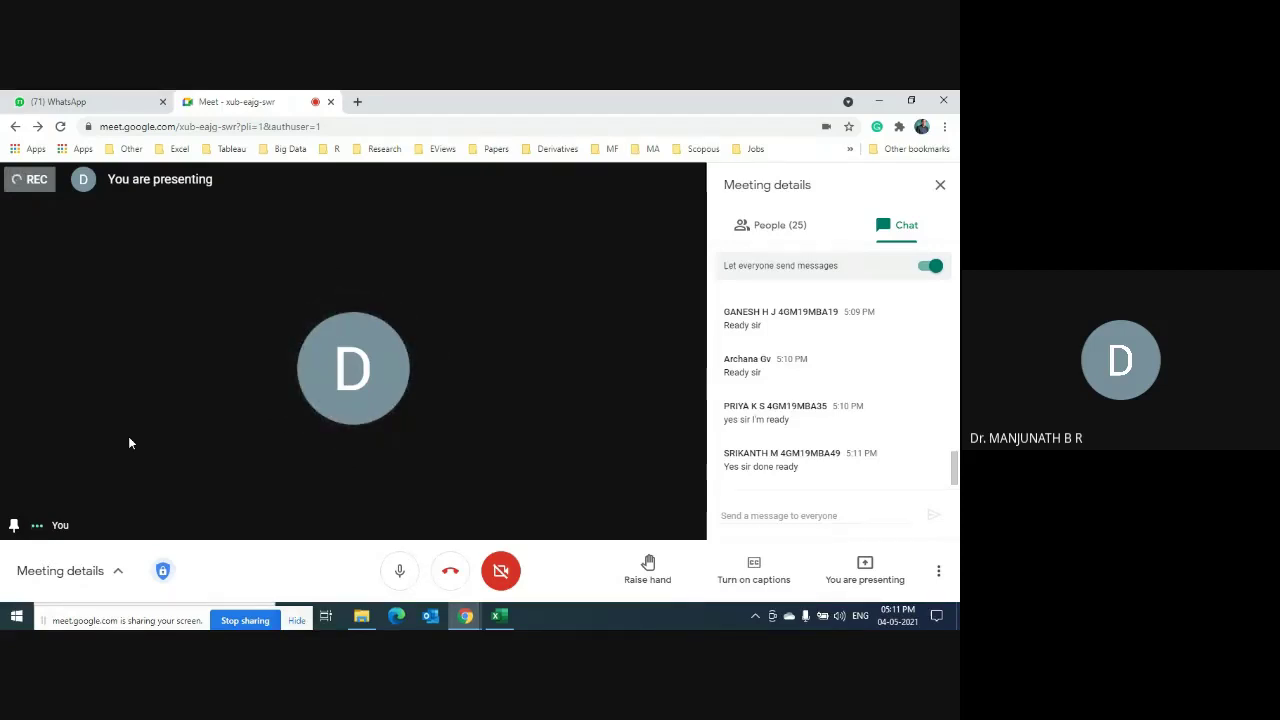
Step: Turn on the presenter's camera in Google Meet and bring the Excel workbook to the front
click(501, 570)
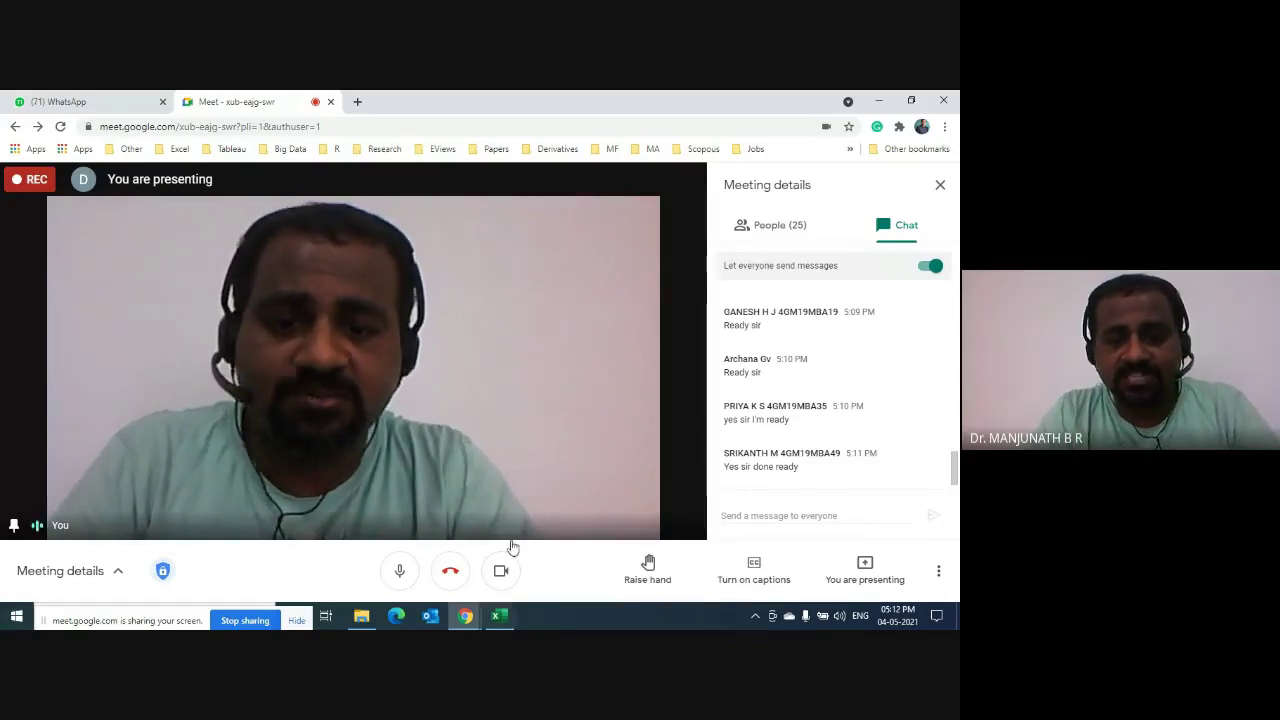
click(500, 616)
key(ctrl+Home)
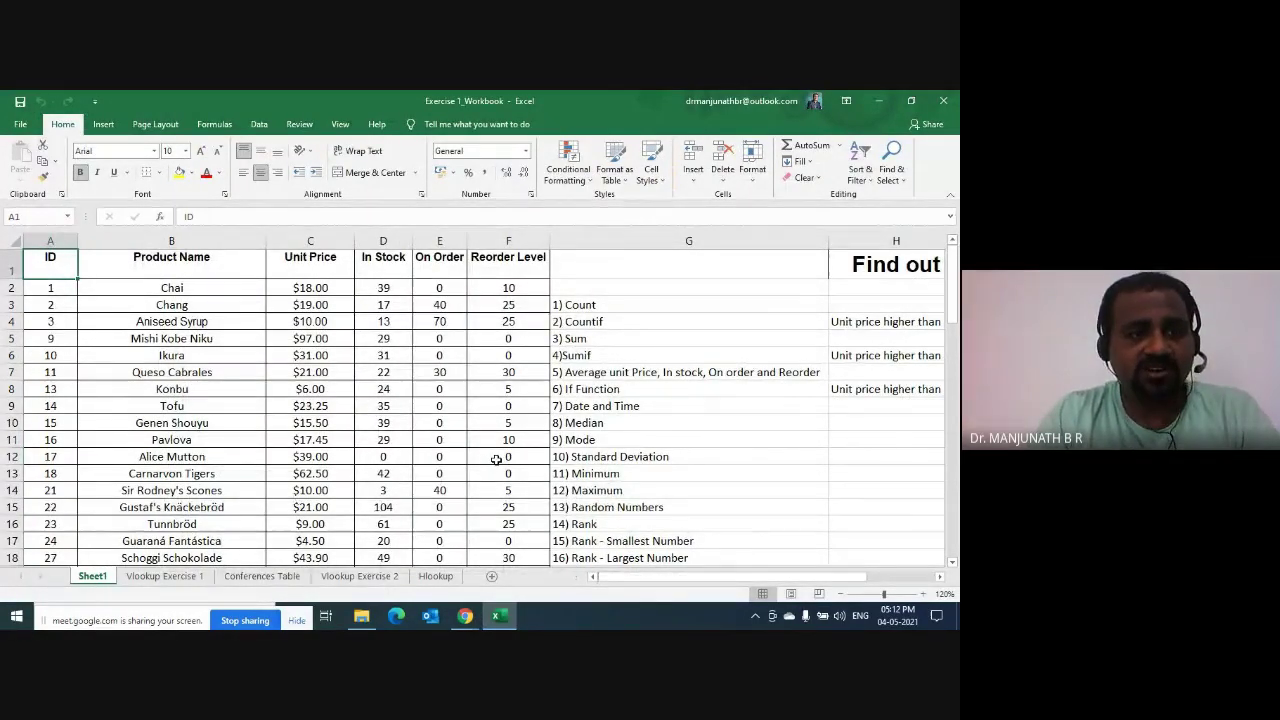
key(Right)
key(Right)
key(Right)
key(Right)
key(Right)
key(Right)
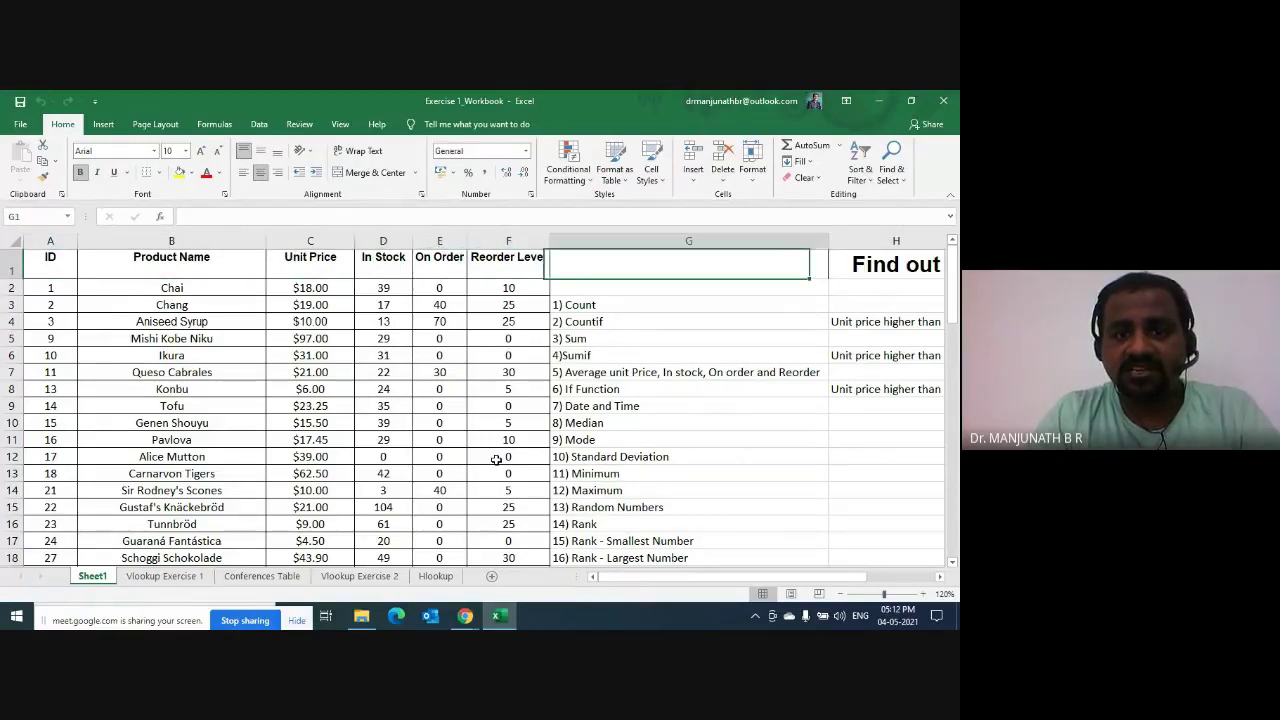
key(Left)
key(Left)
key(Left)
key(Left)
key(Left)
key(Left)
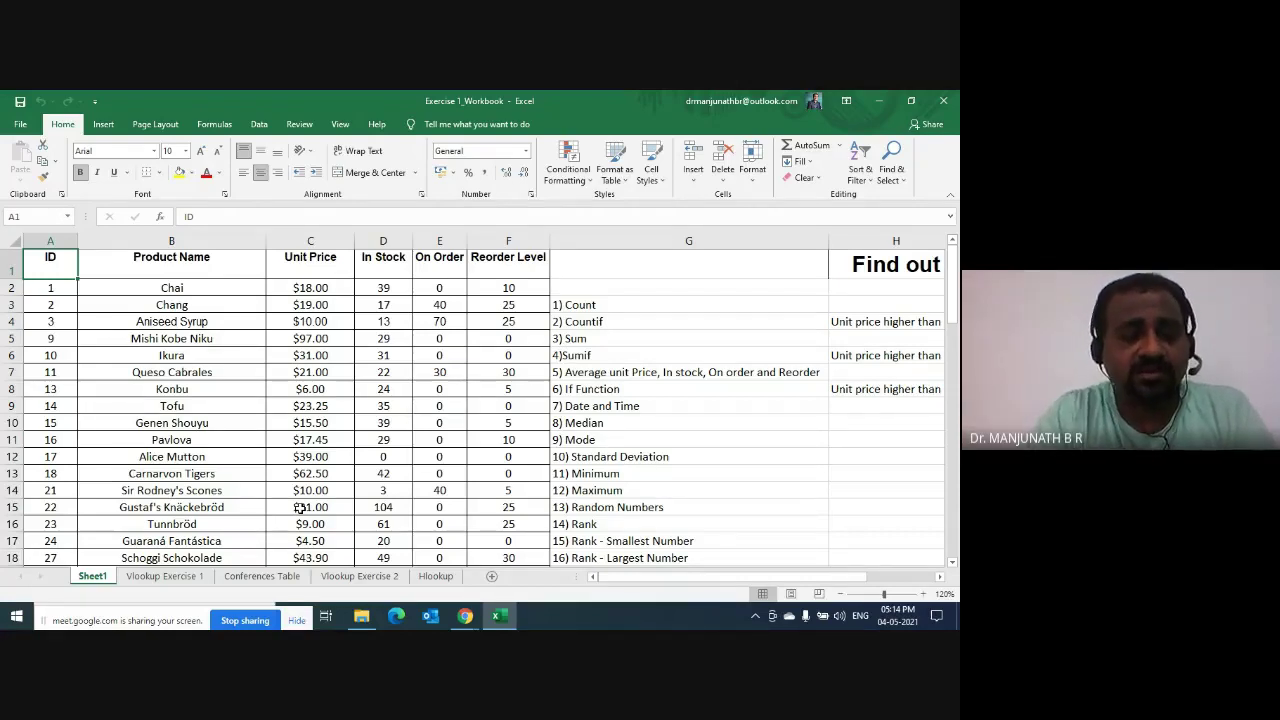
click(184, 582)
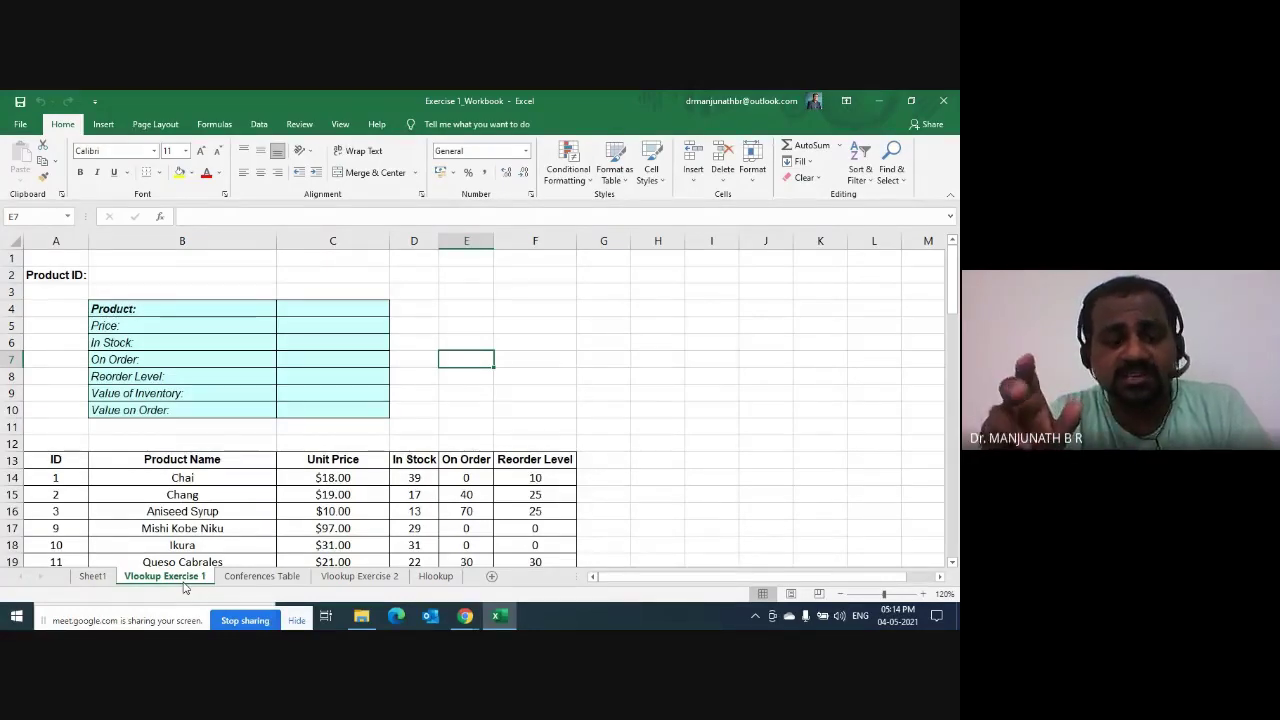
key(ctrl+Page_Up)
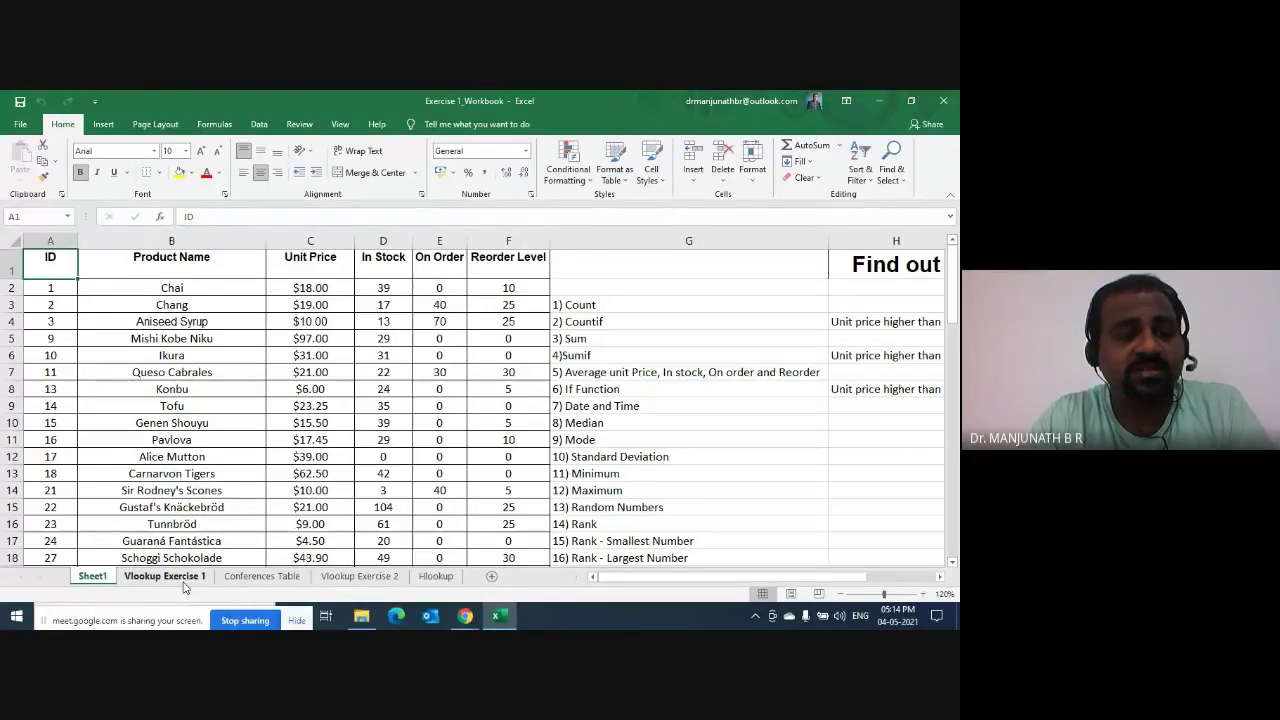
key(ctrl+Page_Down)
key(ctrl+Page_Down)
key(ctrl+Page_Down)
key(ctrl+Page_Down)
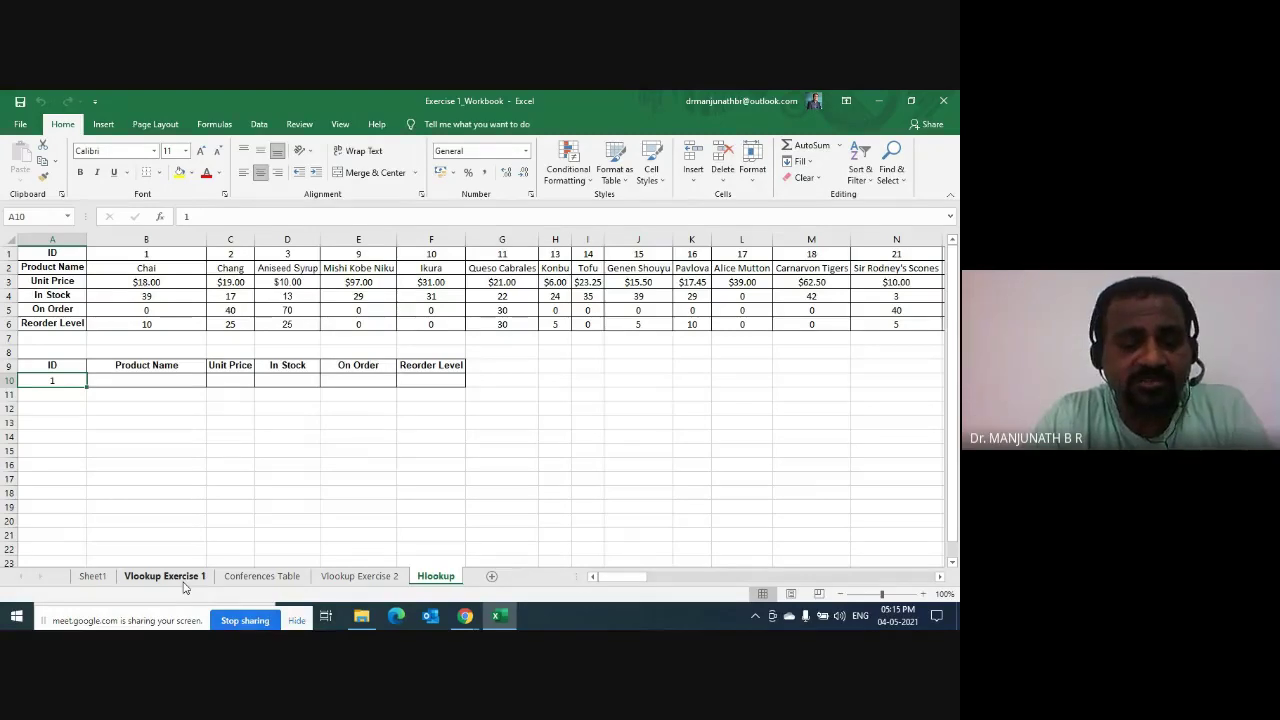
key(ctrl+Page_Up)
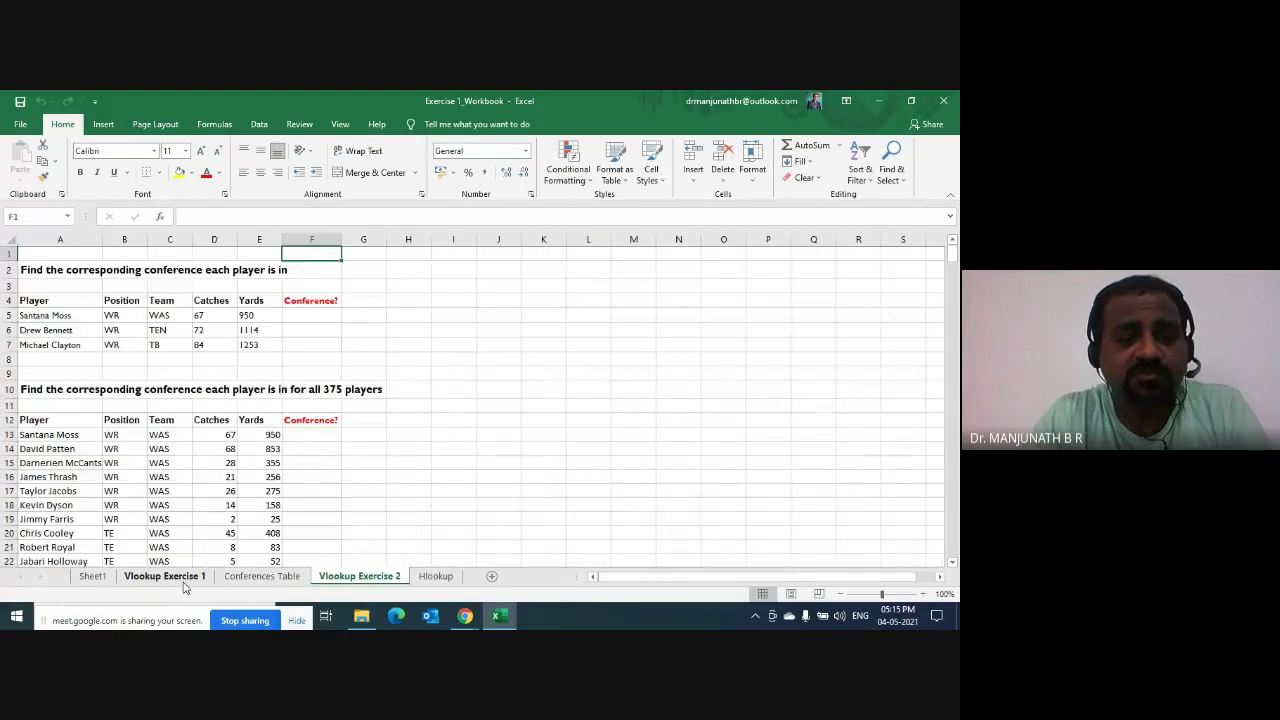
key(ctrl+Page_Up)
key(ctrl+Page_Up)
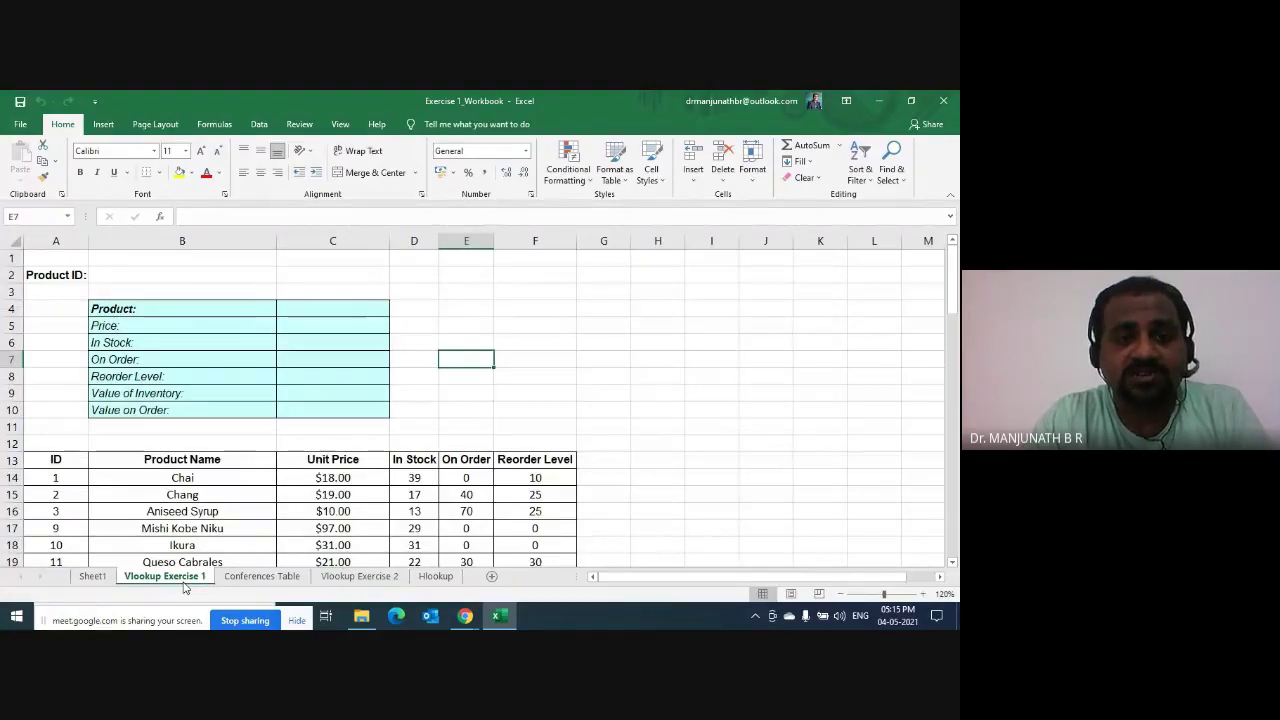
key(ctrl+Page_Up)
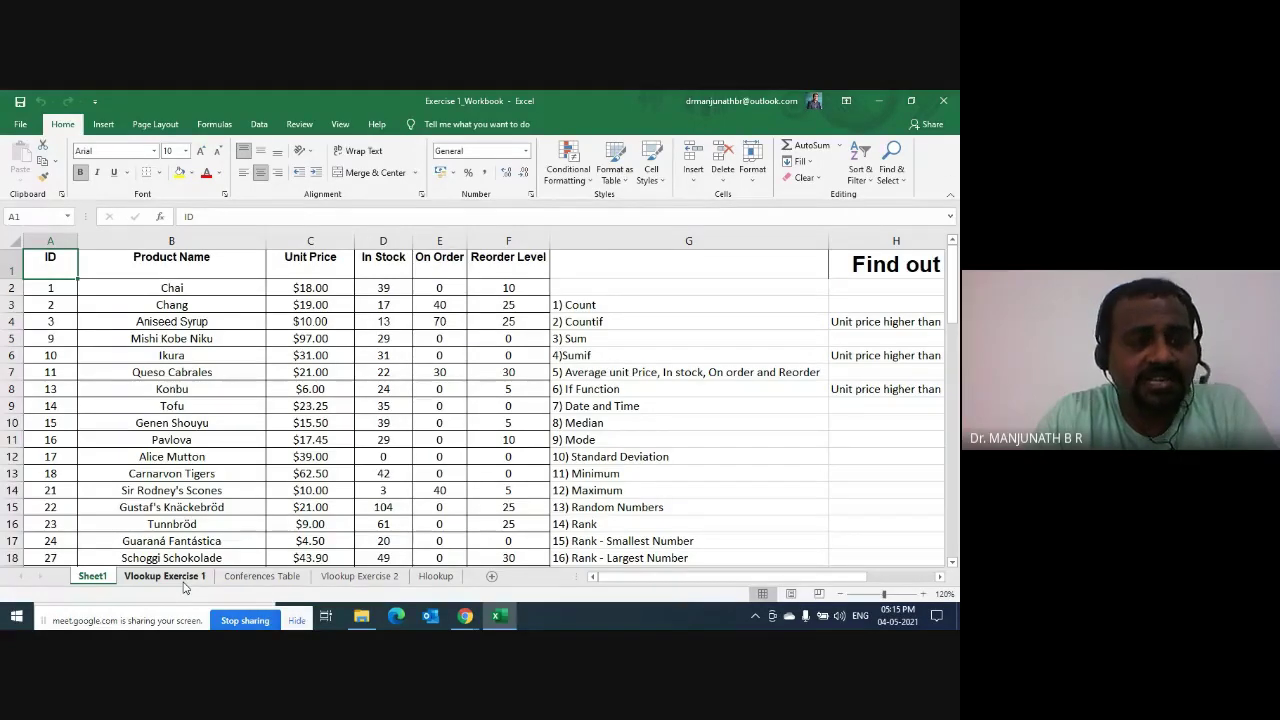
key(Right)
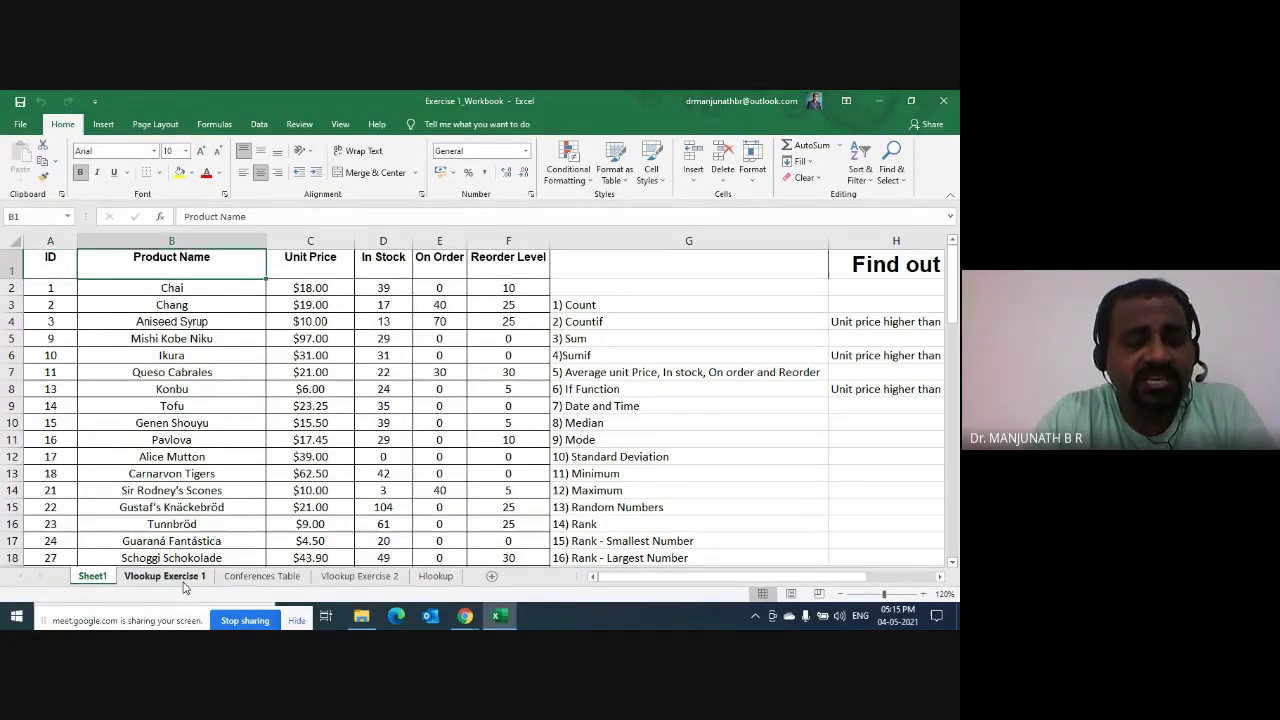
key(Right)
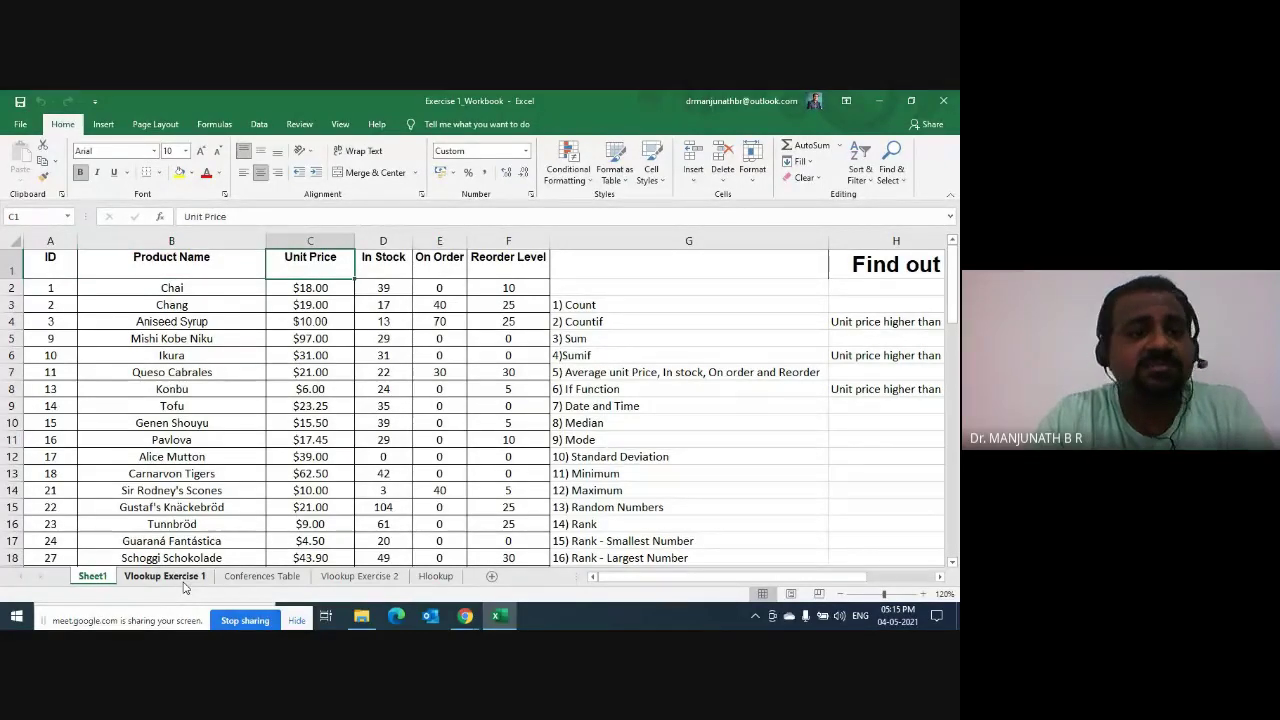
key(Right)
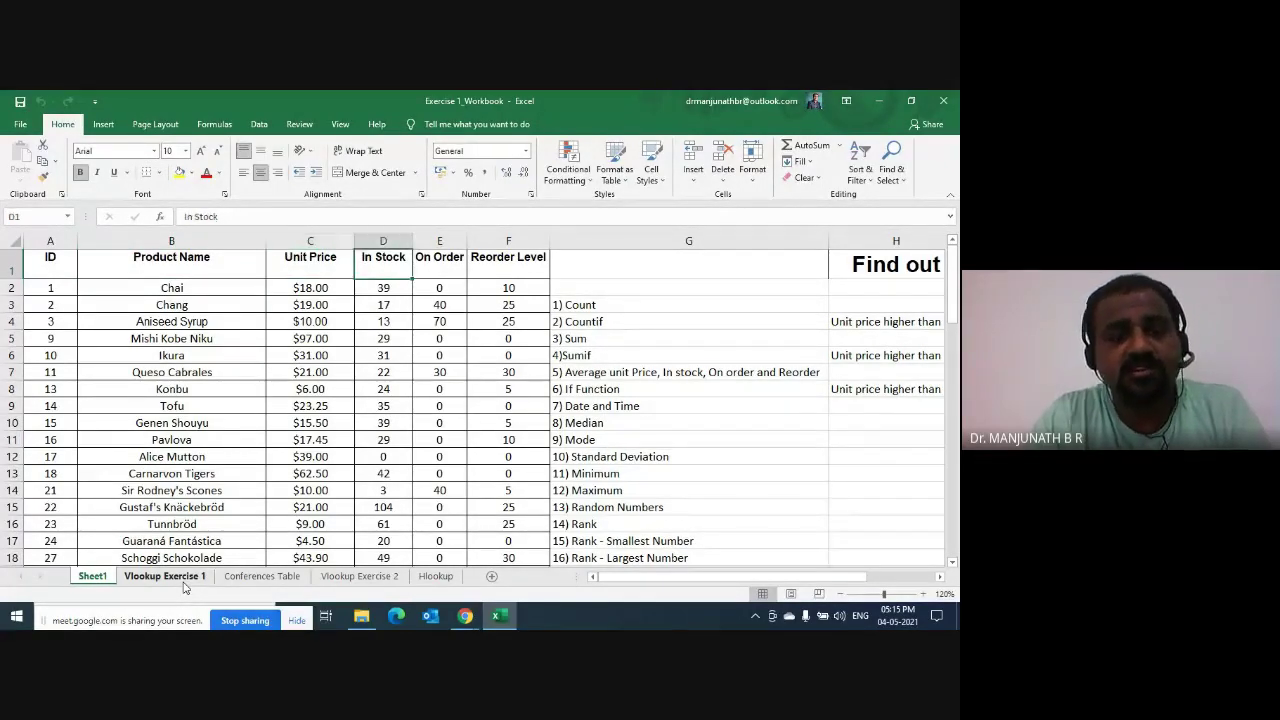
key(Right)
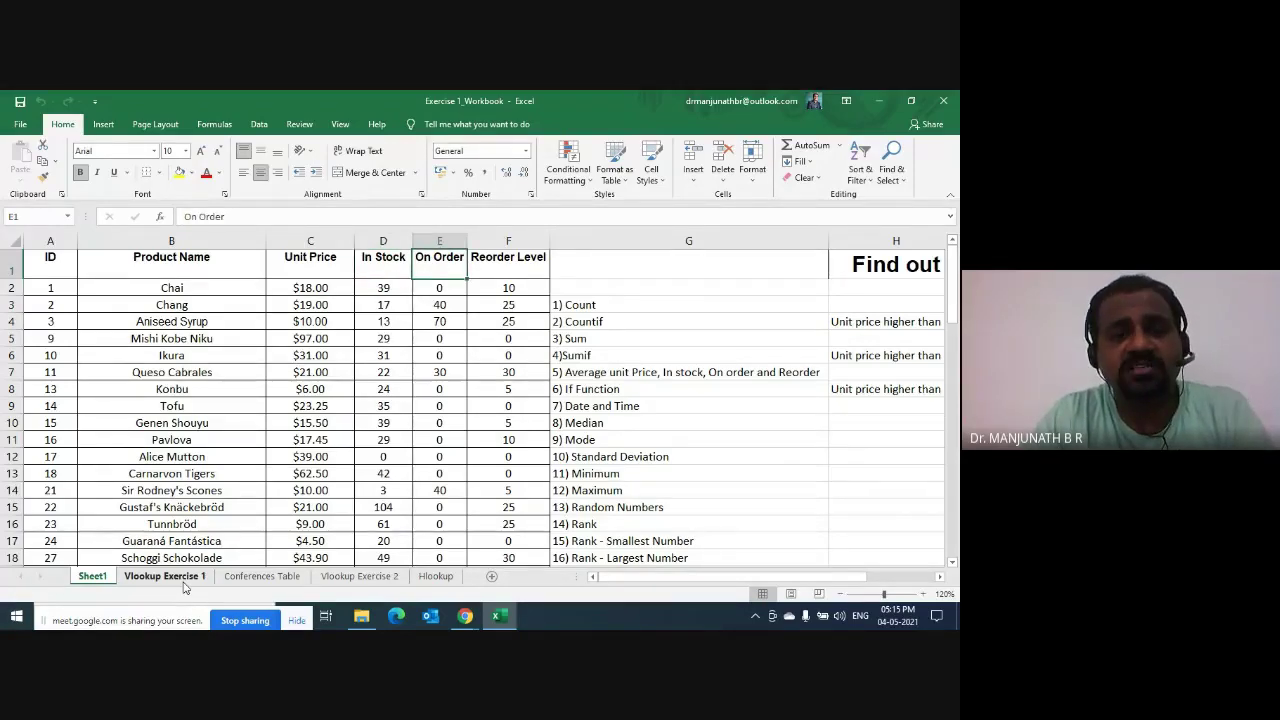
key(Right)
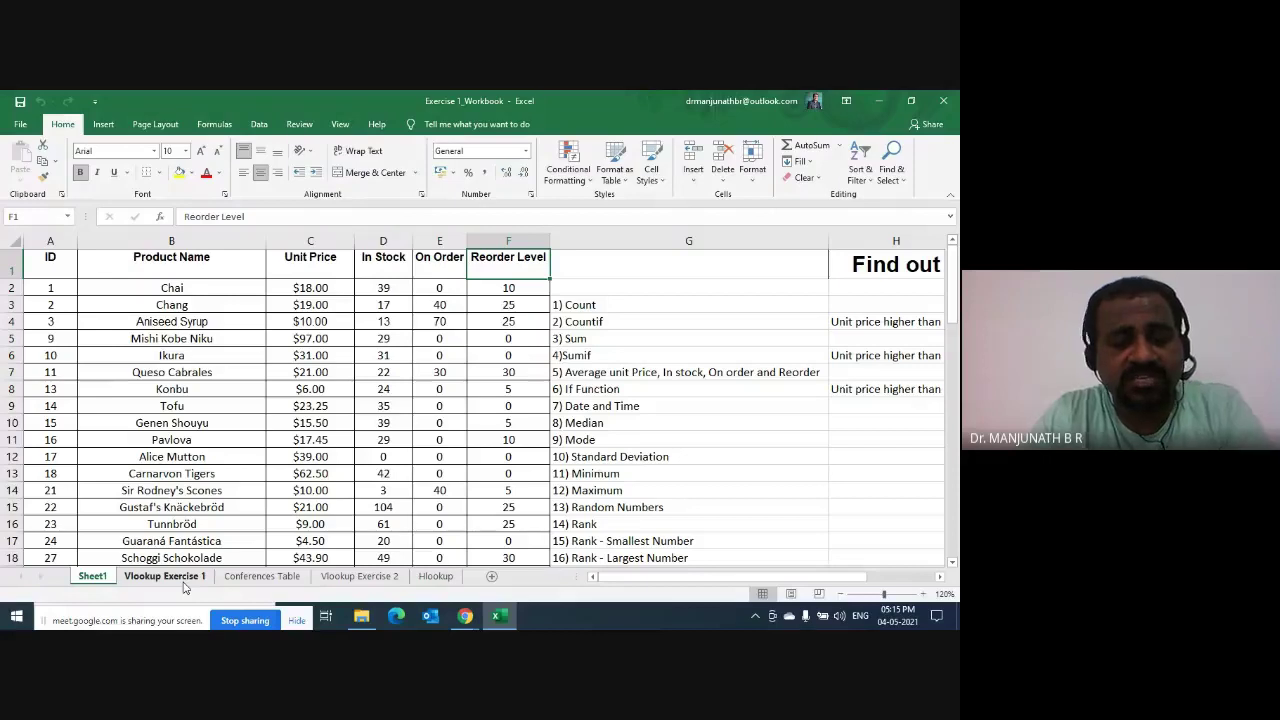
key(alt+Tab)
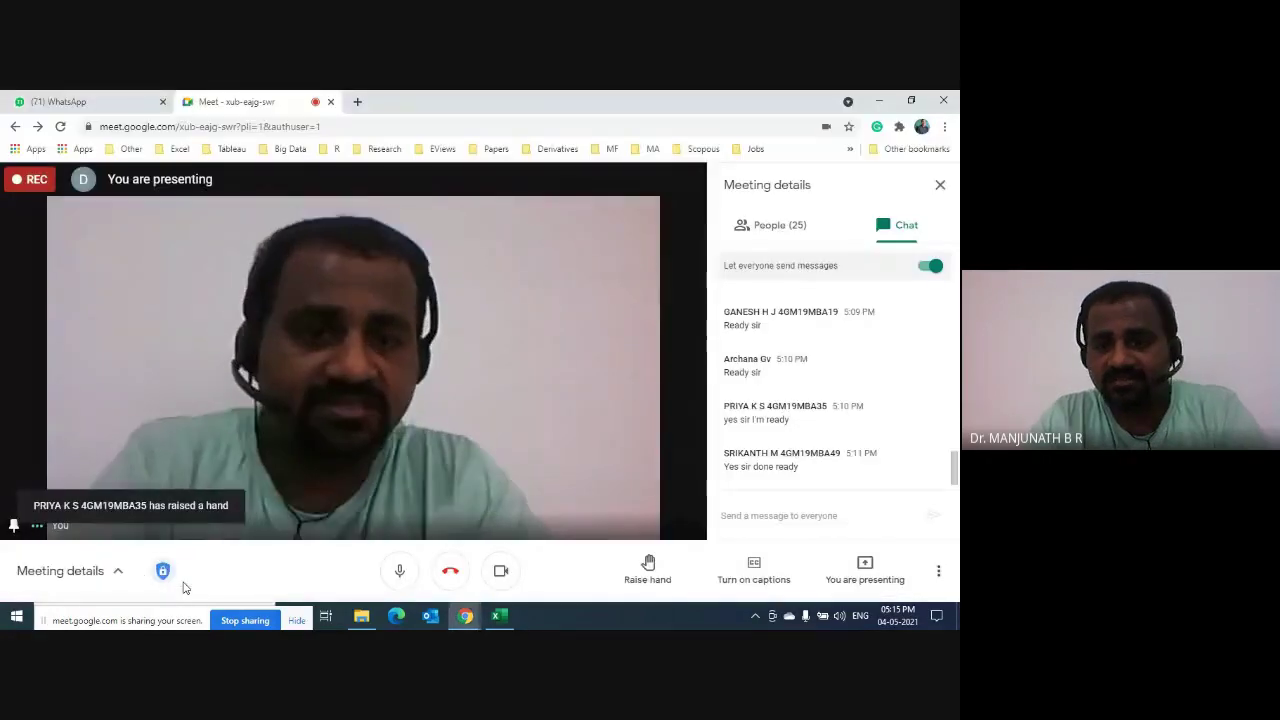
key(alt+Tab)
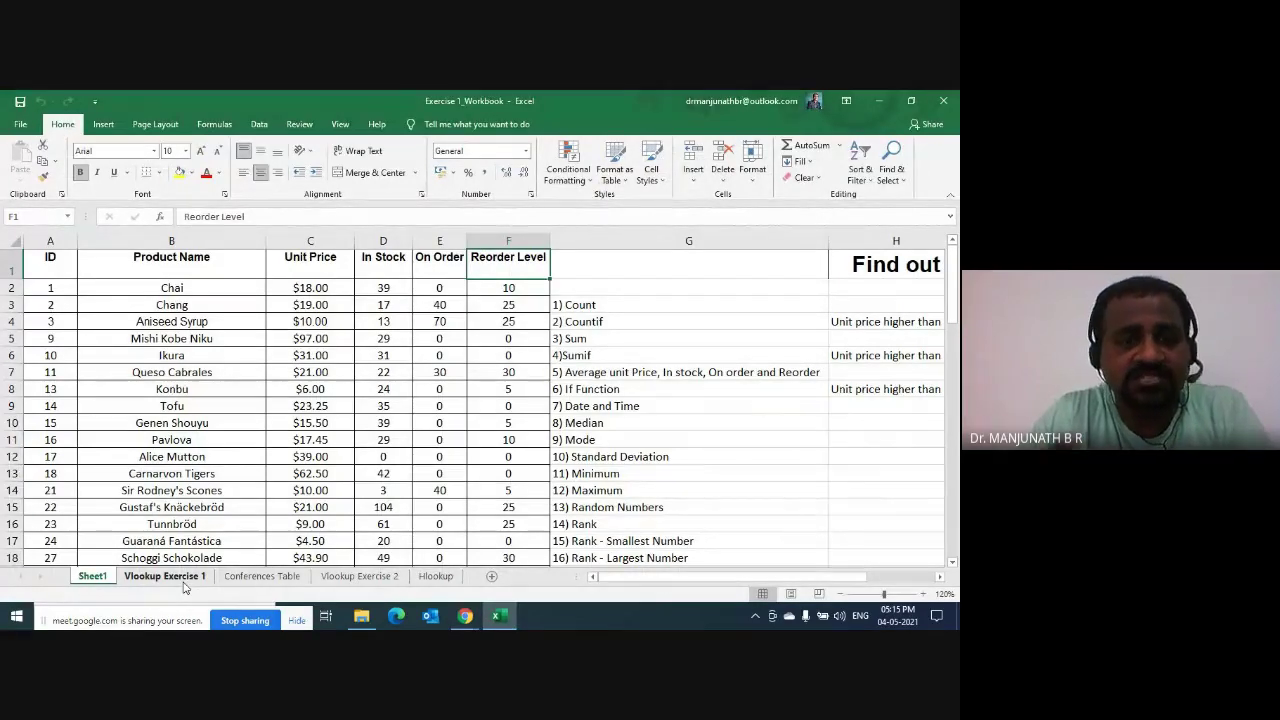
key(Right)
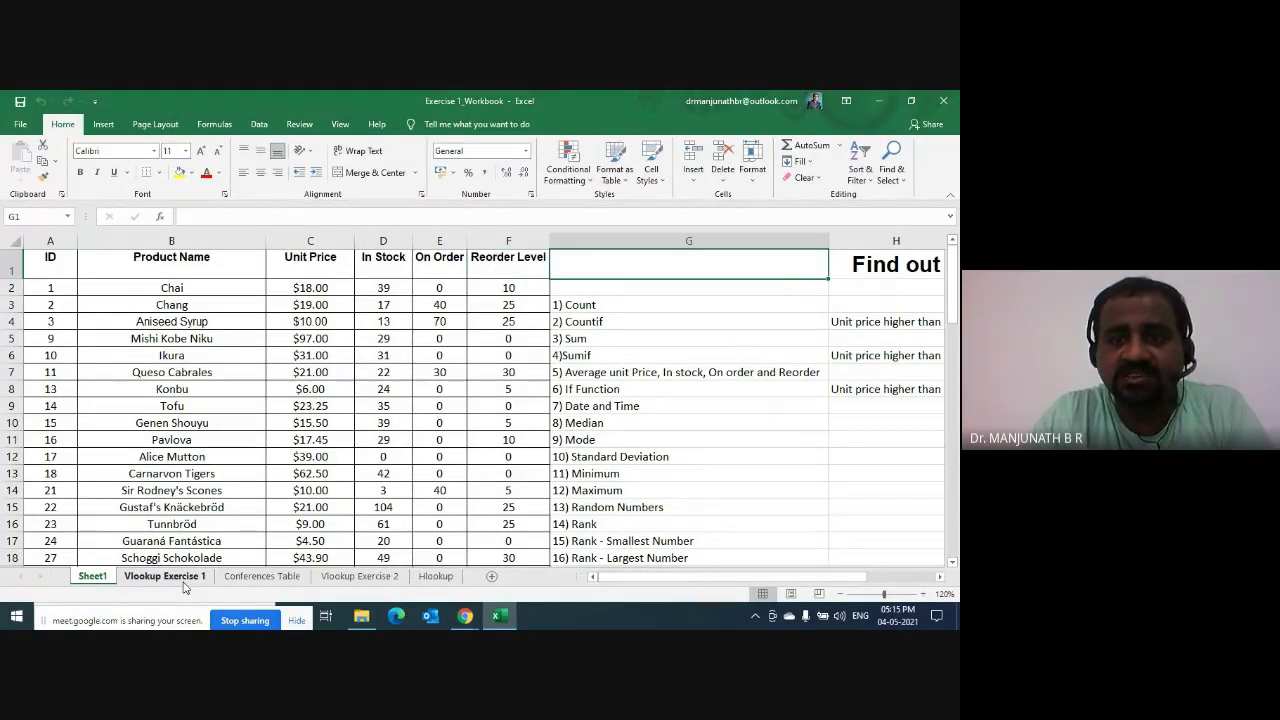
key(Right)
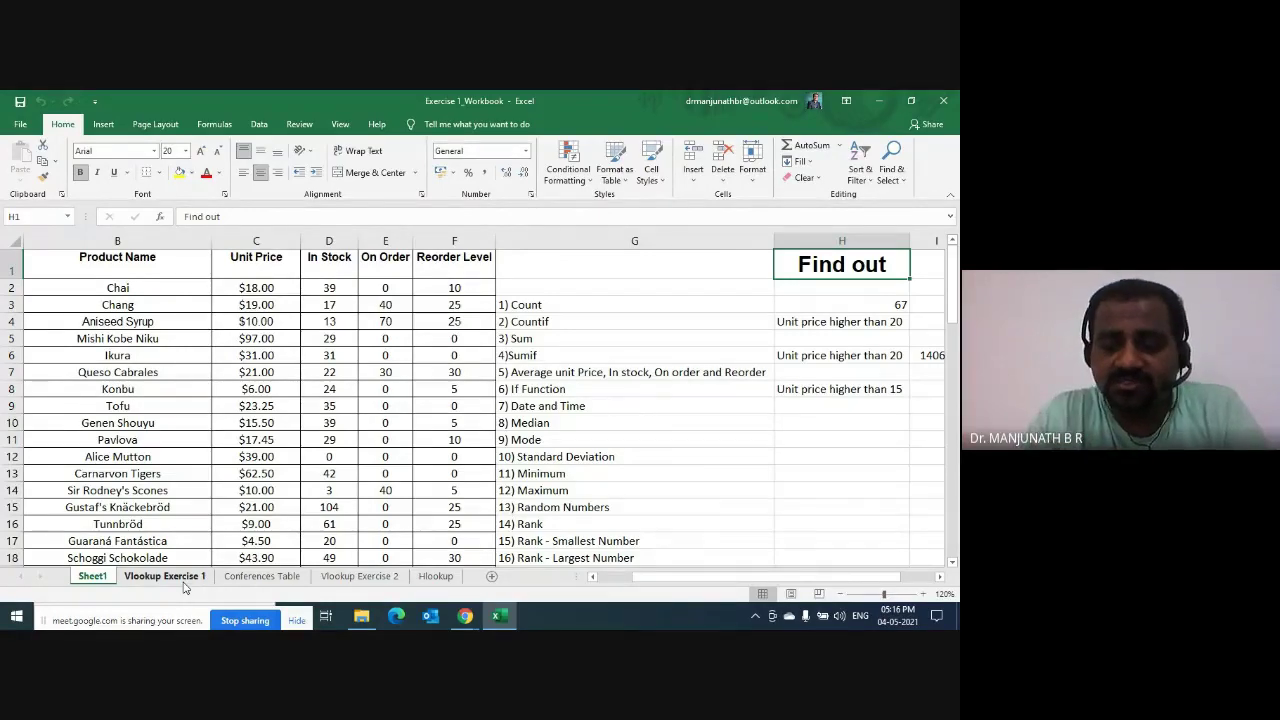
key(Left)
key(Left)
key(Left)
key(Right)
key(Right)
key(Right)
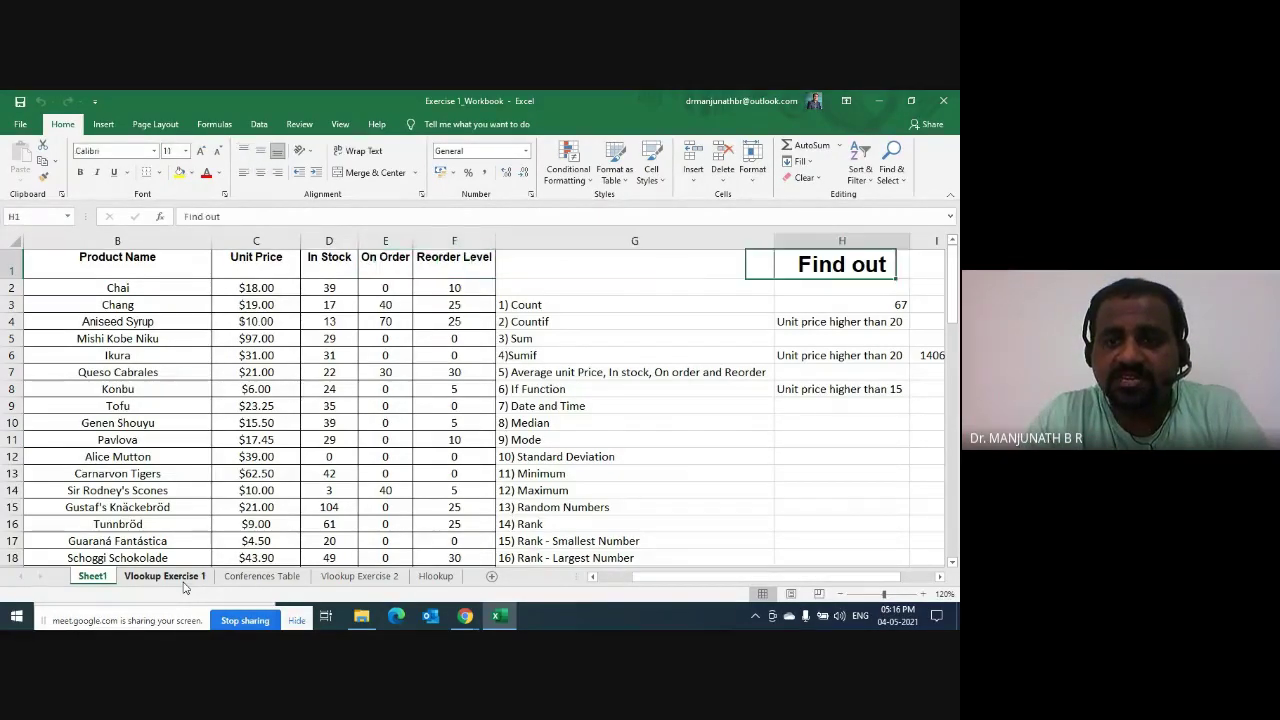
key(Right)
key(Right)
key(Right)
key(Right)
key(Right)
key(Right)
key(Right)
key(Right)
key(Right)
key(Right)
key(Right)
key(Right)
key(Right)
key(Right)
key(Right)
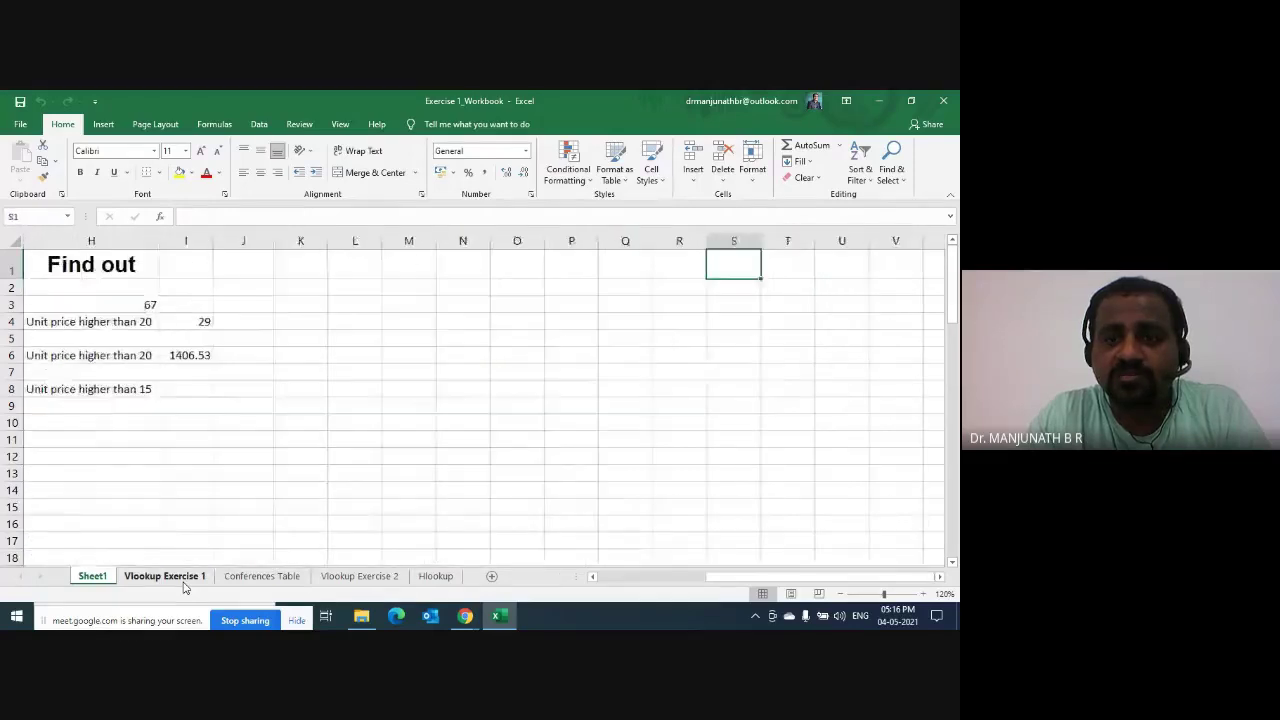
key(Right)
key(Right)
key(Right)
key(Right)
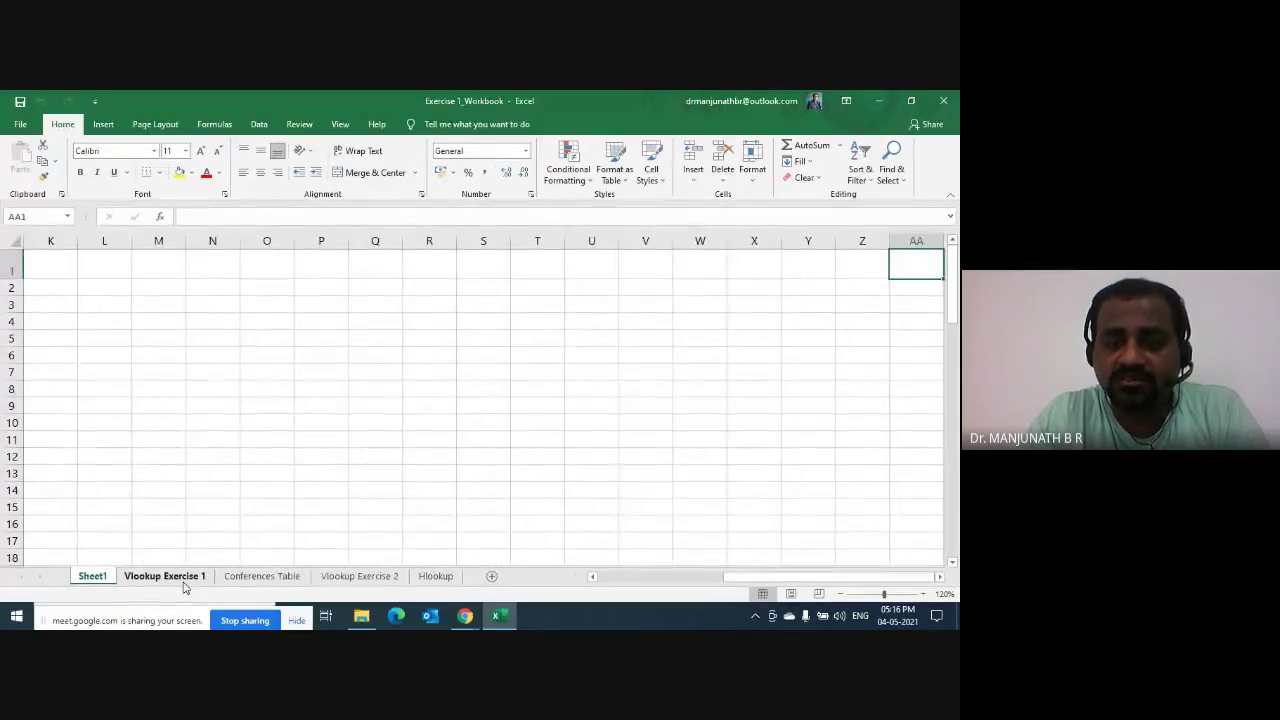
key(shift+F10)
key(Escape)
key(Left)
key(Left)
key(Left)
key(Left)
key(Left)
key(Left)
key(Left)
key(Left)
key(Left)
key(Left)
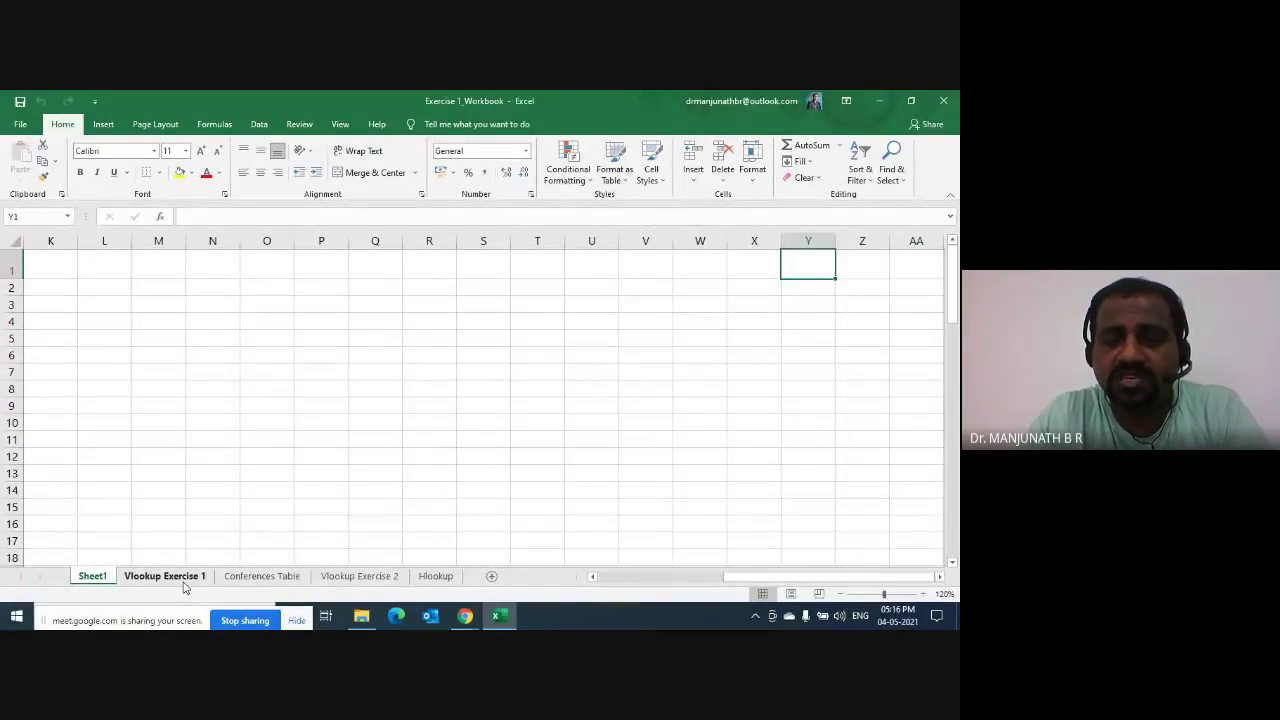
key(Left)
key(Left)
key(Left)
key(Left)
key(Left)
key(Left)
key(Left)
key(Left)
key(Left)
key(Left)
key(Left)
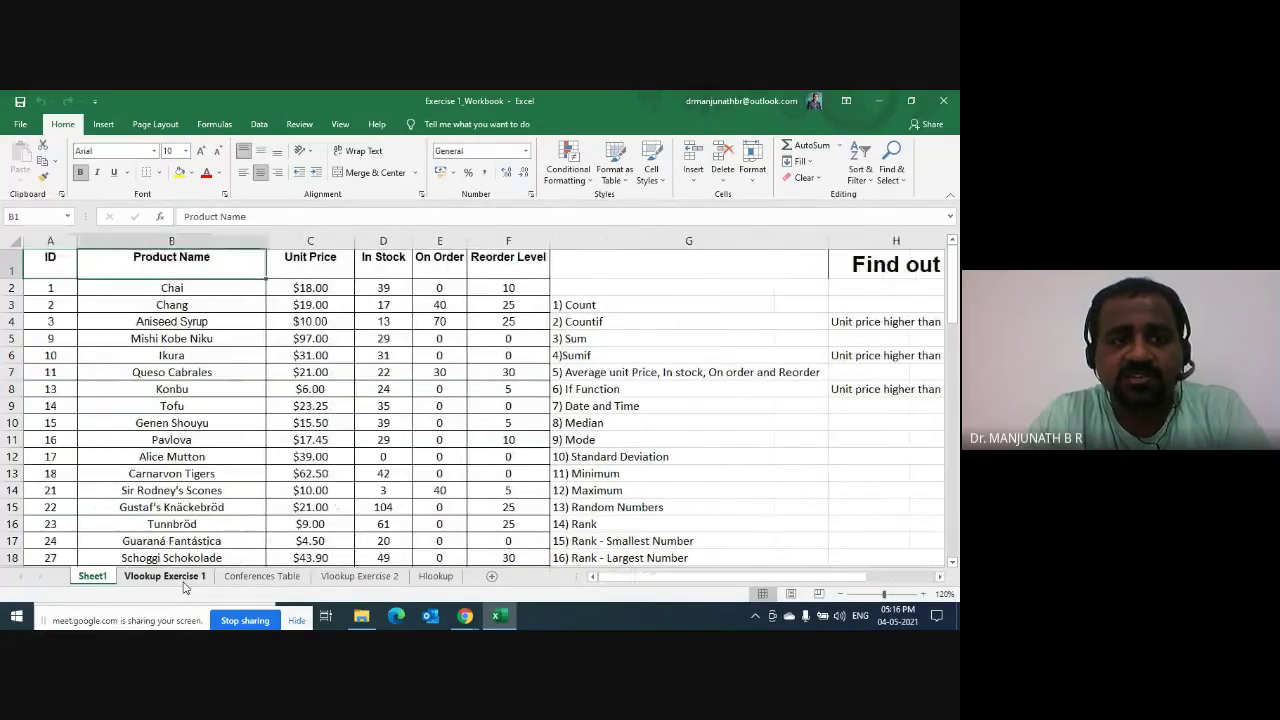
key(Right)
key(Right)
key(Right)
key(Down)
key(Down)
key(Down)
key(Down)
key(Down)
key(Down)
key(Down)
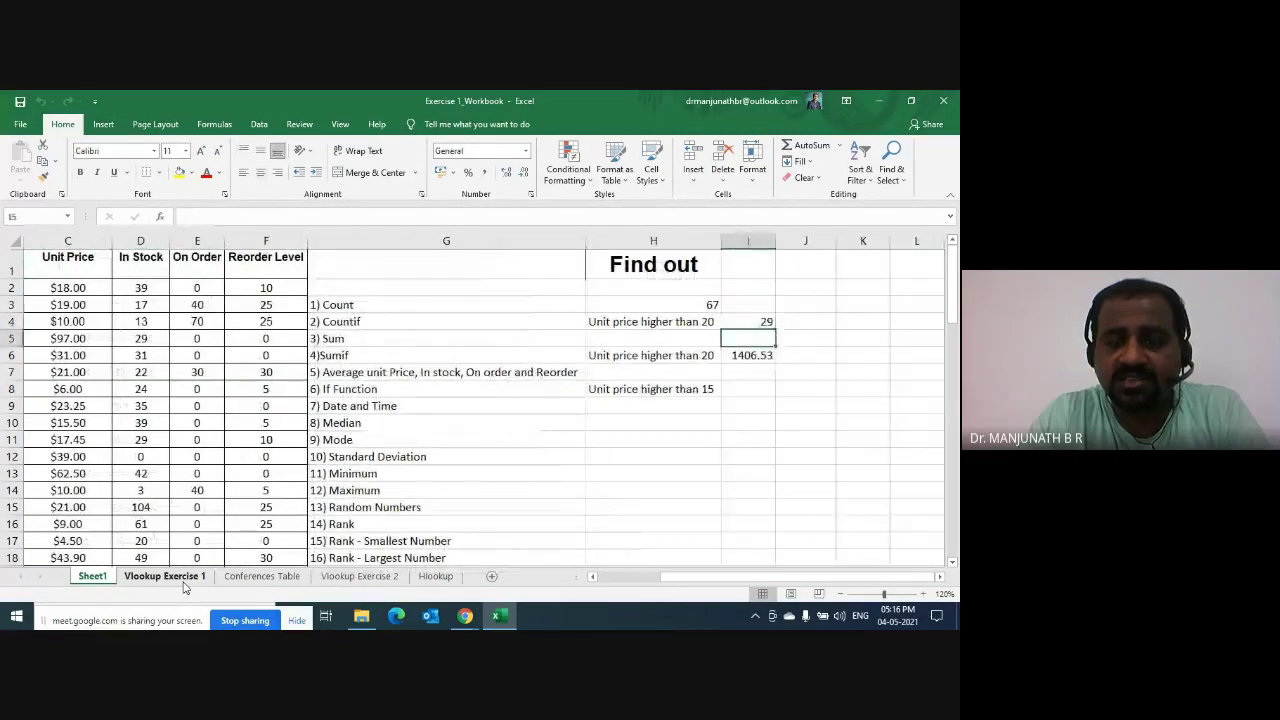
key(Down)
key(Down)
key(Down)
key(Left)
key(Left)
key(Left)
key(Left)
key(Left)
key(Left)
key(Left)
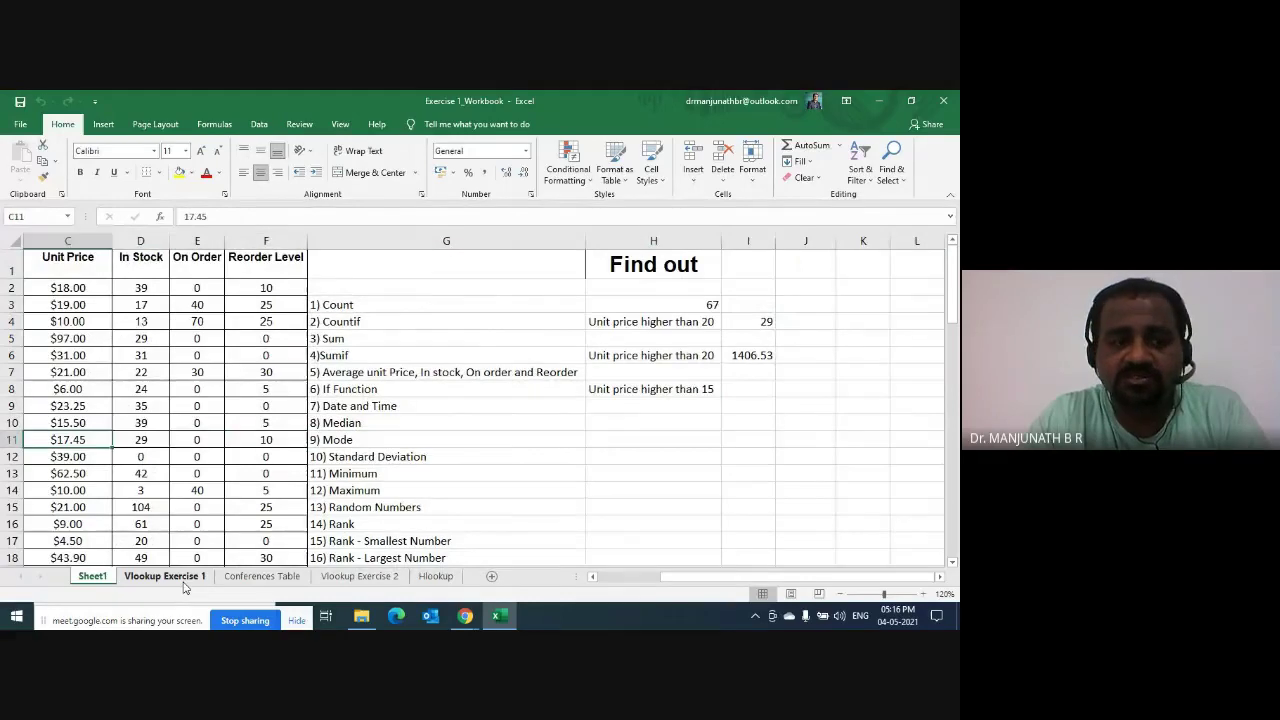
key(Left)
key(Right)
key(Right)
key(Right)
key(Right)
key(Right)
key(Right)
key(Right)
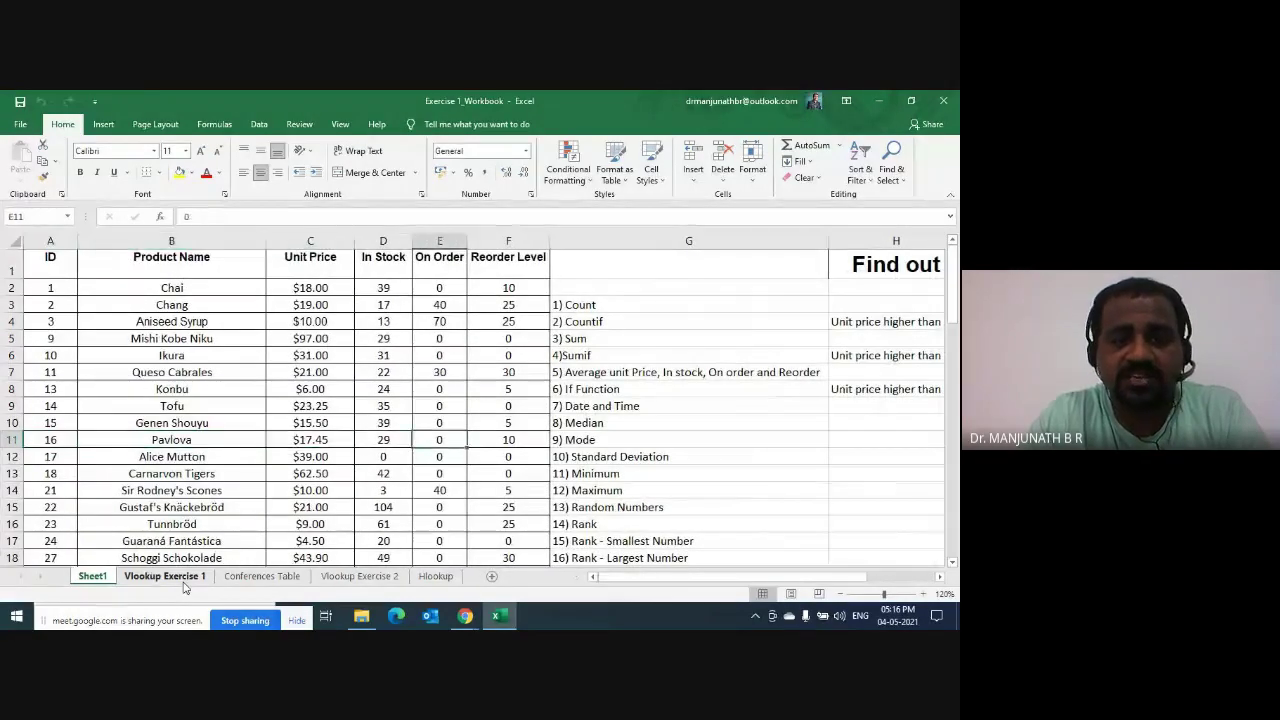
key(Right)
key(Right)
key(Right)
key(Right)
key(Right)
key(Right)
key(Right)
key(Right)
key(Right)
key(Right)
key(Right)
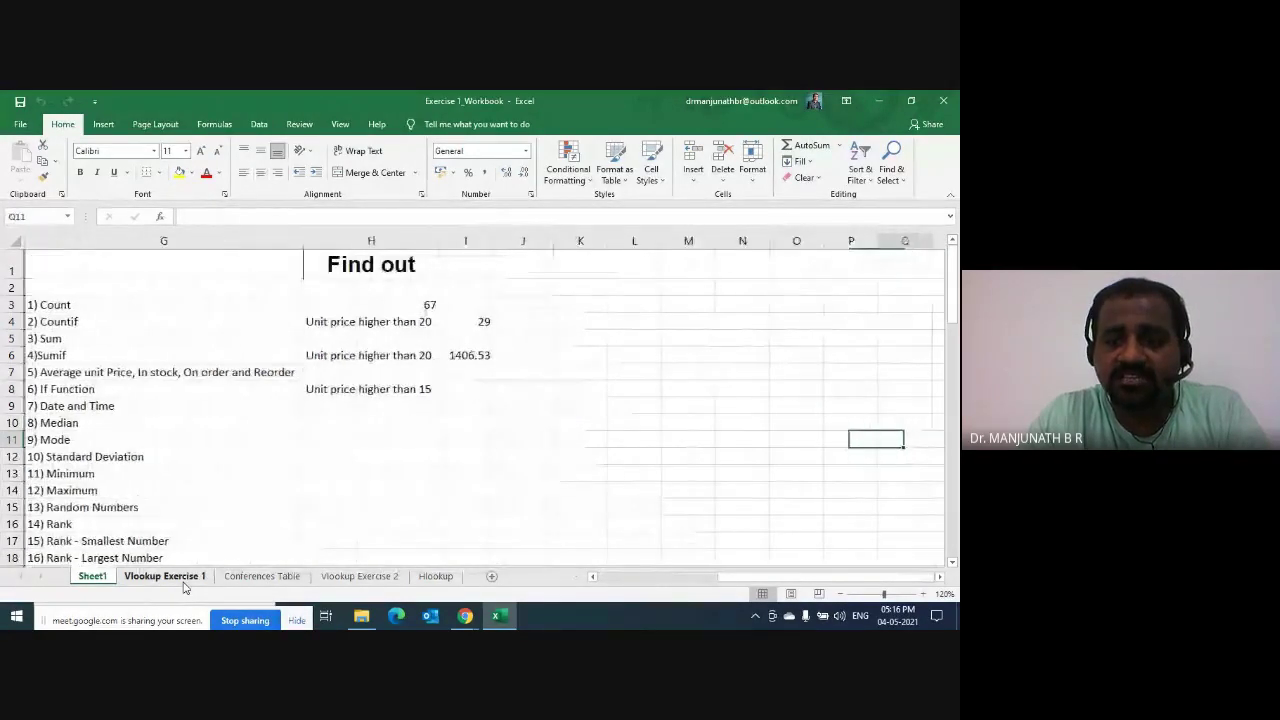
key(Right)
key(Right)
key(Right)
key(Left)
key(Left)
key(Left)
key(Left)
key(Left)
key(Left)
key(Left)
key(Left)
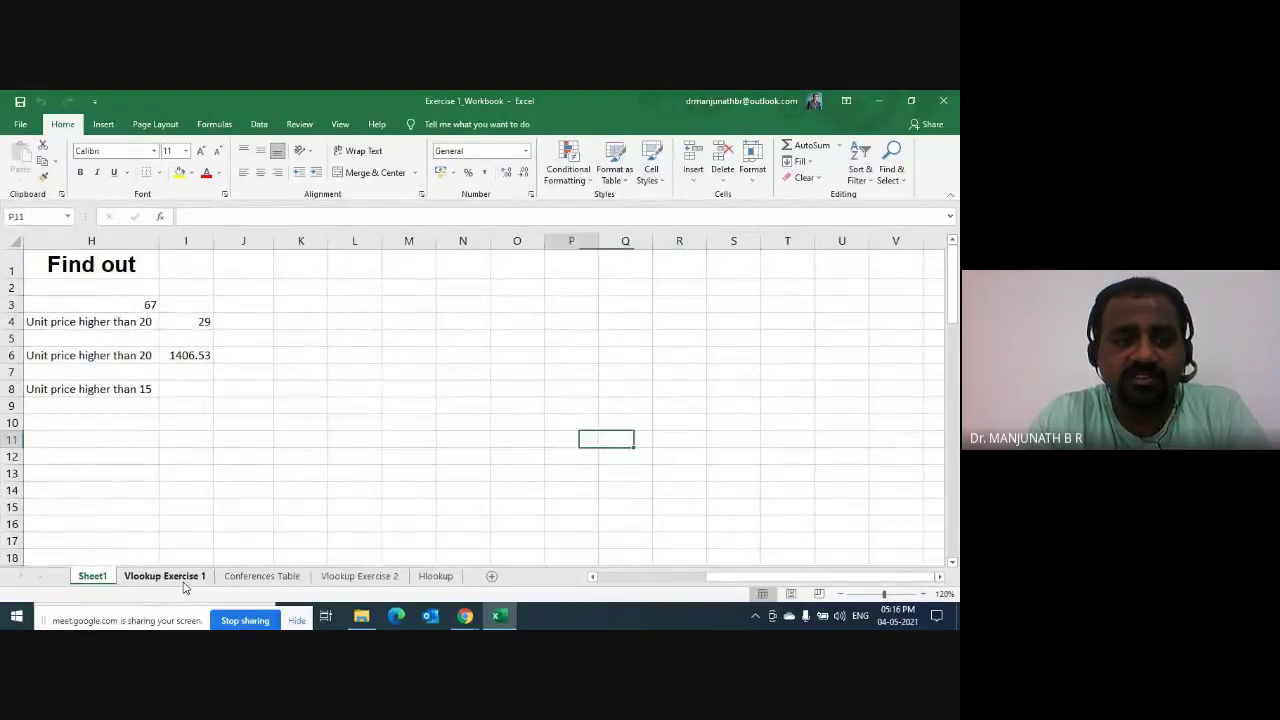
key(Left)
key(Left)
key(Left)
key(Left)
key(Left)
key(Left)
key(Left)
key(Left)
key(Left)
key(Left)
key(Left)
key(Left)
key(Left)
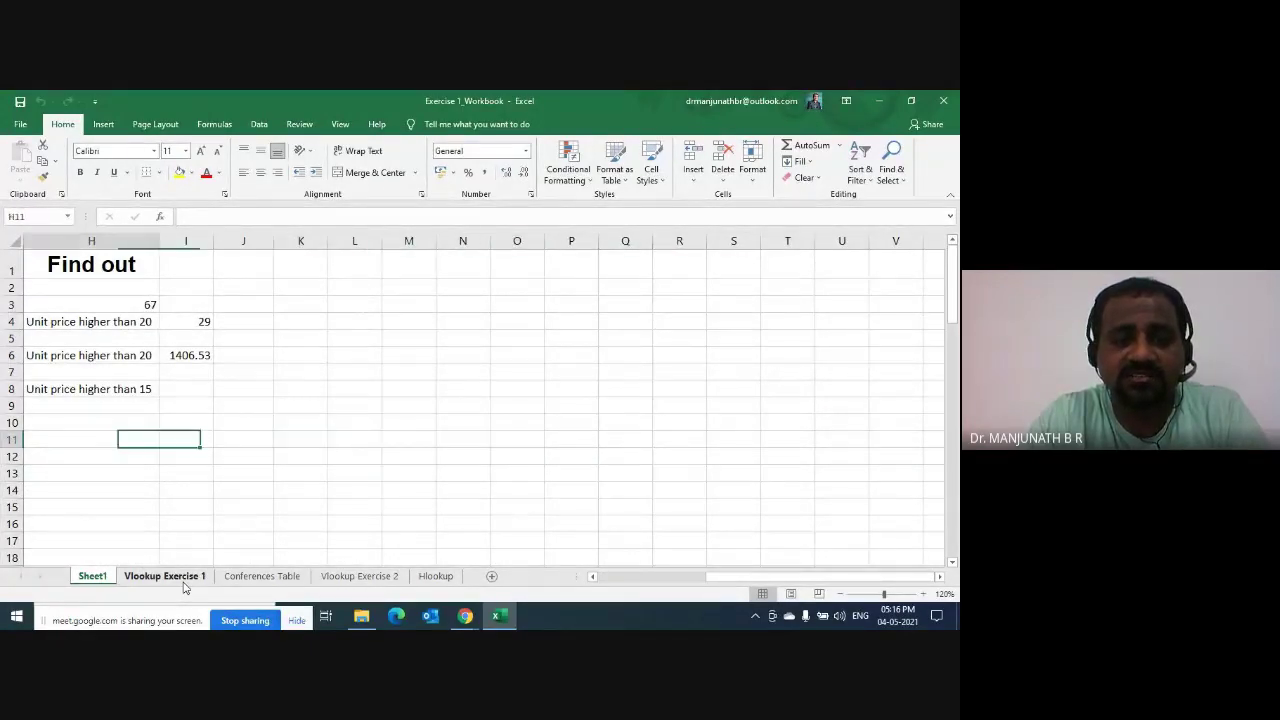
key(Right)
key(Right)
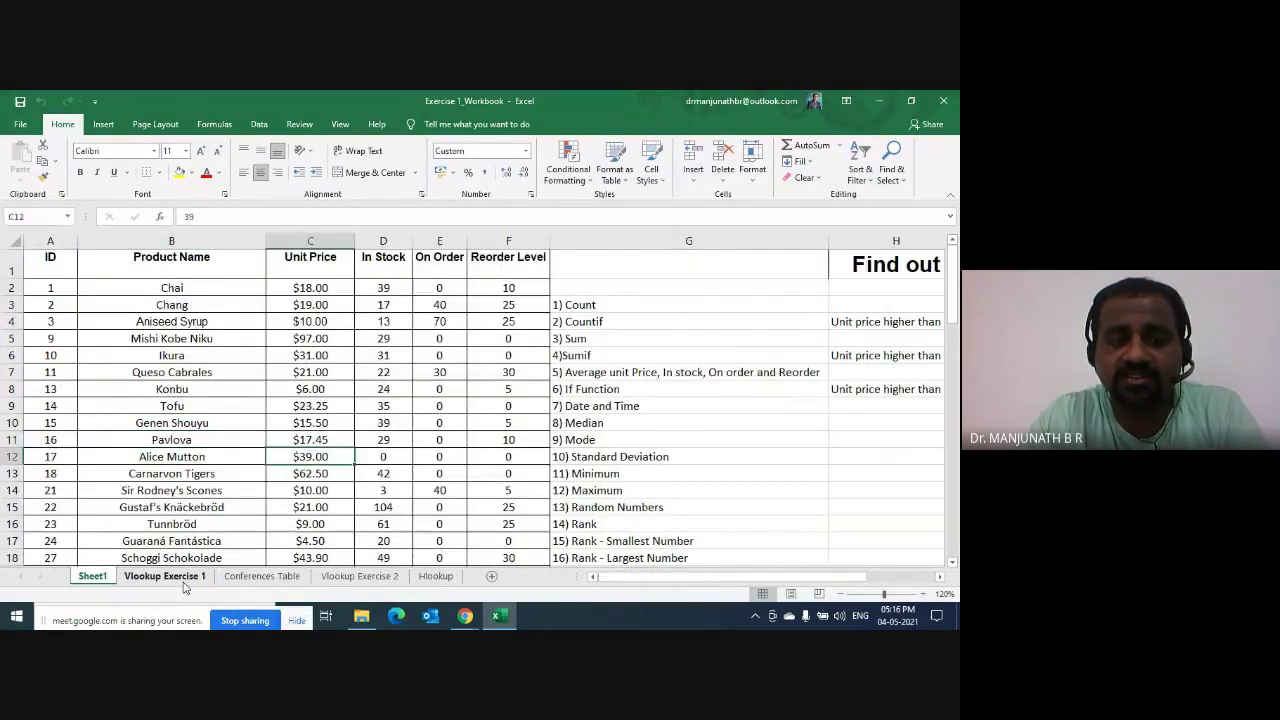
key(Down)
key(Down)
key(Down)
key(Down)
key(Down)
key(Down)
key(Down)
key(Down)
key(Down)
key(Down)
key(Down)
key(Down)
key(Down)
key(Down)
key(Down)
key(Down)
key(Down)
key(Down)
key(Down)
key(Down)
key(Down)
key(Down)
key(Down)
key(Down)
key(Down)
key(Down)
key(Down)
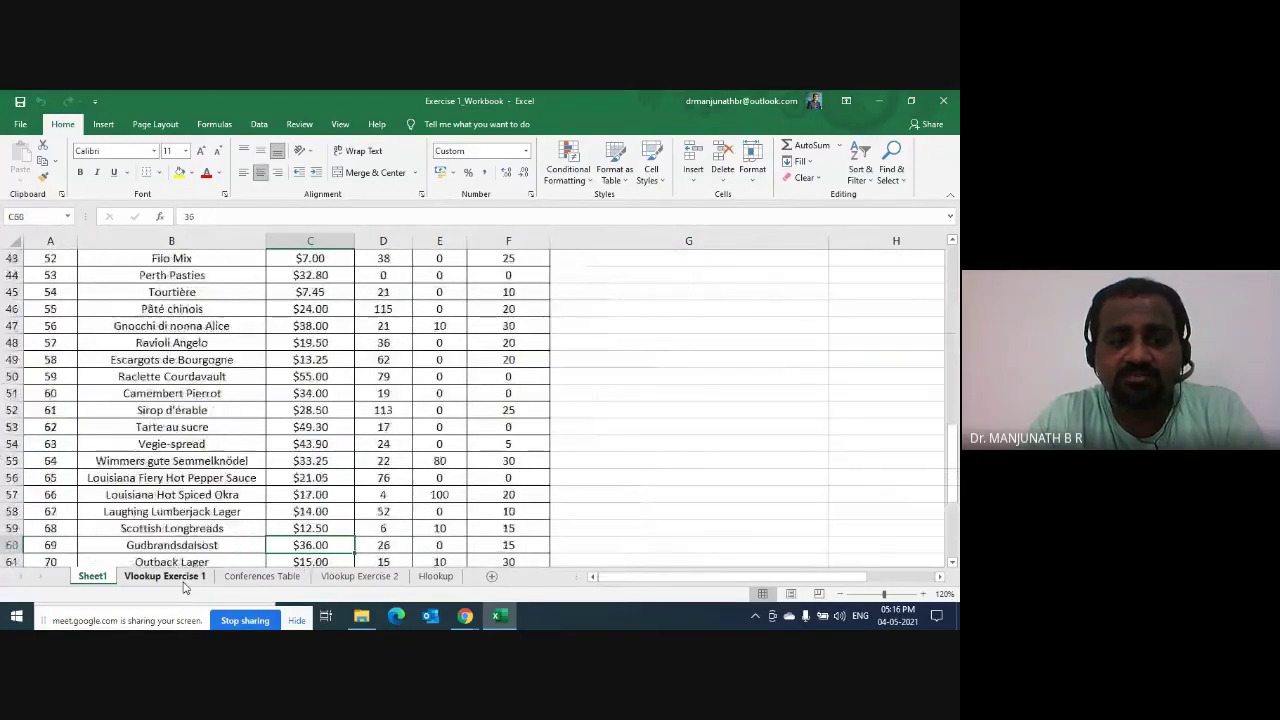
key(Down)
key(Down)
key(Down)
key(Down)
key(Down)
key(Down)
key(Down)
key(Down)
key(Down)
key(Down)
key(Down)
key(Down)
key(Down)
key(Down)
key(Down)
key(Down)
key(Down)
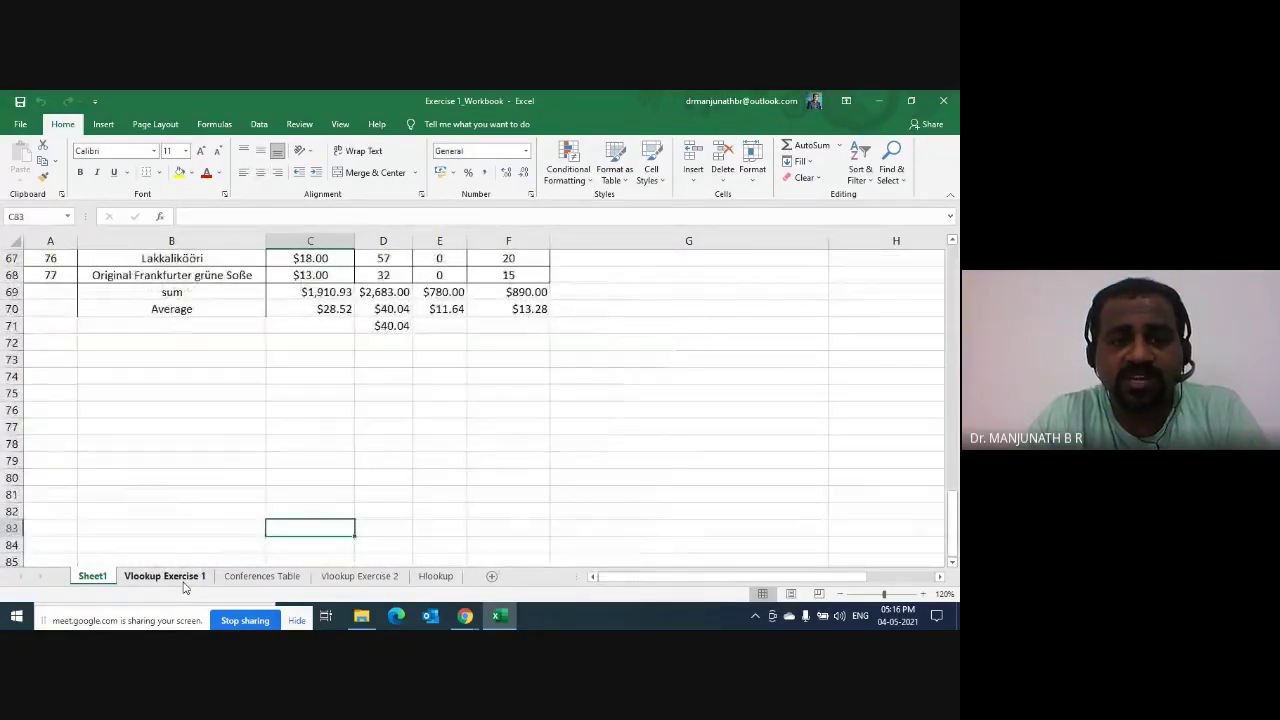
key(Up)
key(Up)
key(Up)
key(Up)
key(Up)
key(Up)
key(Up)
key(Up)
key(Up)
key(Up)
key(Up)
key(Up)
key(Up)
key(Up)
key(Up)
key(Up)
key(Up)
key(Up)
key(Up)
key(Up)
key(Up)
key(Up)
key(Up)
key(Up)
key(Up)
key(Up)
key(Up)
key(Up)
key(Up)
key(Up)
key(Up)
key(Up)
key(Up)
key(Up)
key(Up)
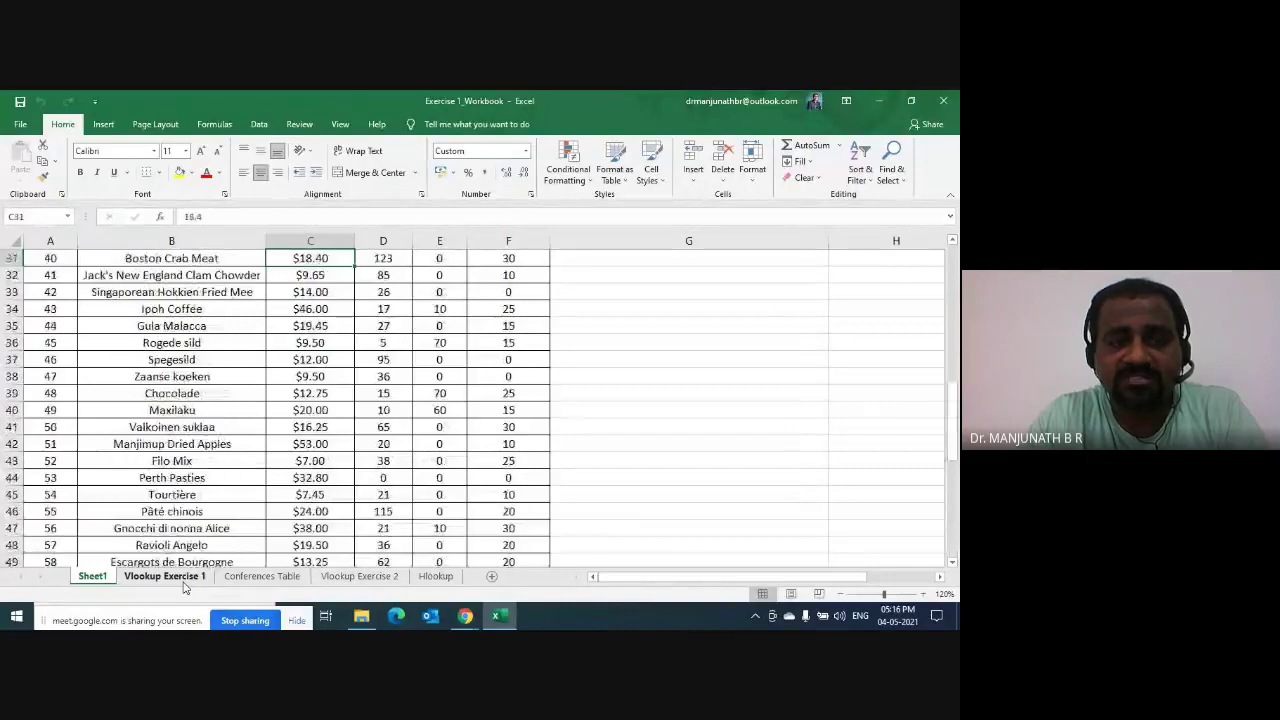
key(Up)
key(Up)
key(Up)
key(Up)
key(Up)
key(Up)
key(Up)
key(Up)
key(Up)
key(Up)
key(Up)
key(Up)
key(Up)
key(Up)
key(Up)
key(Up)
key(Up)
key(Up)
key(Up)
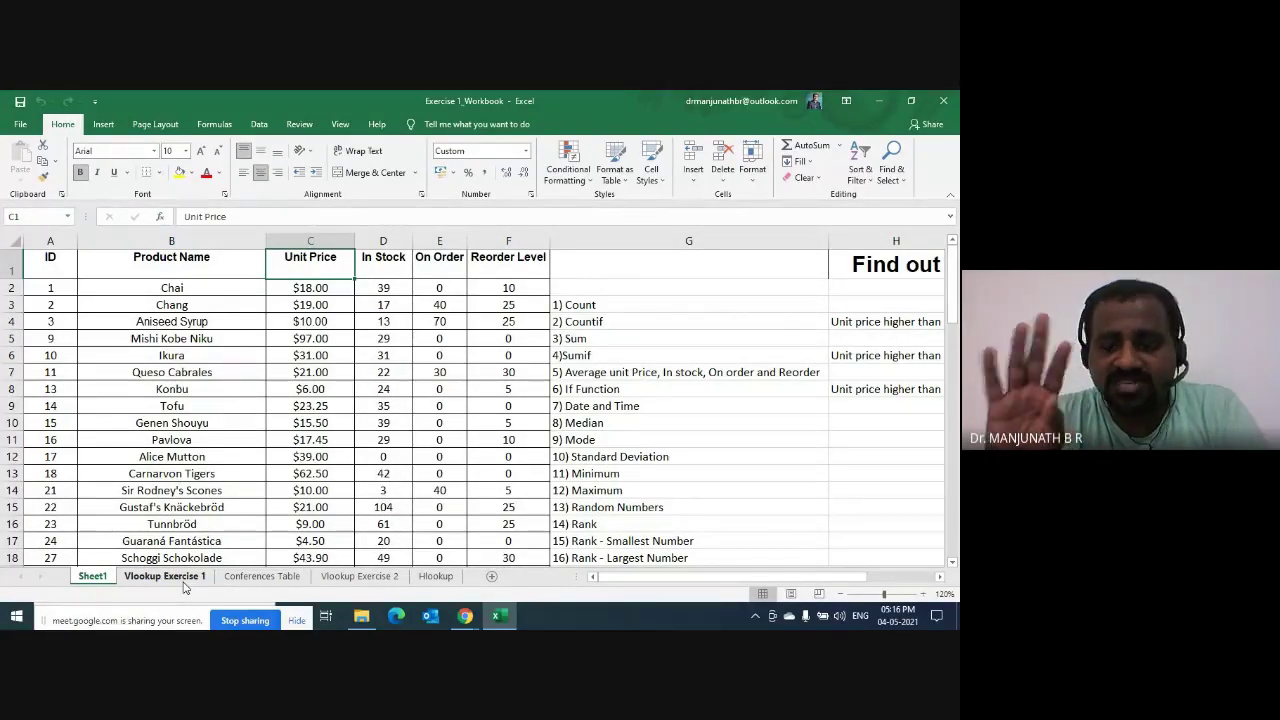
key(Right)
key(Right)
key(Right)
key(Right)
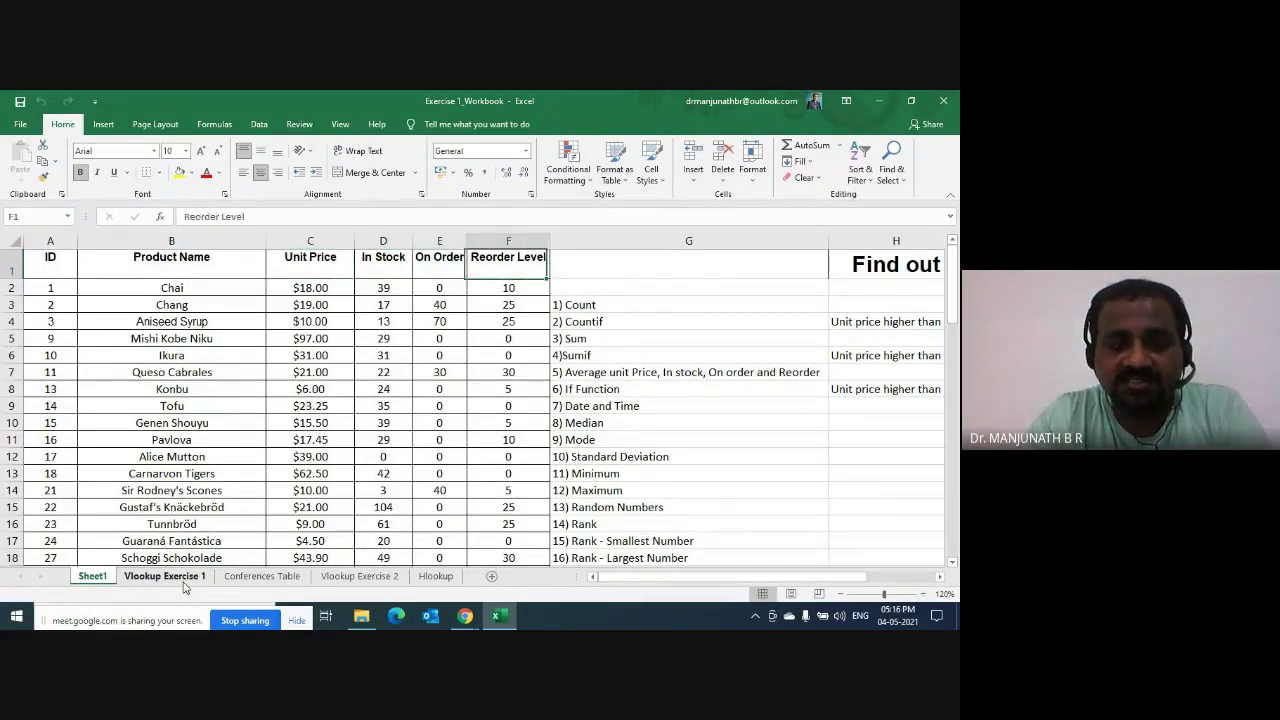
key(Right)
key(Right)
key(Right)
key(Right)
key(Right)
key(Left)
key(Left)
key(Left)
key(Left)
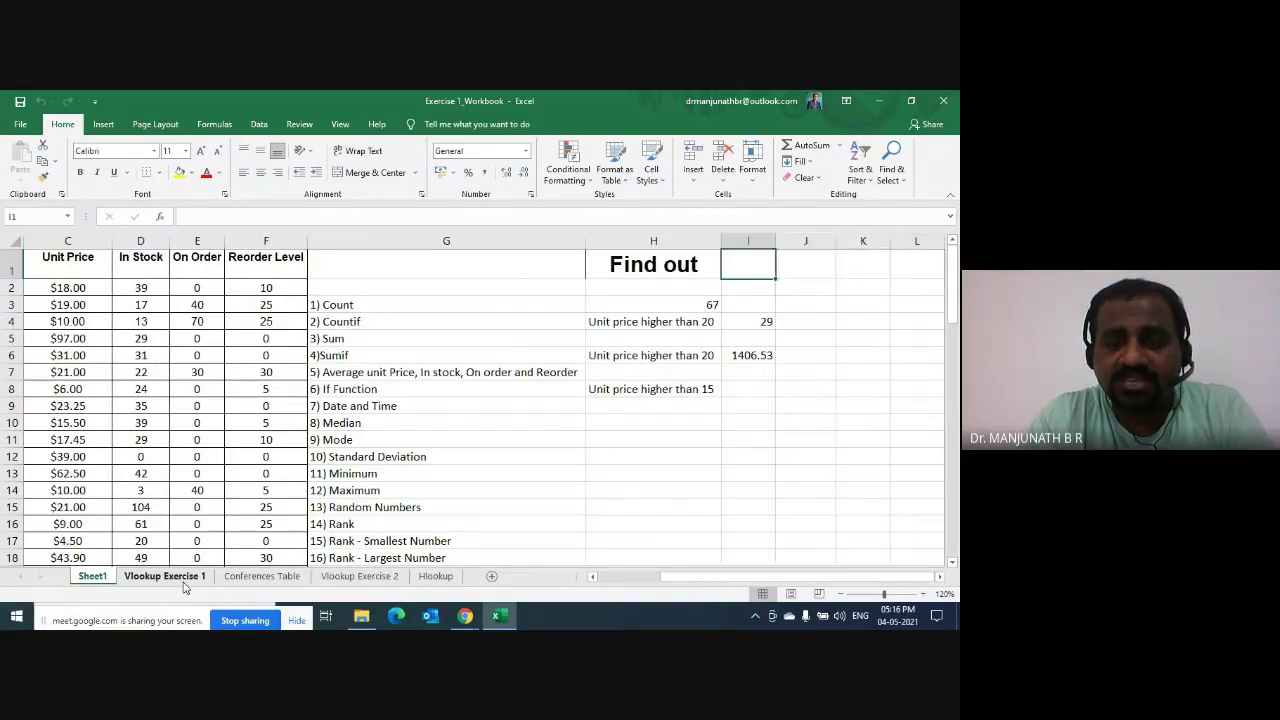
key(Right)
key(Right)
key(Right)
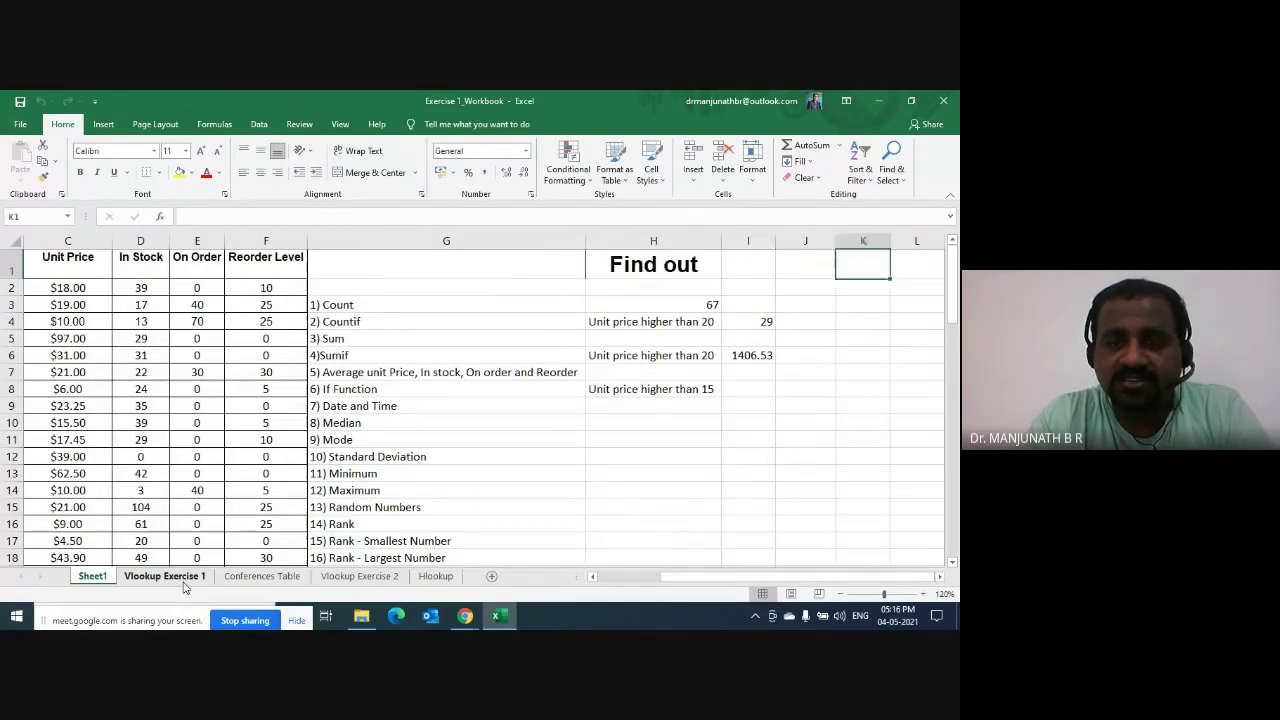
Step: Delete the answers 67 in H3, 29 in I4 and 1406.53 in I6
key(Left)
key(Left)
key(Left)
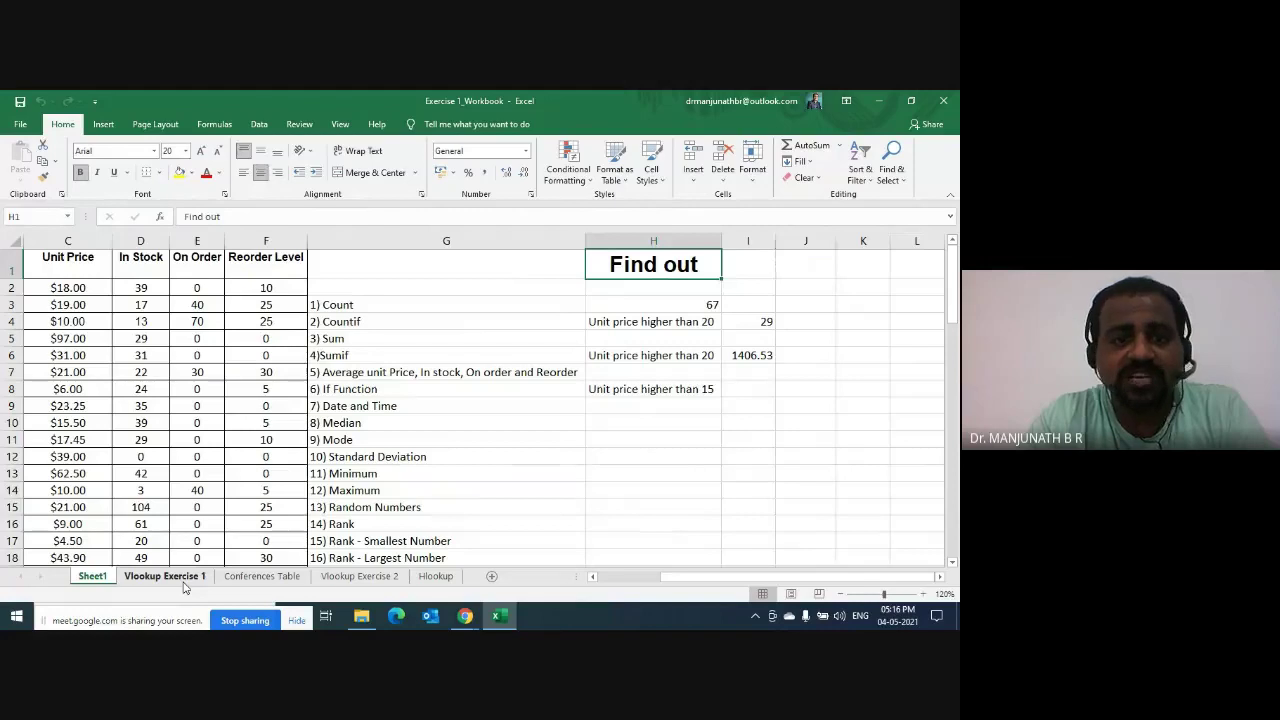
key(Down)
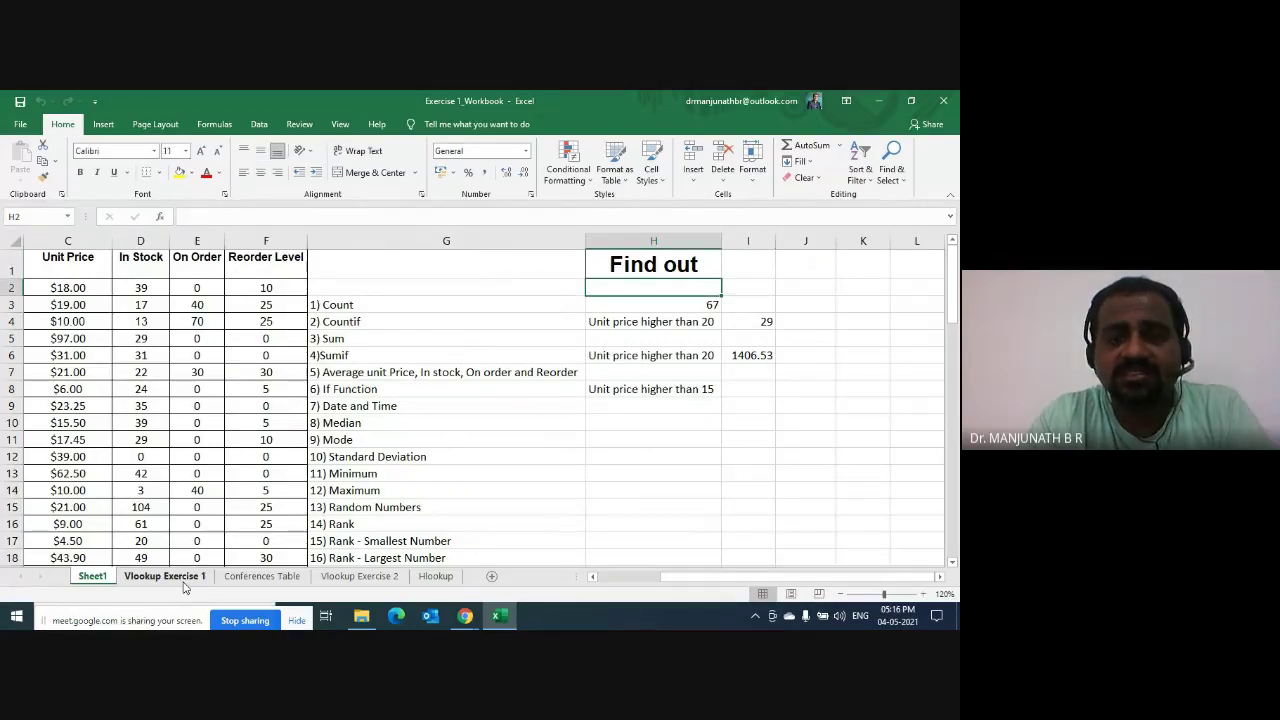
key(Down)
key(Delete)
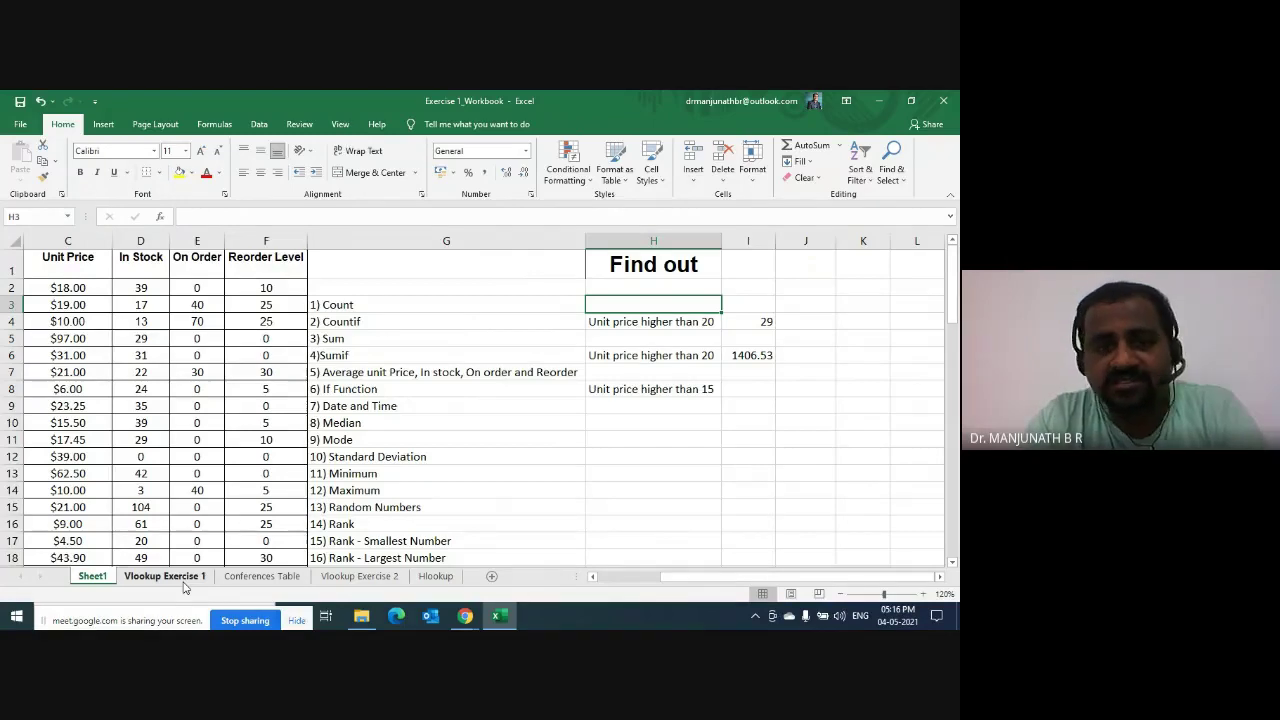
key(Right)
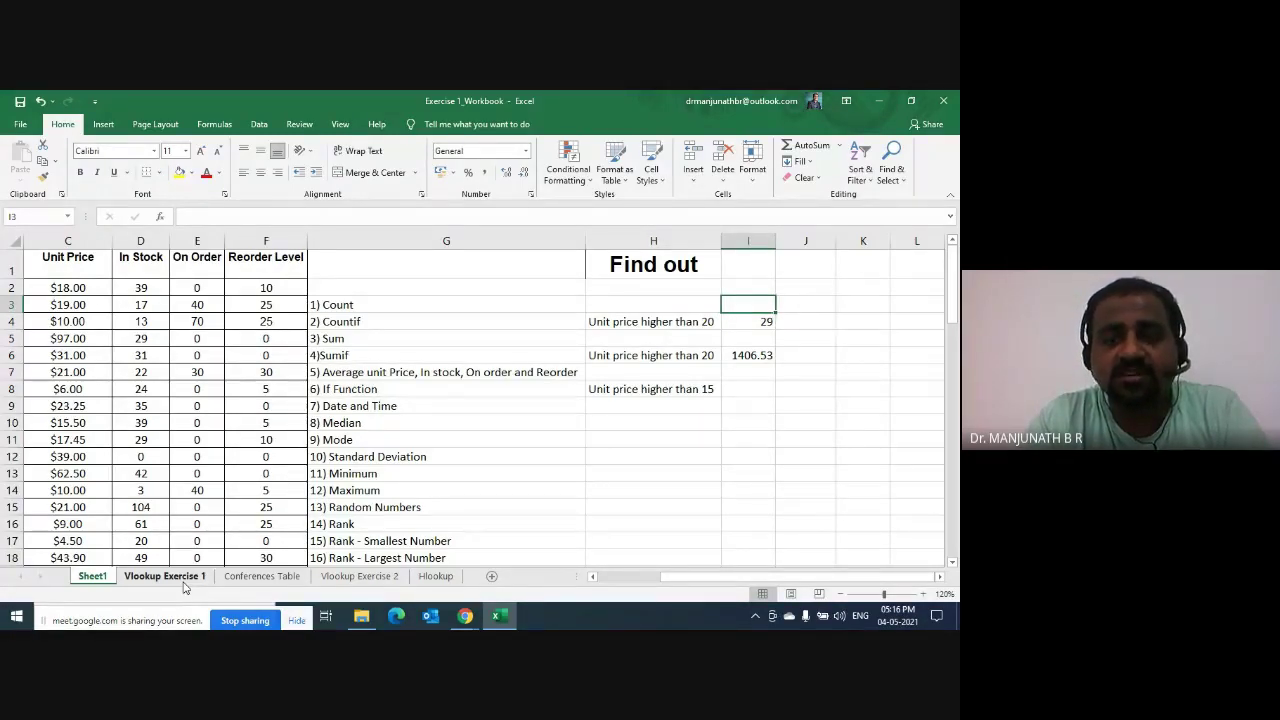
key(Down)
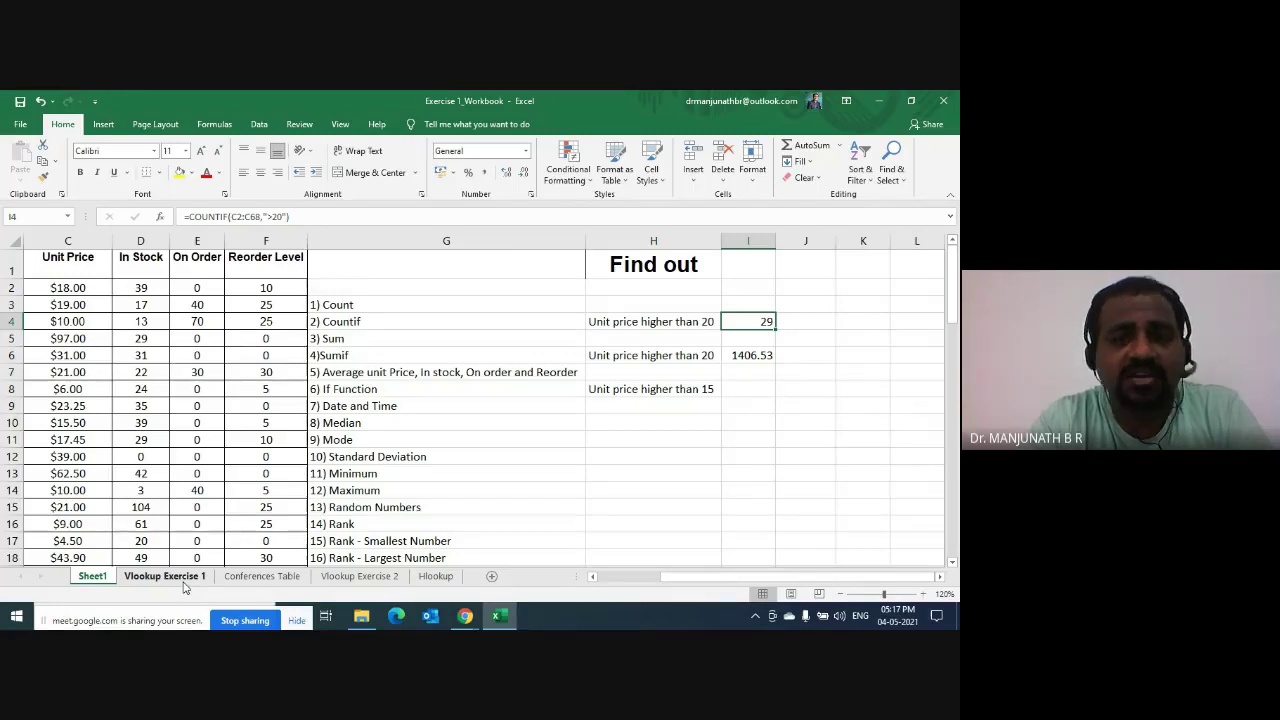
key(Delete)
key(Down)
key(Down)
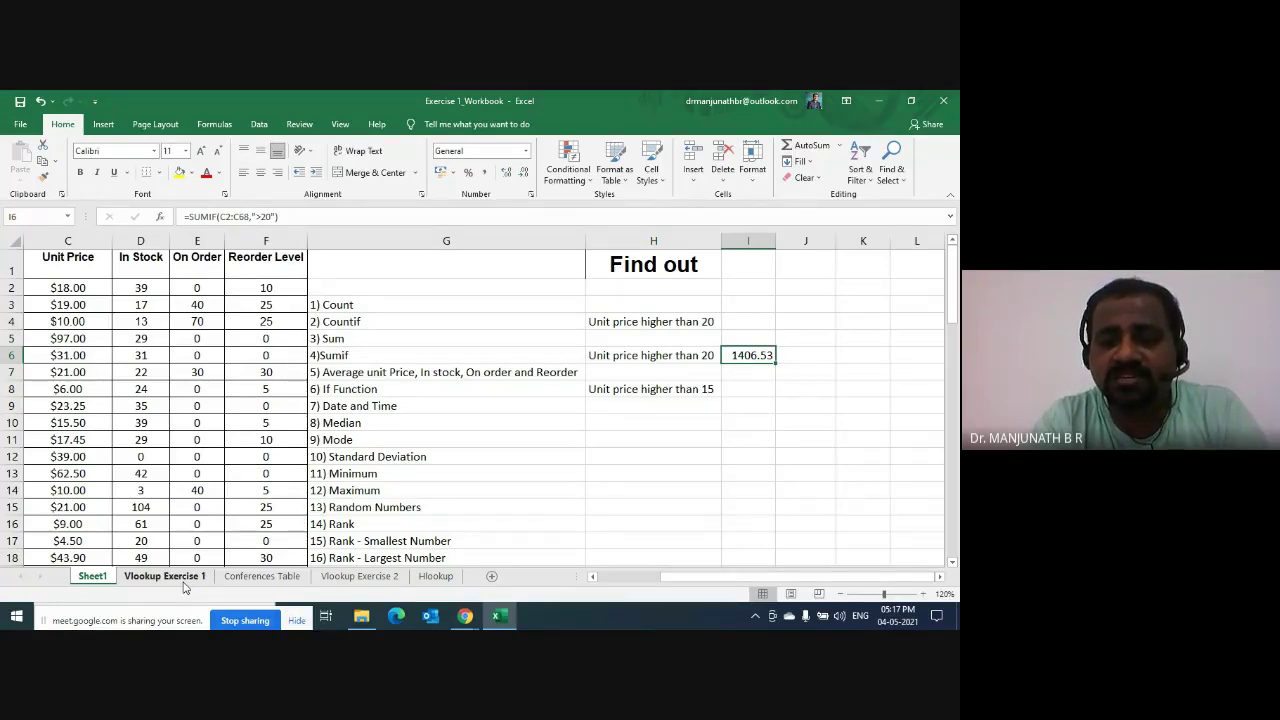
key(Delete)
key(Left)
key(Left)
key(Left)
key(Left)
key(Left)
key(Left)
key(Left)
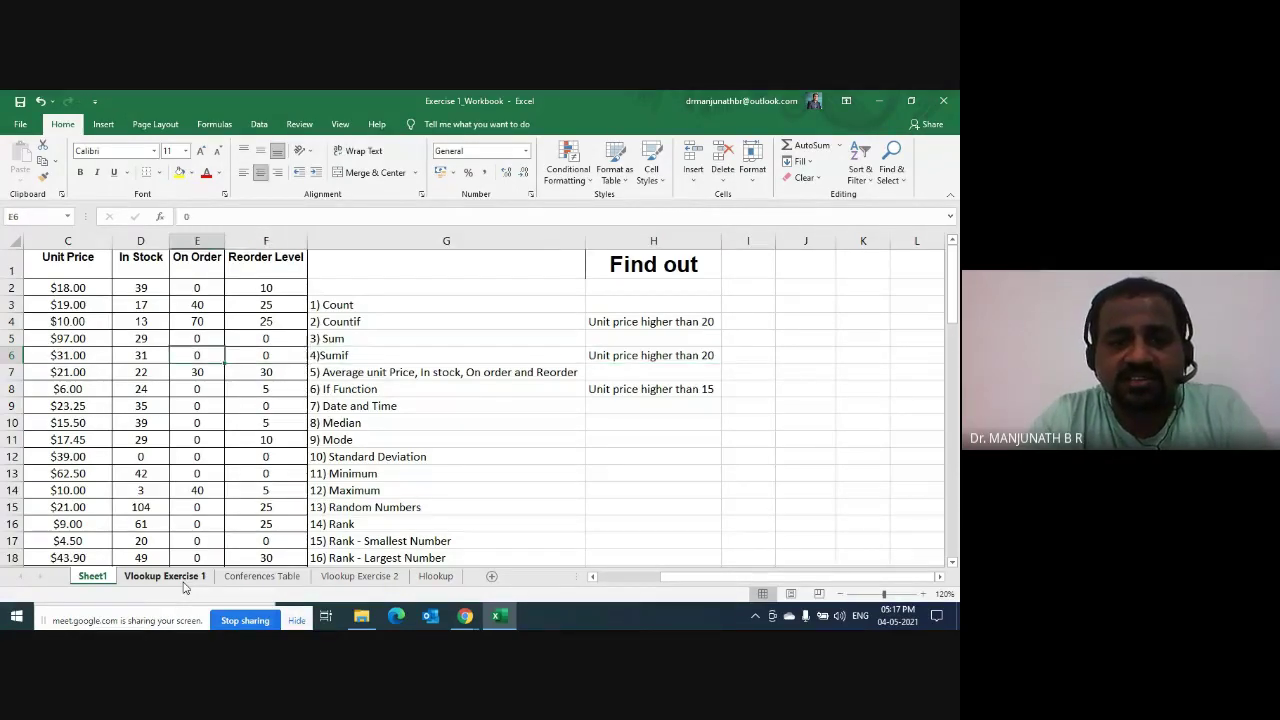
Step: Move to the Average topic in G7, then admit the waiting participant to the Google Meet call
key(Left)
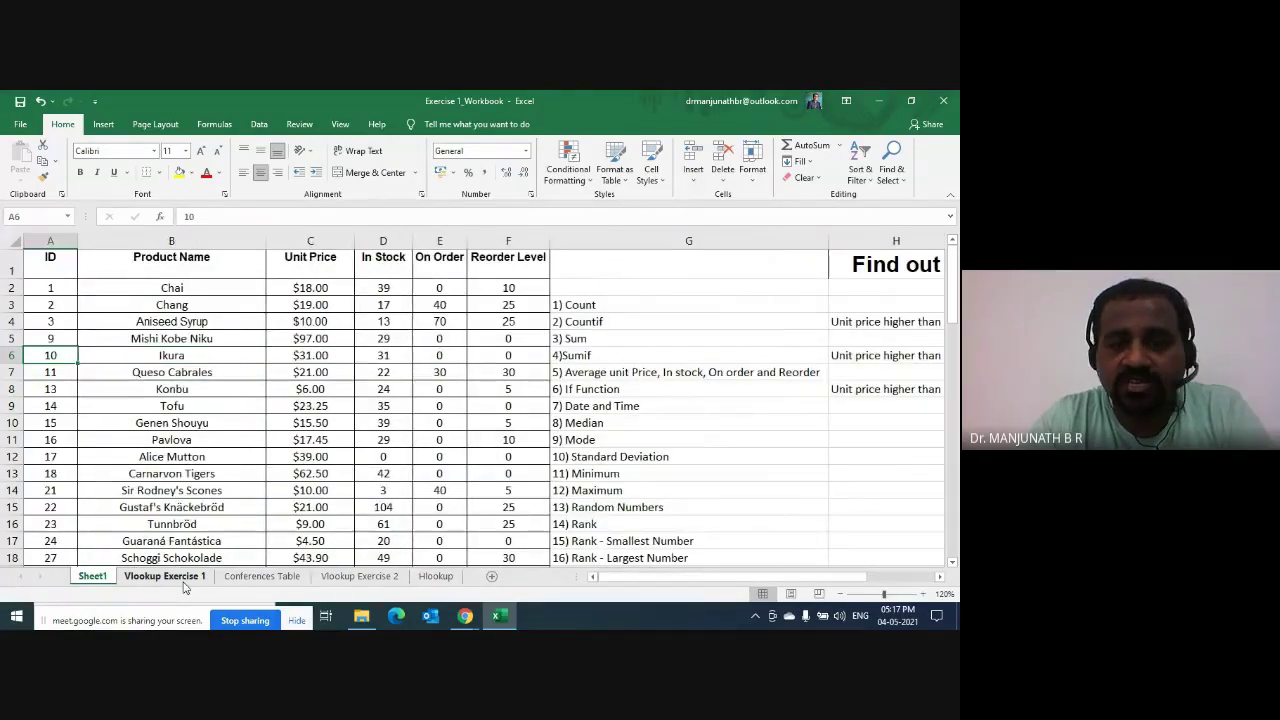
key(Right)
key(Right)
key(Right)
key(Right)
key(Right)
key(Right)
key(Right)
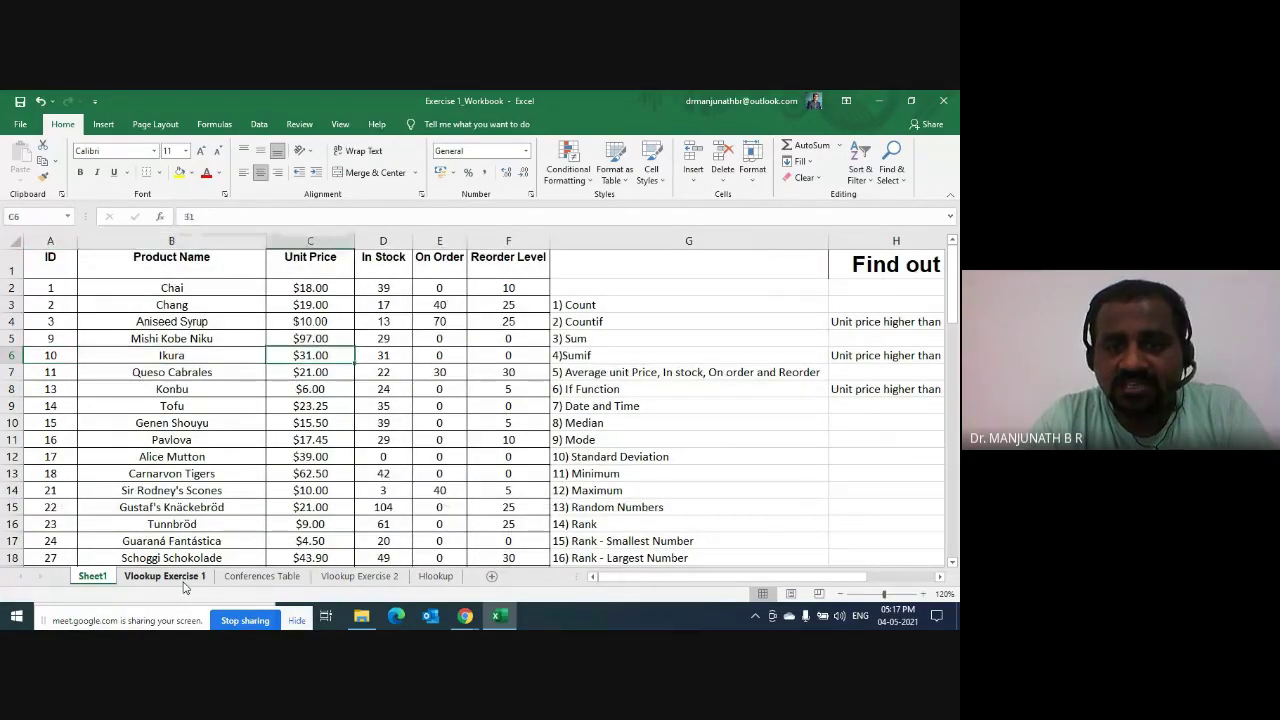
key(Left)
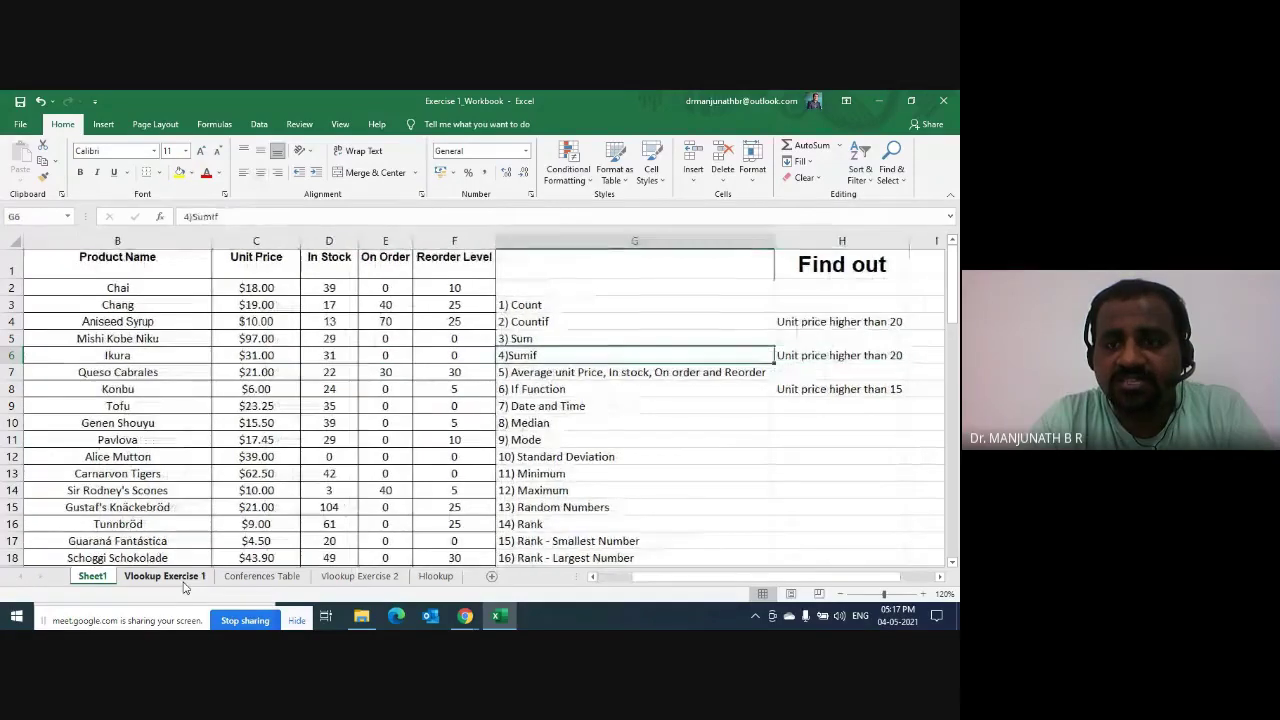
key(Down)
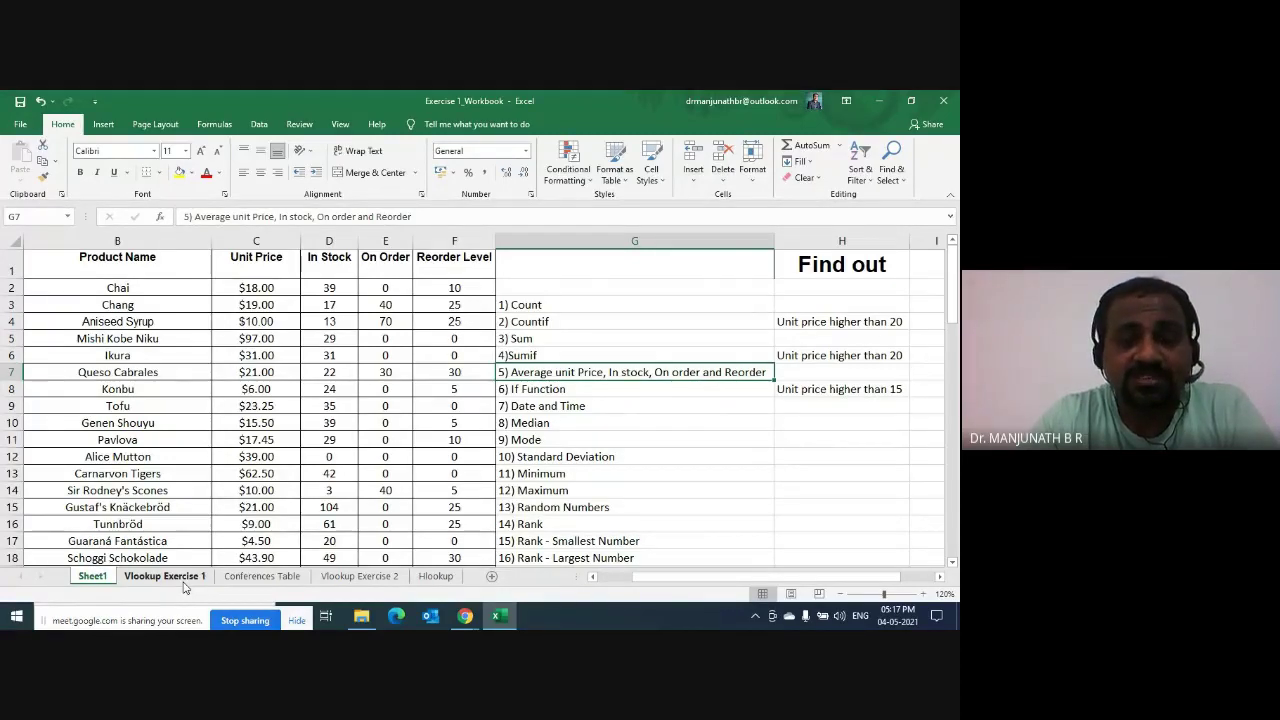
key(alt+Tab)
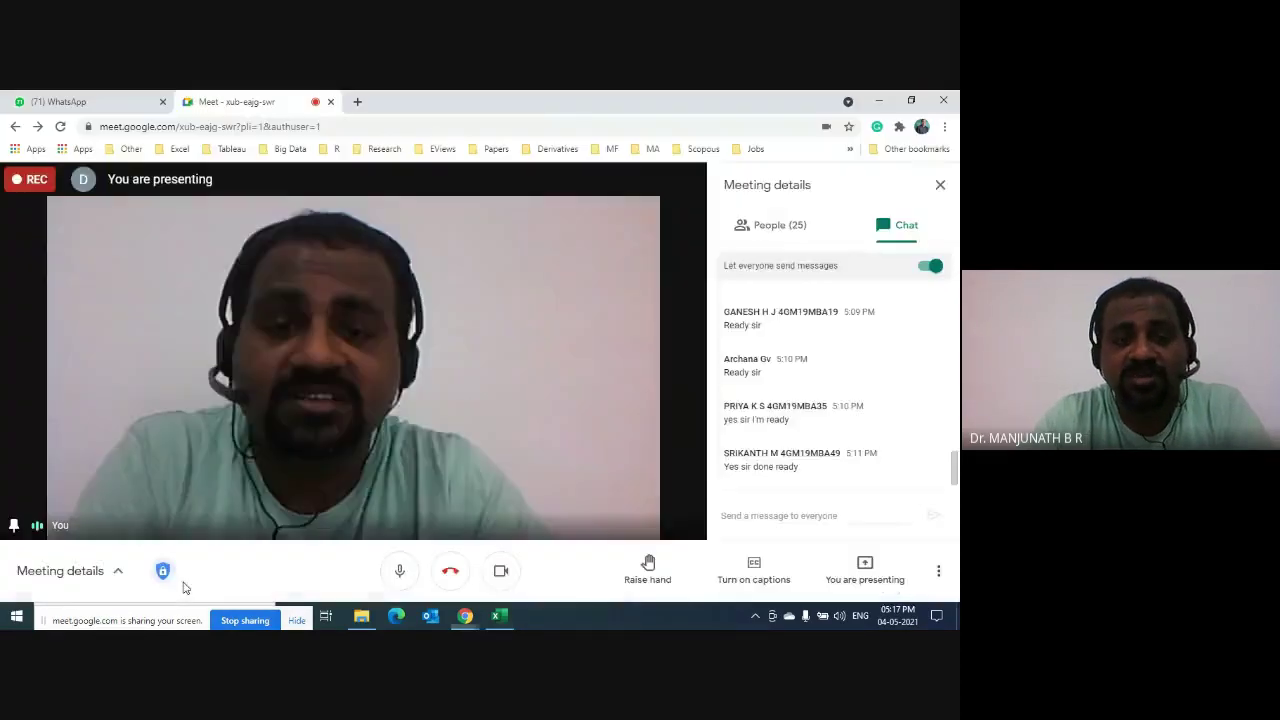
click(614, 249)
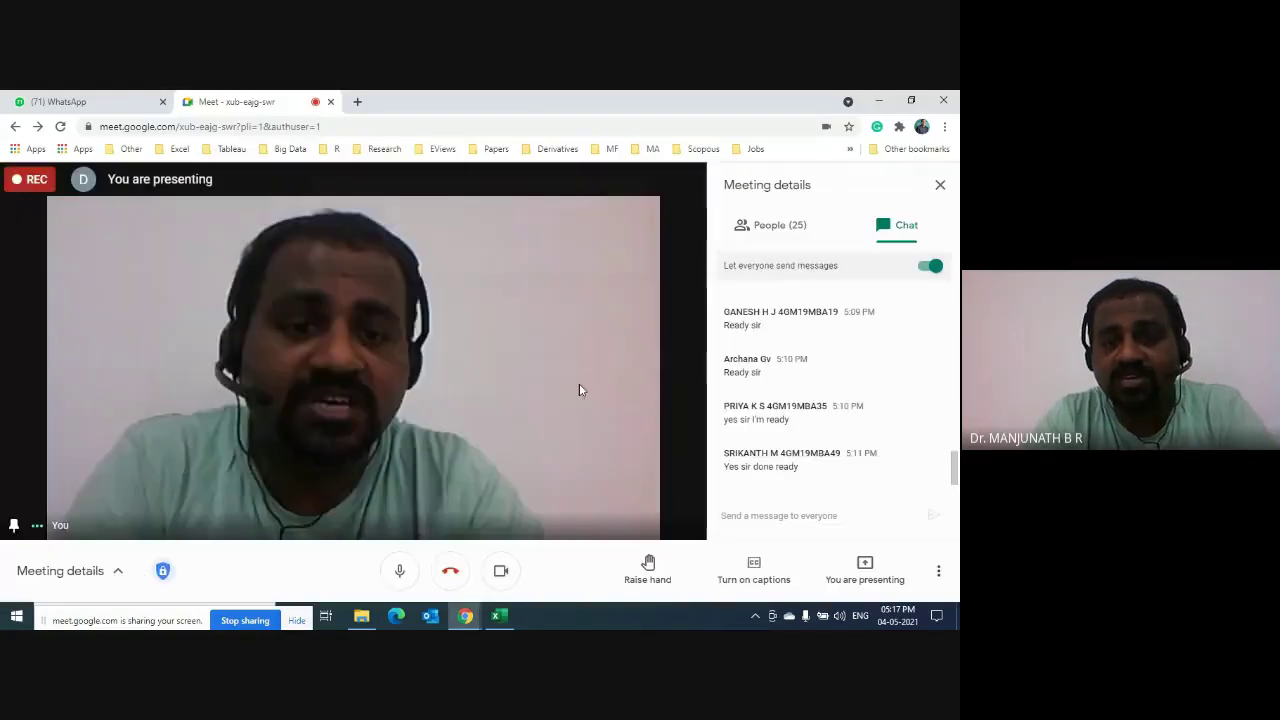
key(alt+Tab)
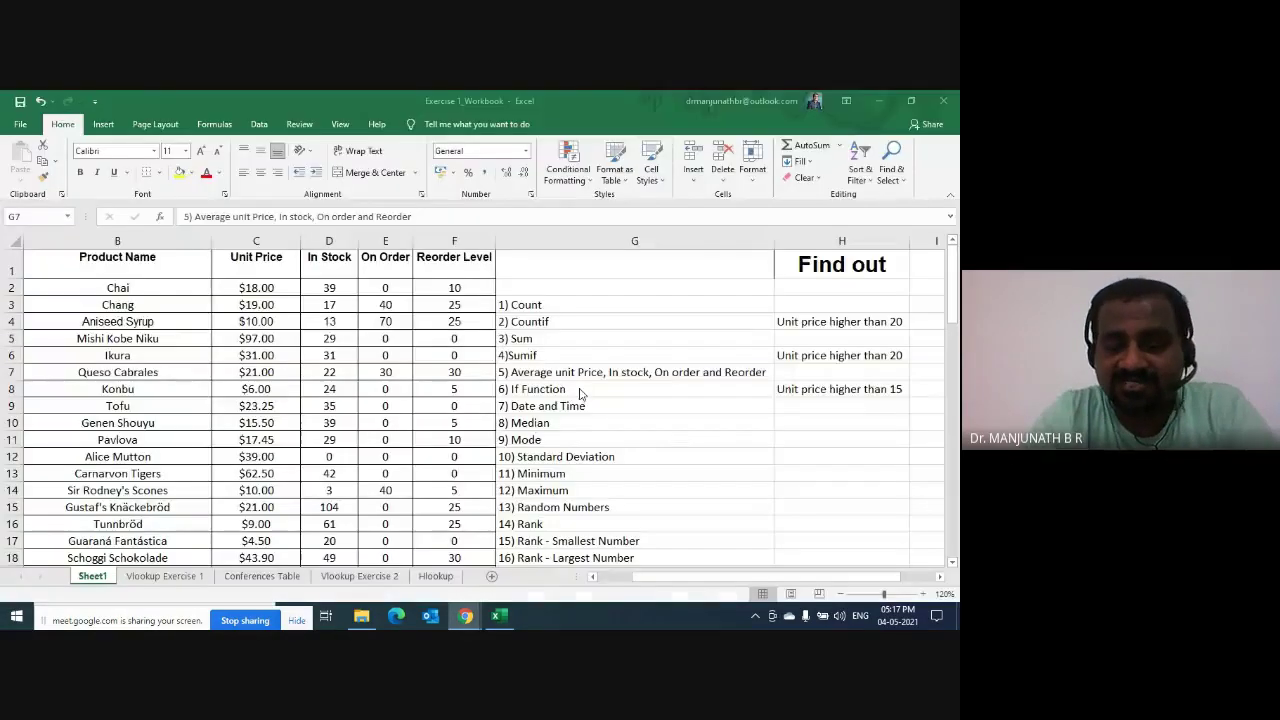
click(579, 389)
key(Down)
key(Down)
key(Down)
key(Down)
key(Down)
key(Down)
key(Down)
key(Down)
key(Down)
key(Down)
key(Down)
key(Down)
key(Down)
key(Down)
key(Down)
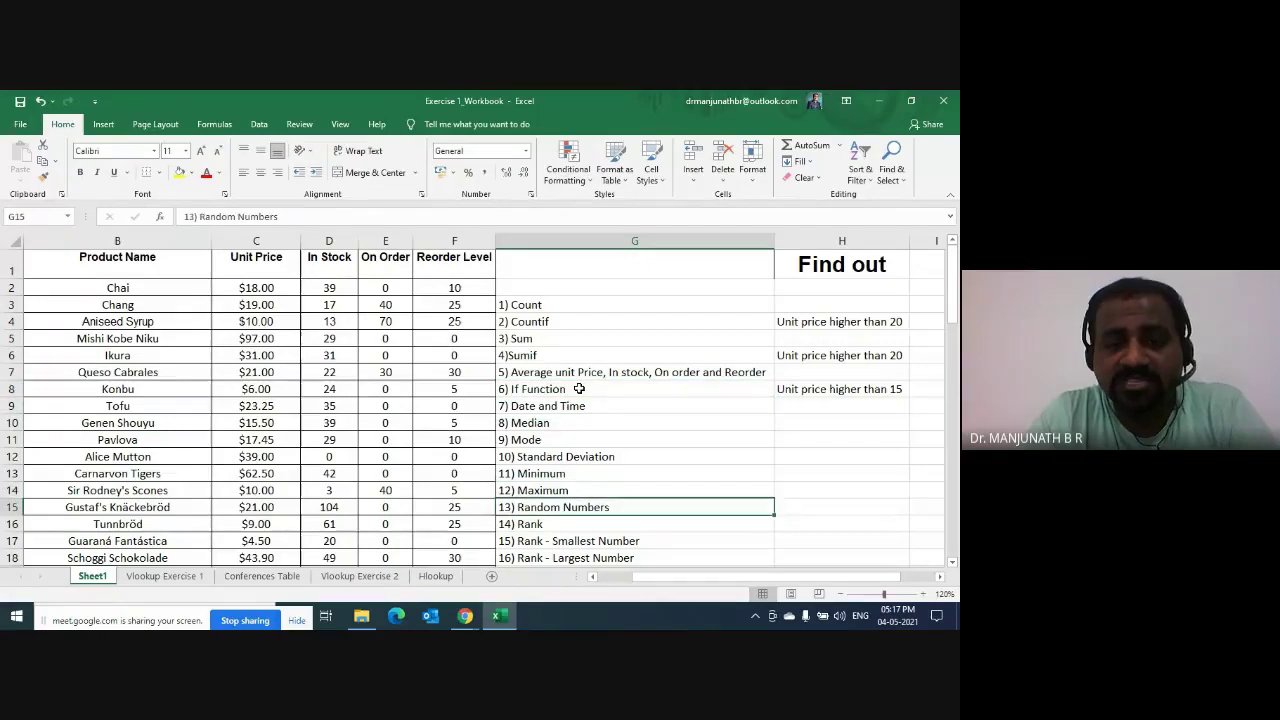
scroll(579, 389, down, 2)
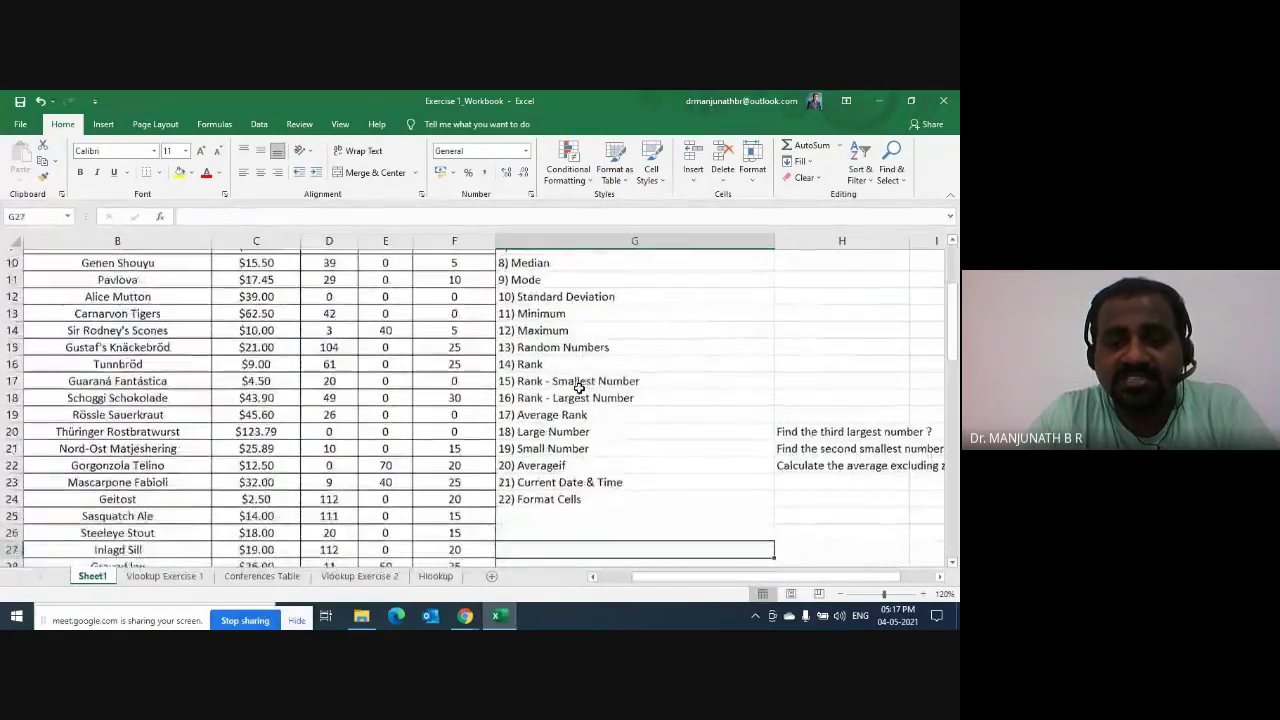
key(Down)
key(Down)
key(Up)
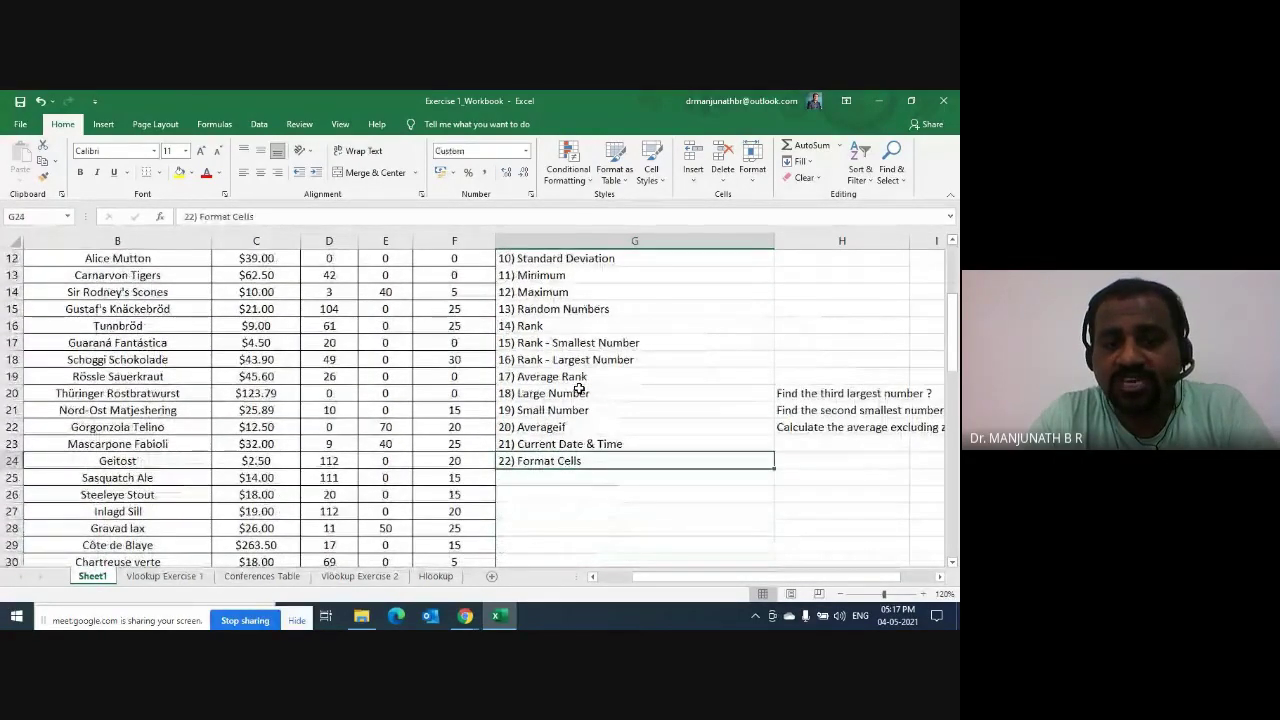
key(Right)
scroll(579, 389, right, 1)
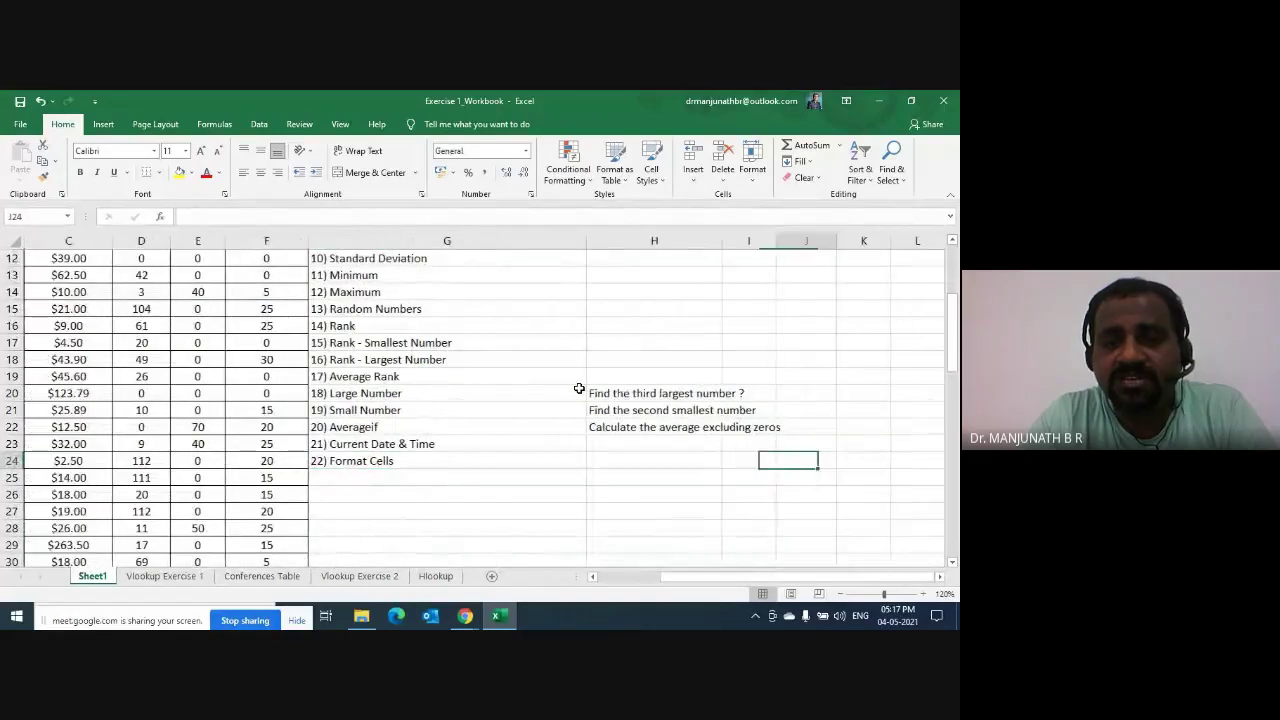
key(Left)
key(Up)
key(Up)
key(Up)
key(Up)
key(Up)
key(Up)
key(Up)
key(Up)
key(Up)
key(Up)
key(Up)
key(Up)
key(Up)
key(Up)
key(Up)
key(Up)
key(Up)
key(Up)
key(Up)
key(Up)
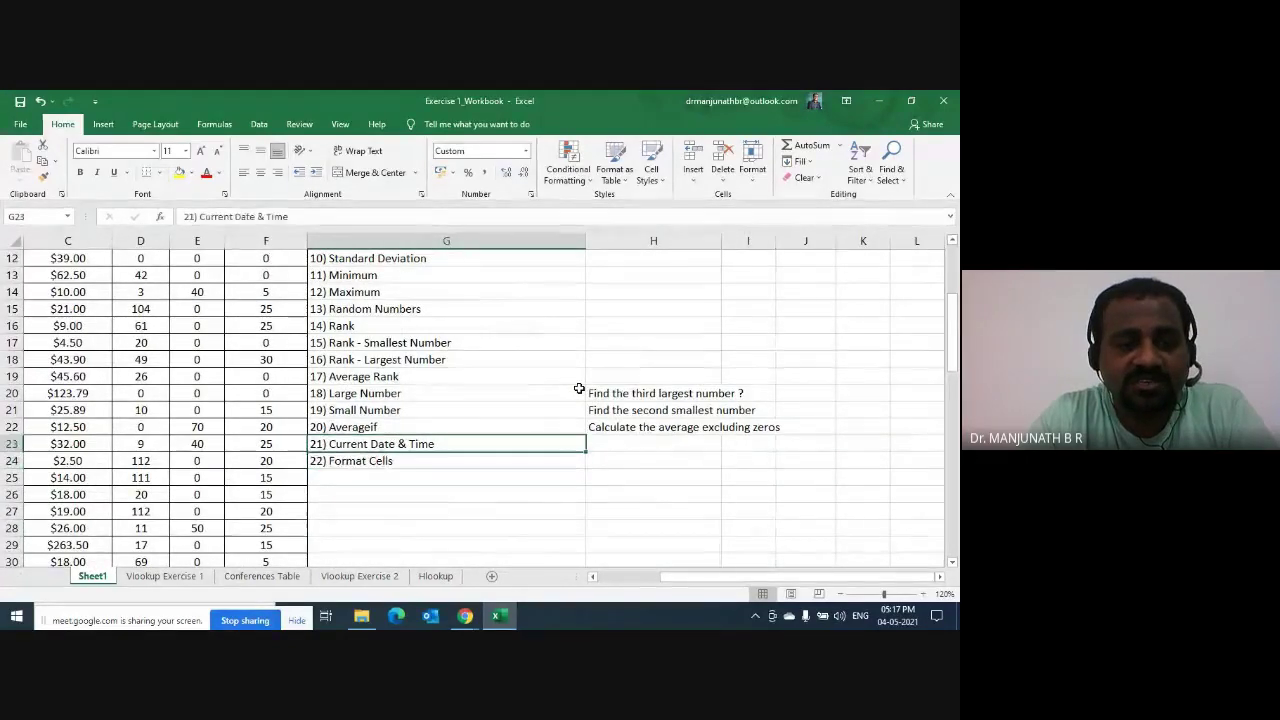
key(Up)
key(Up)
key(Up)
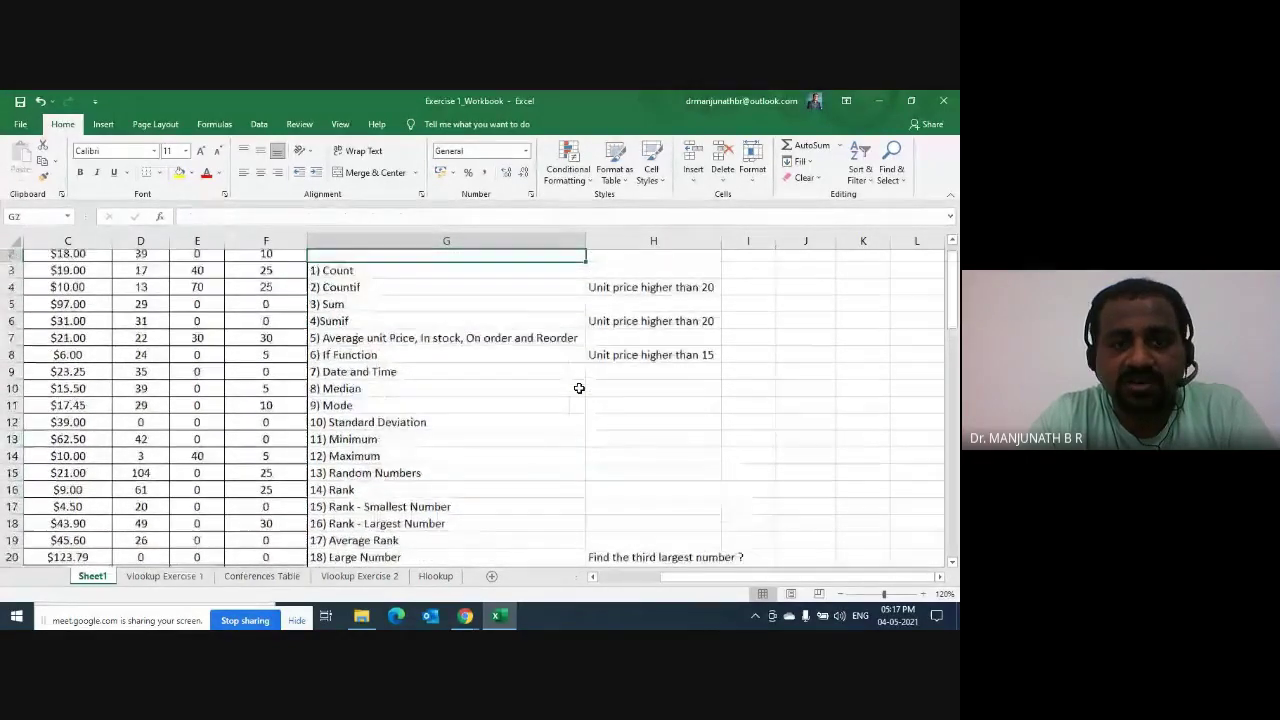
key(Right)
key(Right)
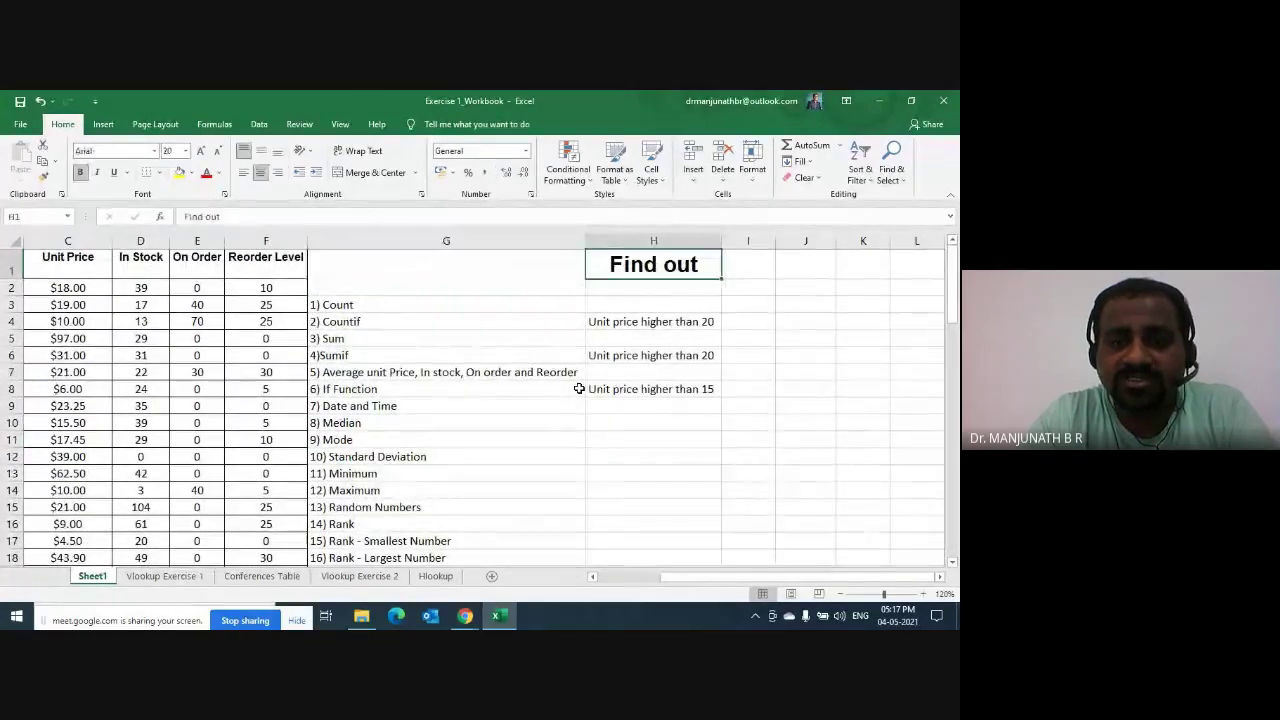
key(Left)
key(Left)
key(Left)
key(Down)
key(Down)
key(Down)
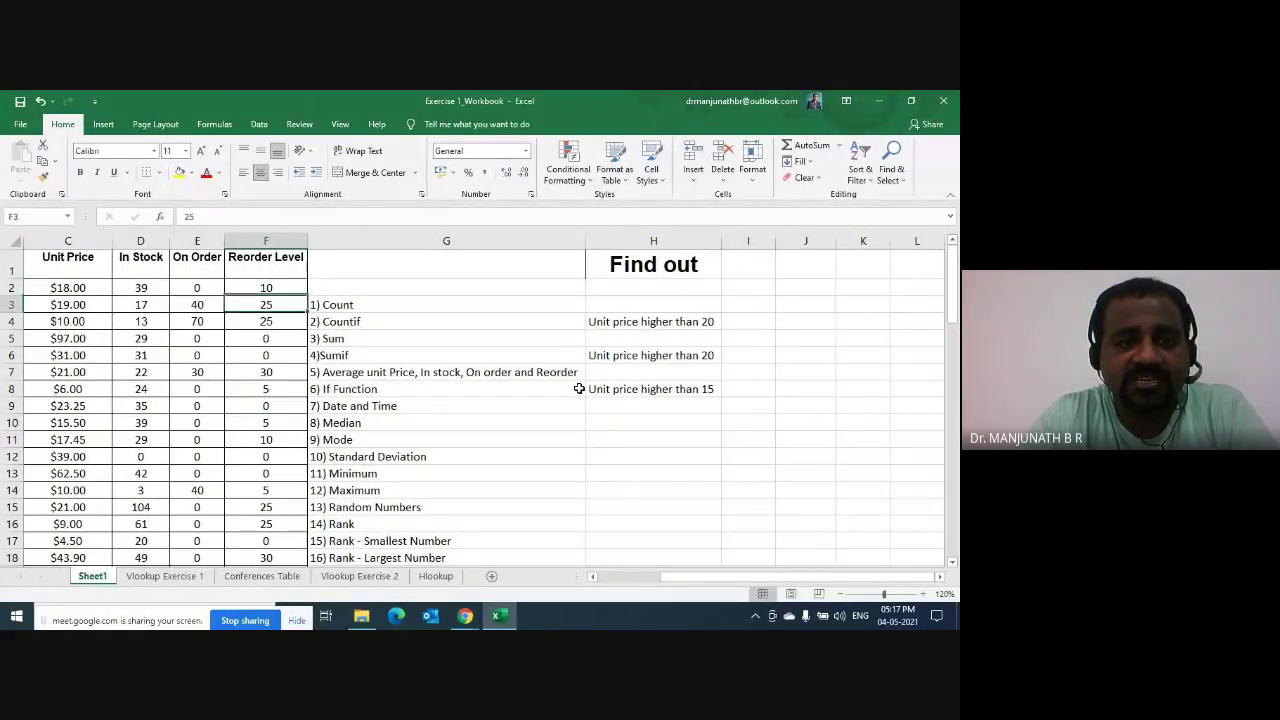
key(Up)
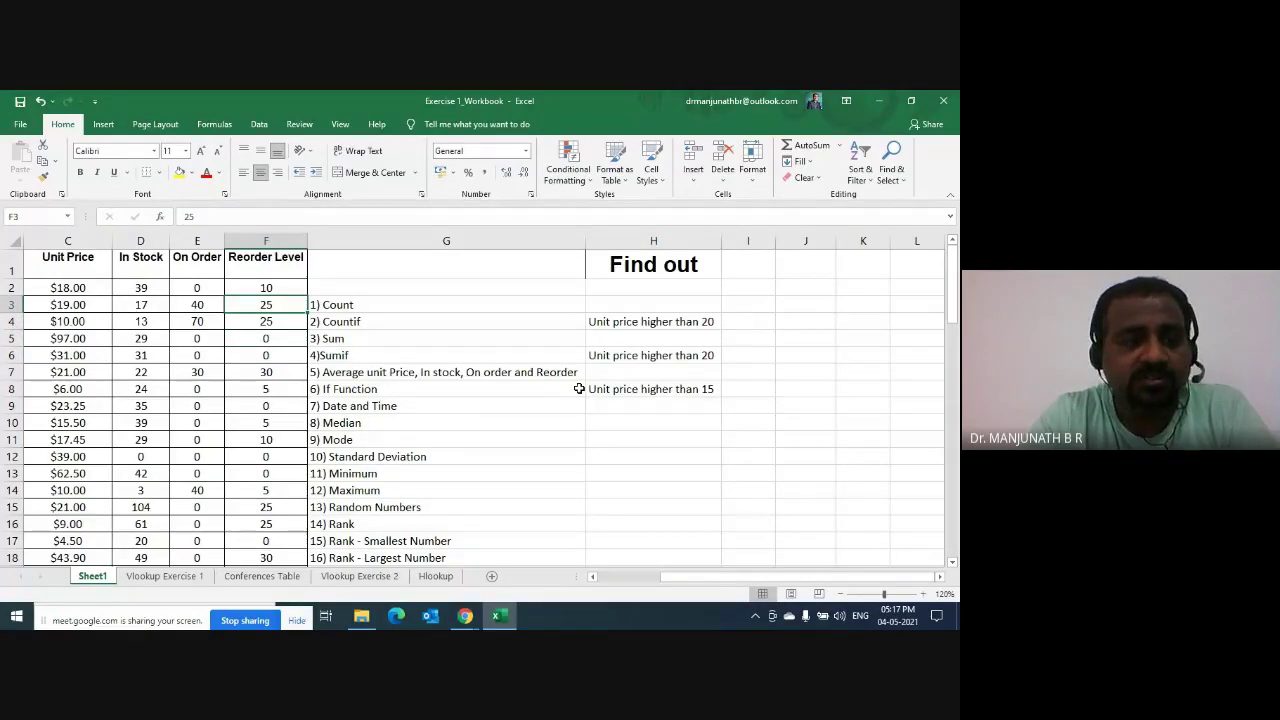
key(ctrl+Home)
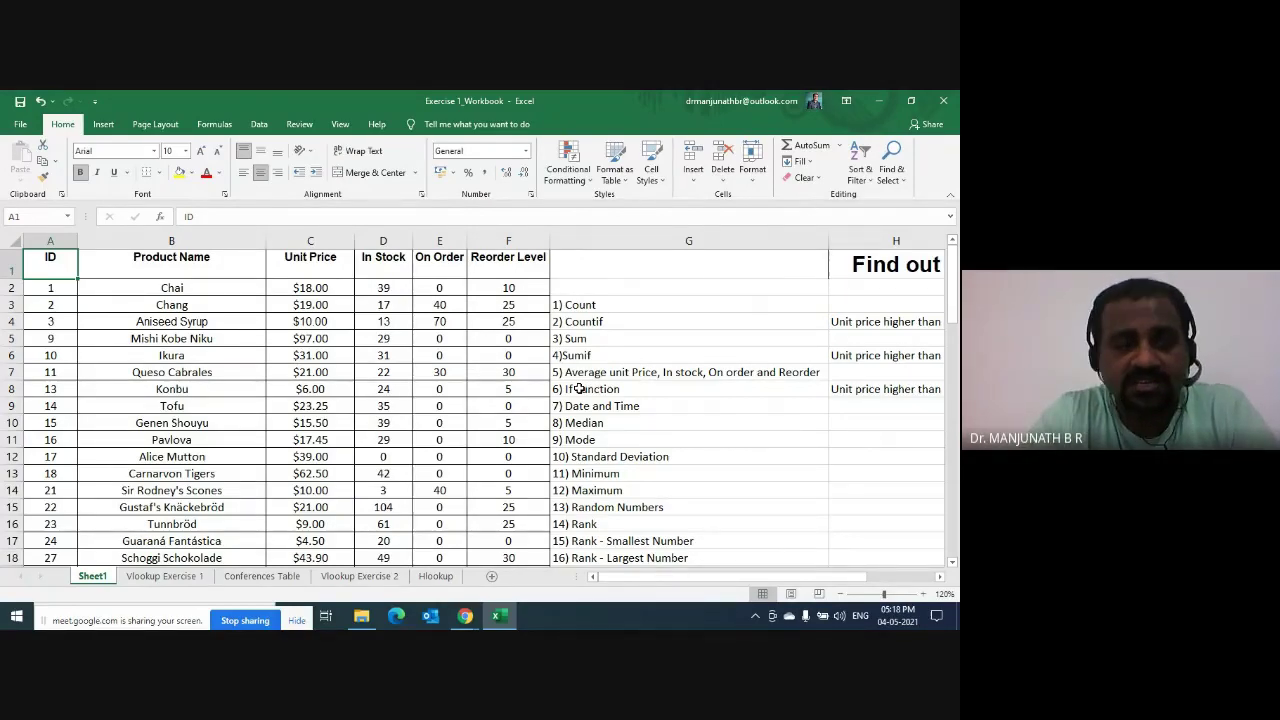
key(Right)
key(Right)
key(Right)
key(Right)
key(Right)
key(Right)
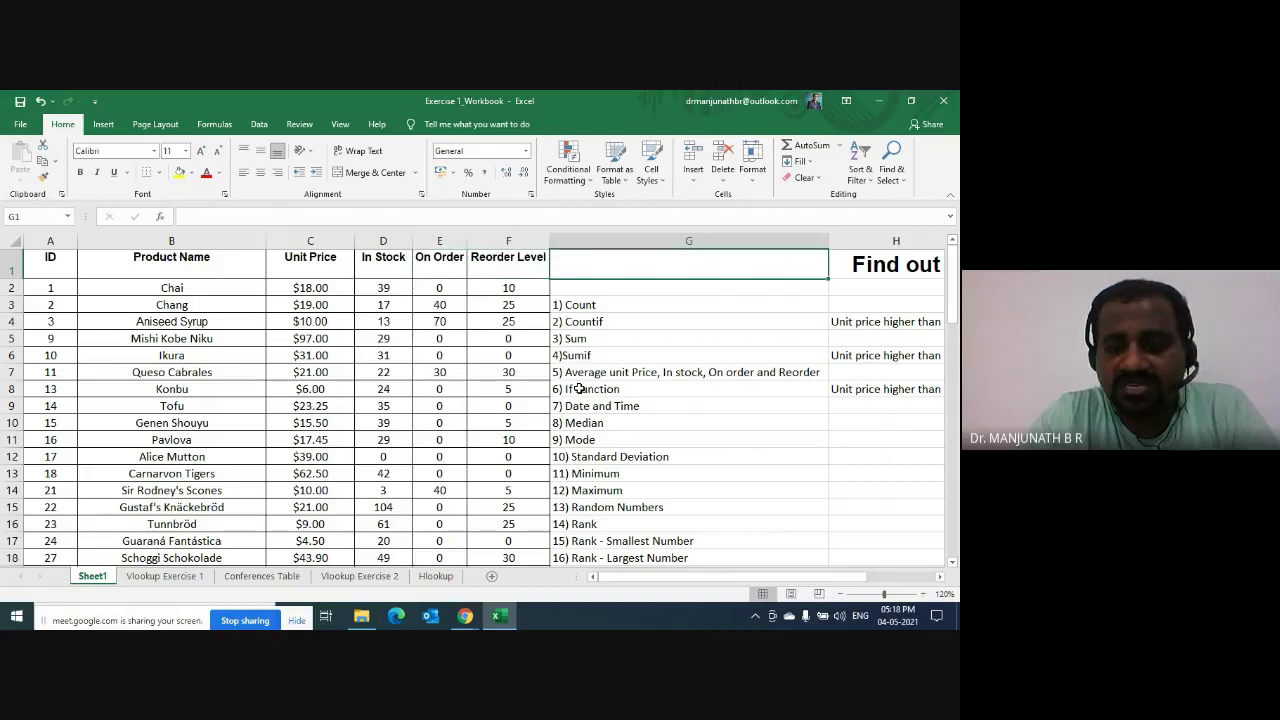
key(Right)
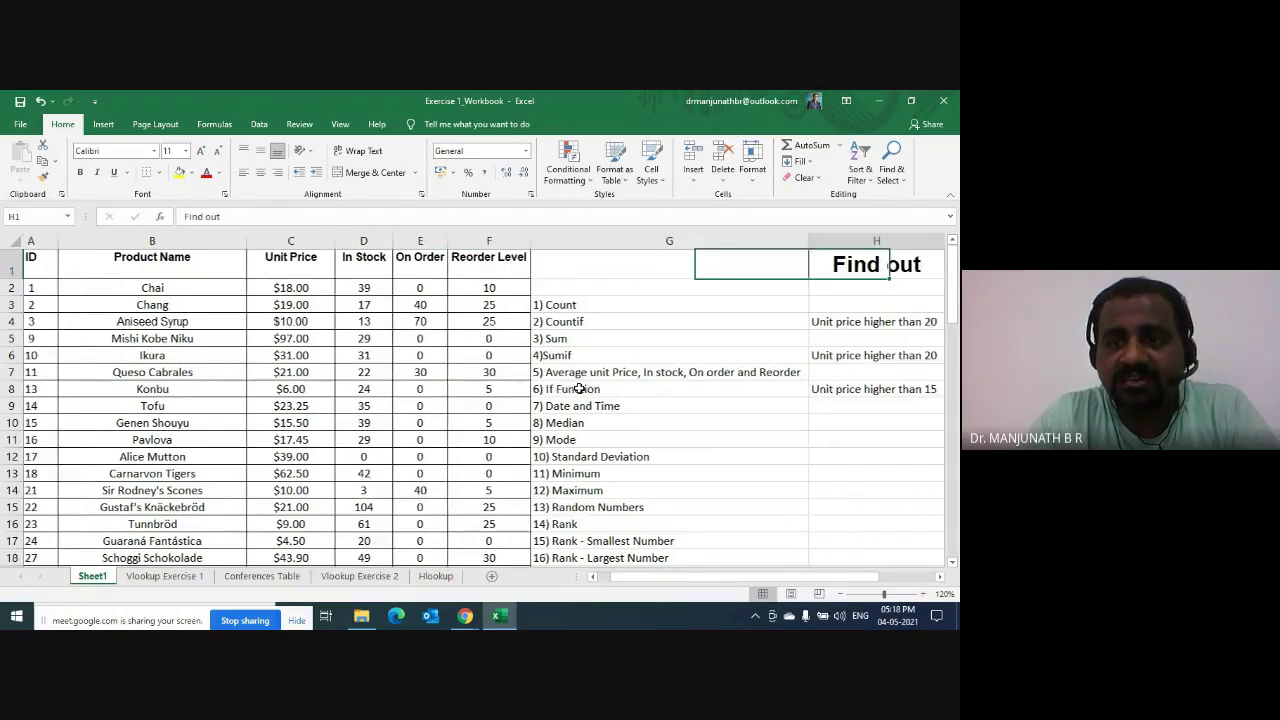
key(Left)
key(Down)
key(Down)
key(Down)
key(Down)
key(Down)
key(Down)
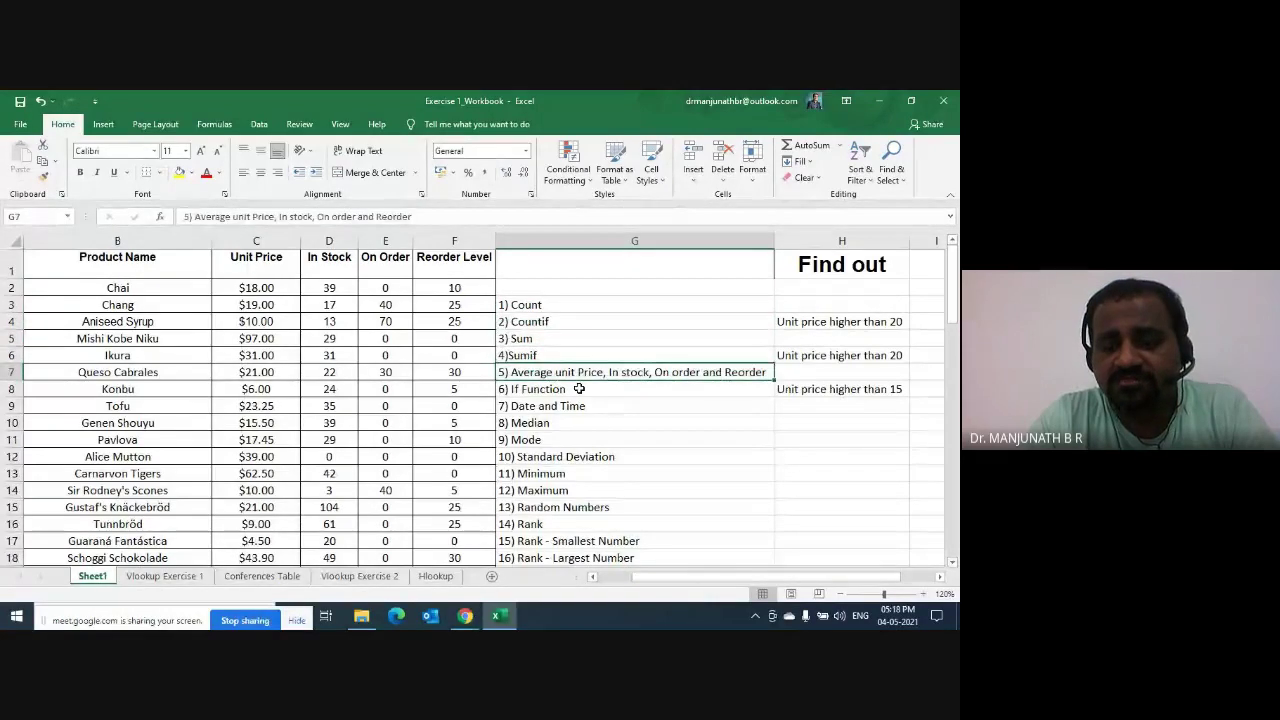
key(Down)
key(Down)
key(Down)
key(Down)
key(Down)
key(Down)
key(Down)
key(Down)
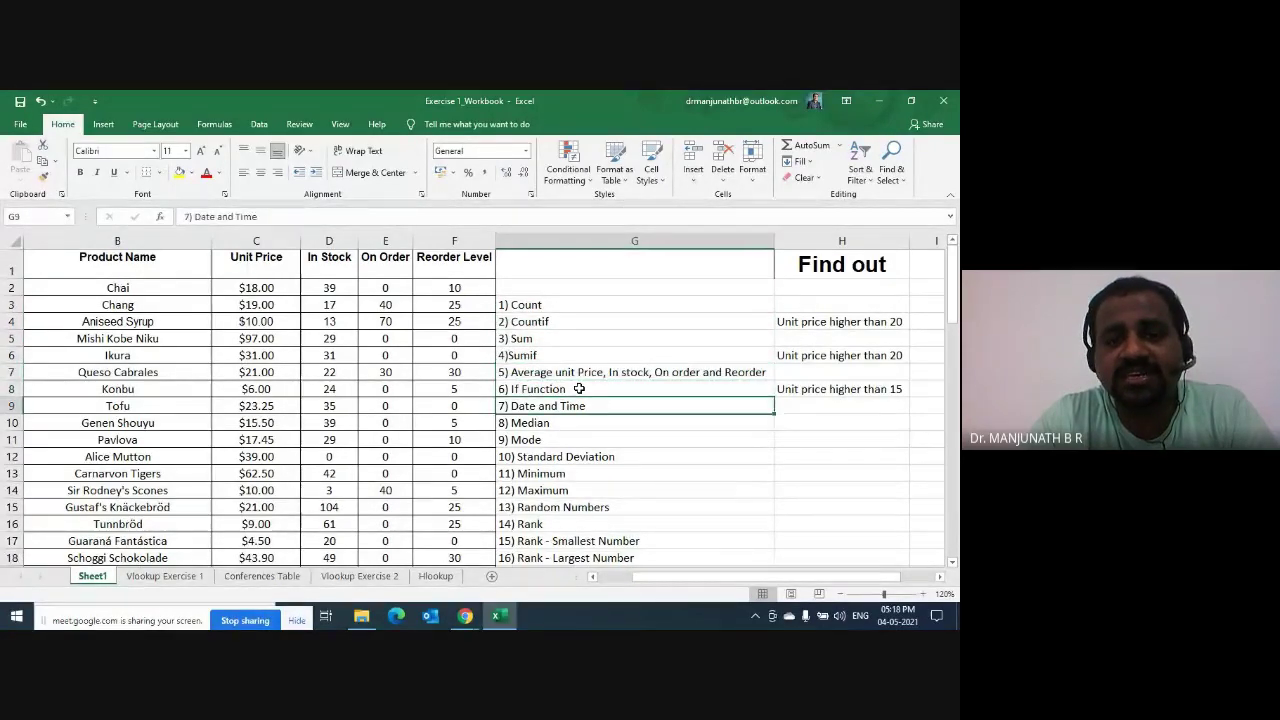
key(Down)
key(Down)
key(Down)
key(Down)
key(Down)
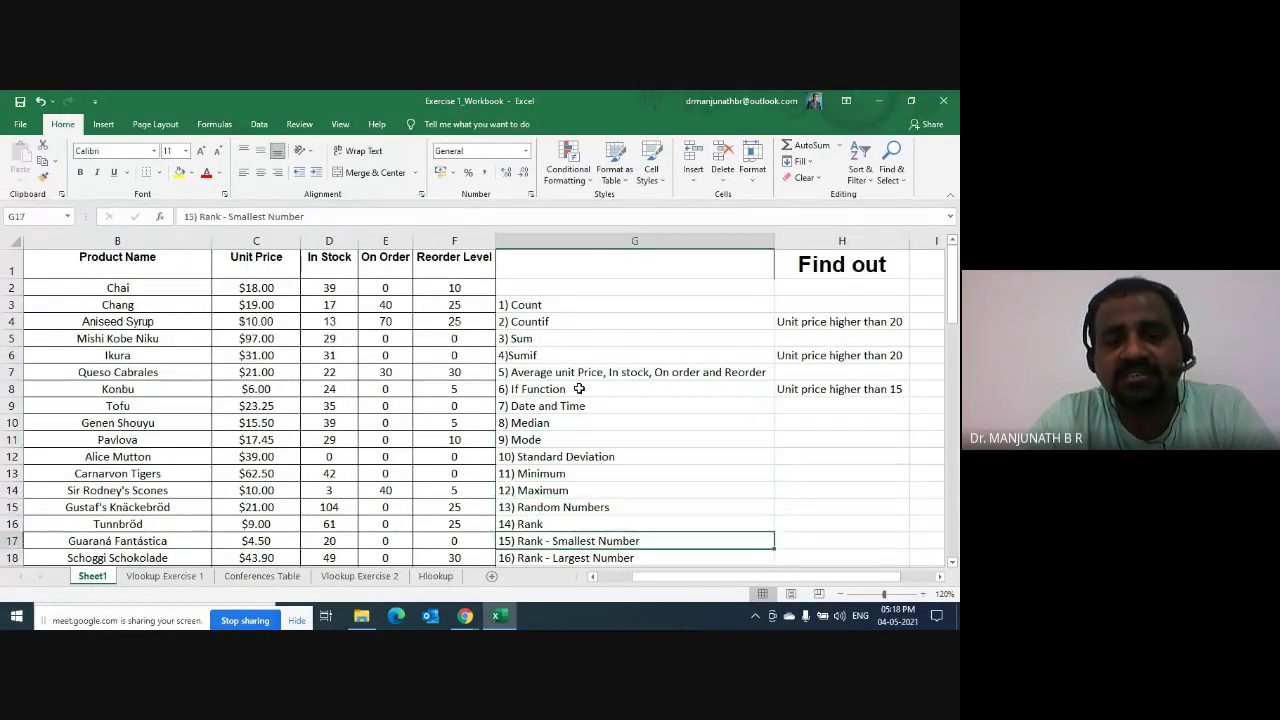
key(Down)
key(Down)
key(Down)
key(Down)
key(Down)
key(Down)
key(Down)
key(Down)
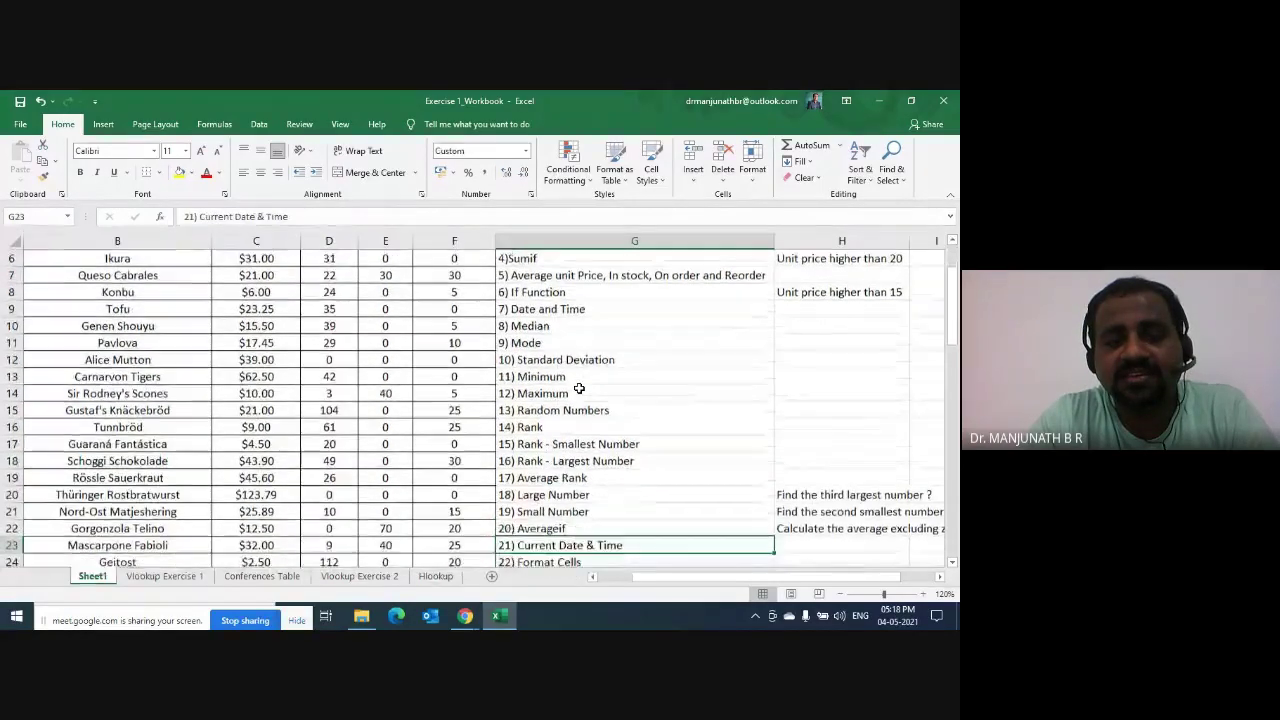
key(Up)
key(Up)
key(Up)
key(Up)
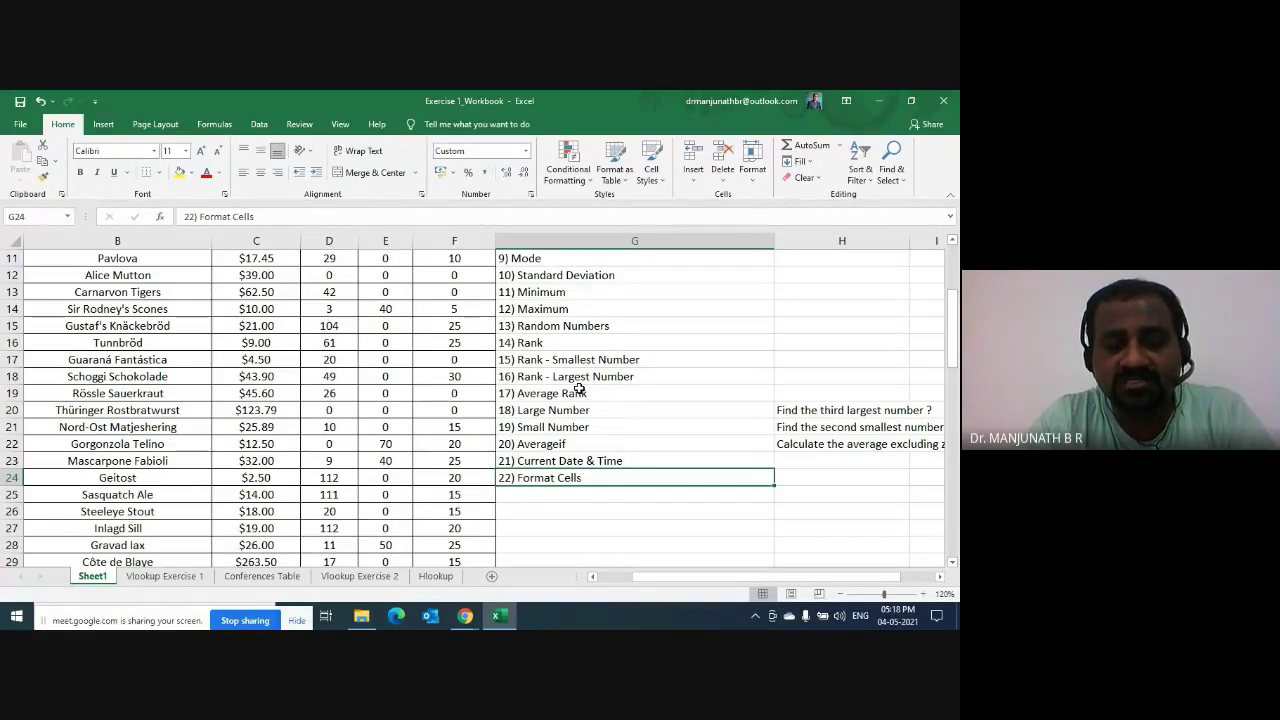
key(ctrl+Up)
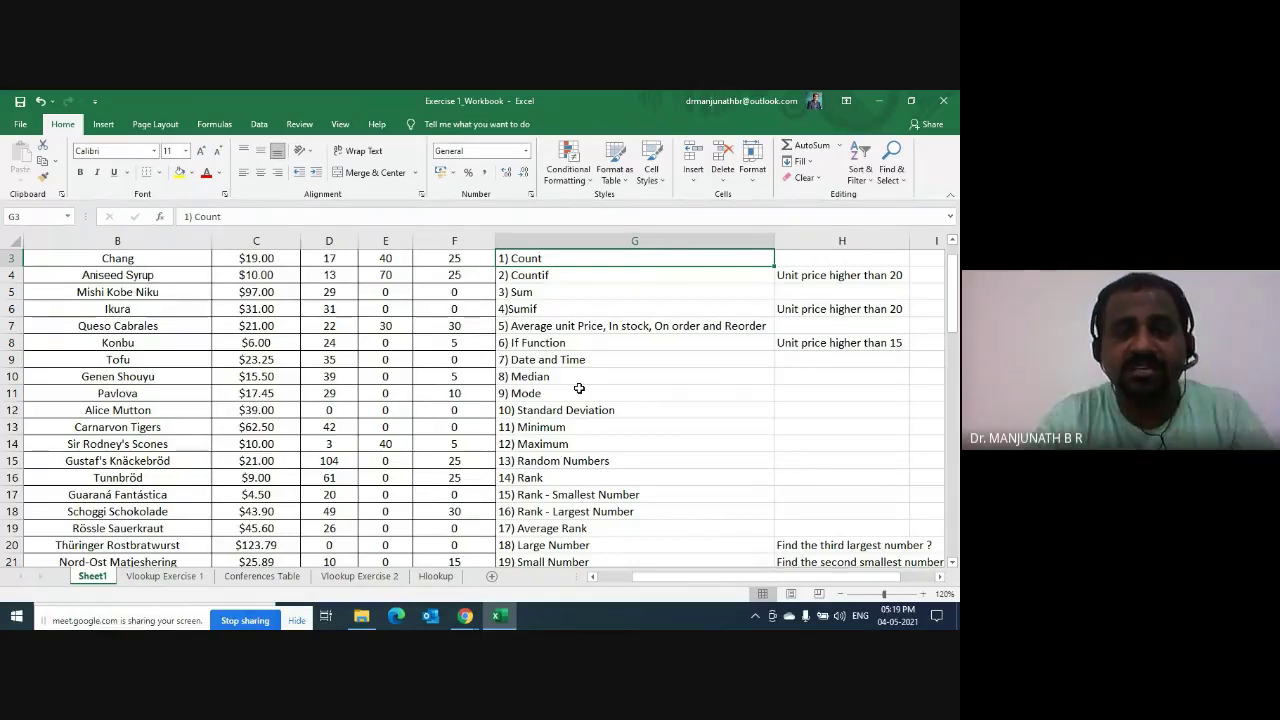
Step: Select the topic list G3:G24, from Count to Format Cells, and copy it
scroll(579, 388, up, 1)
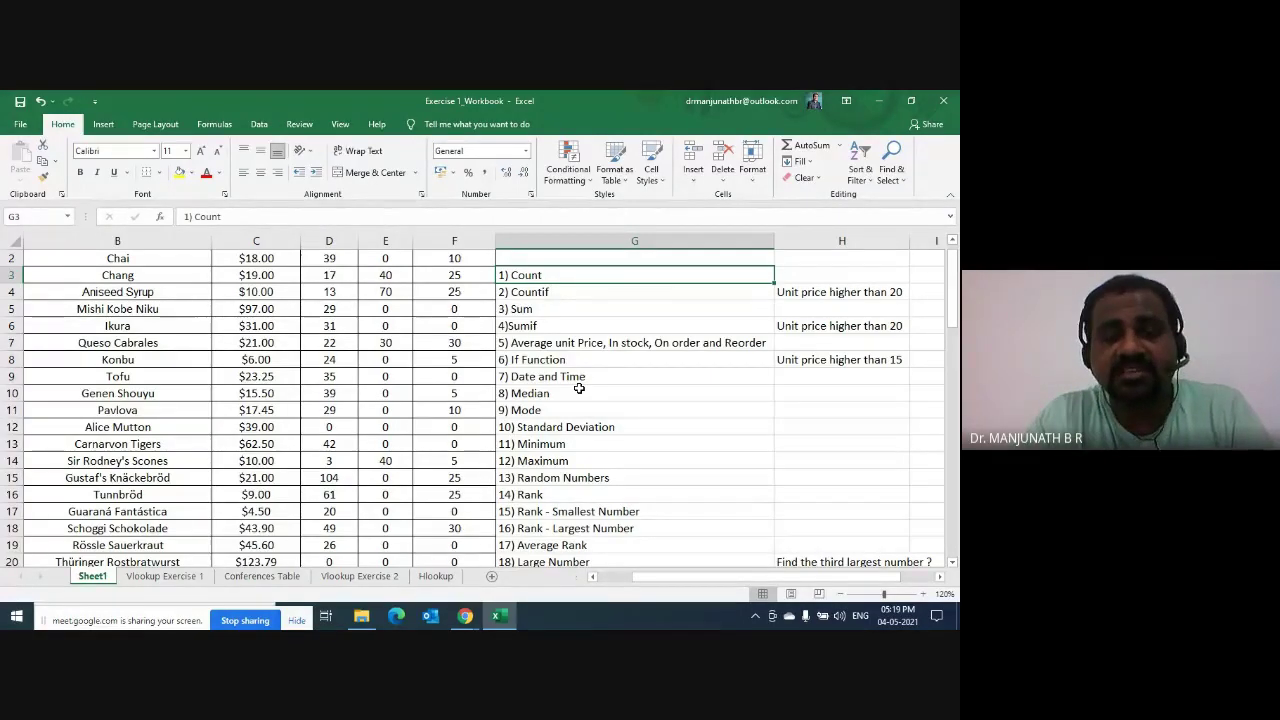
key(ctrl+Down)
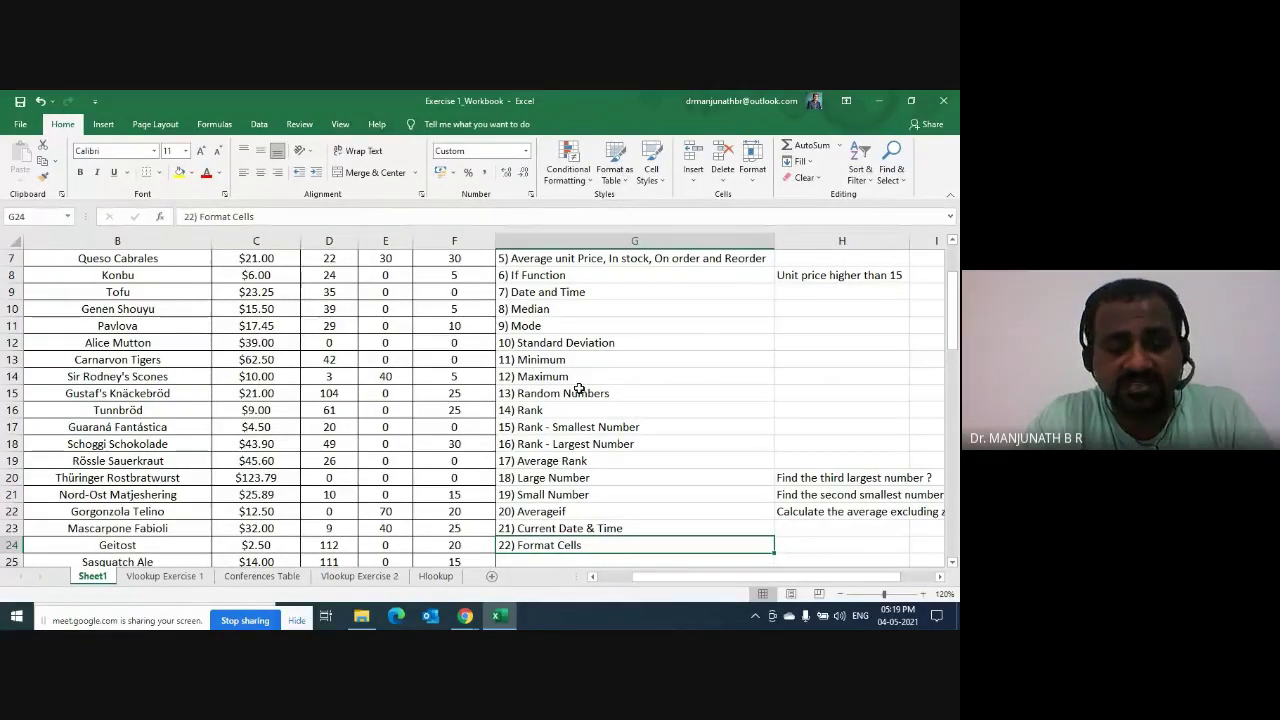
key(ctrl+Up)
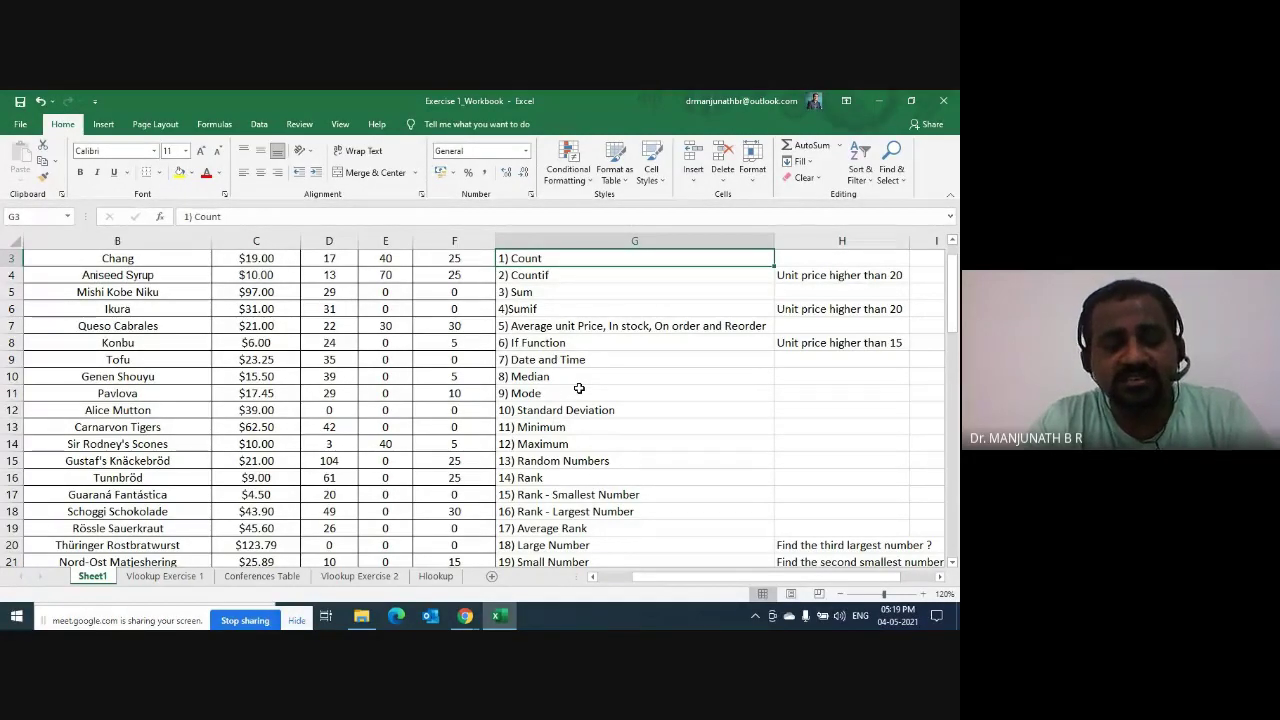
key(ctrl+shift+Down)
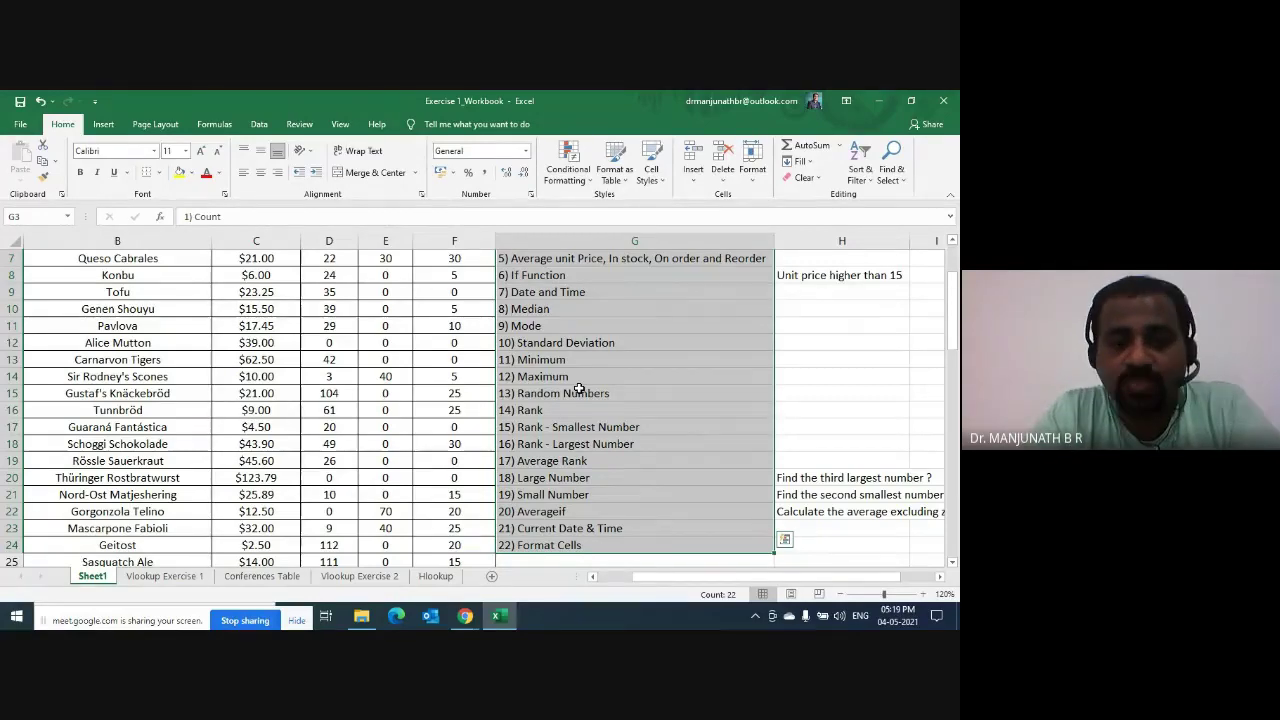
scroll(579, 389, up, 2)
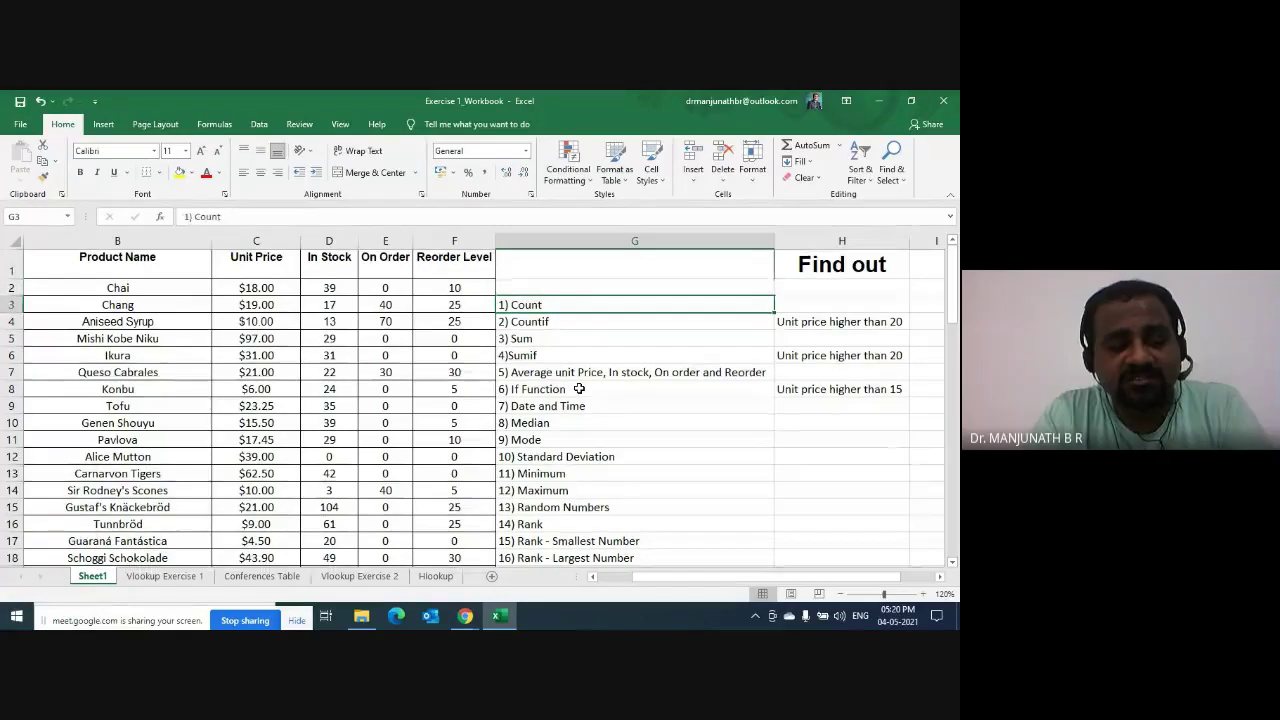
scroll(579, 389, down, 1)
scroll(579, 389, down, 1)
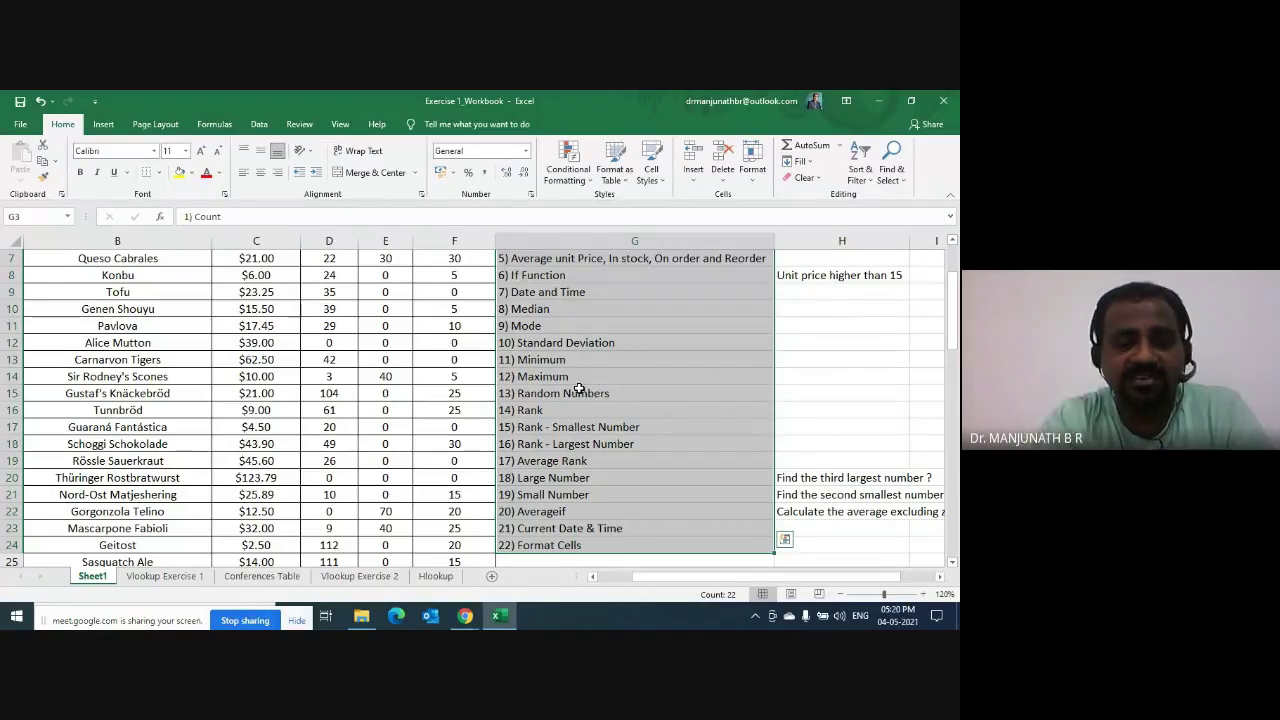
key(ctrl+c)
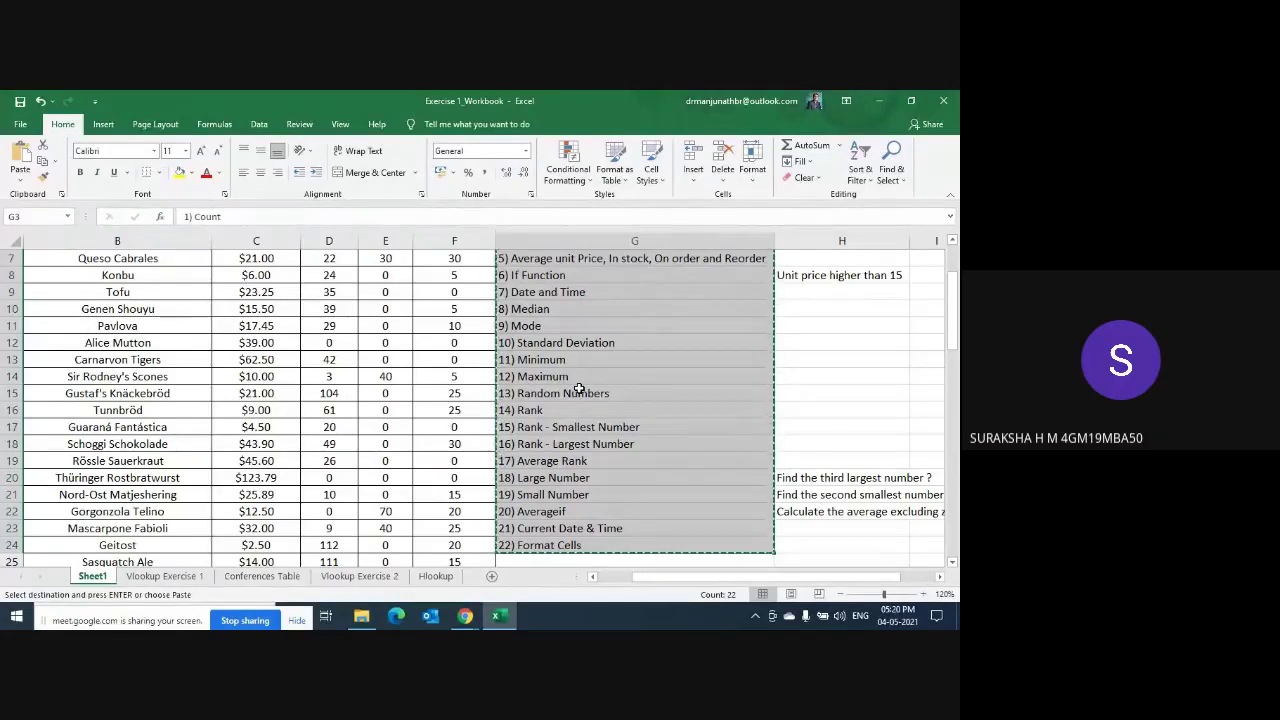
Step: Paste the copied function topics into a new workbook, Book1, then close it
key(ctrl+n)
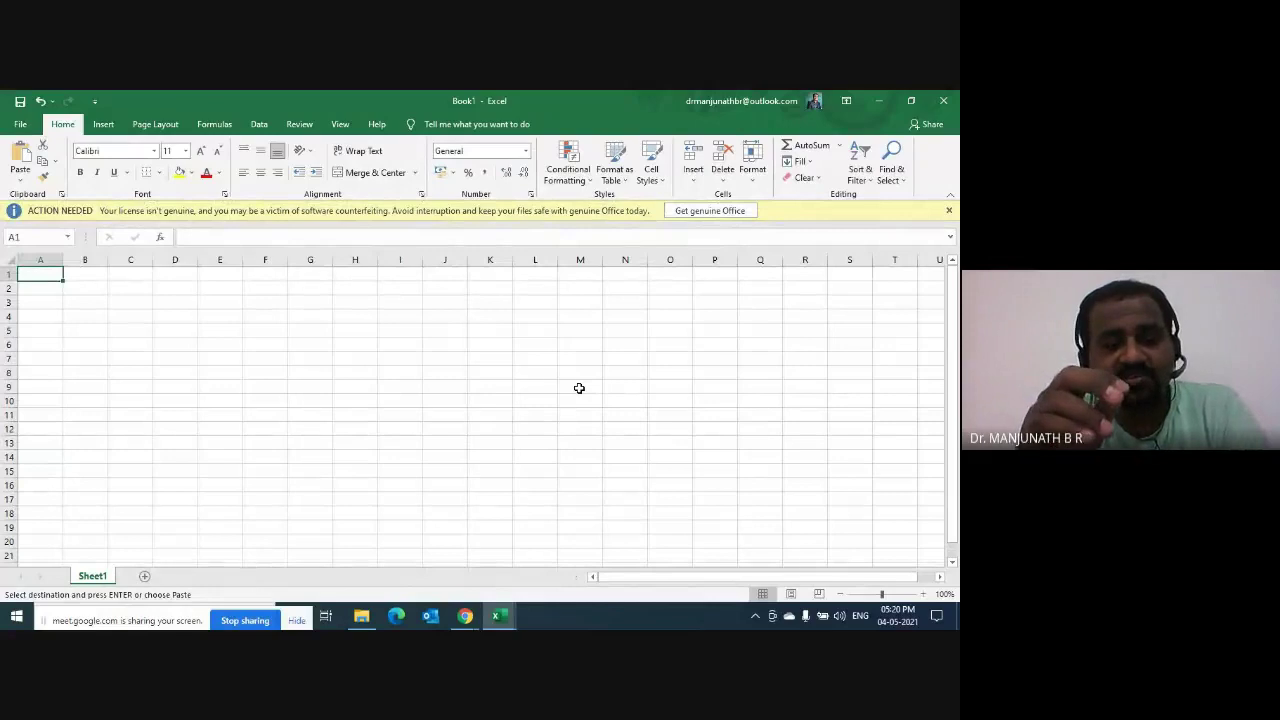
key(ctrl+v)
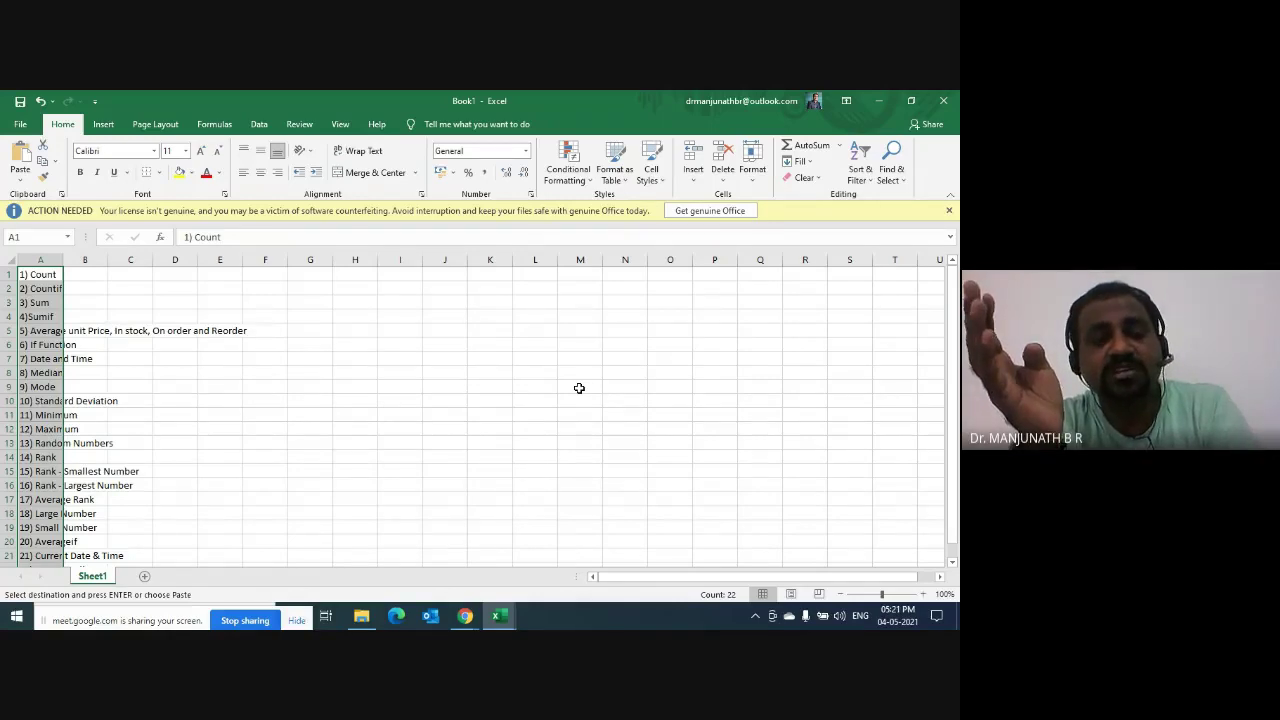
key(alt+F4)
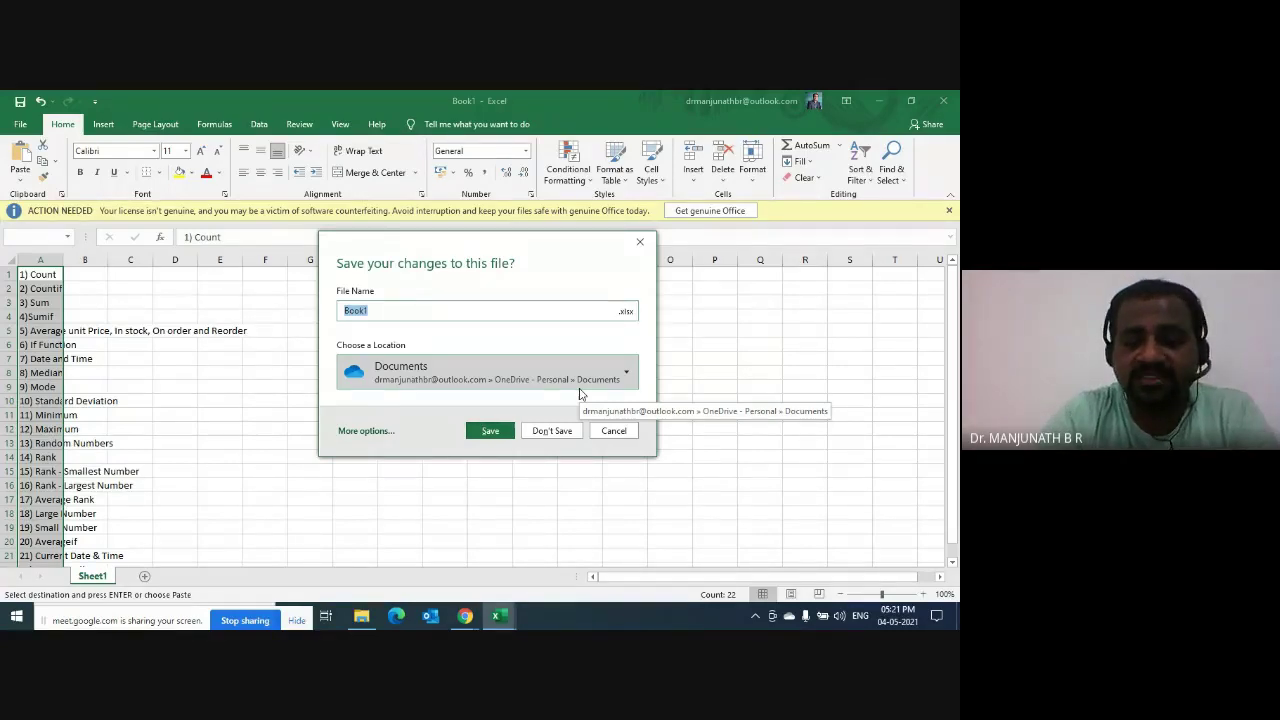
Step: Choose Don't Save in the save prompt to discard Book1
key(End)
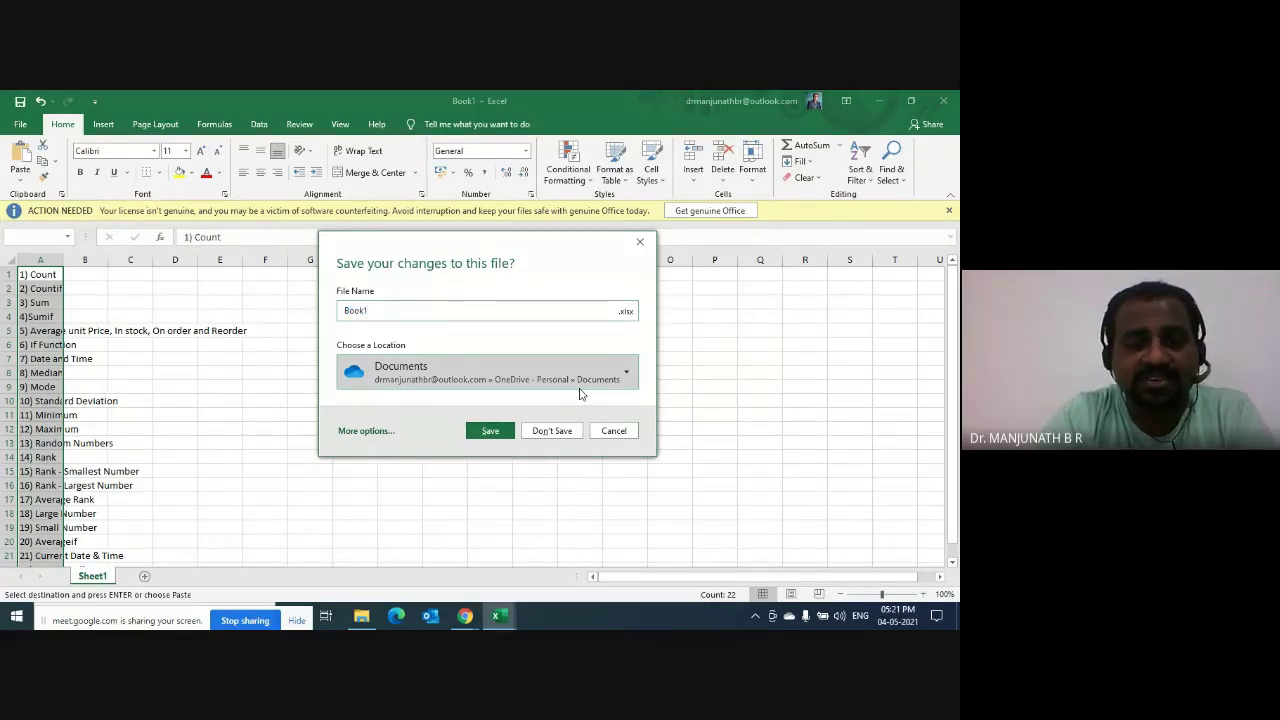
key(Tab)
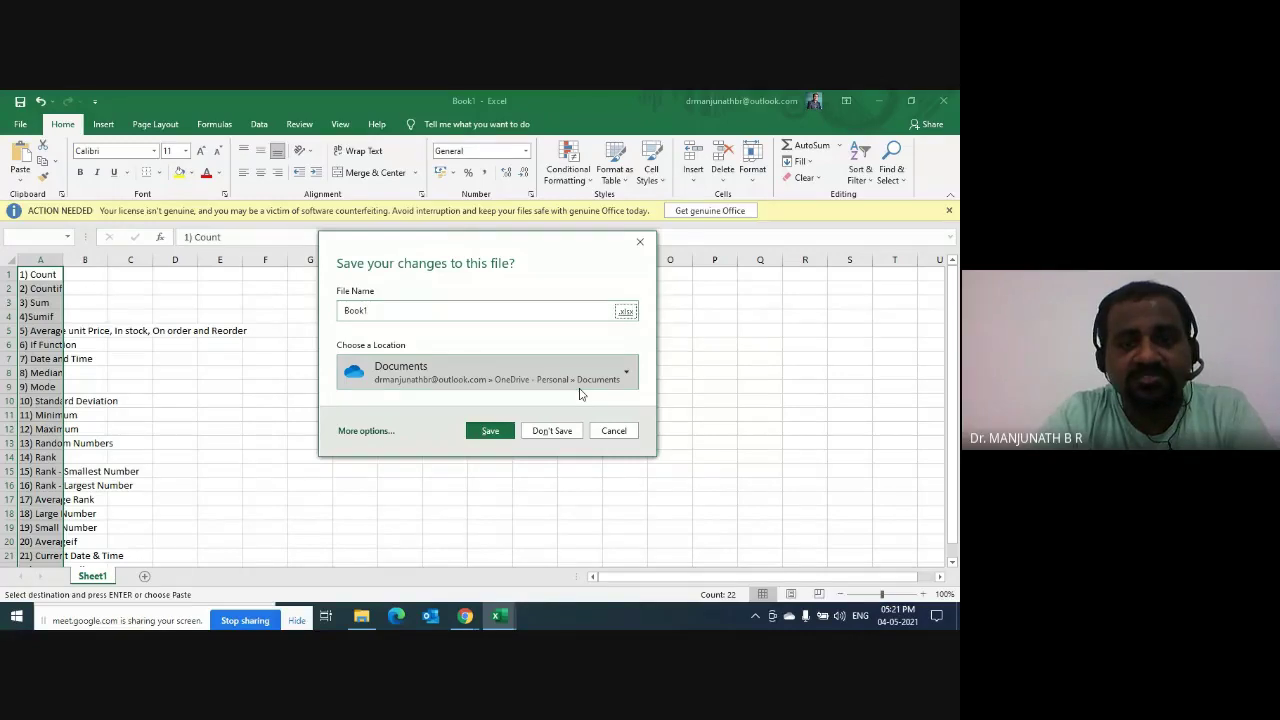
key(Tab)
key(Tab)
key(Tab)
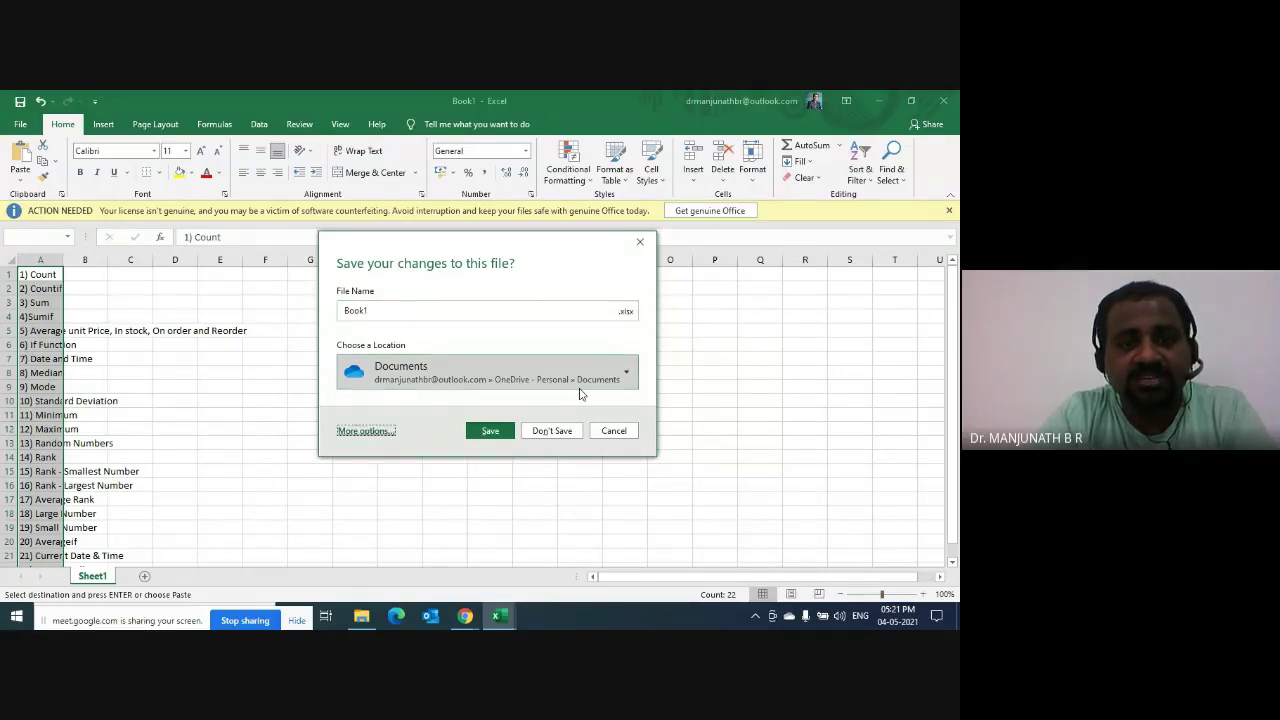
key(Tab)
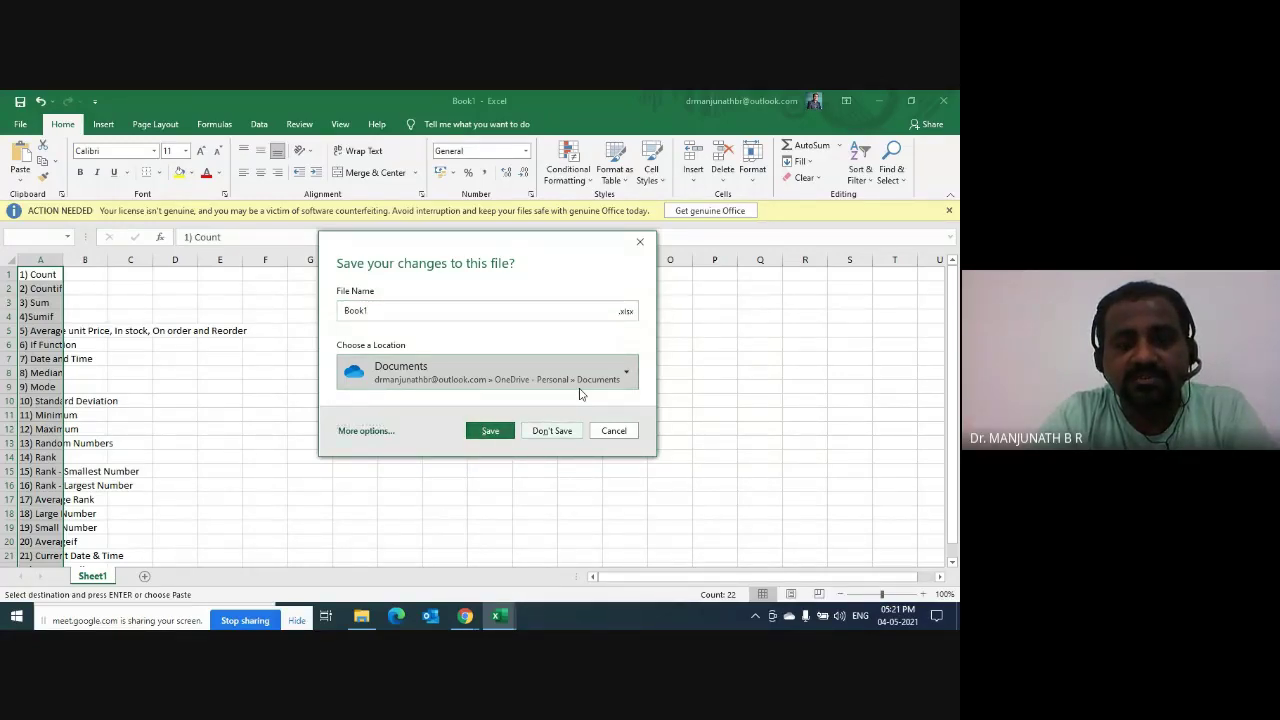
key(Return)
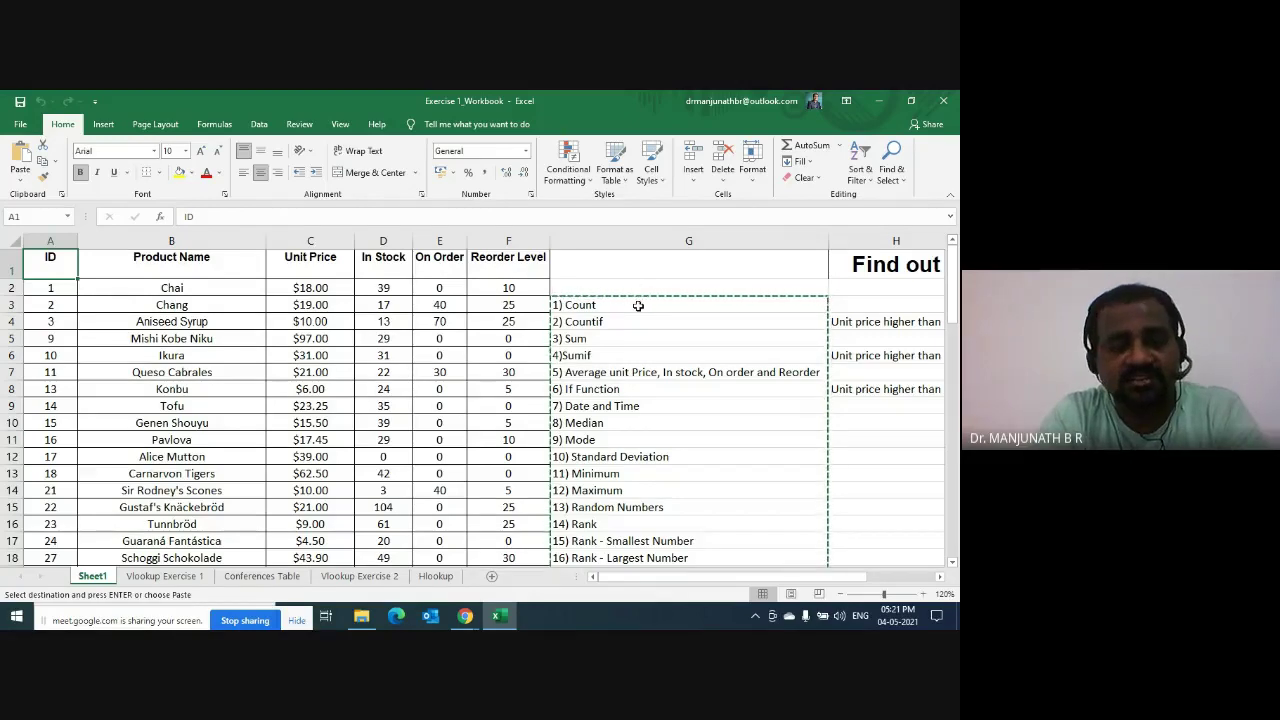
Step: Cancel the copy marquee and check where the product table ends, at row 68
key(Escape)
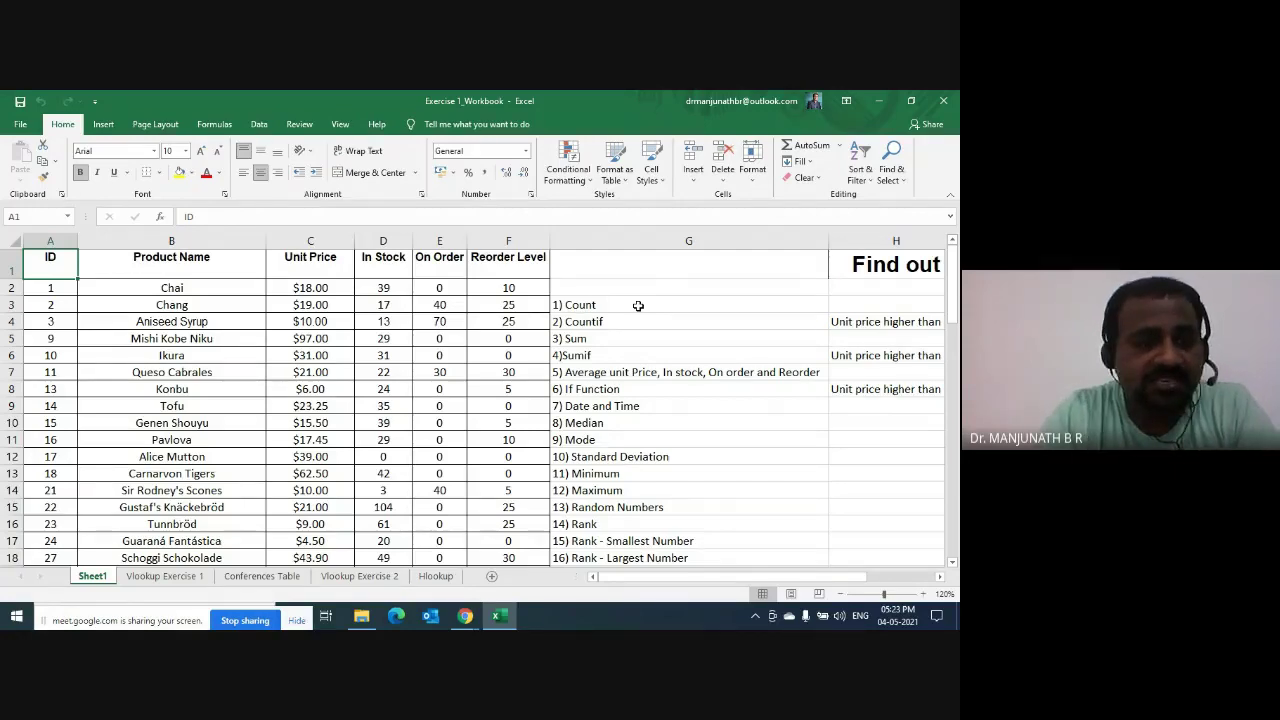
key(Down)
key(Down)
key(Down)
key(Down)
key(Down)
key(Down)
key(Down)
key(Down)
key(Down)
key(Down)
key(Down)
key(Down)
key(Down)
key(Down)
key(Down)
key(Down)
key(Down)
key(Down)
key(Down)
key(Down)
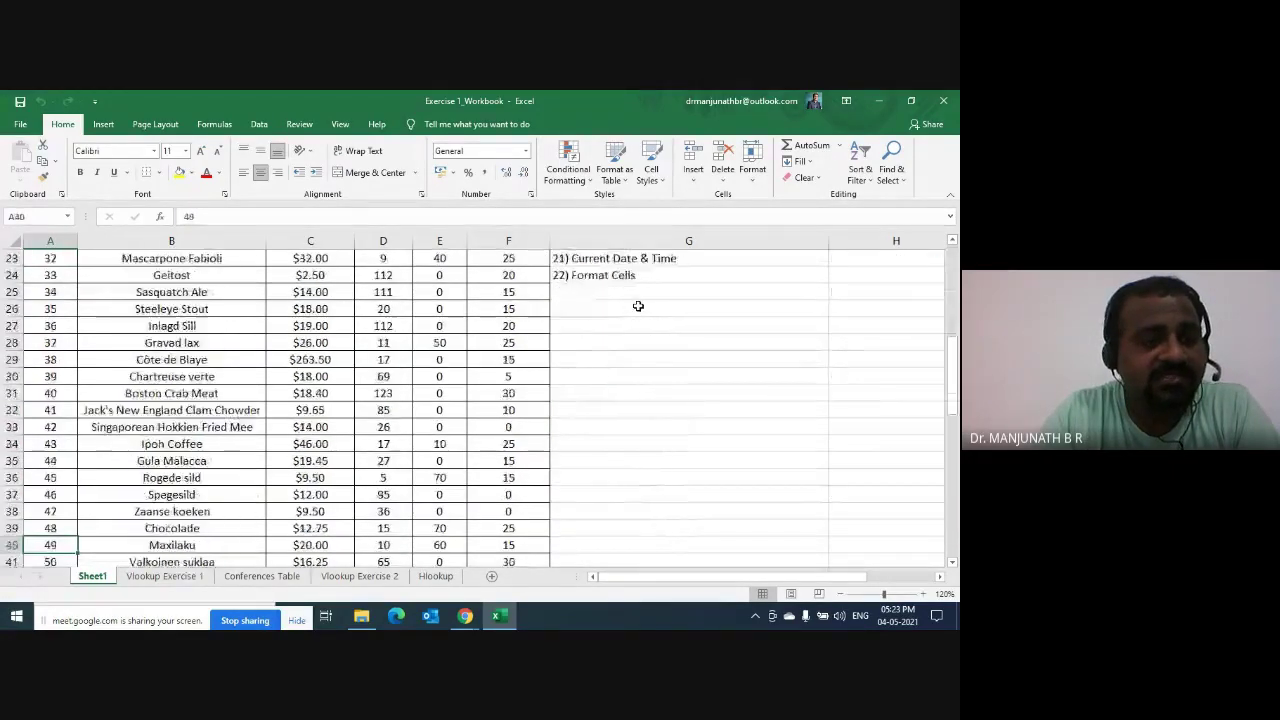
key(Down)
key(Down)
key(Down)
key(Down)
key(Down)
key(Down)
key(Down)
key(Down)
key(Down)
key(Down)
key(Down)
key(Down)
key(Down)
key(Down)
key(Down)
key(Down)
key(Down)
key(Down)
key(Down)
key(Down)
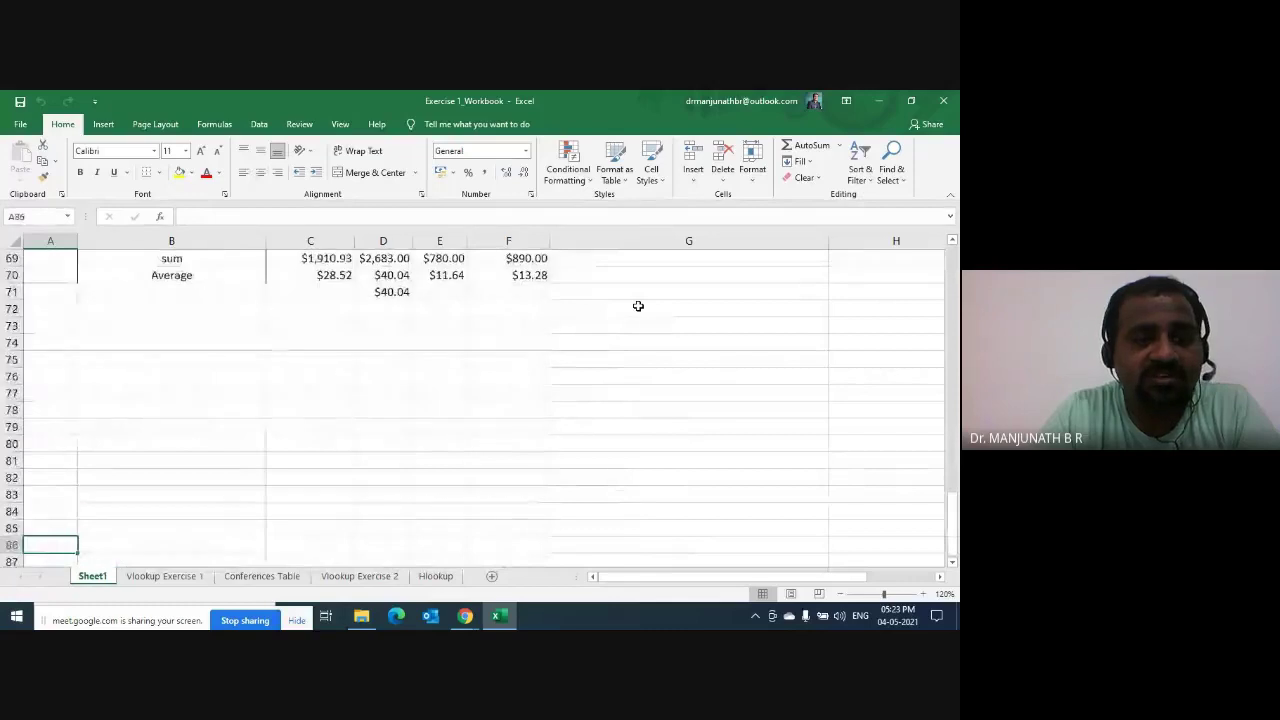
key(Up)
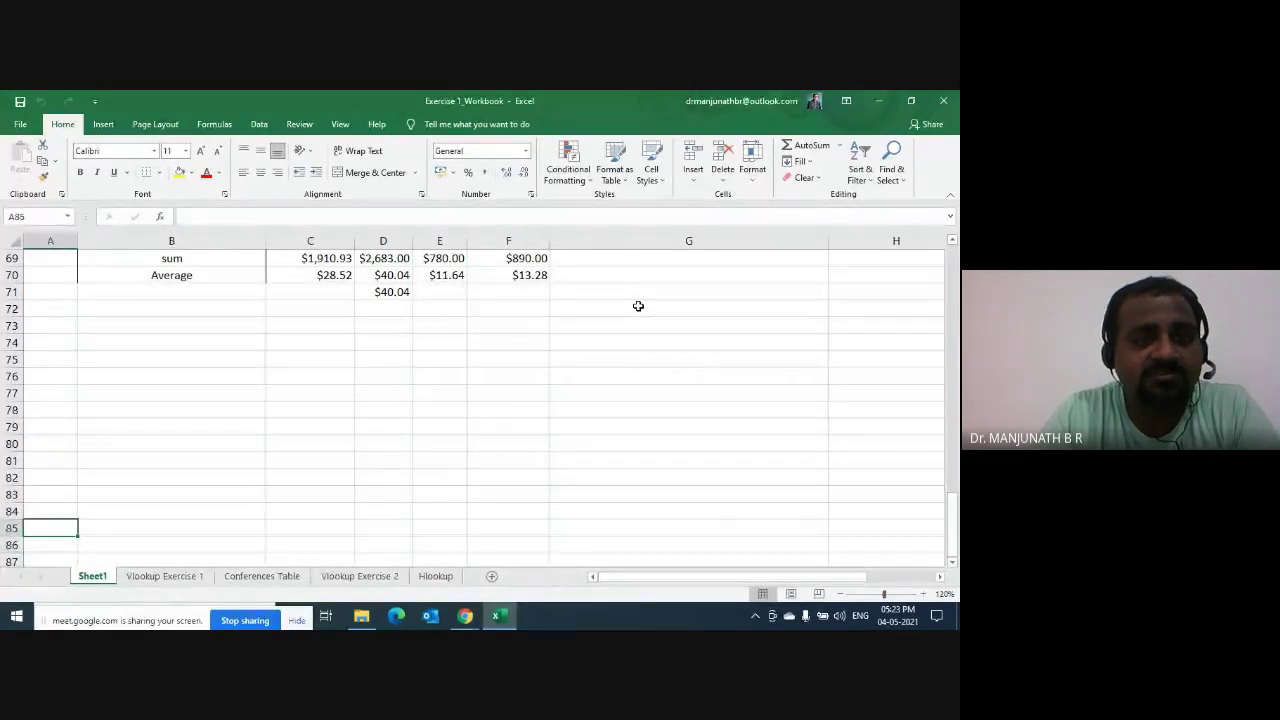
key(Up)
key(Up)
key(Up)
key(Up)
key(Up)
key(Up)
key(Up)
key(Up)
key(Up)
key(Up)
key(Up)
key(Up)
key(Up)
key(Up)
key(Up)
key(Up)
key(Up)
key(Up)
key(Up)
key(Up)
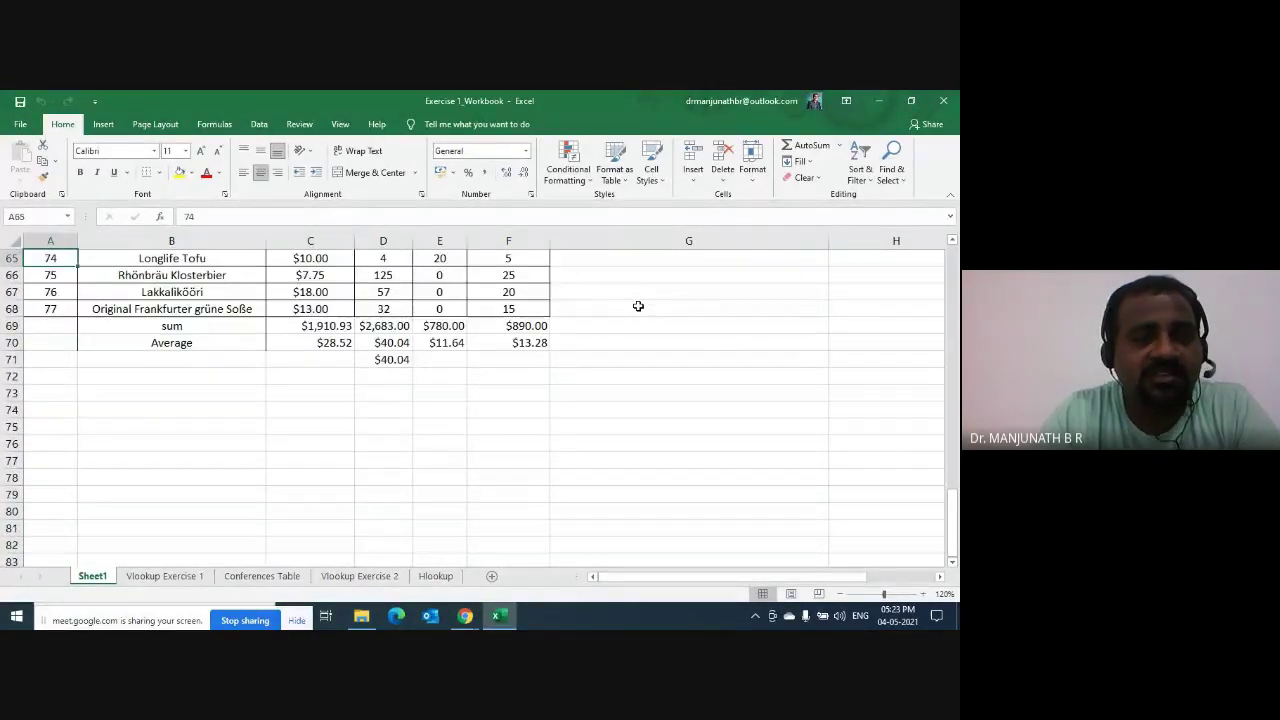
key(ctrl+Up)
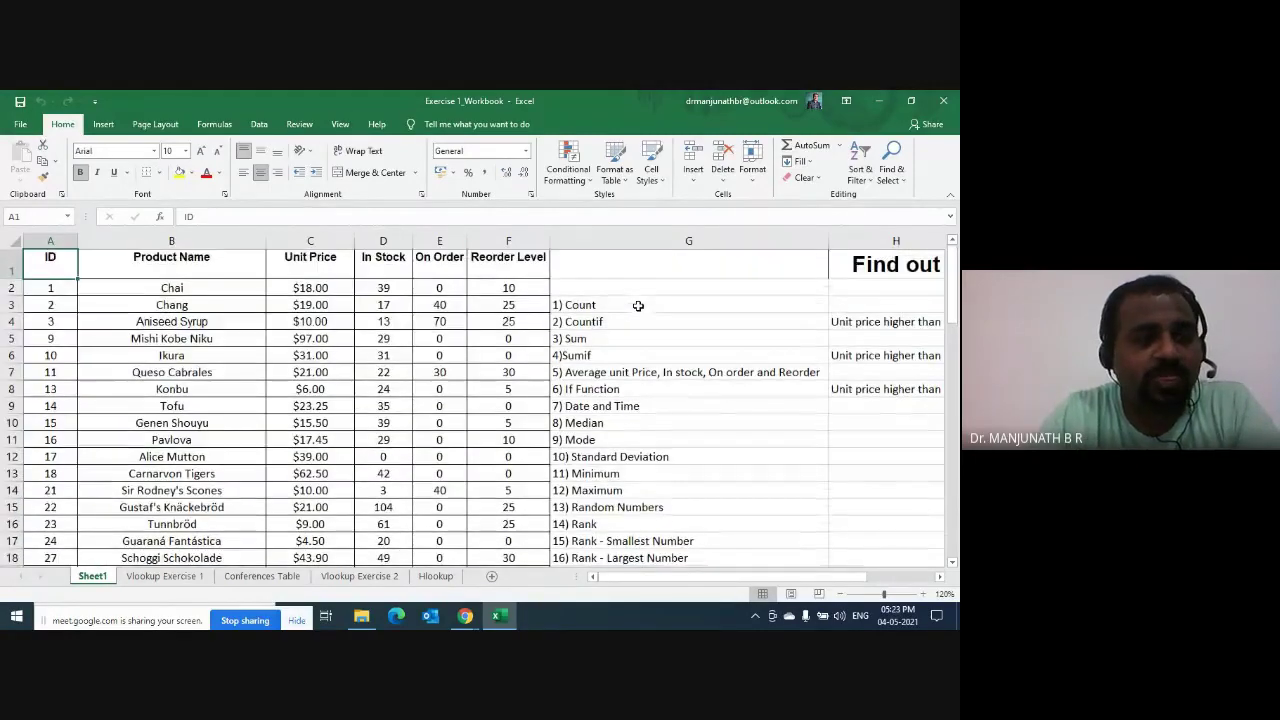
key(Down)
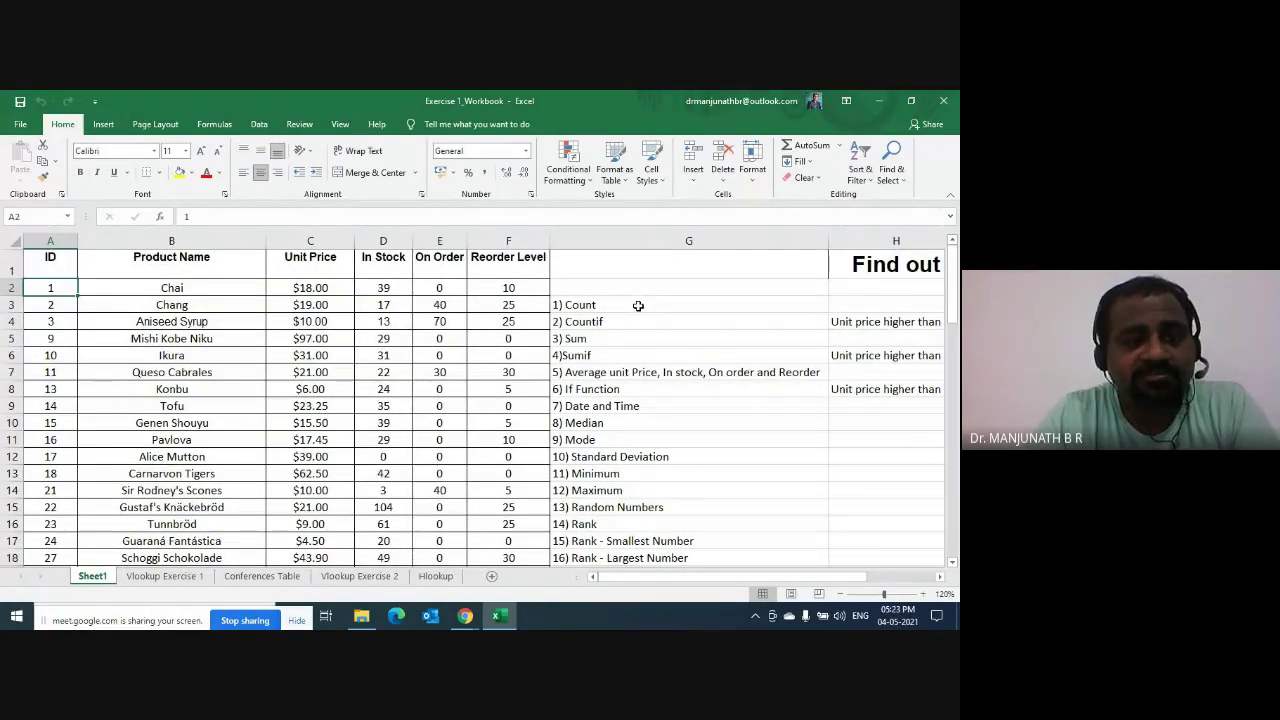
key(ctrl+Down)
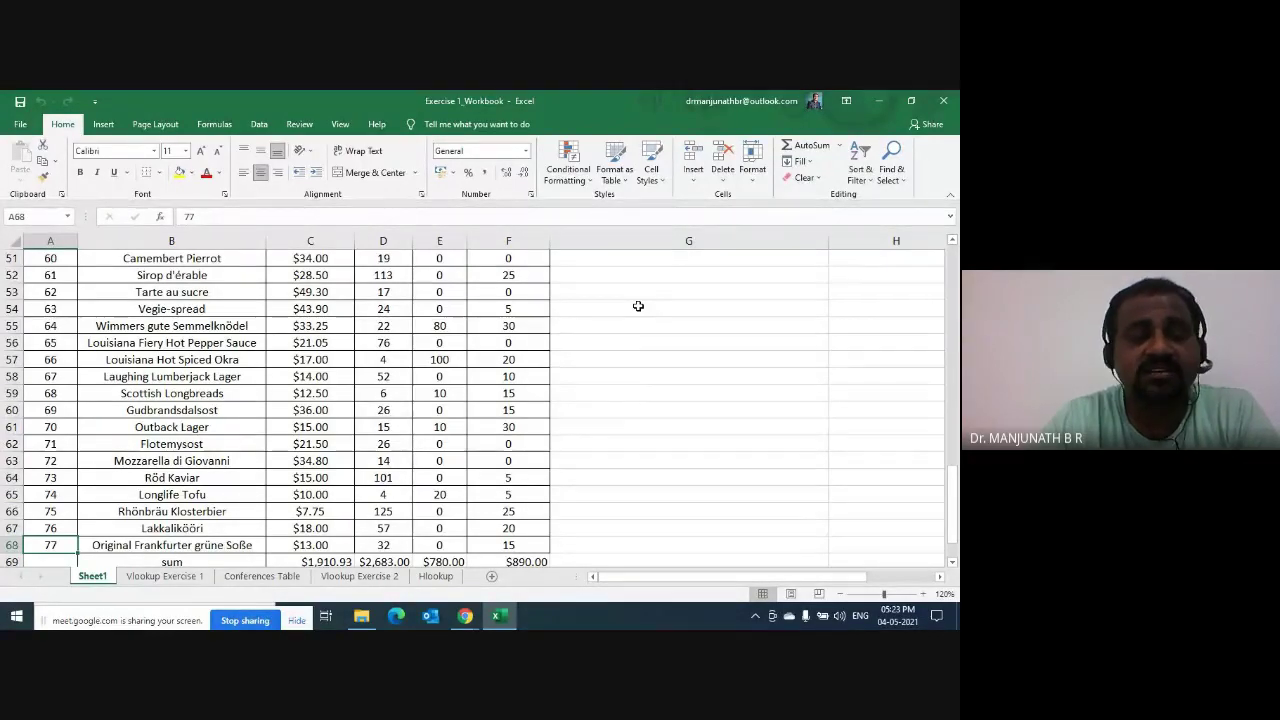
key(Down)
key(Down)
key(Down)
key(Down)
key(Down)
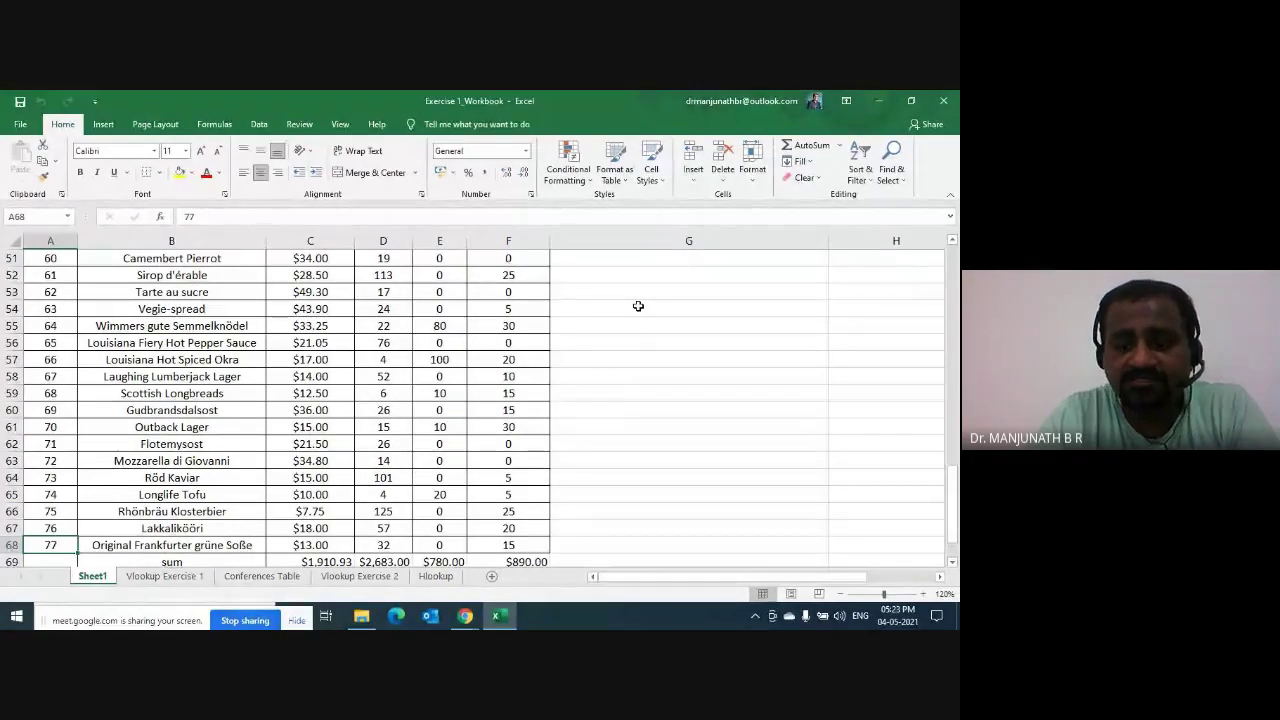
key(Down)
key(Down)
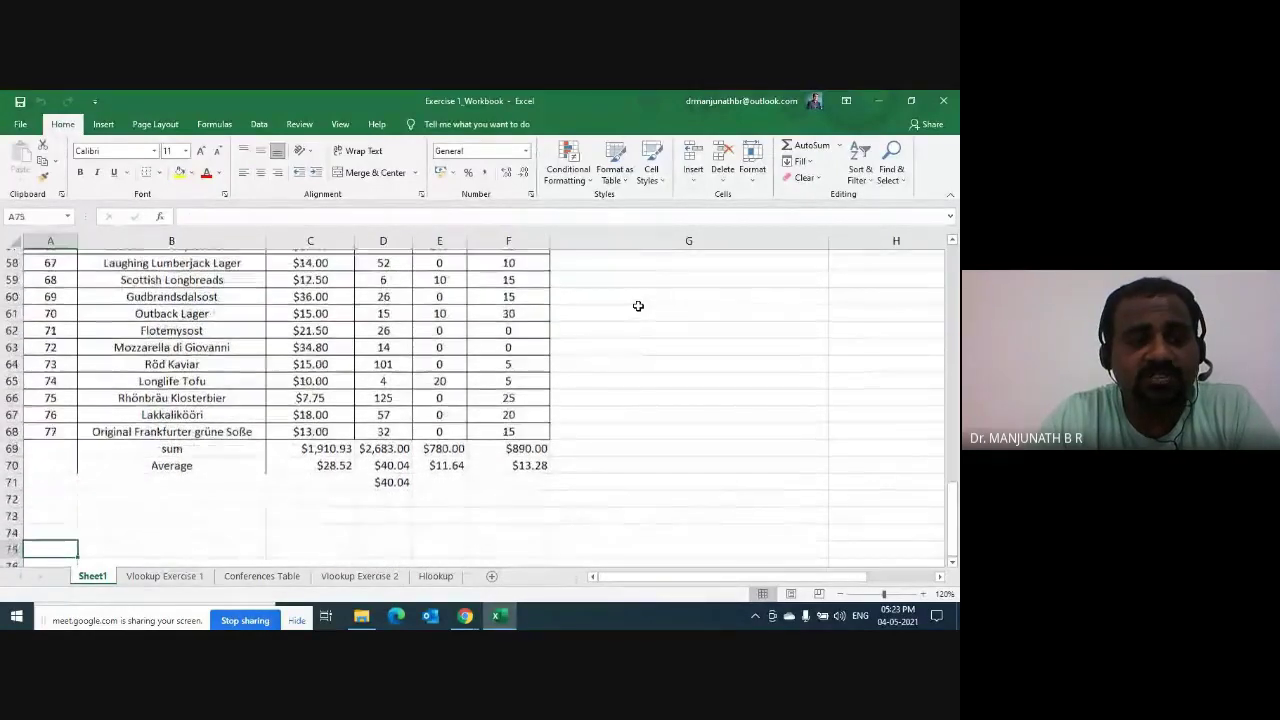
key(Up)
key(Up)
key(Up)
key(Up)
key(Up)
key(Right)
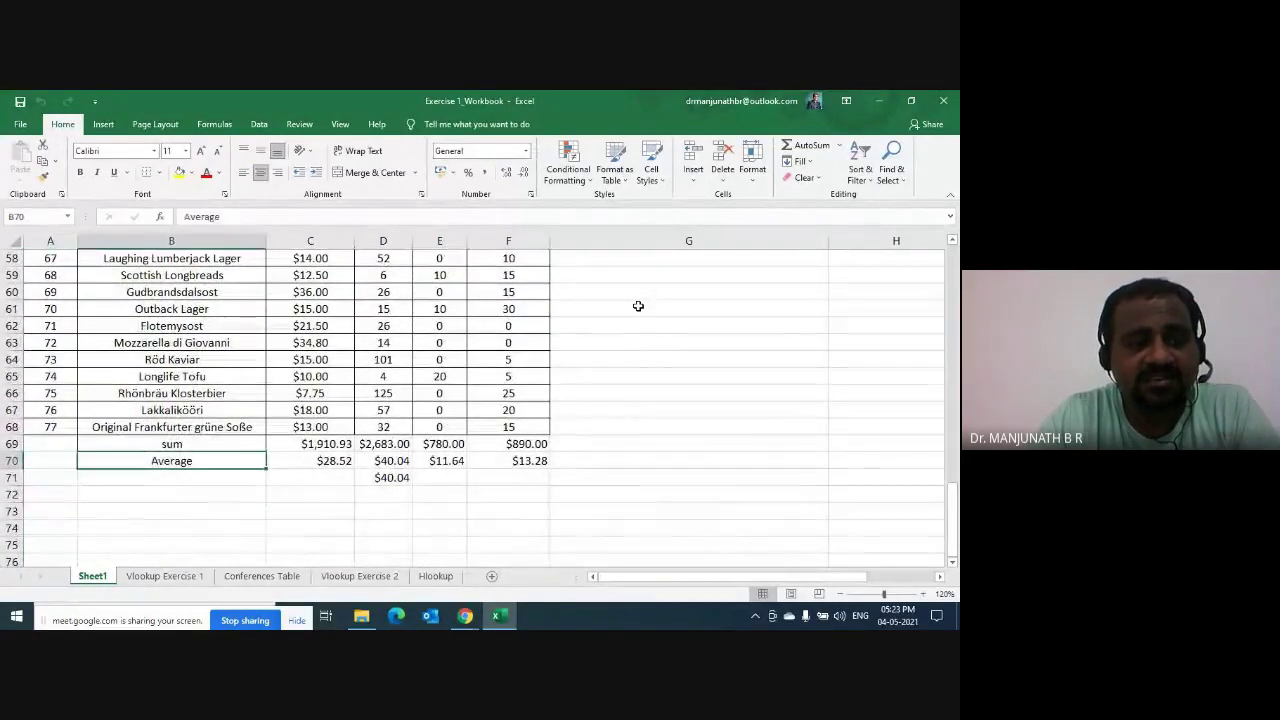
key(Up)
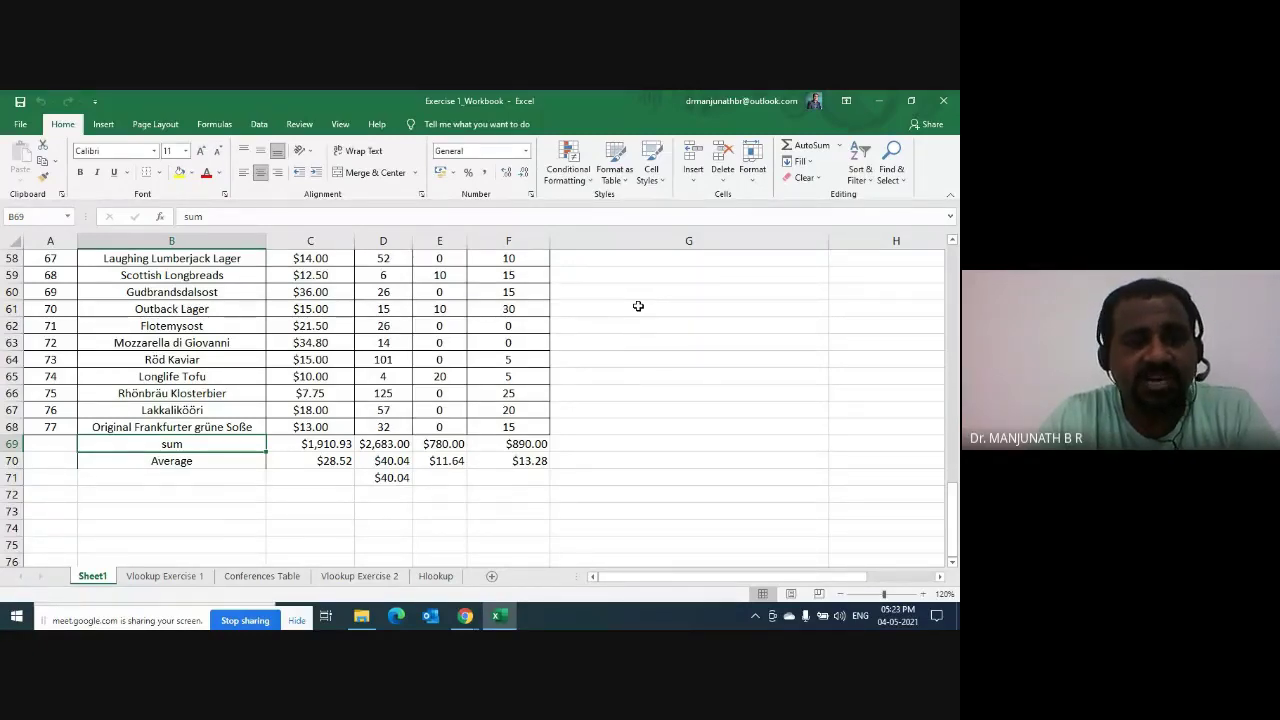
key(Down)
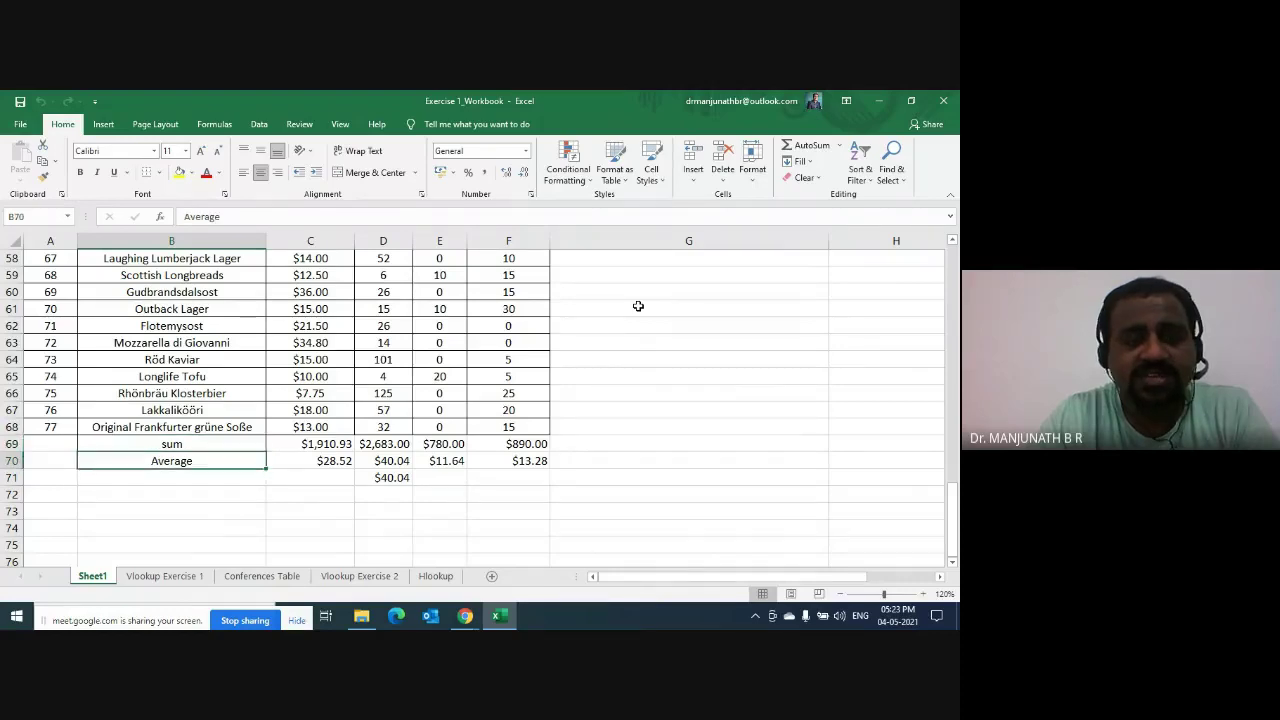
key(Up)
key(Down)
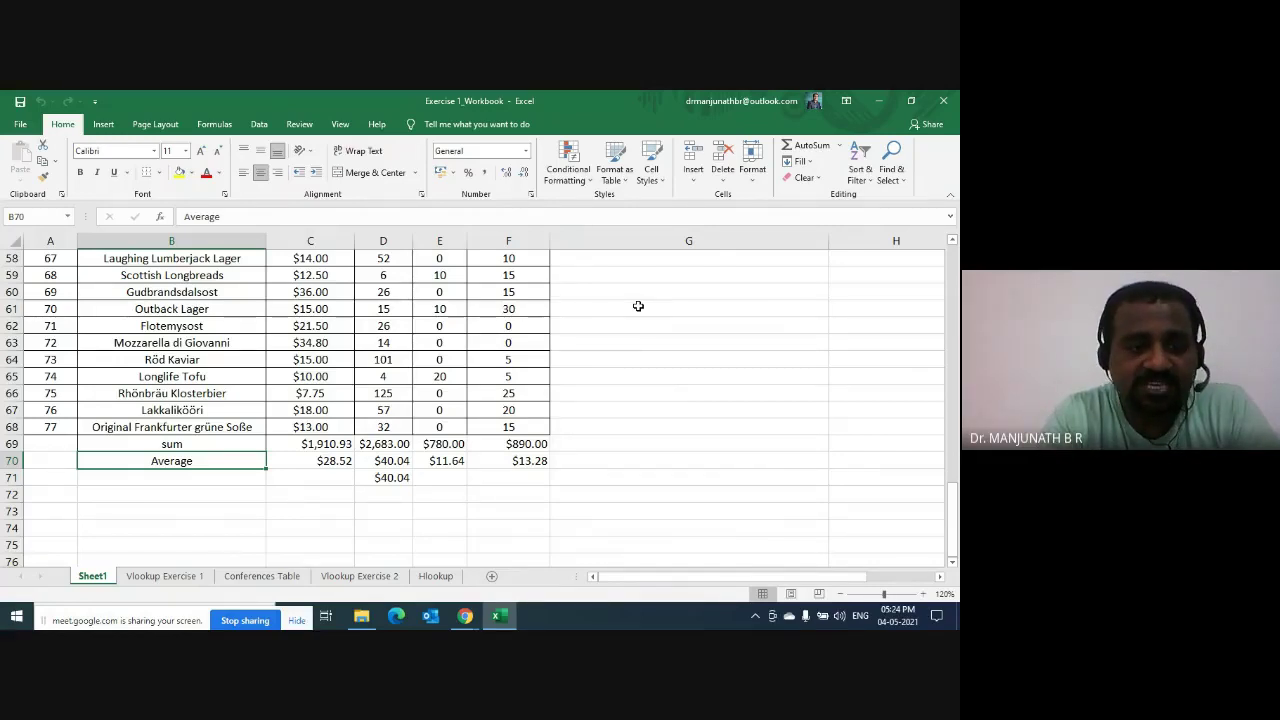
key(Up)
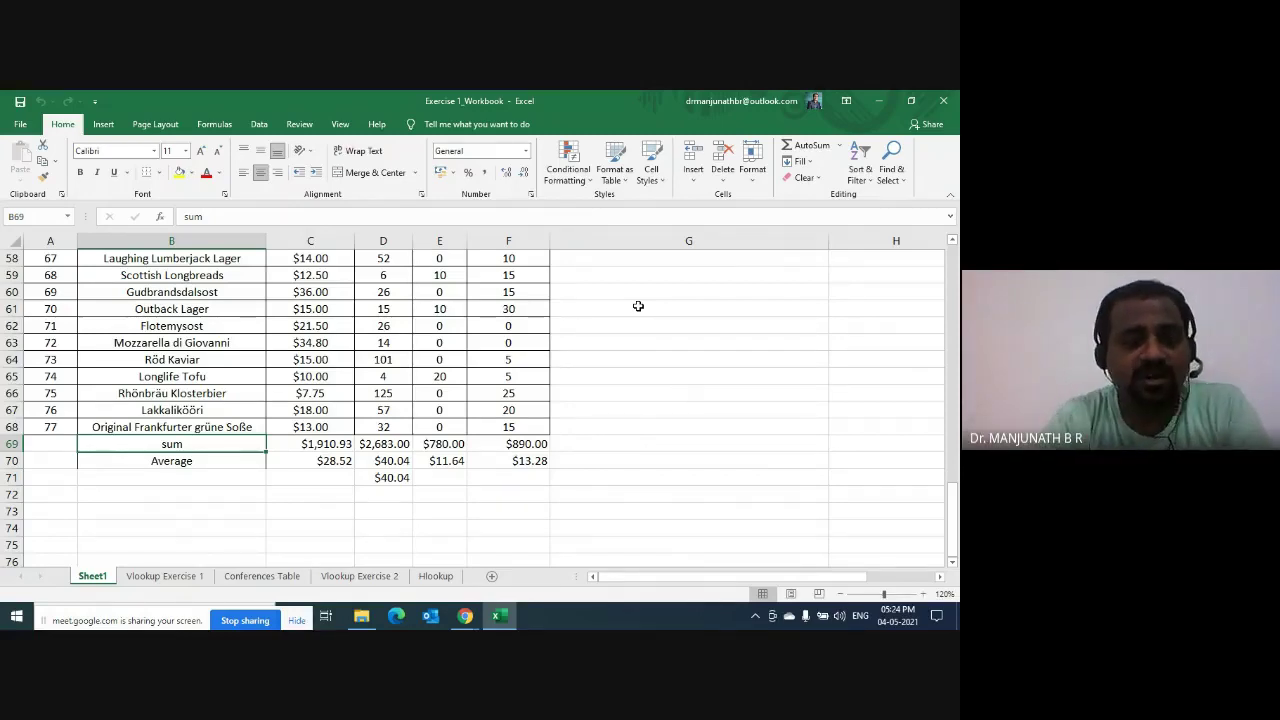
key(shift+space)
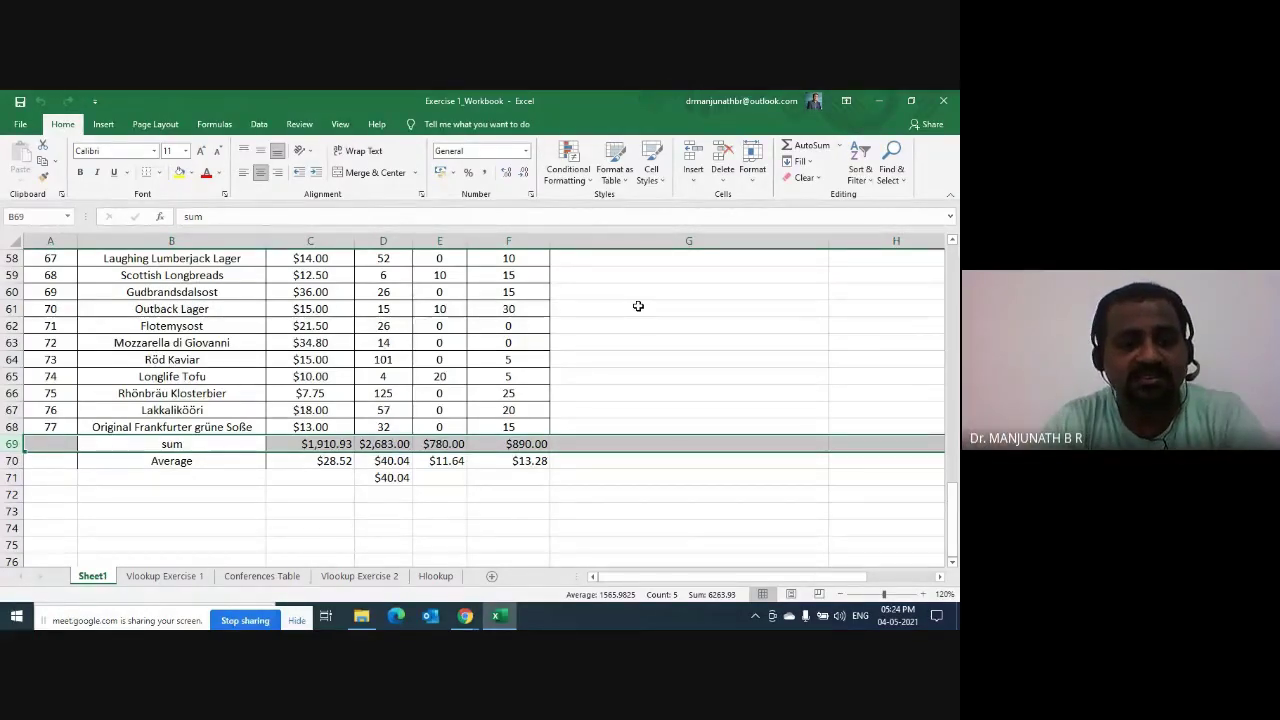
Step: Delete the sum and Average rows below the table and clear the stray $40.04
key(Left)
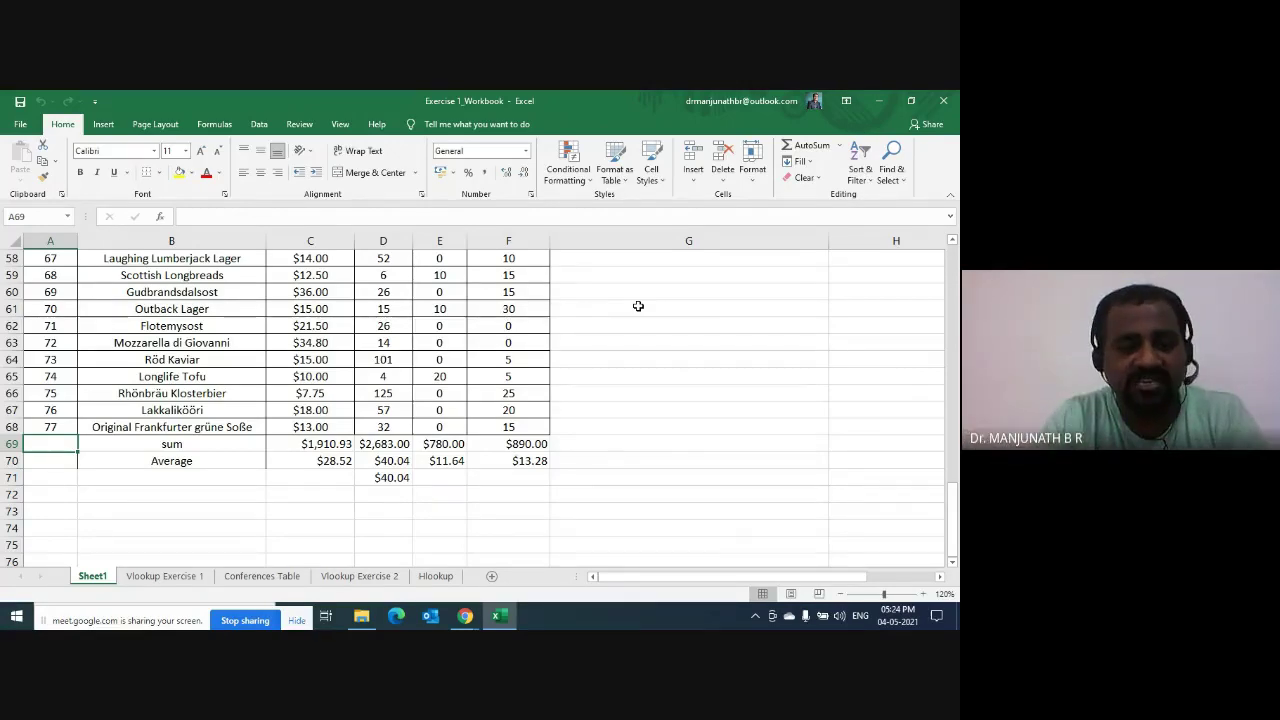
key(shift+space)
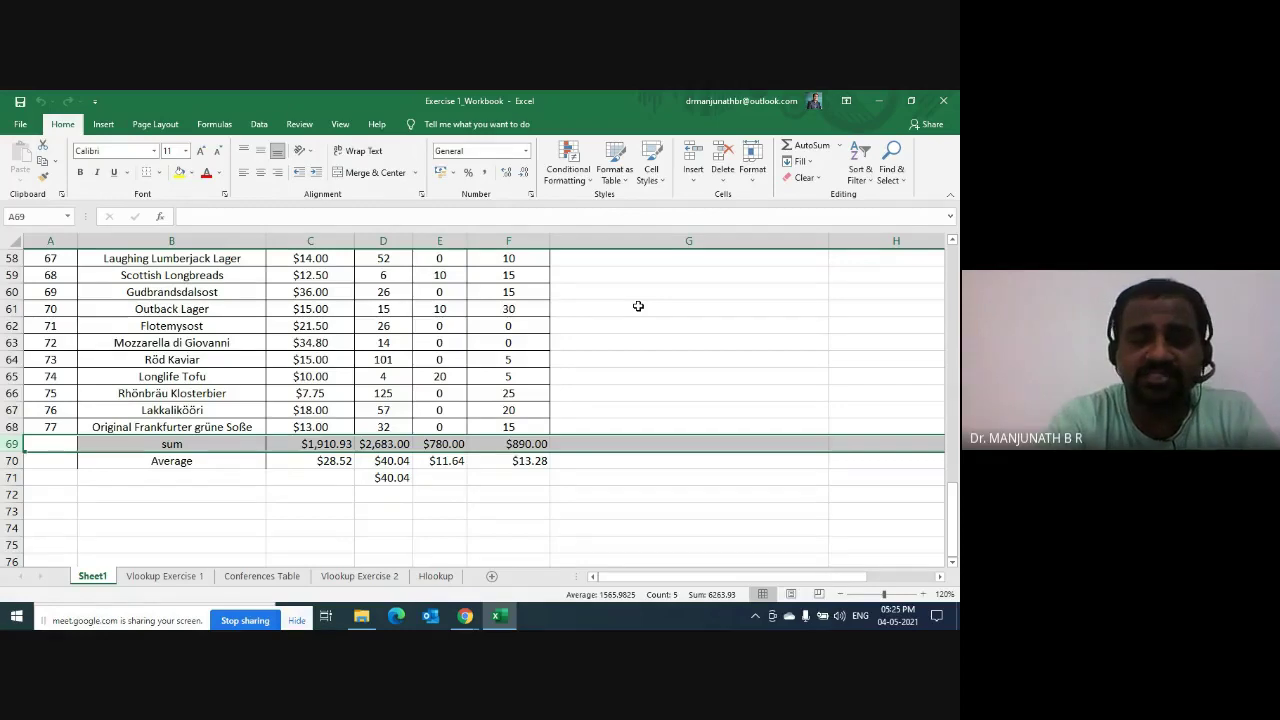
key(ctrl+minus)
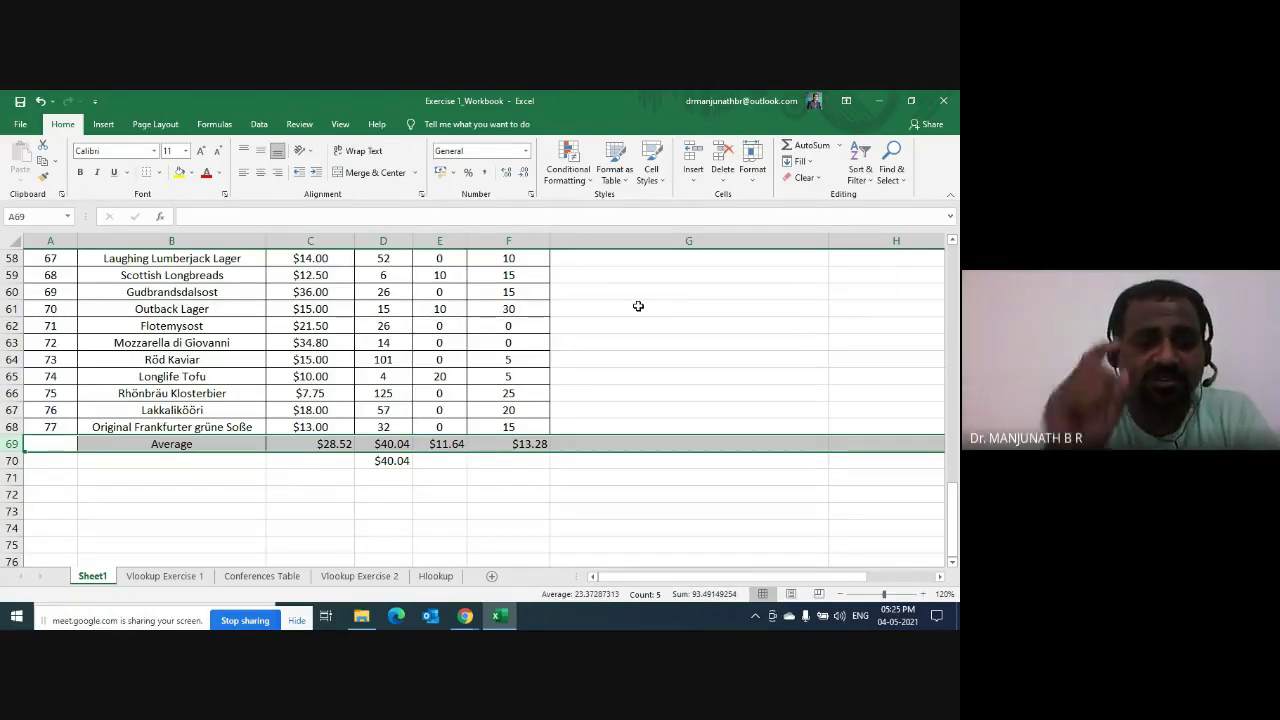
key(ctrl+minus)
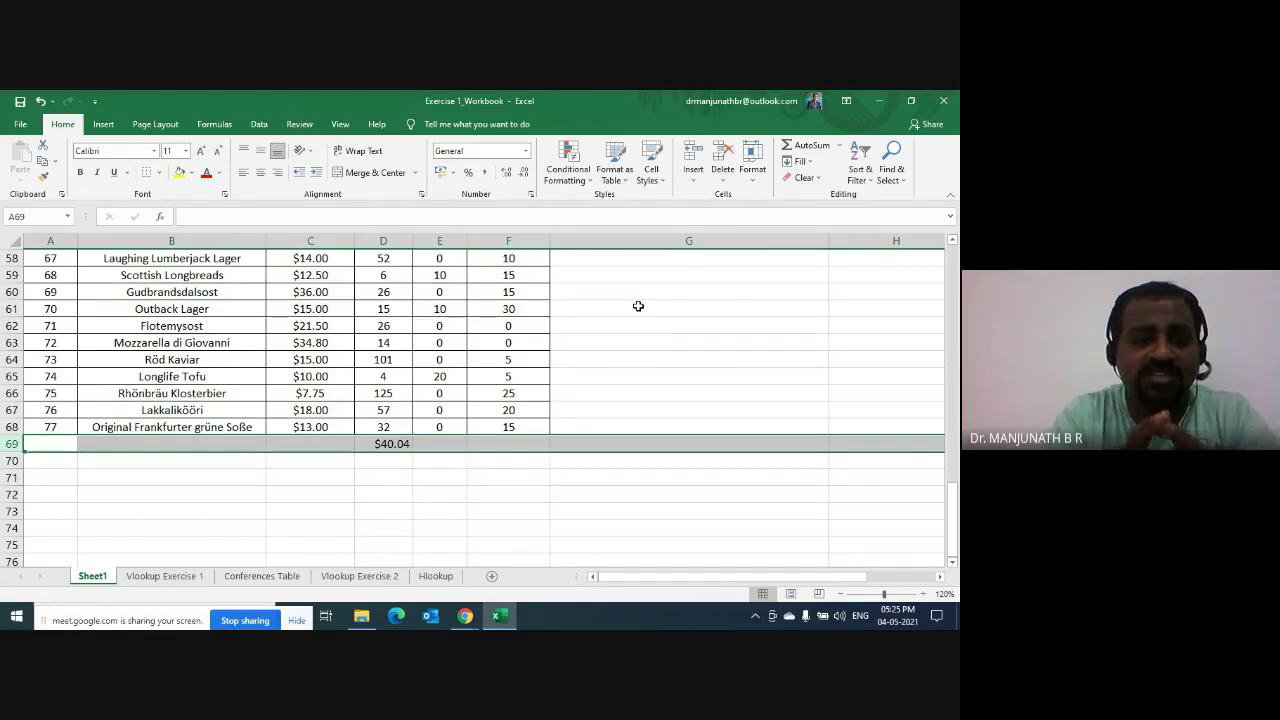
key(Delete)
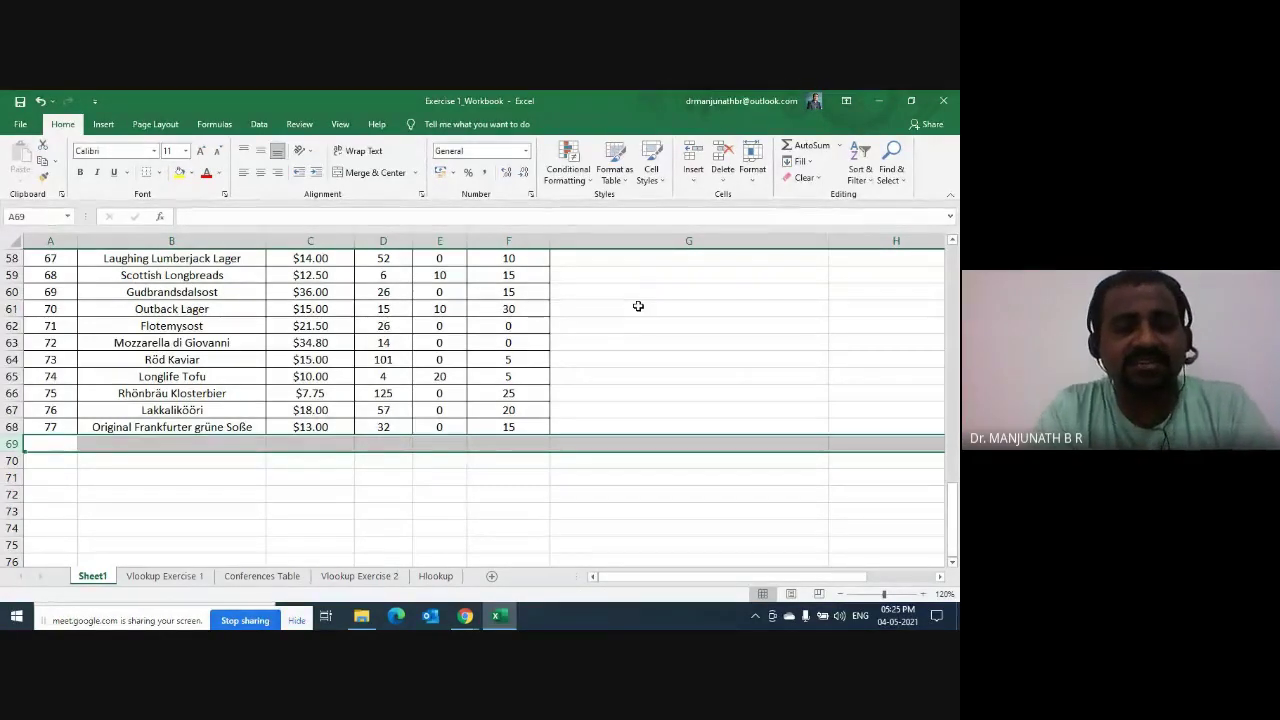
Step: Check the status-bar counts for the Reorder Level and Unit Price columns, then return to A1
key(Left)
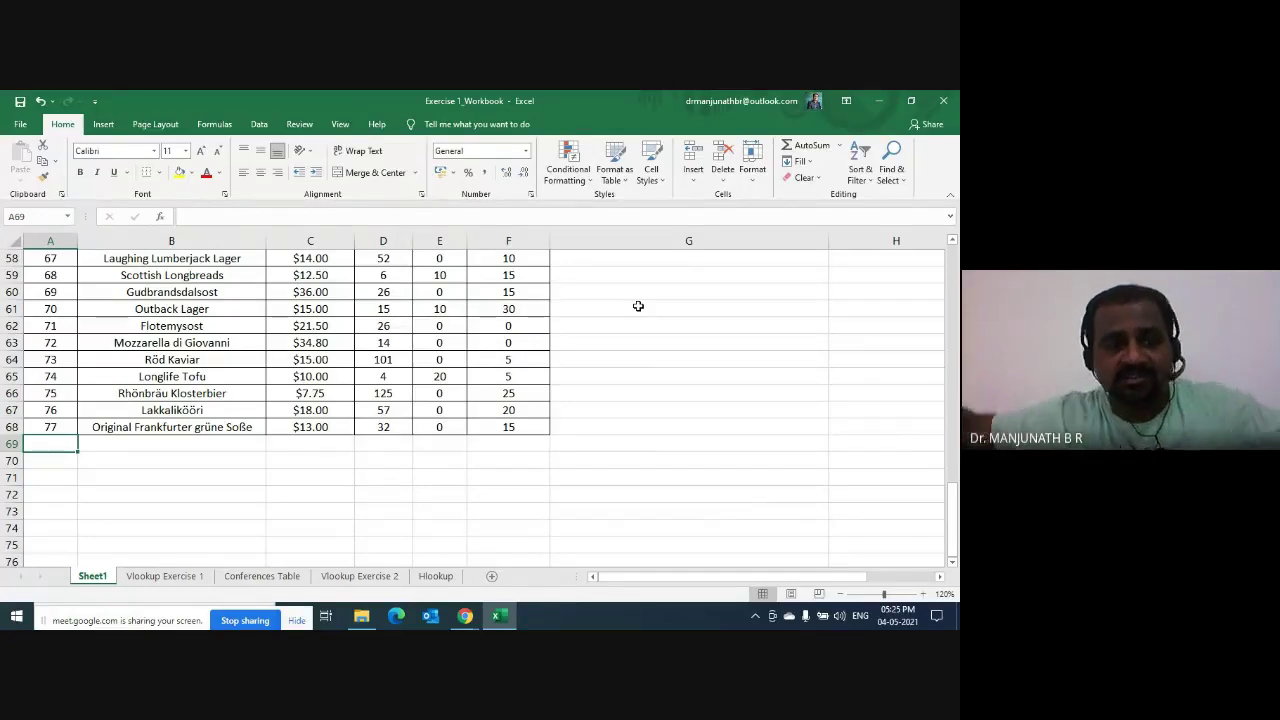
key(shift+space)
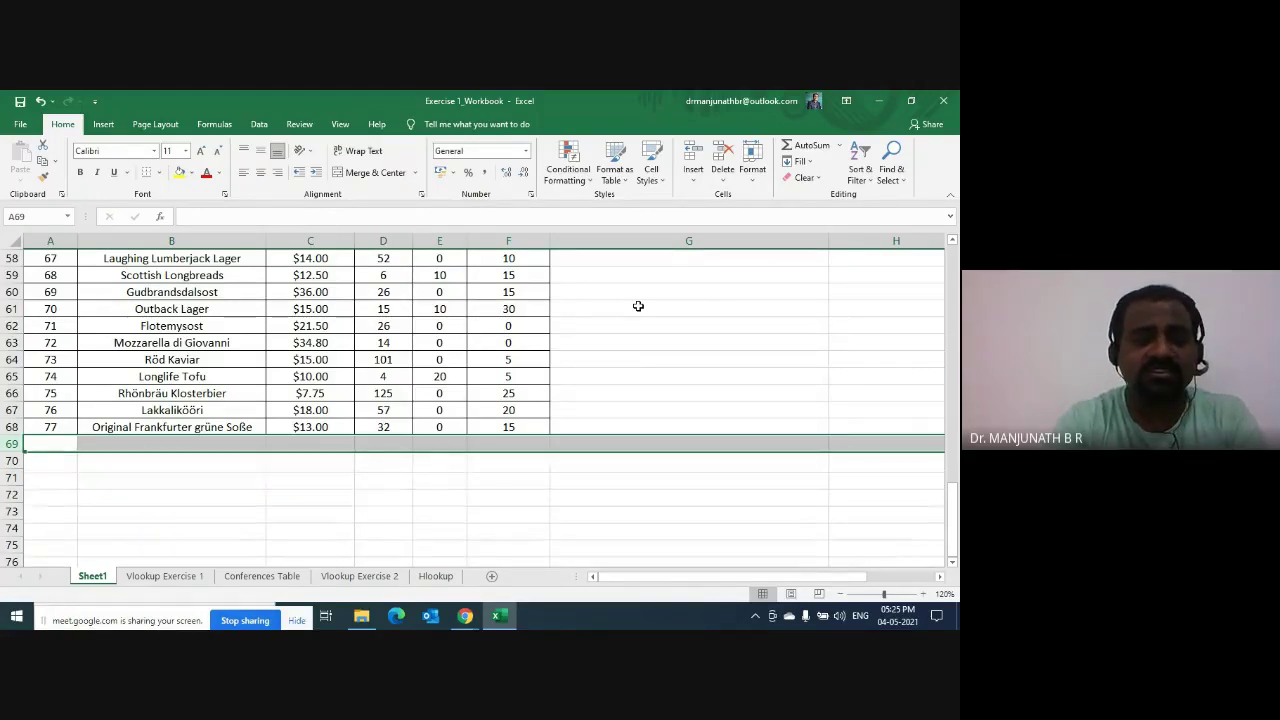
key(Right)
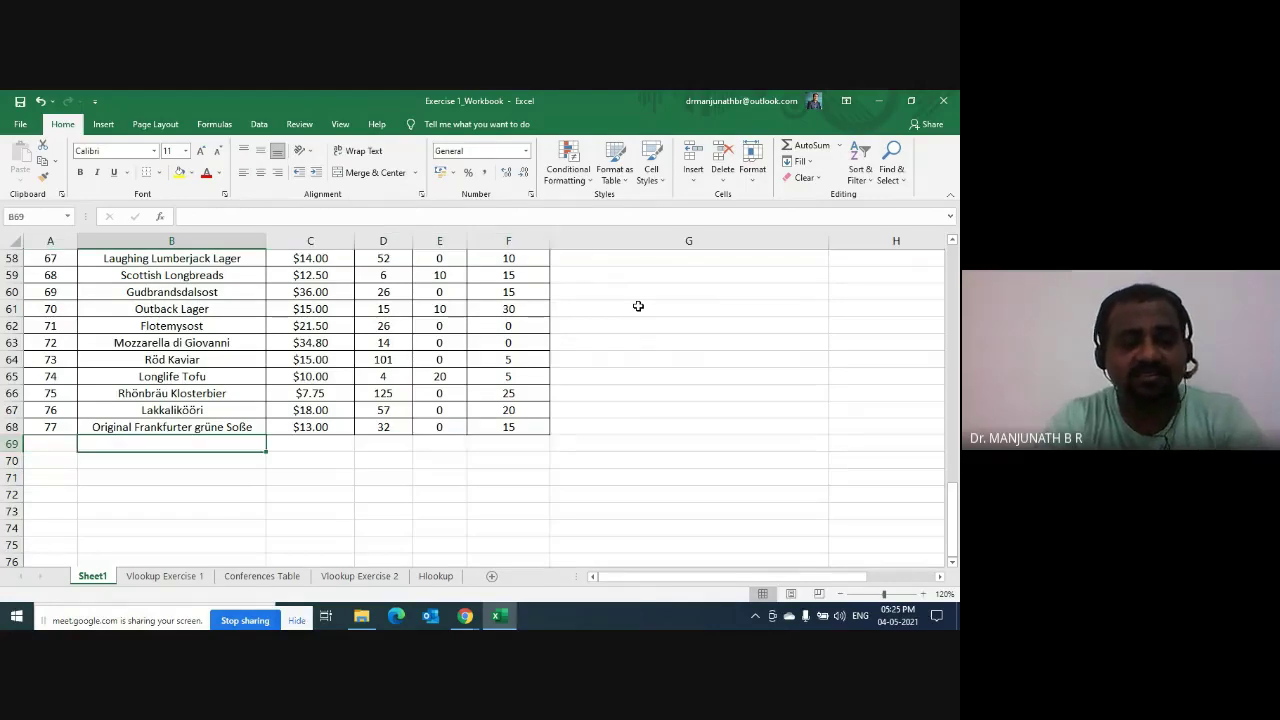
key(ctrl+space)
key(Right)
key(Right)
key(Right)
key(Right)
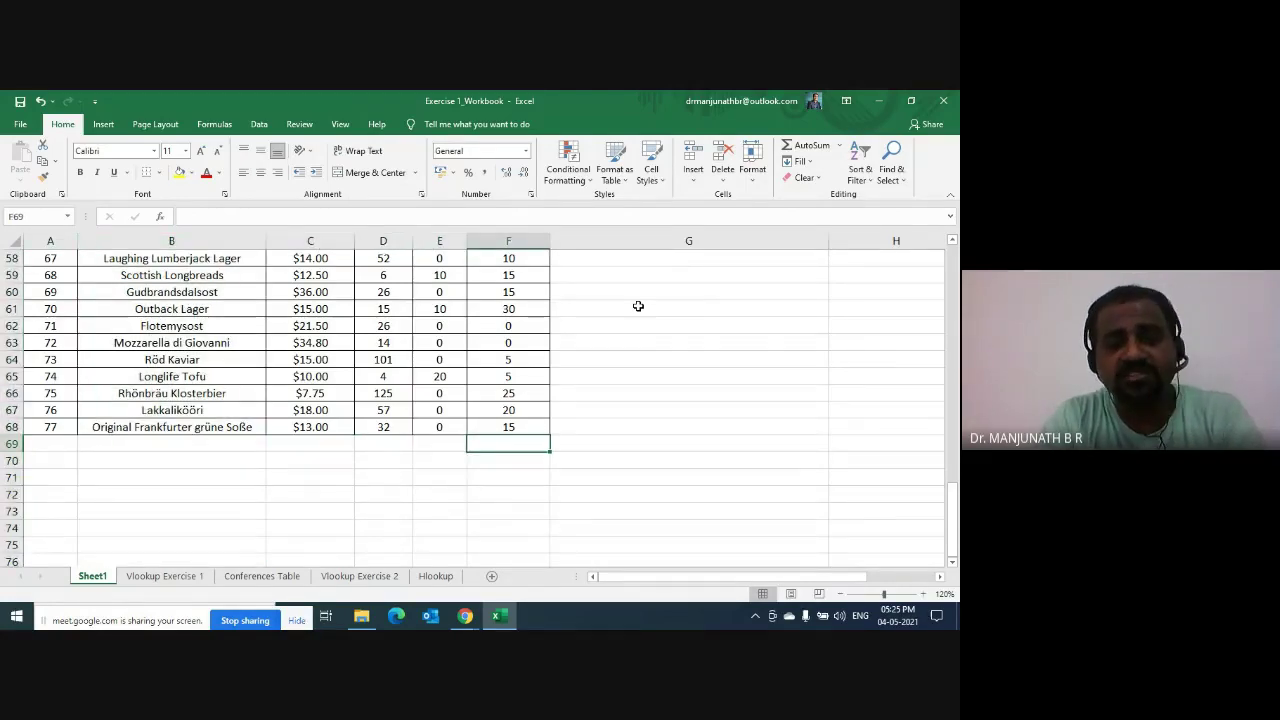
key(ctrl+space)
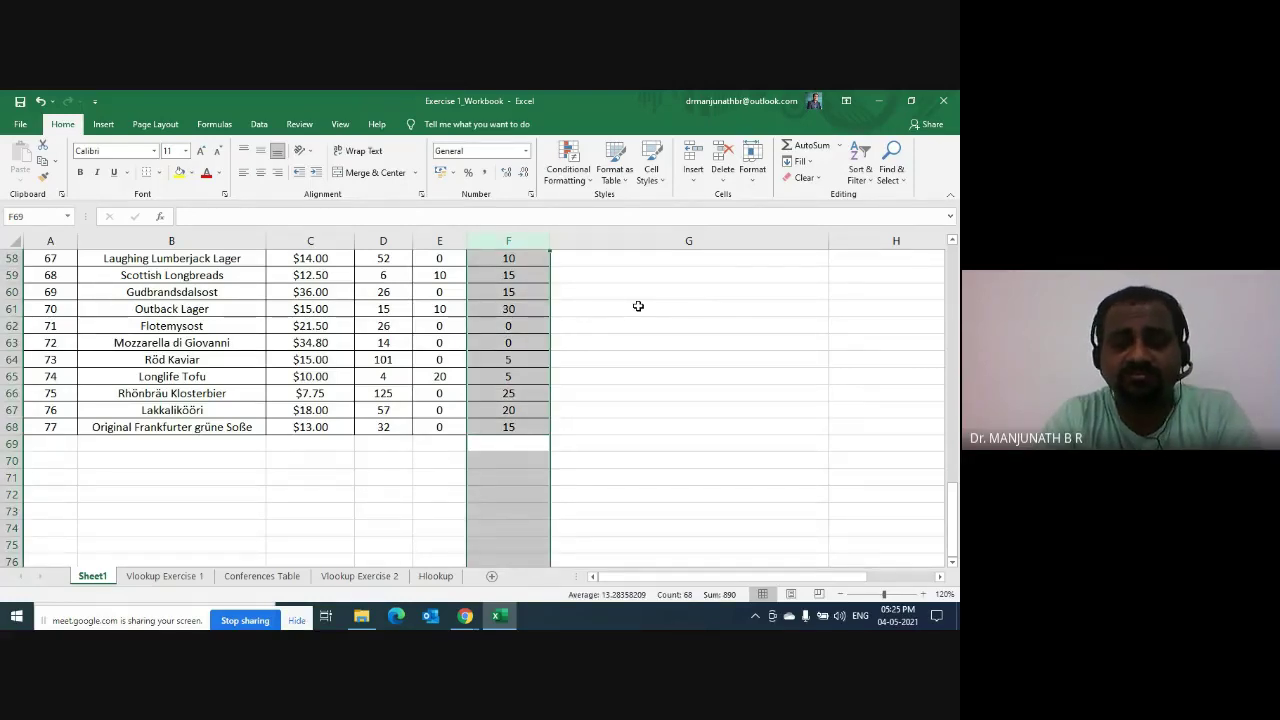
key(Left)
key(Left)
key(Left)
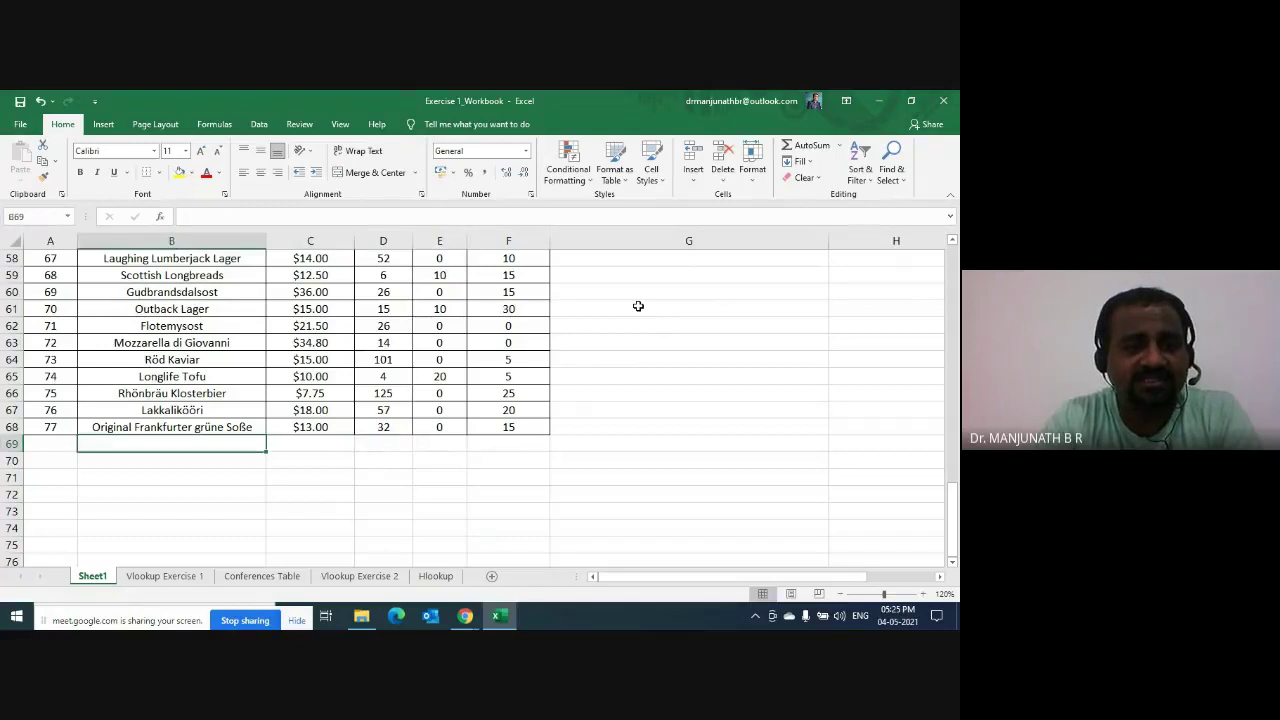
key(Down)
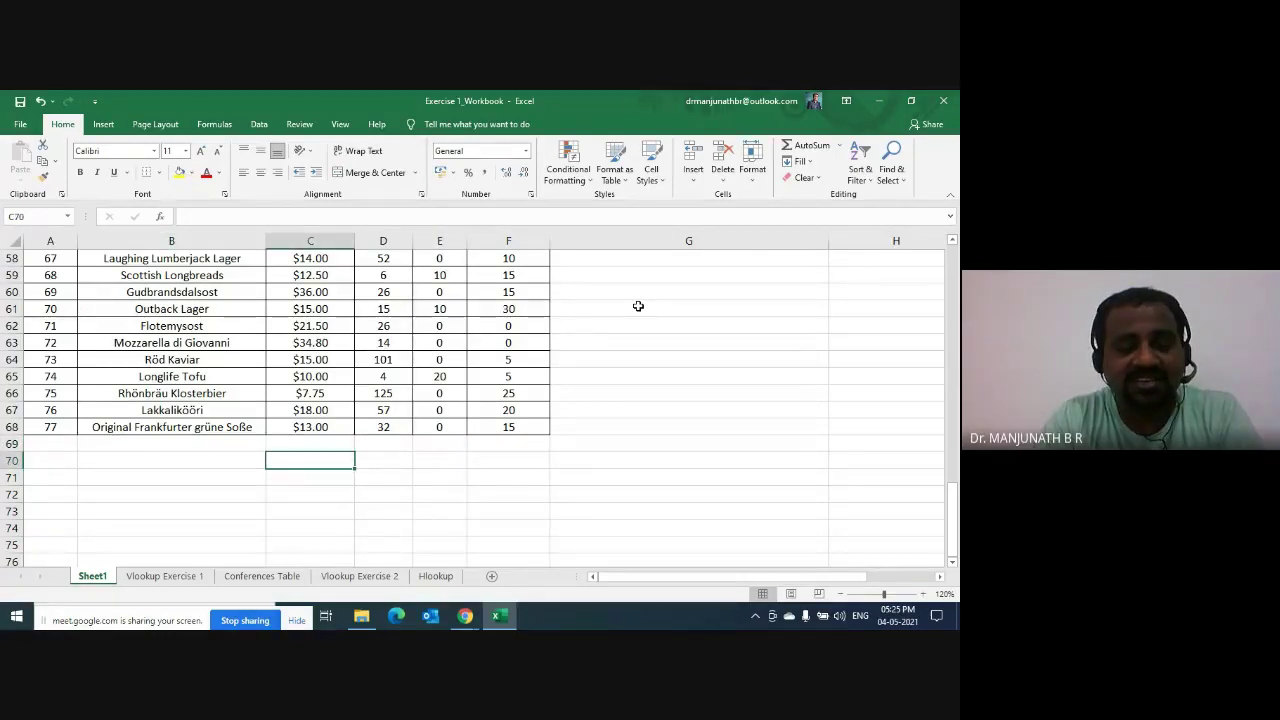
key(ctrl+space)
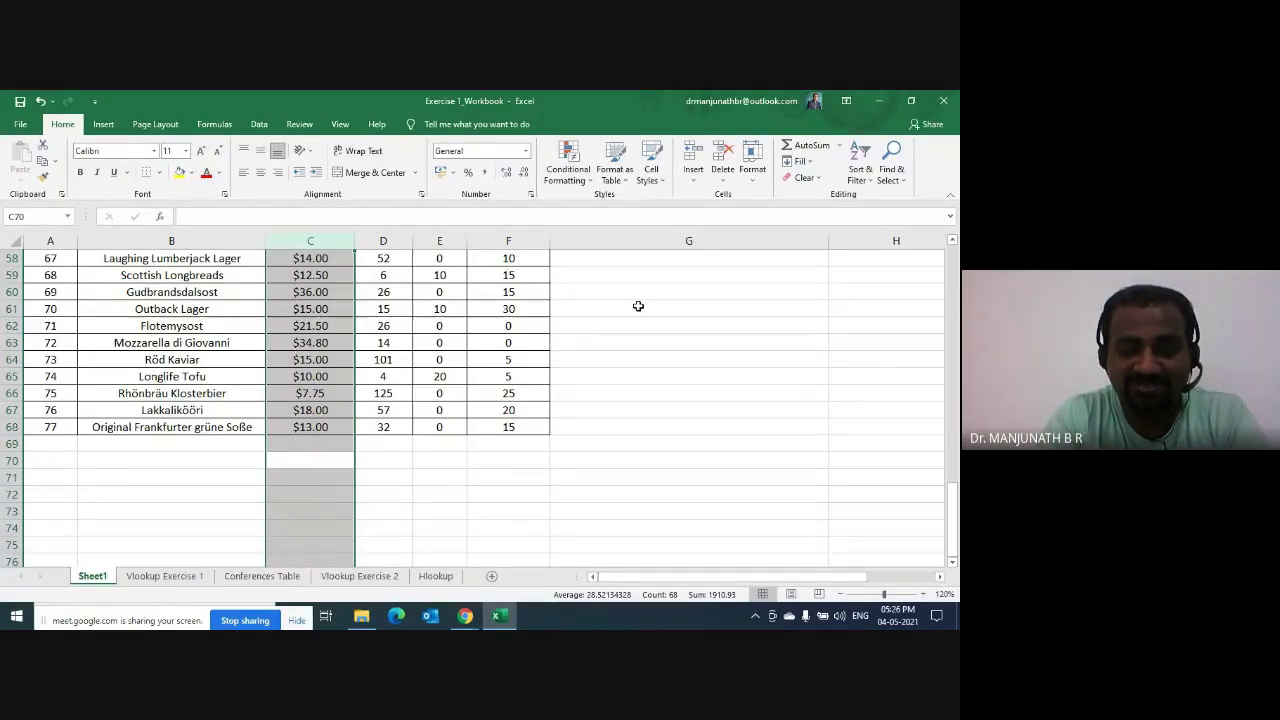
key(Home)
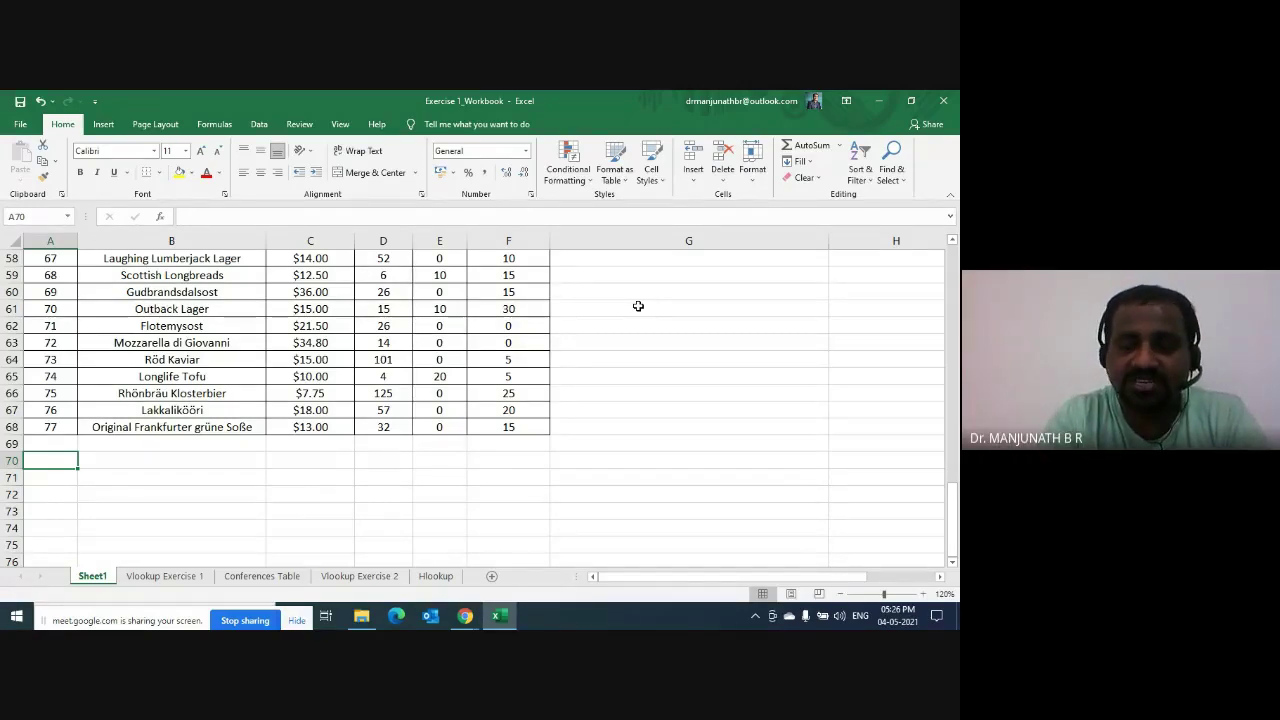
key(ctrl+Home)
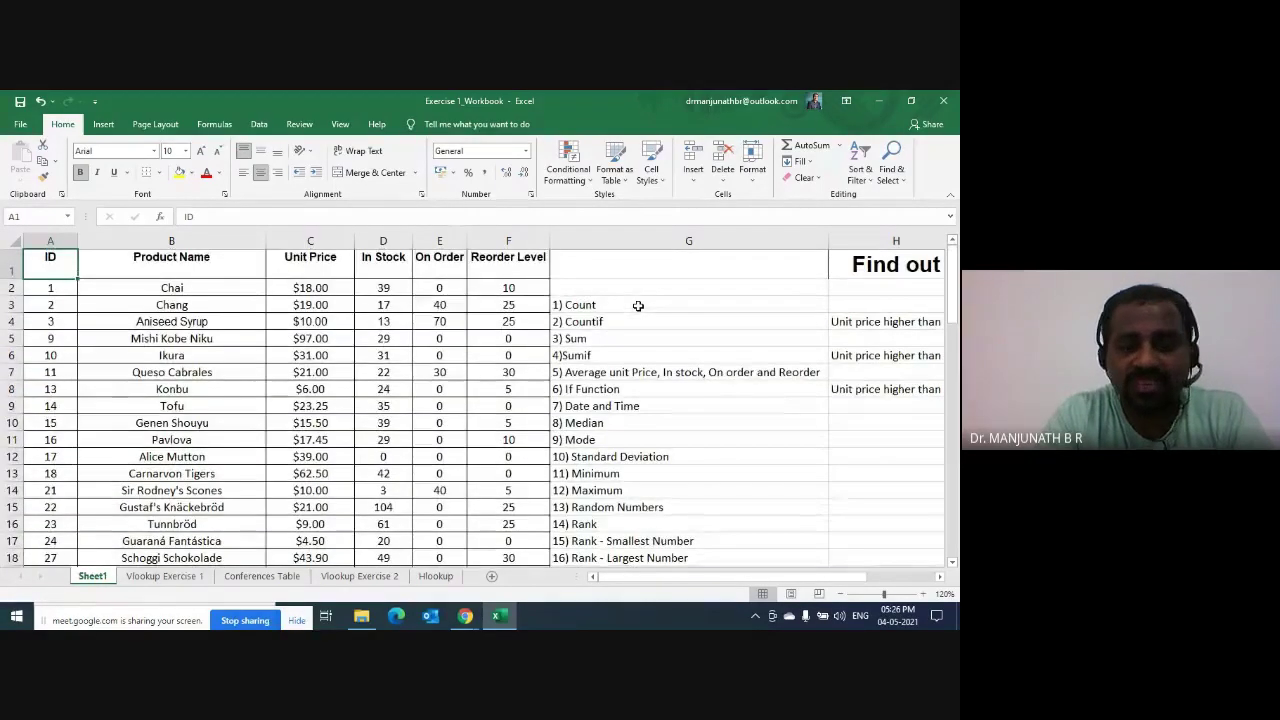
key(Right)
key(Right)
key(Right)
key(Right)
key(Right)
key(Right)
key(Right)
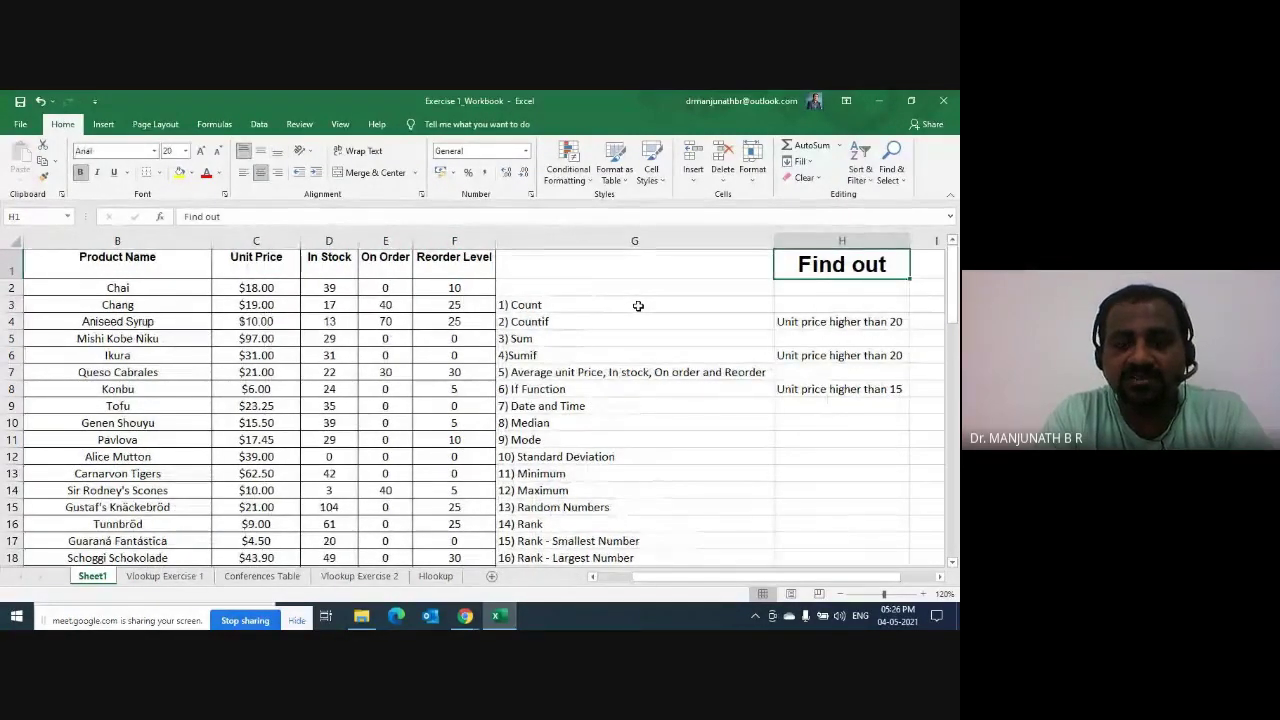
key(Down)
key(Down)
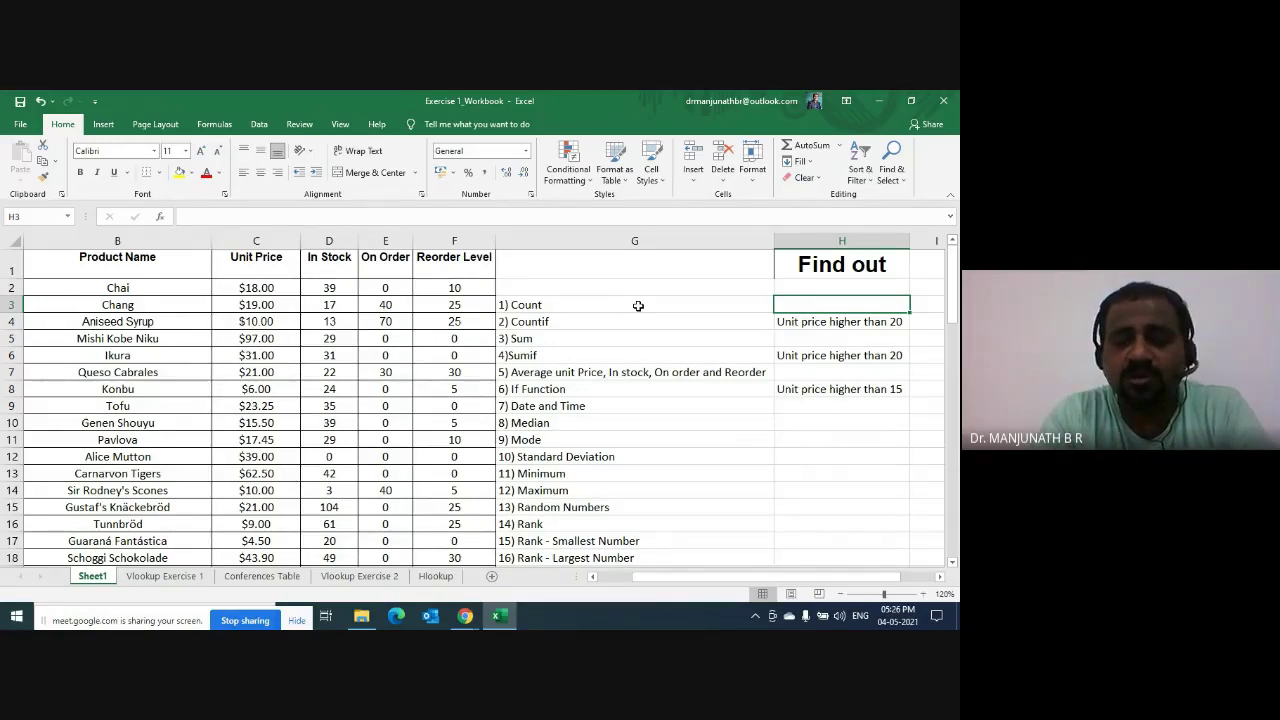
key(Right)
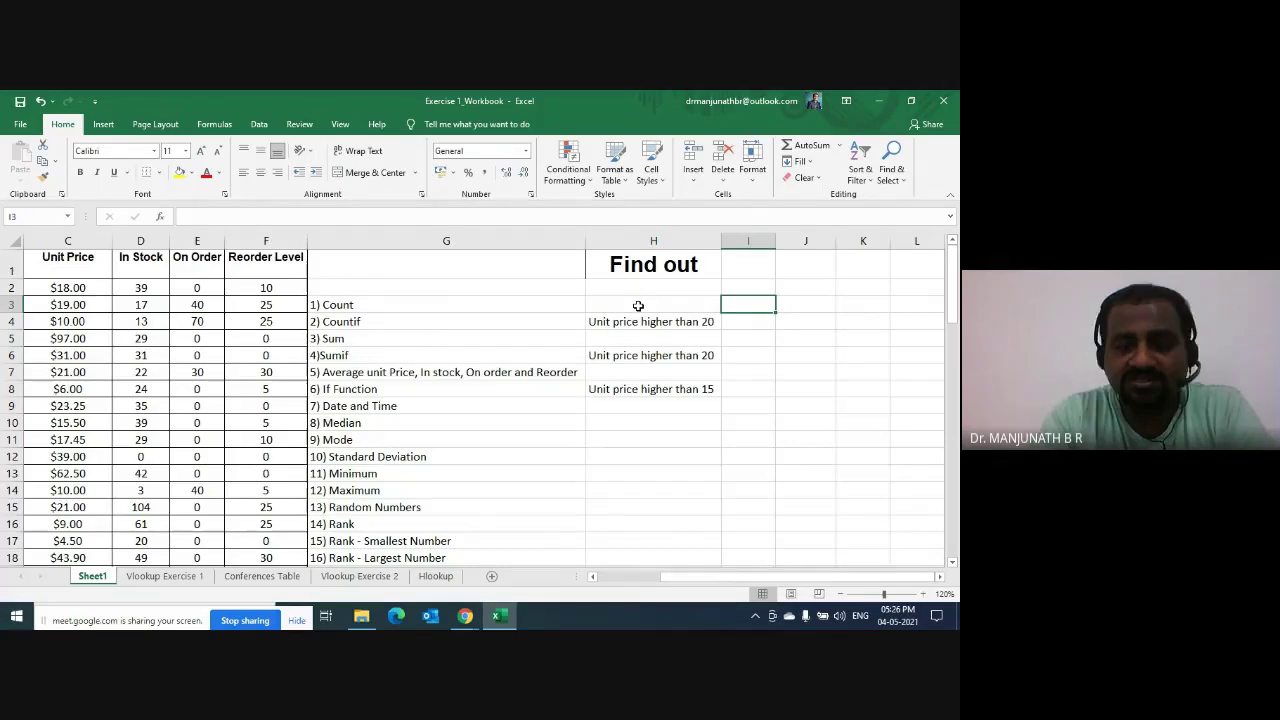
key(Left)
key(Left)
key(Right)
key(Right)
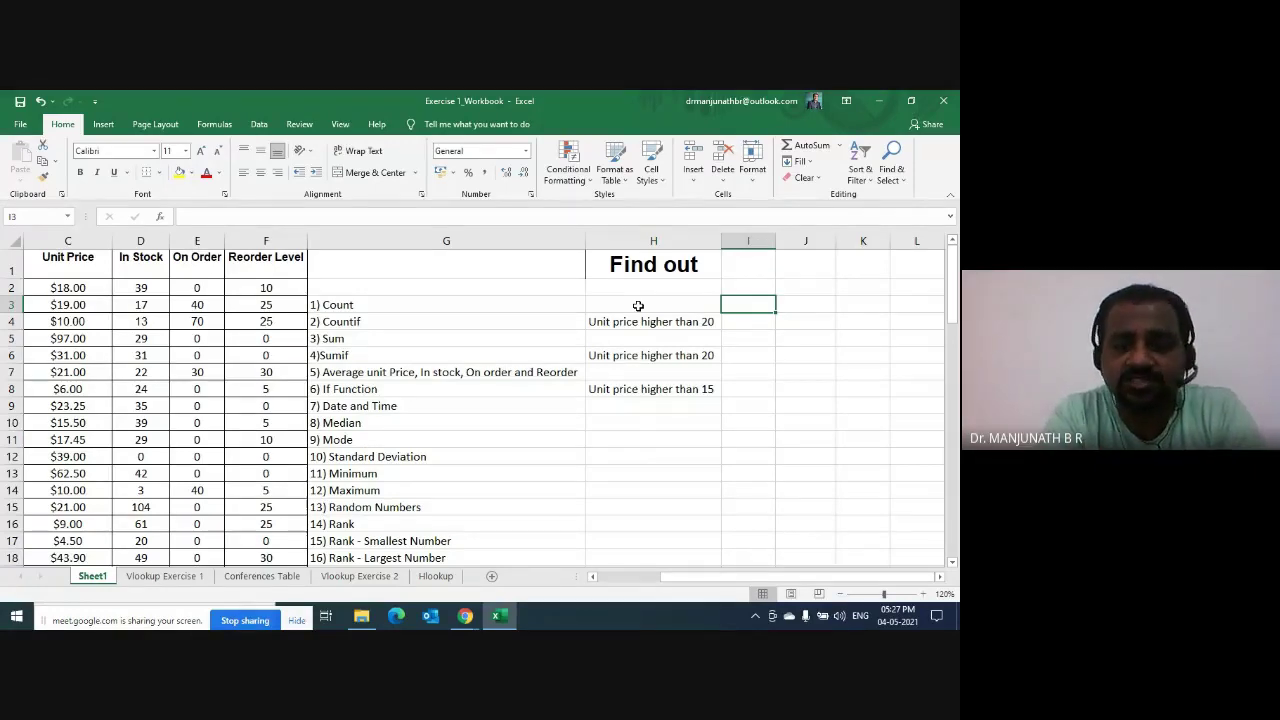
Step: Enter =count in I3 to begin the COUNT formula
text(=)
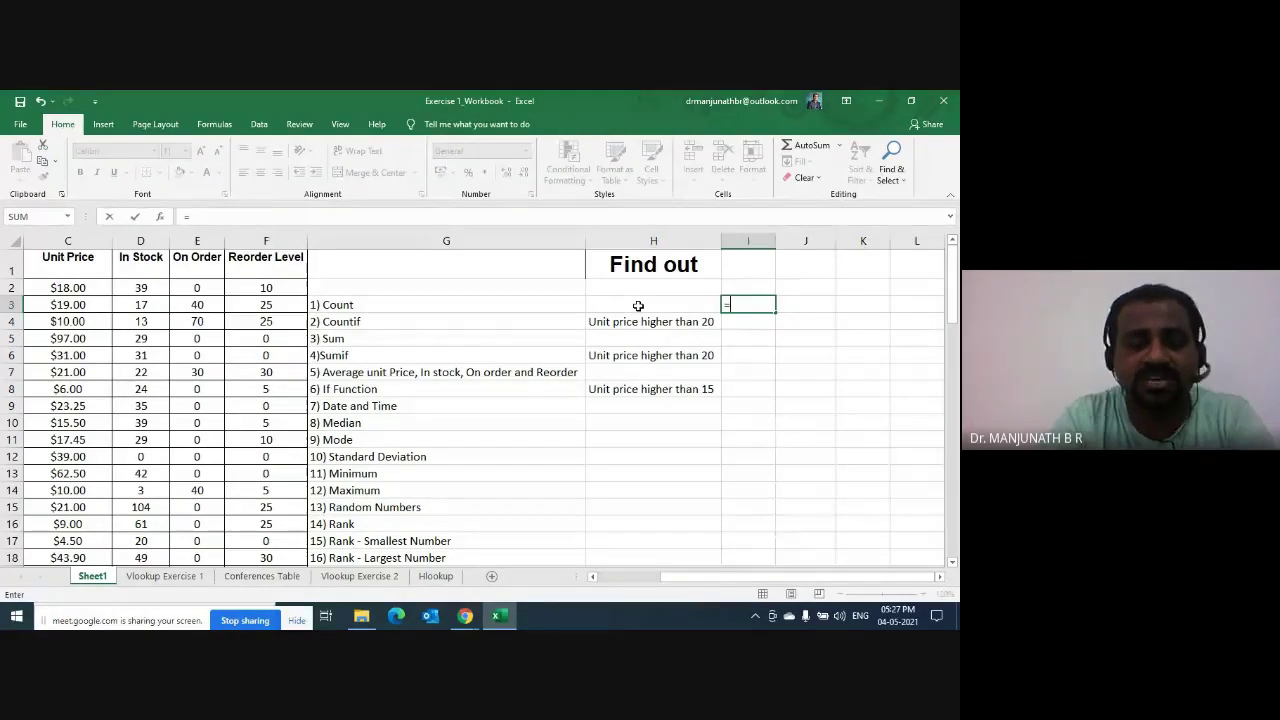
text(co)
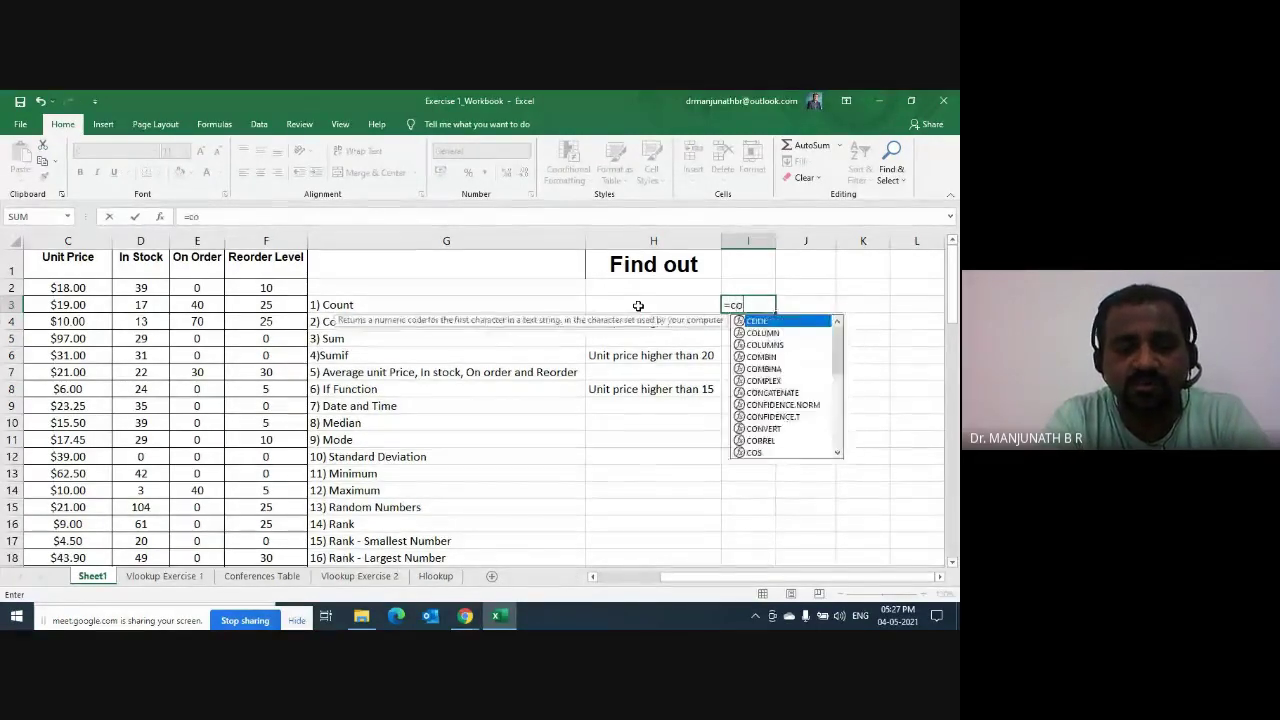
text(unt)
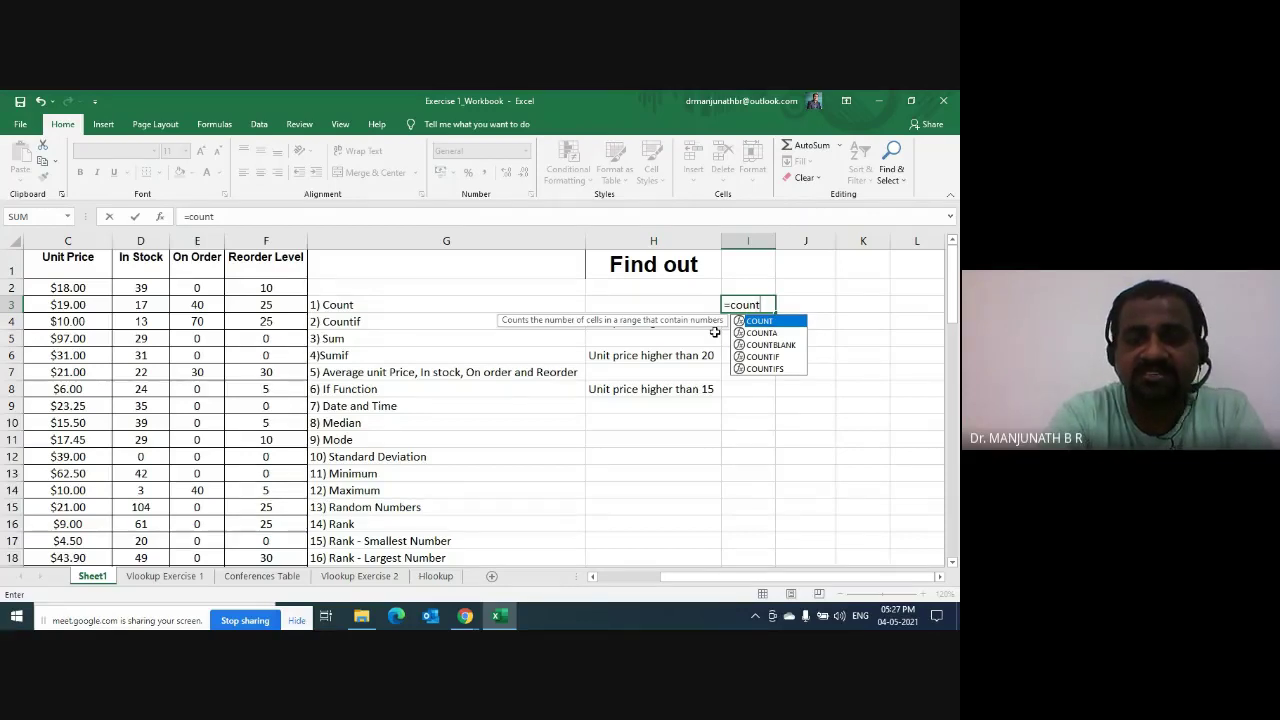
Step: Add an opening parenthesis so I3 reads =count(
text(()
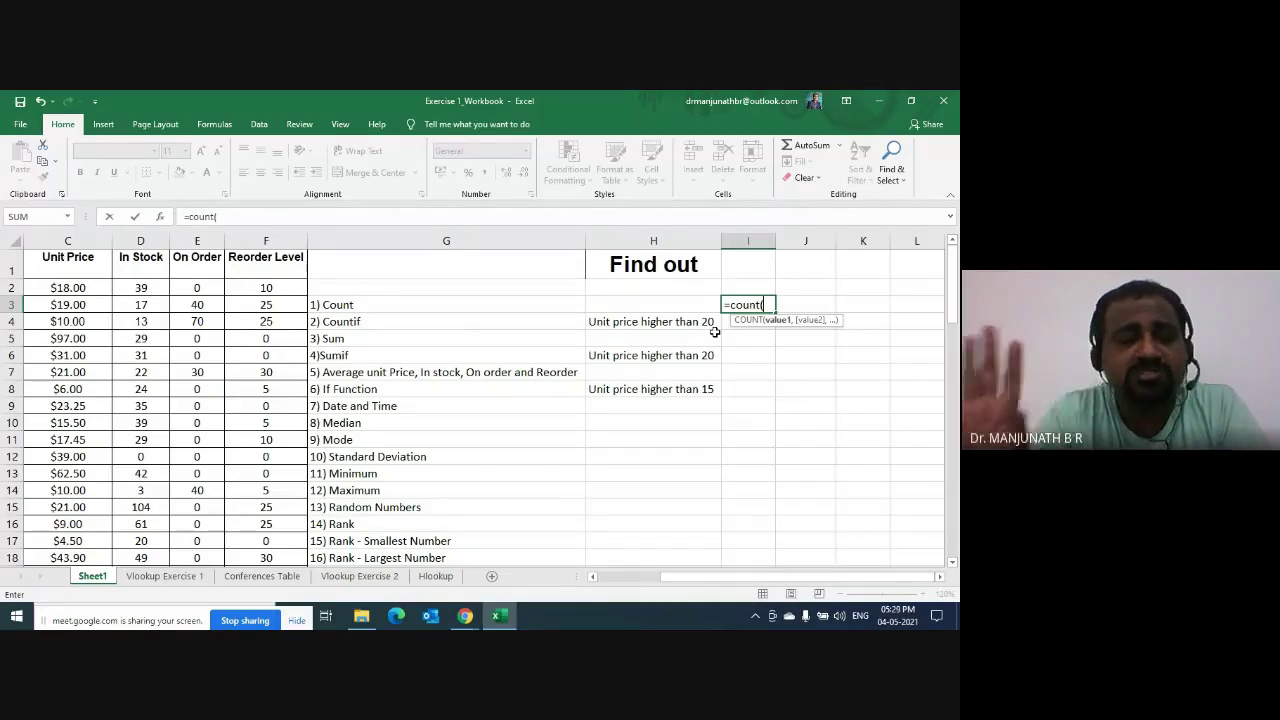
Step: Point the COUNT argument at the ID column, covering A2 down to A68
key(Left)
key(Left)
key(Left)
key(Left)
key(Left)
key(Left)
key(Left)
key(Left)
key(Up)
key(Up)
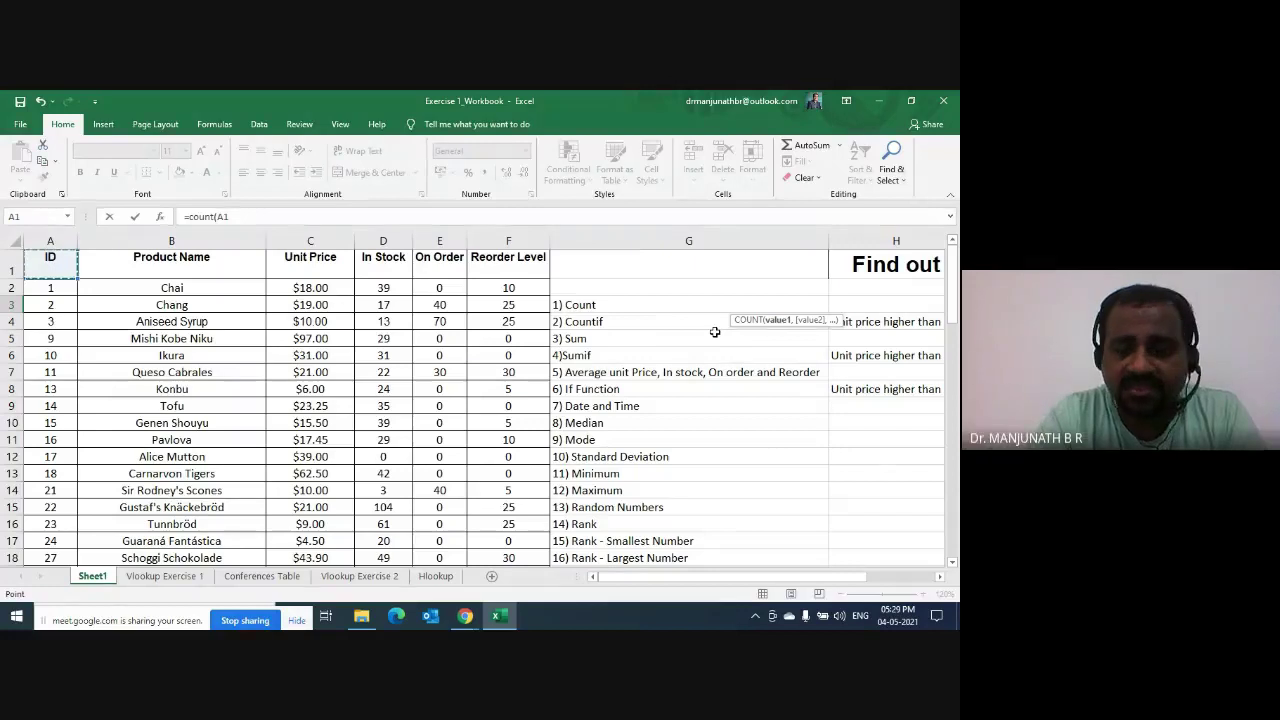
key(Right)
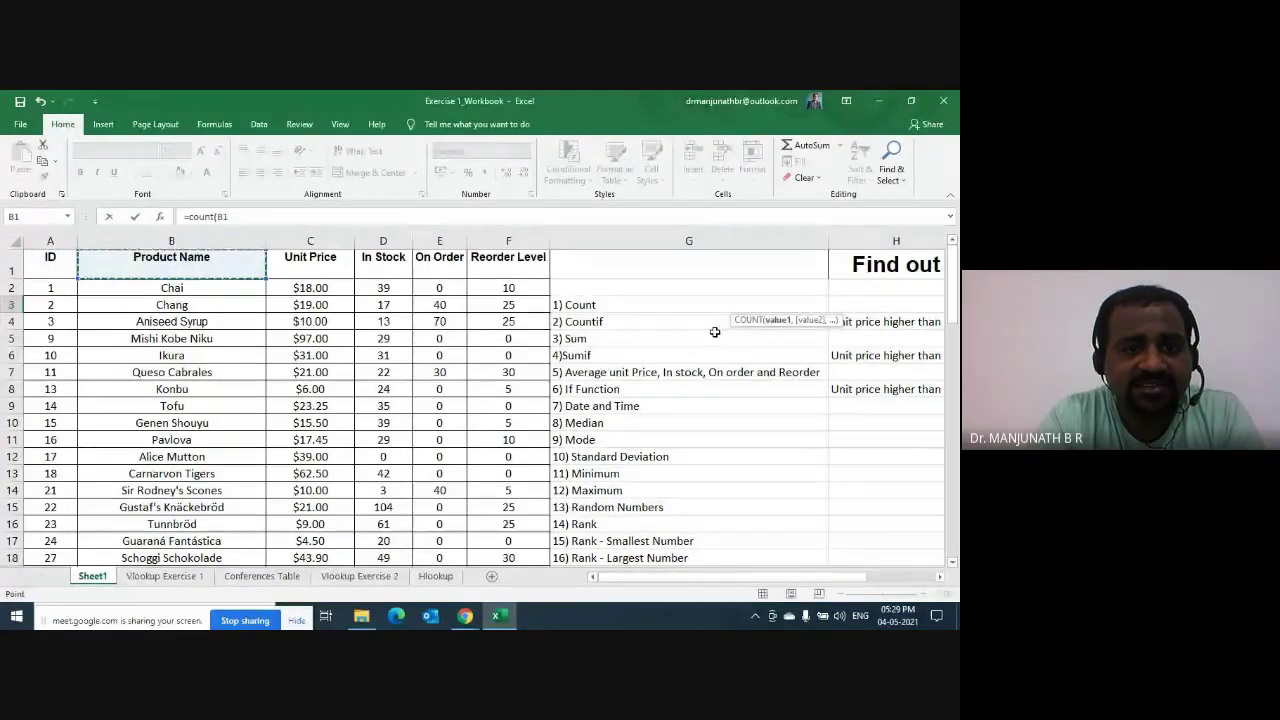
key(Right)
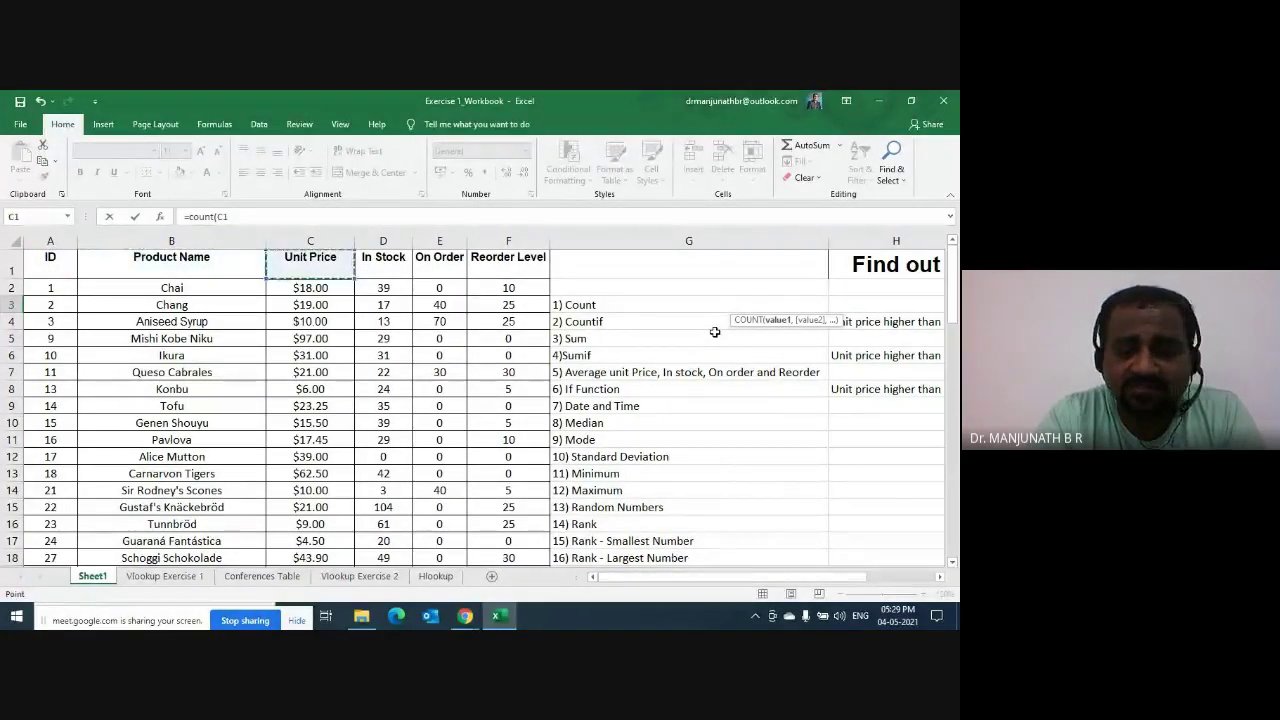
key(Left)
key(Left)
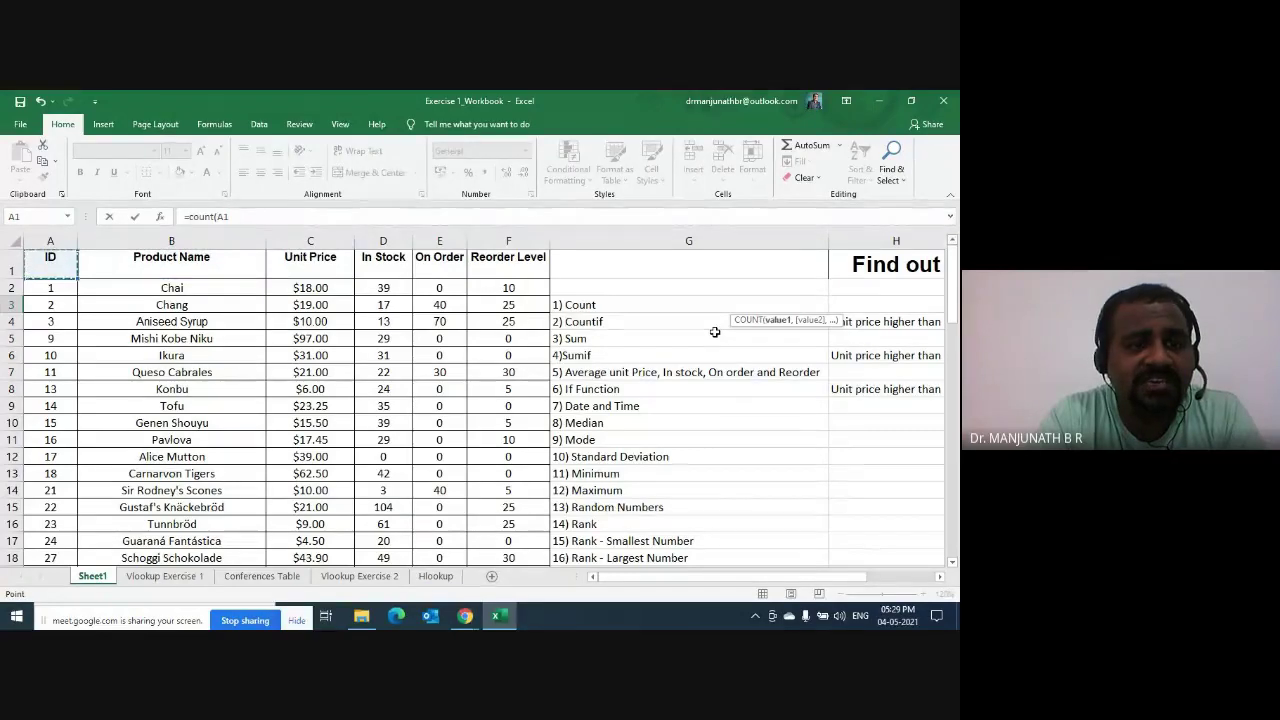
key(Right)
key(Right)
key(Right)
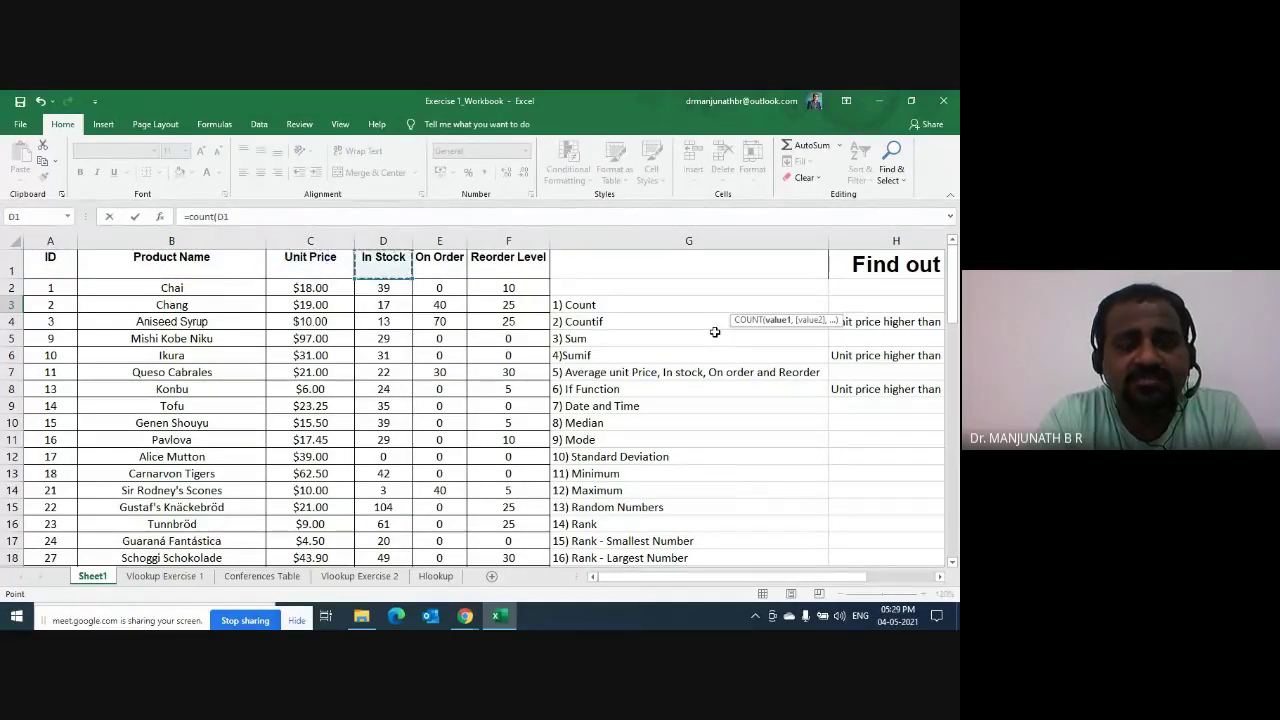
key(Right)
key(Right)
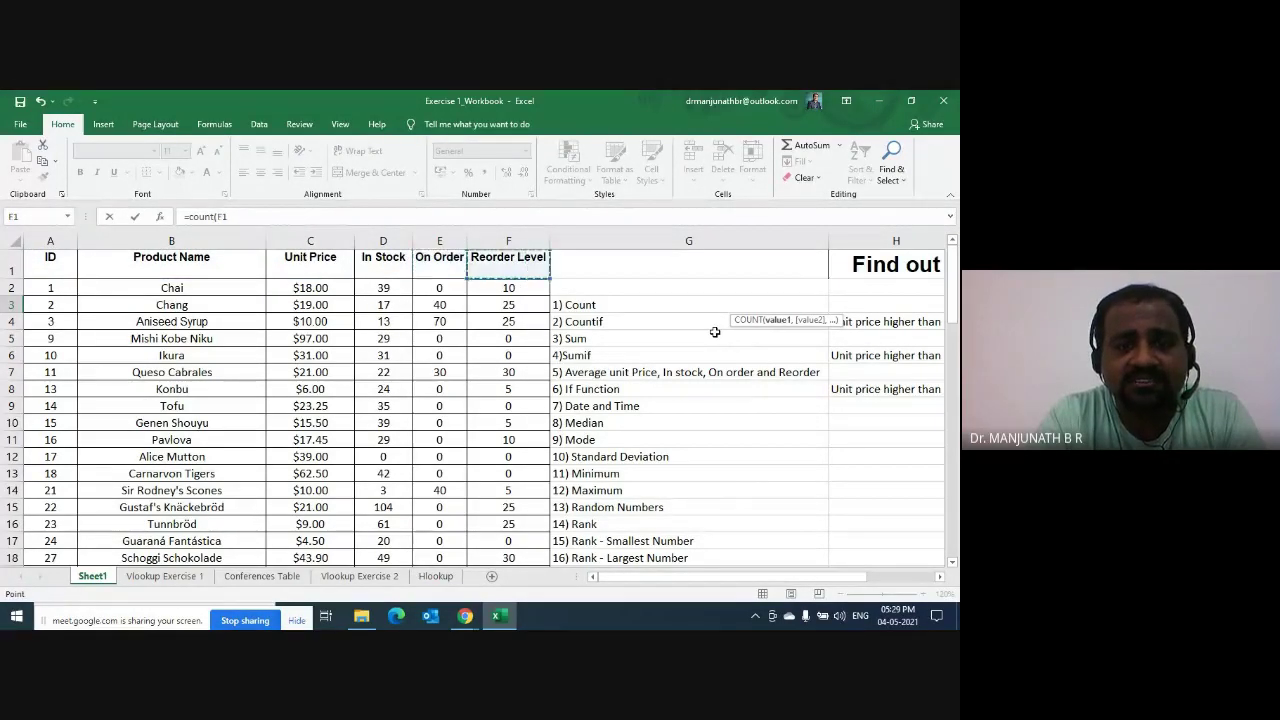
key(Left)
key(Left)
key(Left)
key(Left)
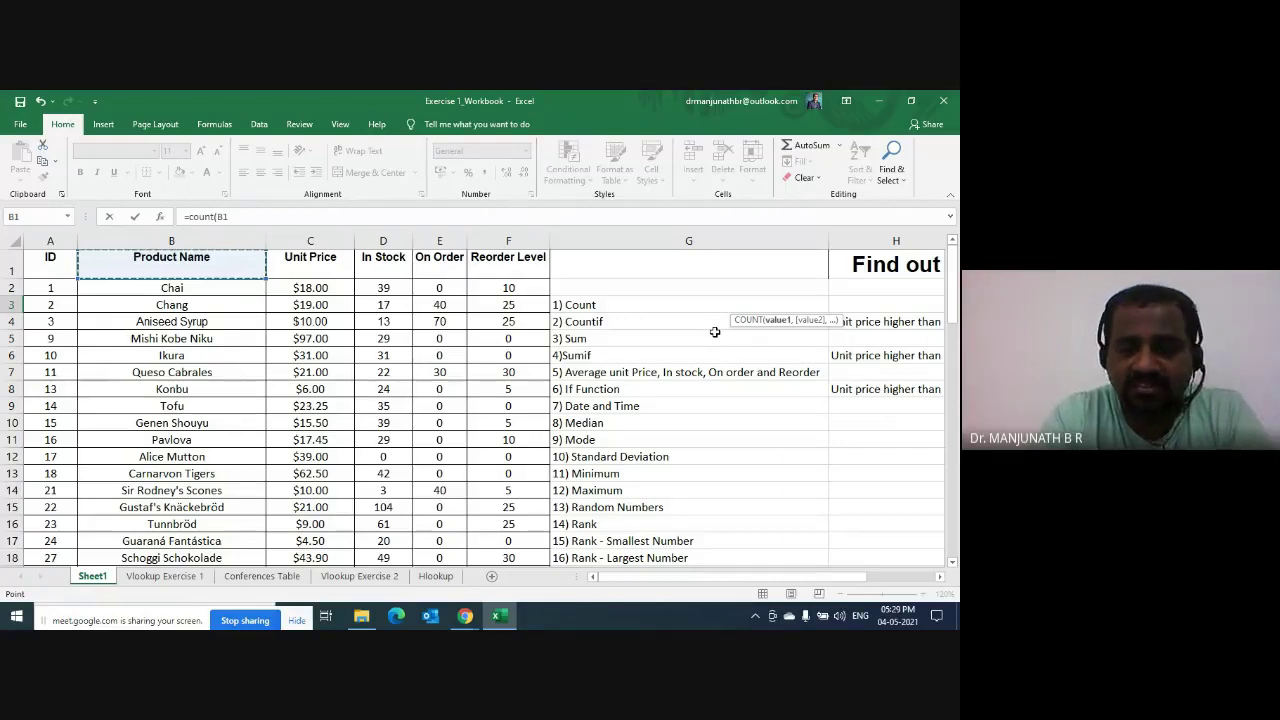
key(Left)
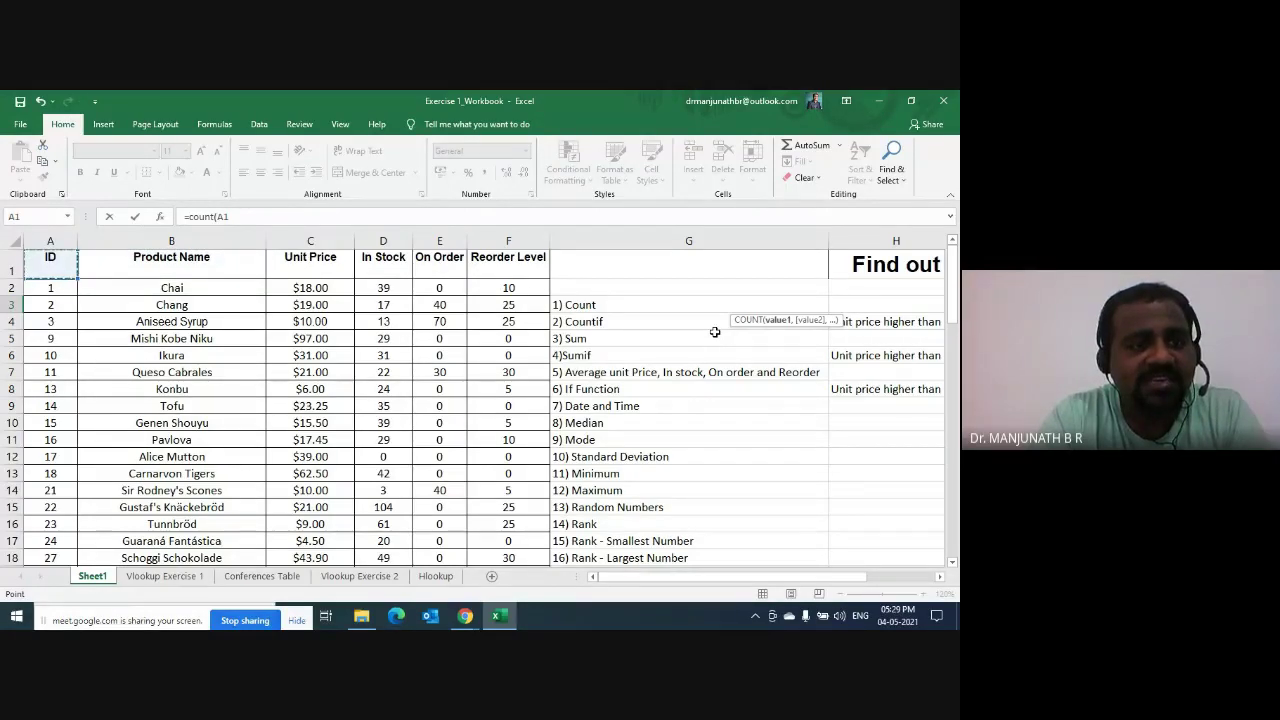
key(Down)
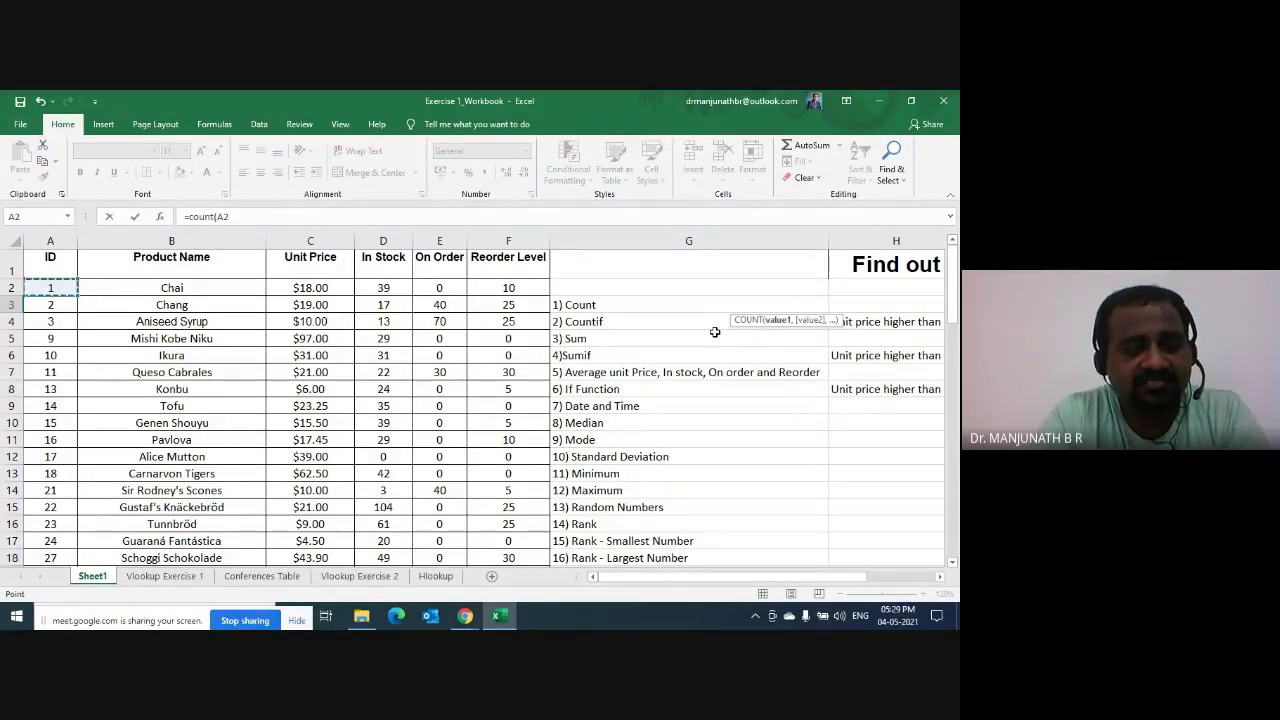
key(ctrl+shift+Down)
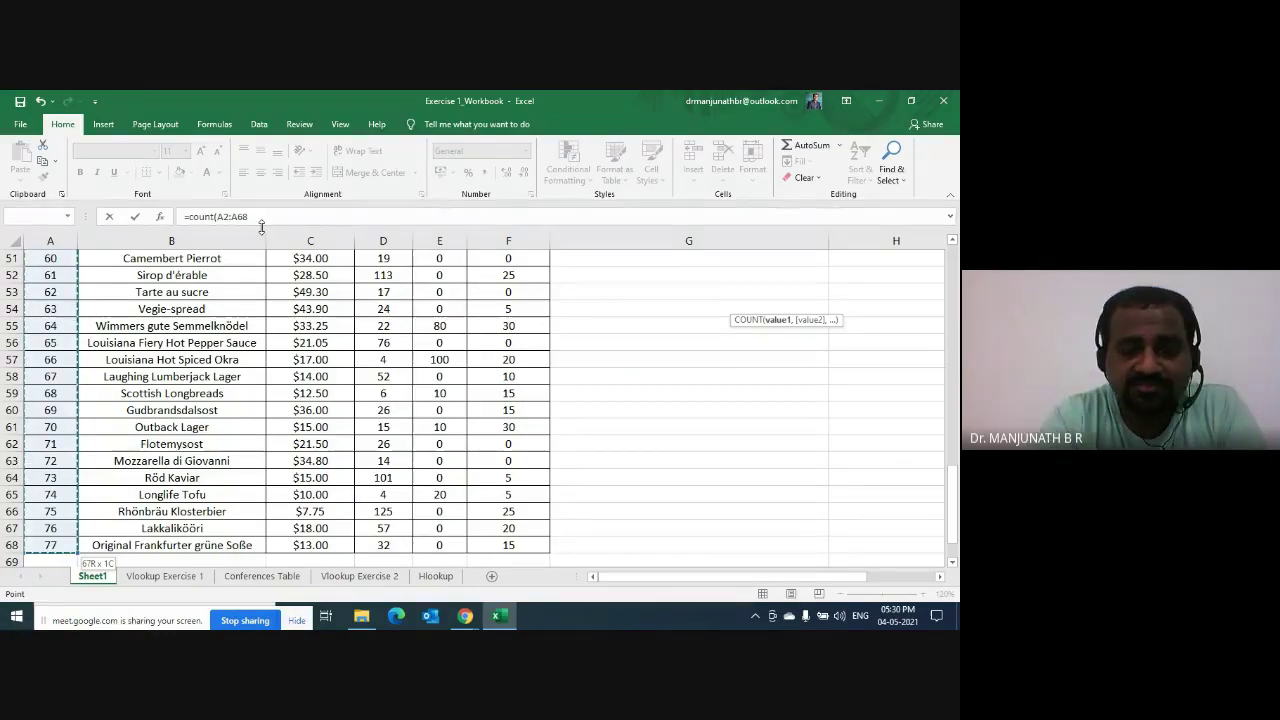
Step: Enter =COUNT(A2:A68) in I3 and confirm it shows 67
key(F2)
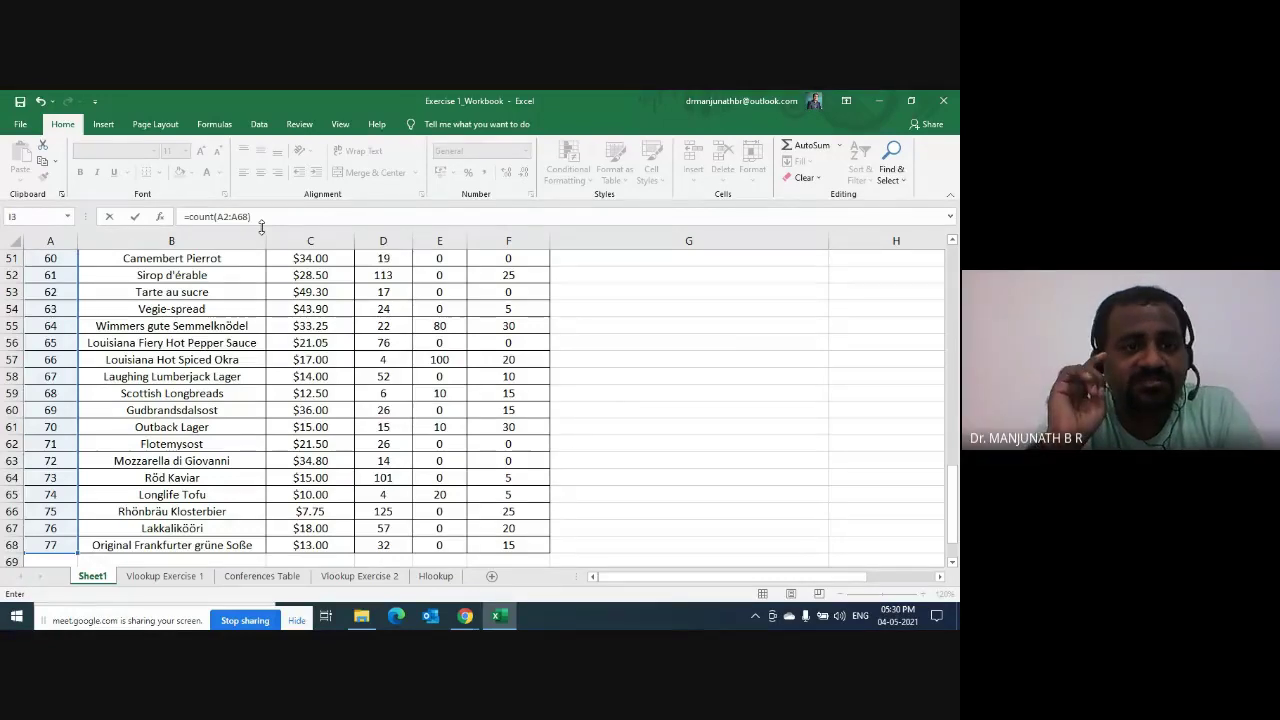
key(Return)
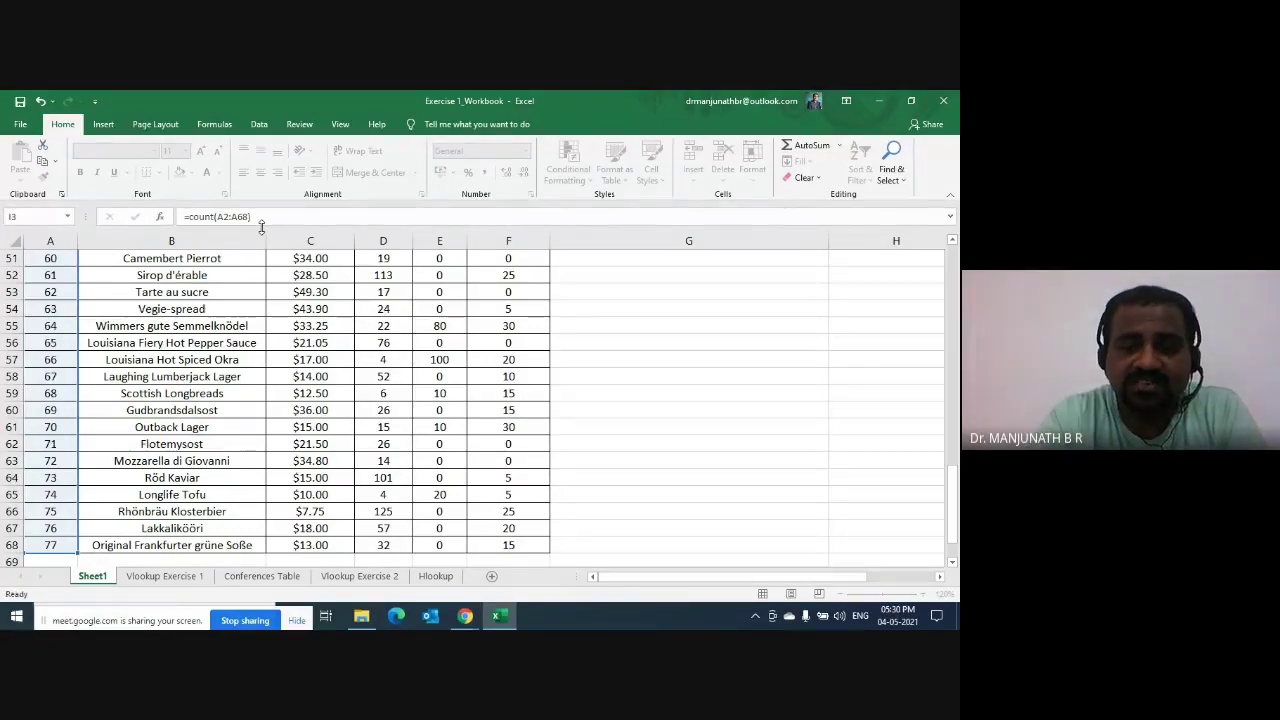
key(Up)
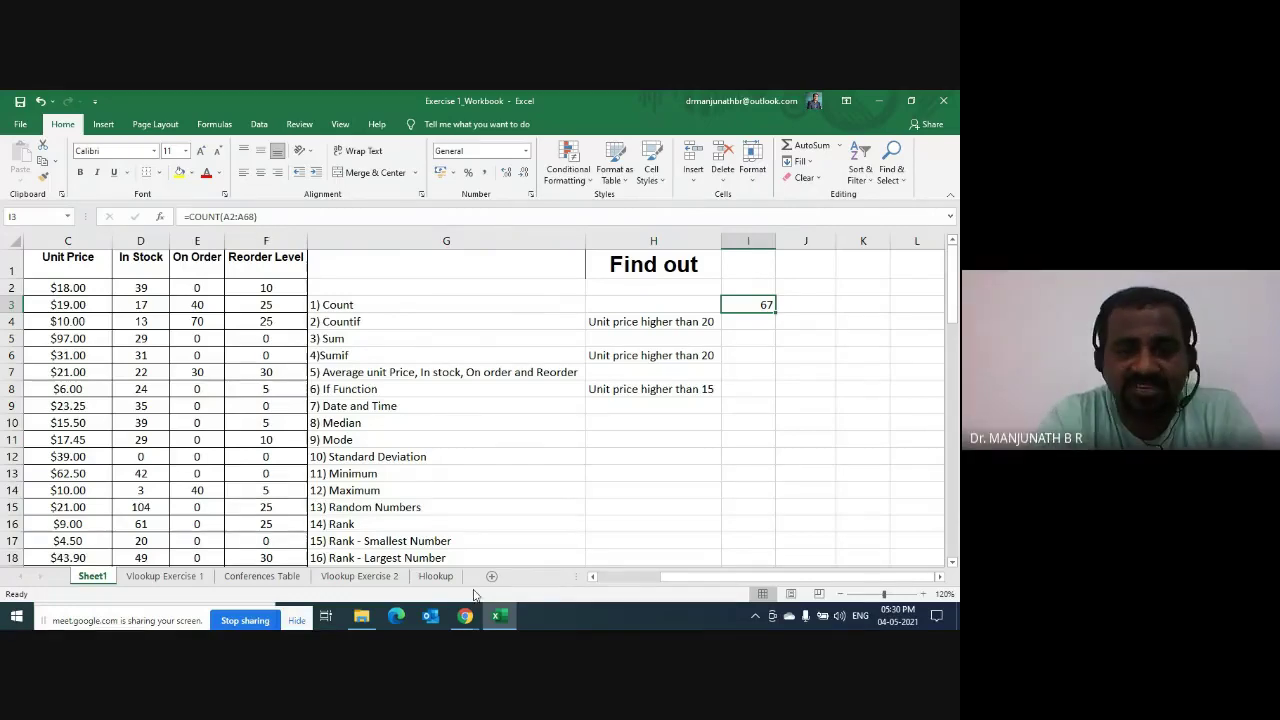
mouse_move(460, 620)
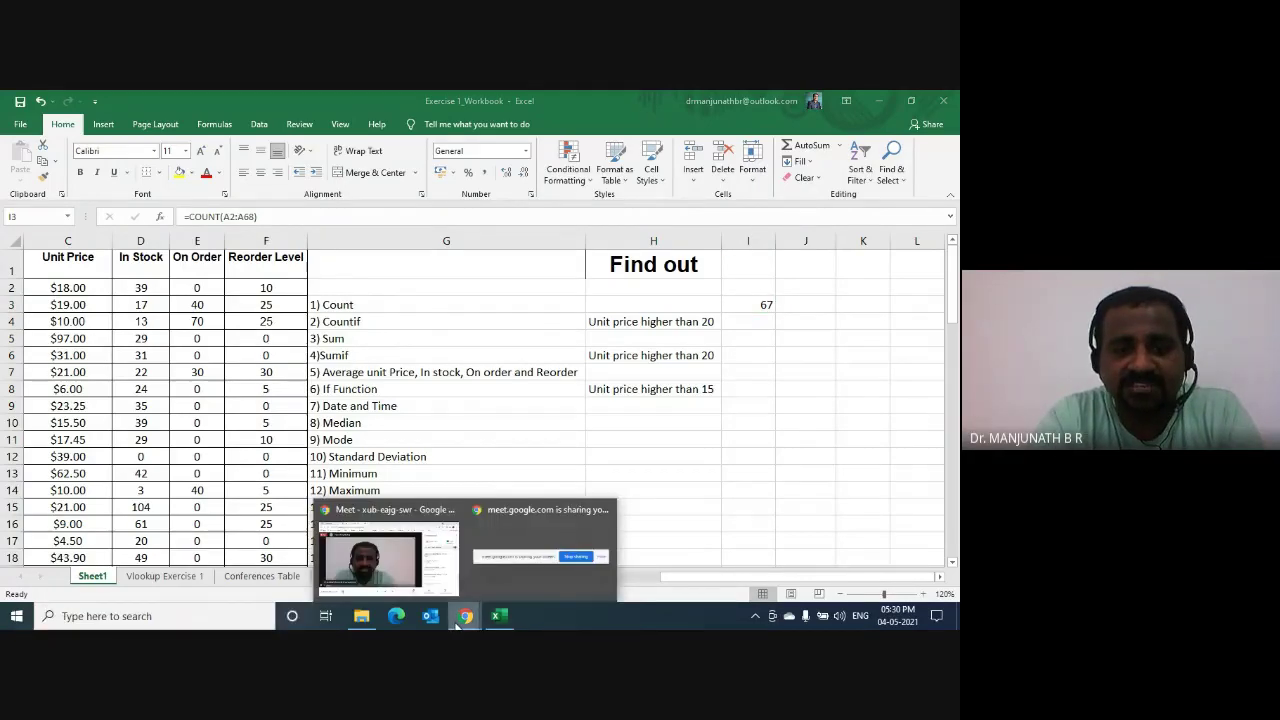
click(362, 550)
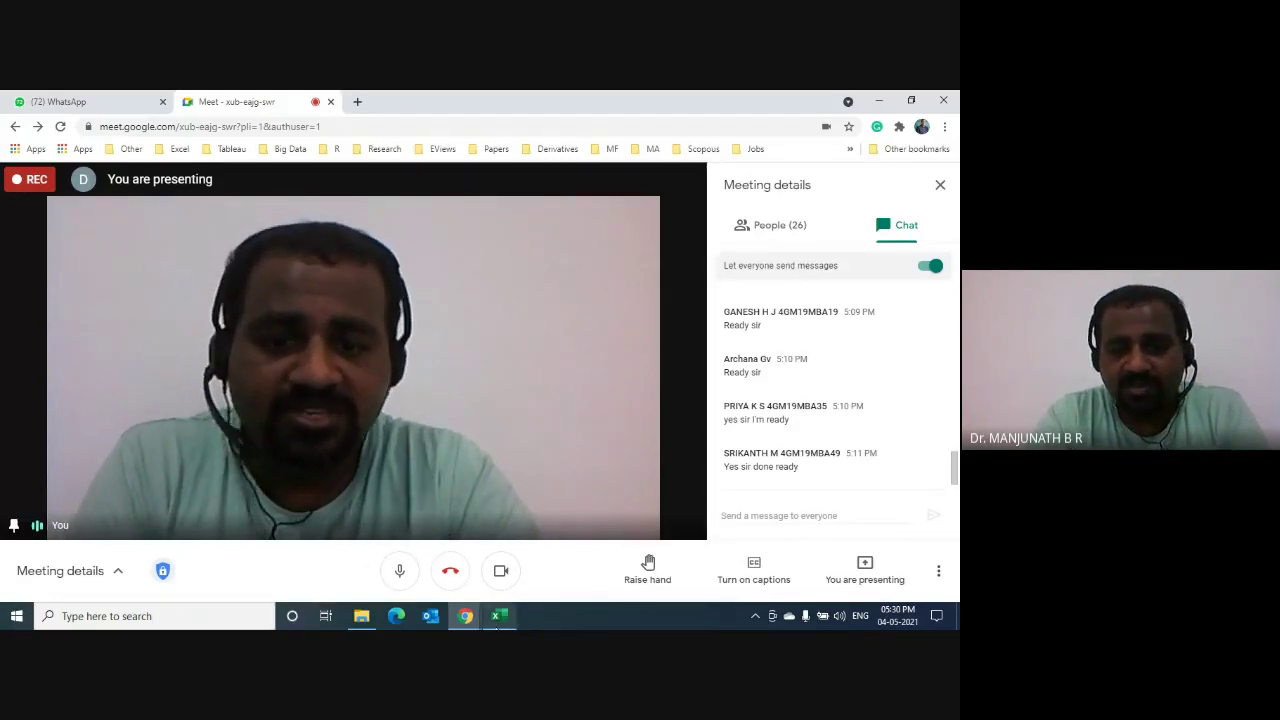
click(499, 616)
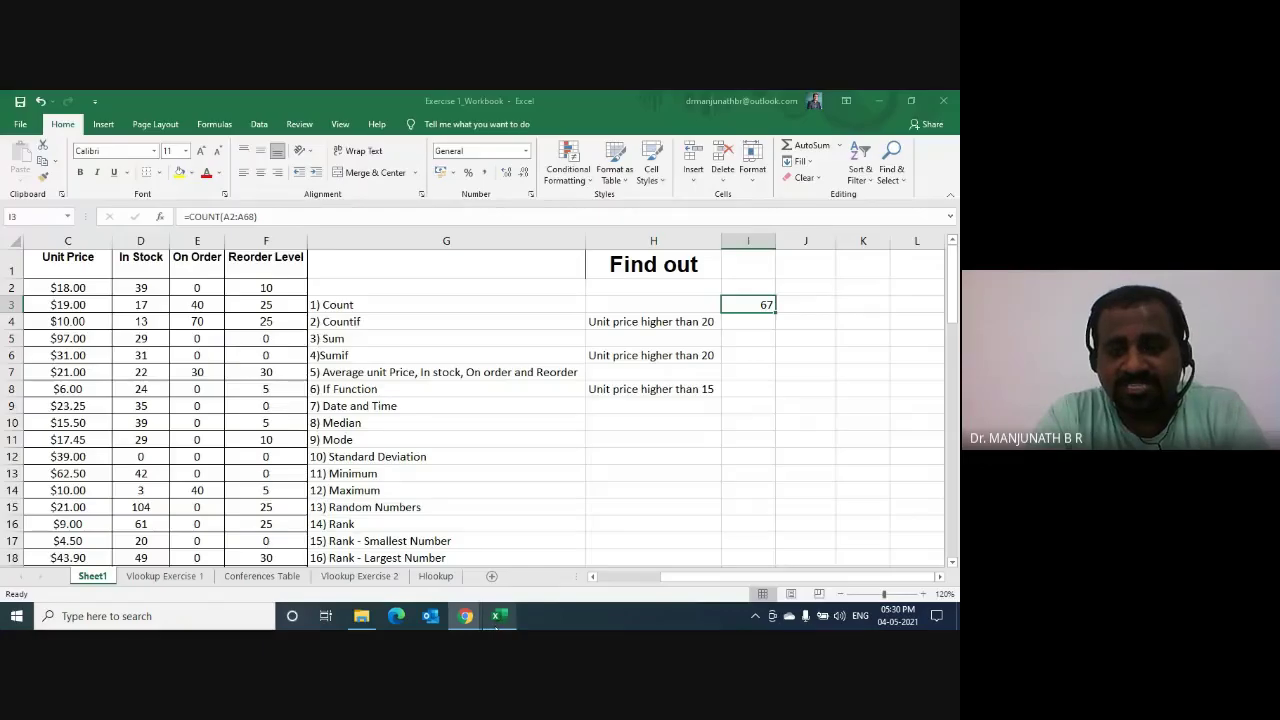
click(476, 312)
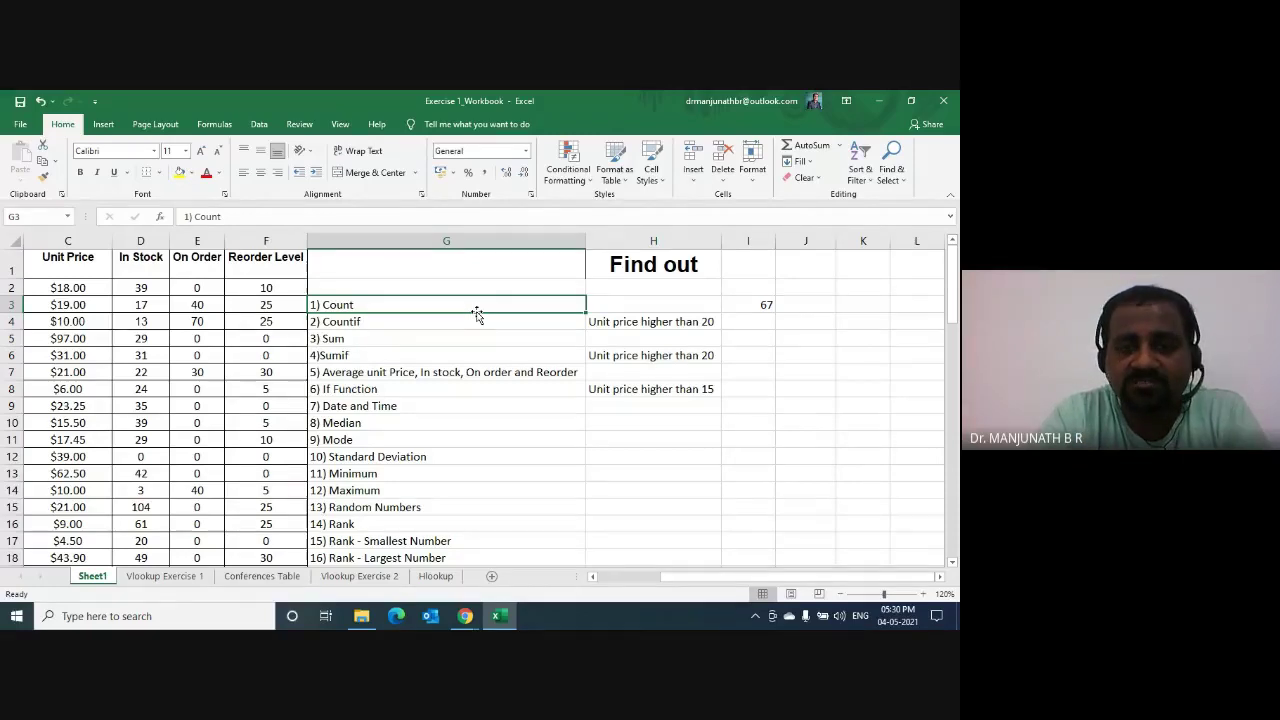
key(Left)
key(Left)
key(Left)
key(Left)
key(Left)
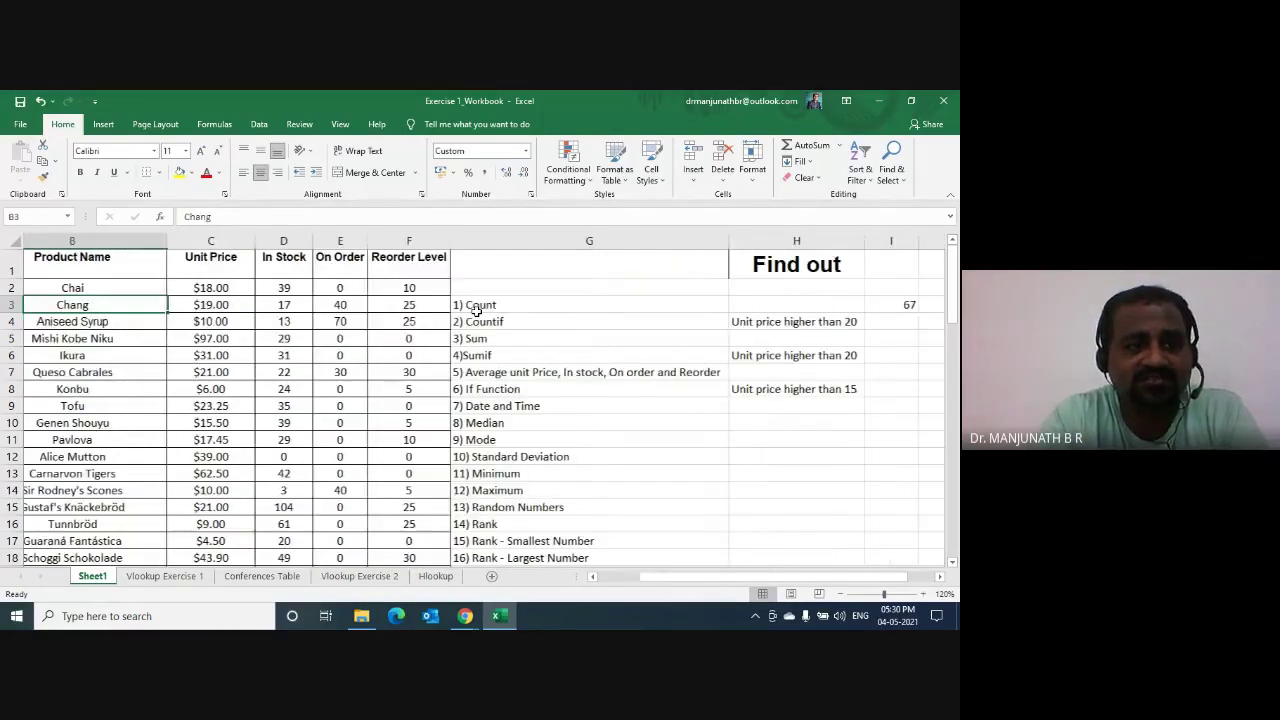
key(Up)
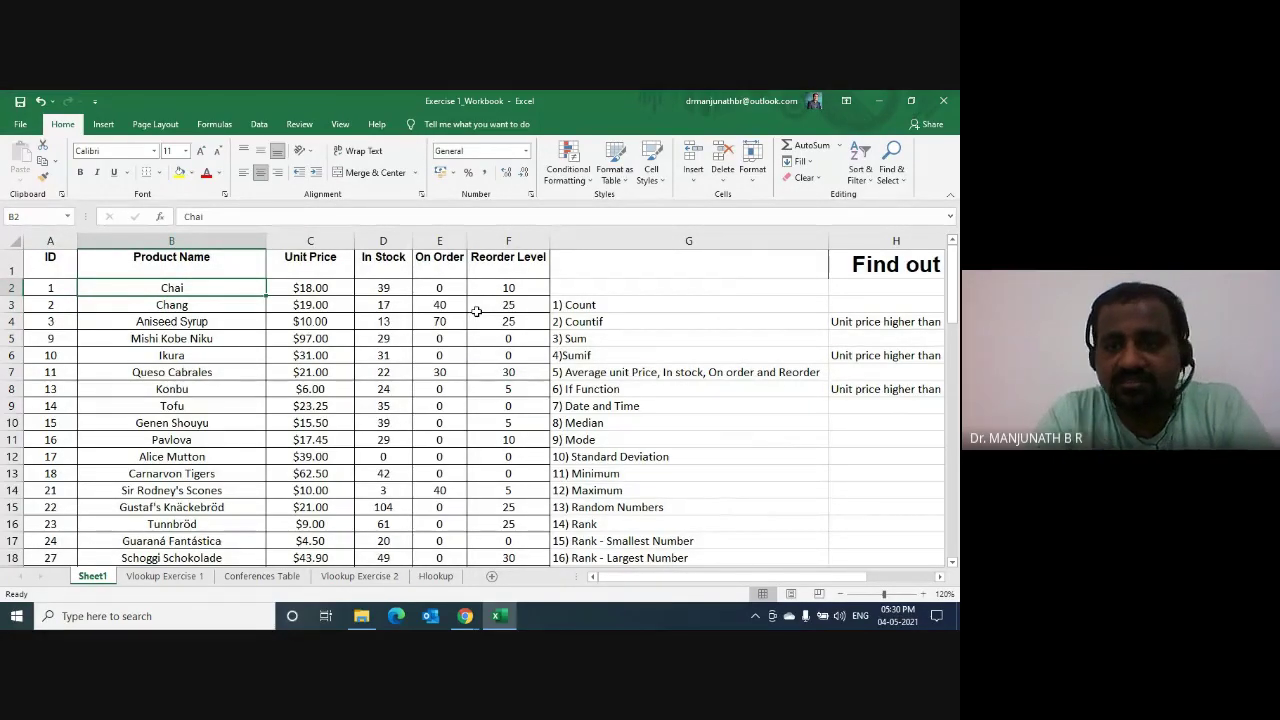
key(Right)
key(Right)
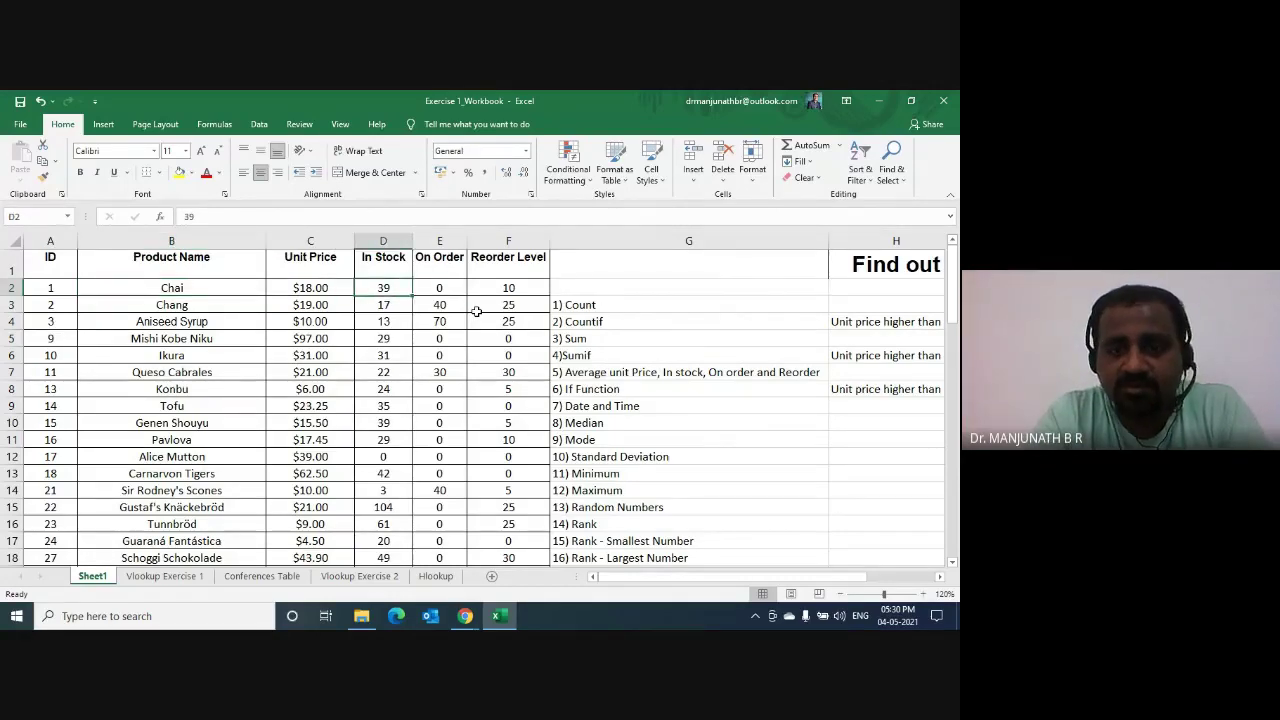
key(Right)
key(Right)
key(Right)
key(Right)
key(Right)
key(Right)
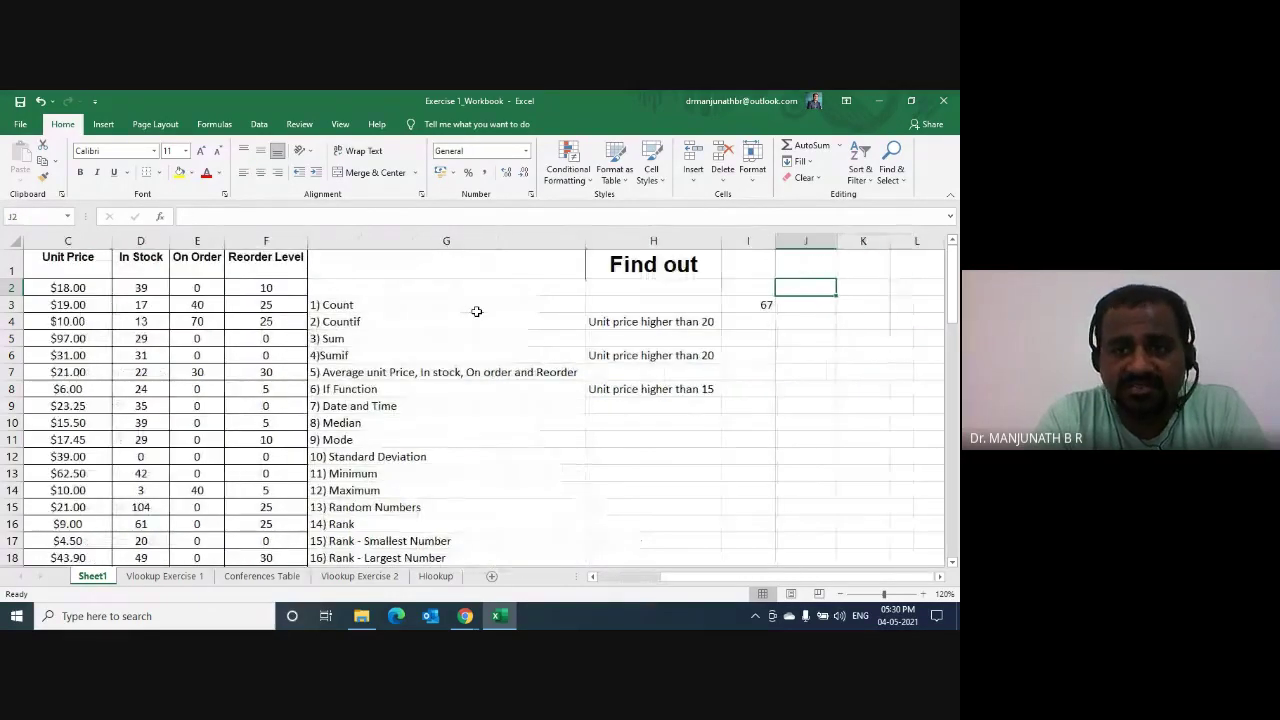
key(Down)
key(Left)
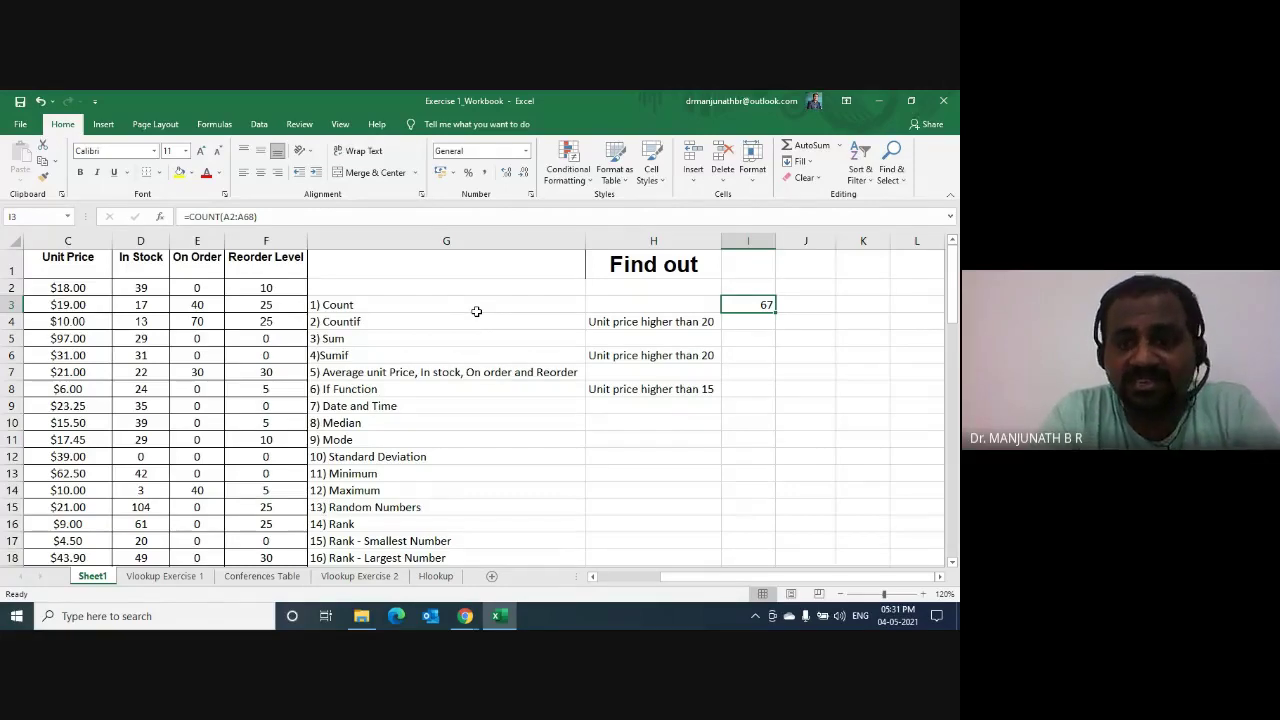
Step: Clear I3 and start the formula again with =count(
key(Delete)
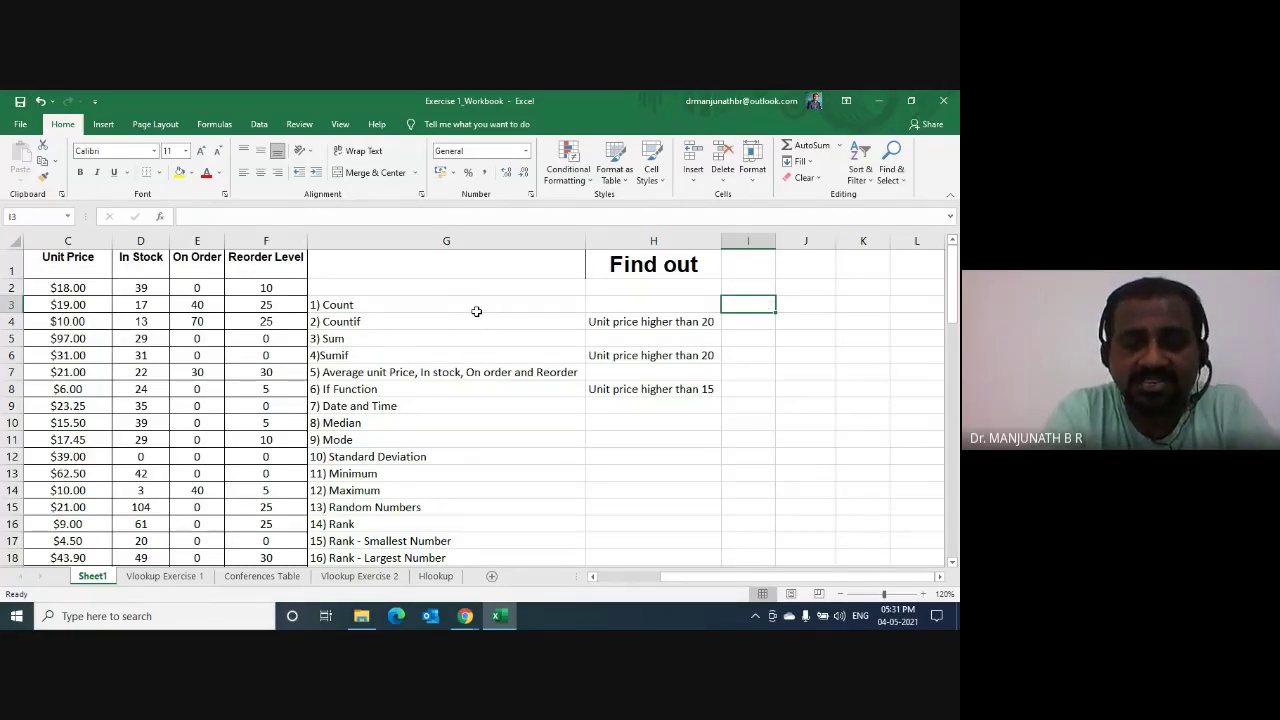
text(=count)
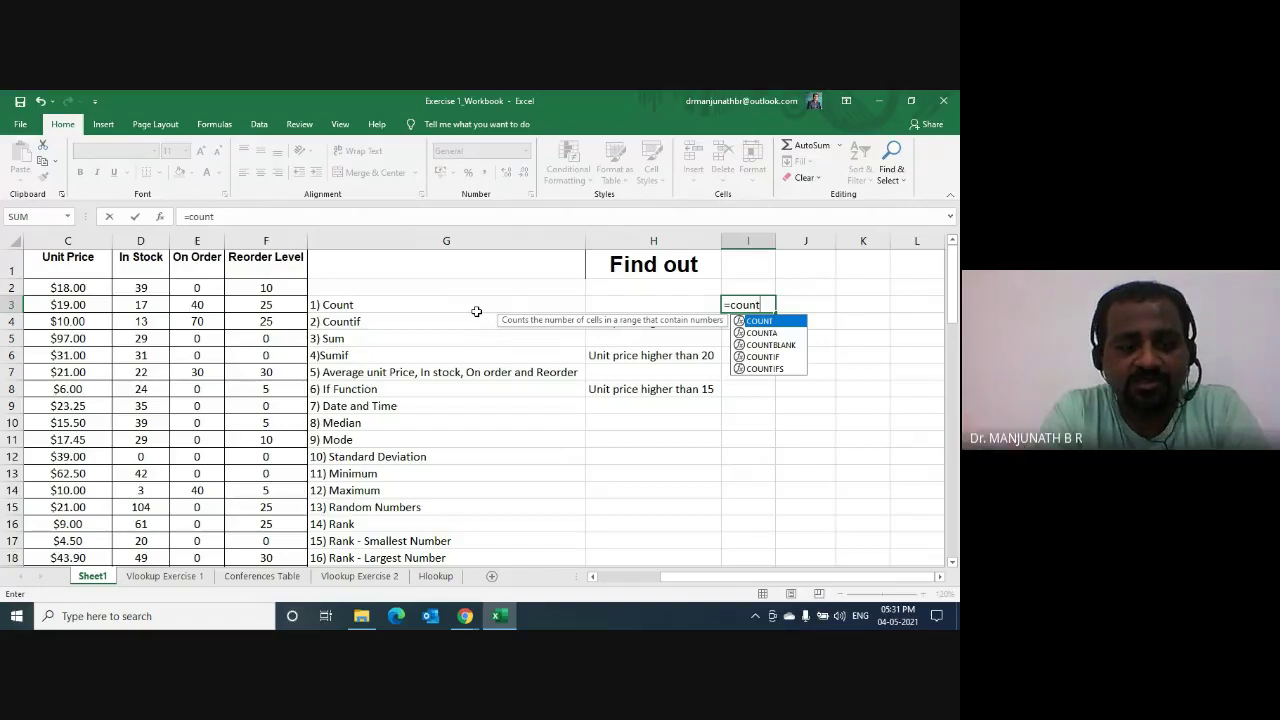
text(()
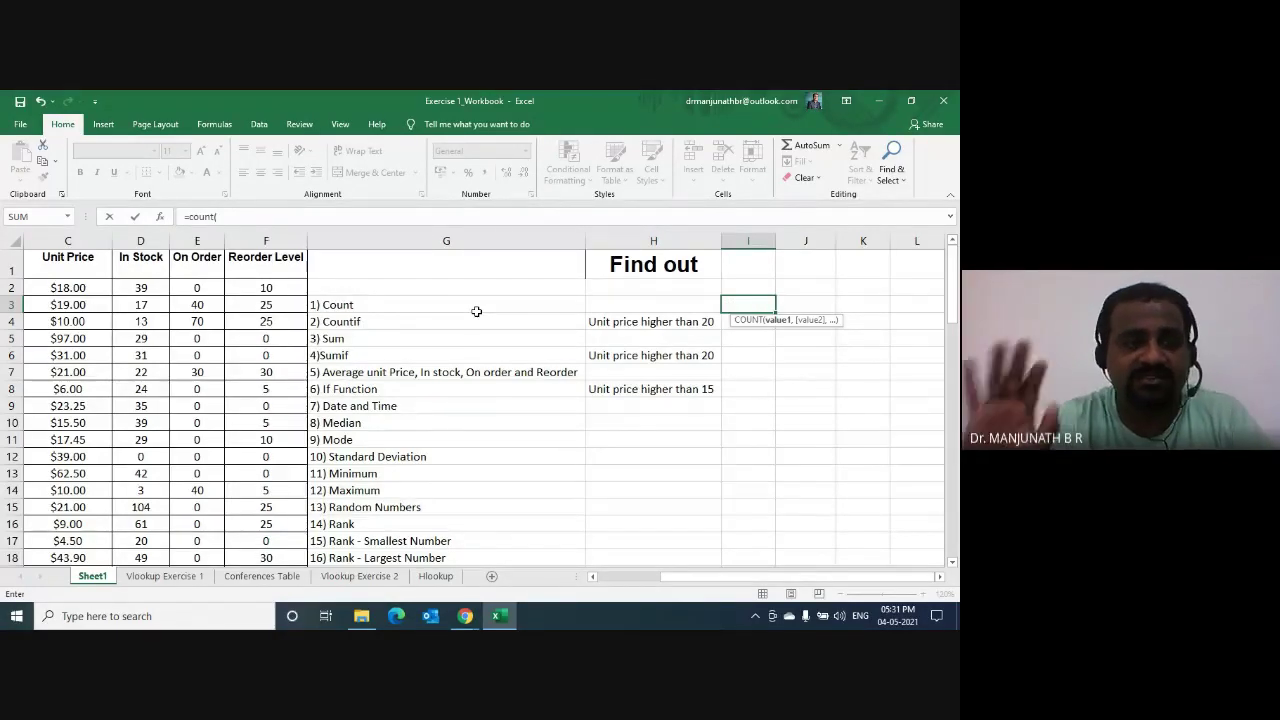
Step: Use the range A2:A68, close the parenthesis and enter it to get 67
key(ctrl+Home)
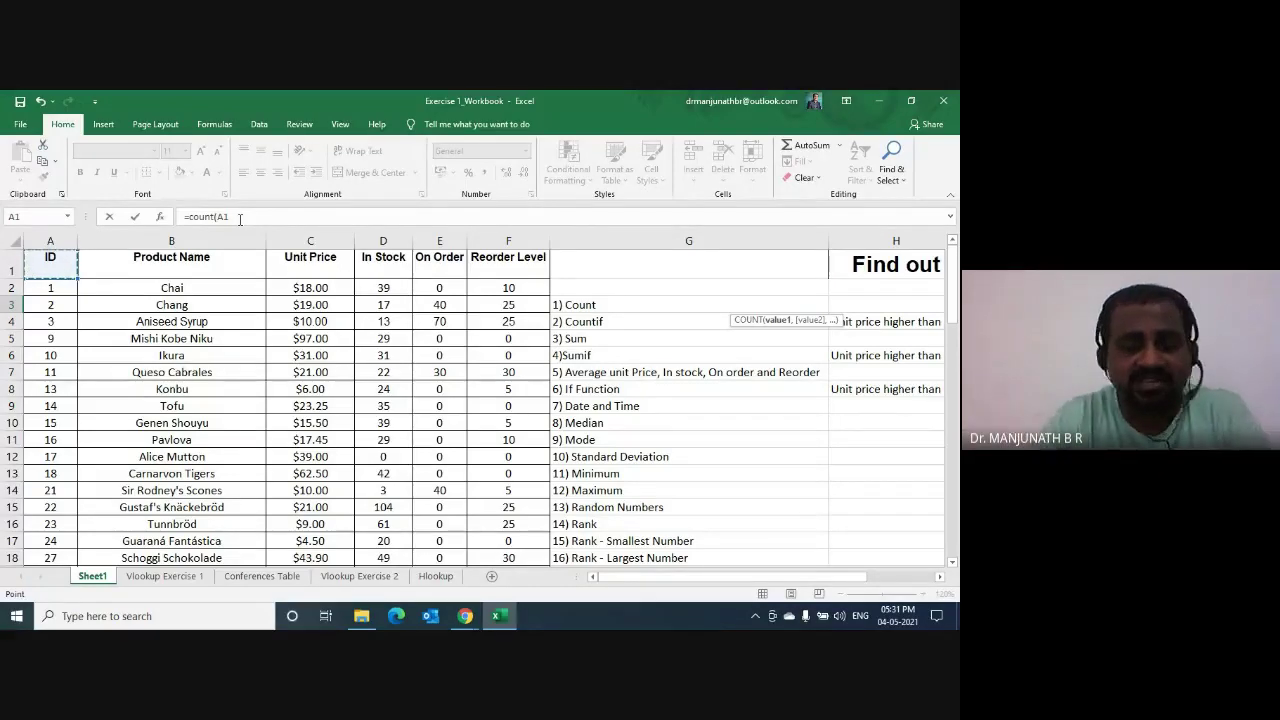
key(Down)
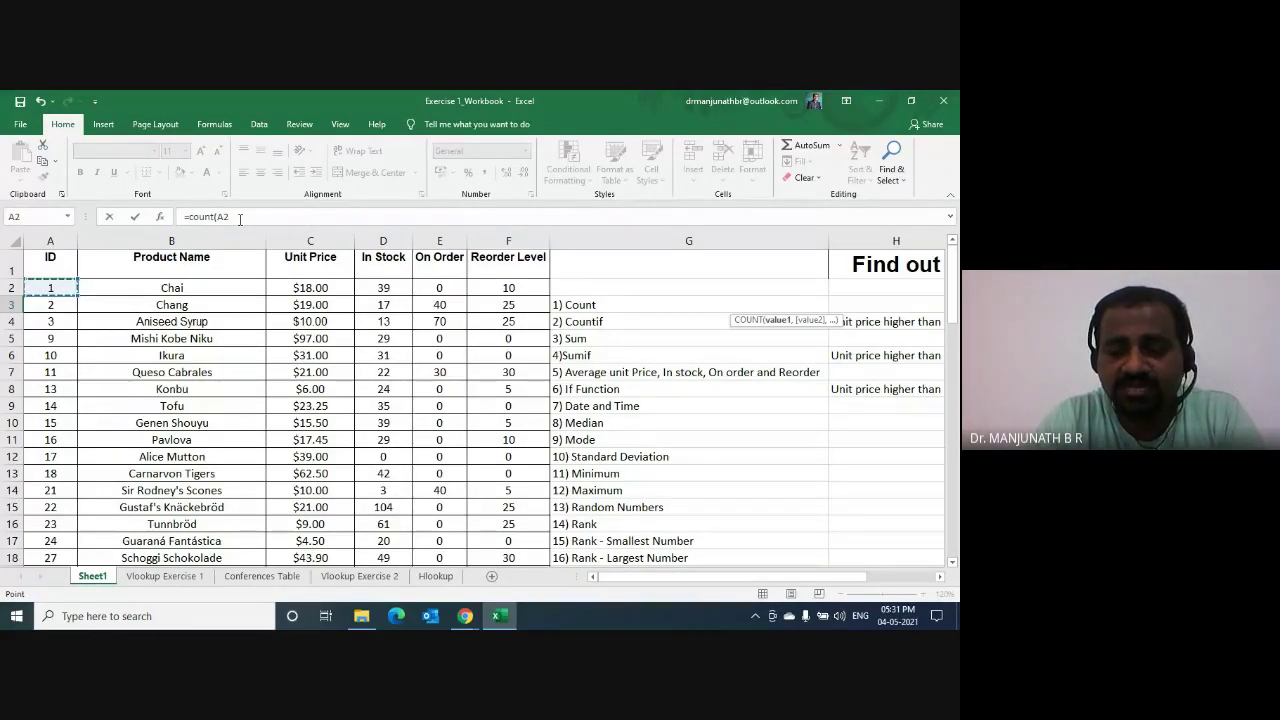
key(ctrl+shift+Down)
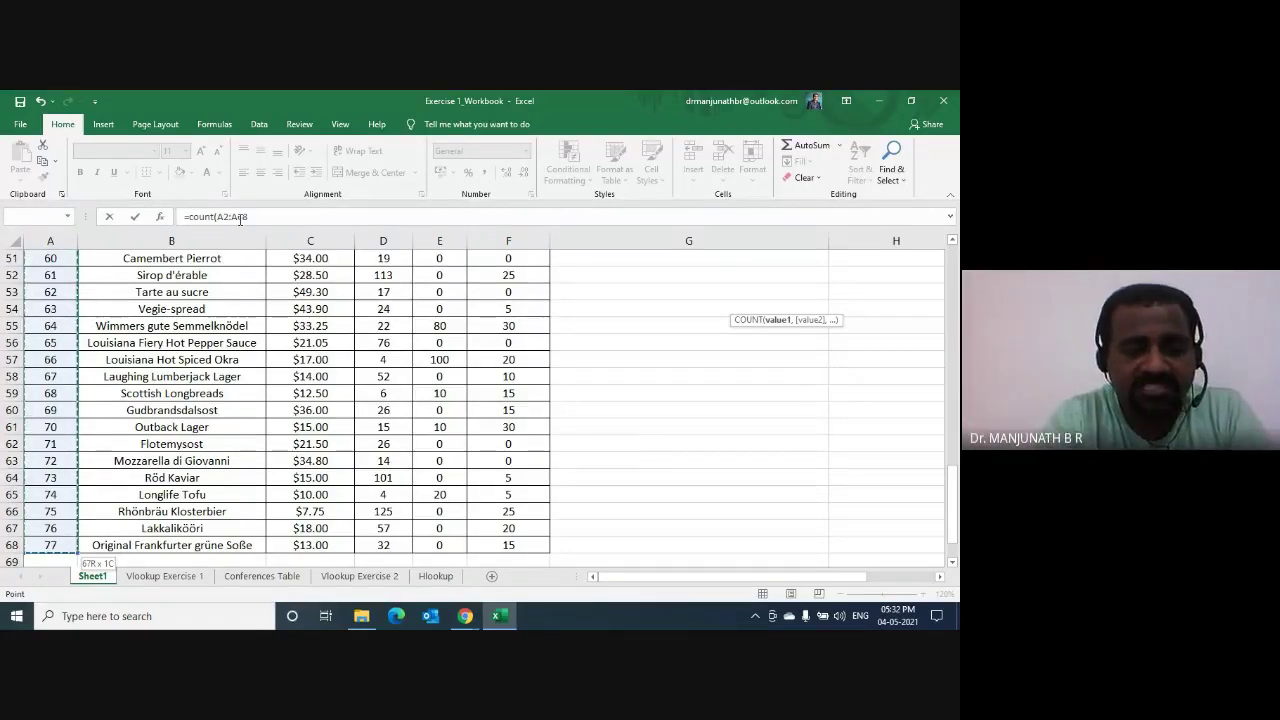
text())
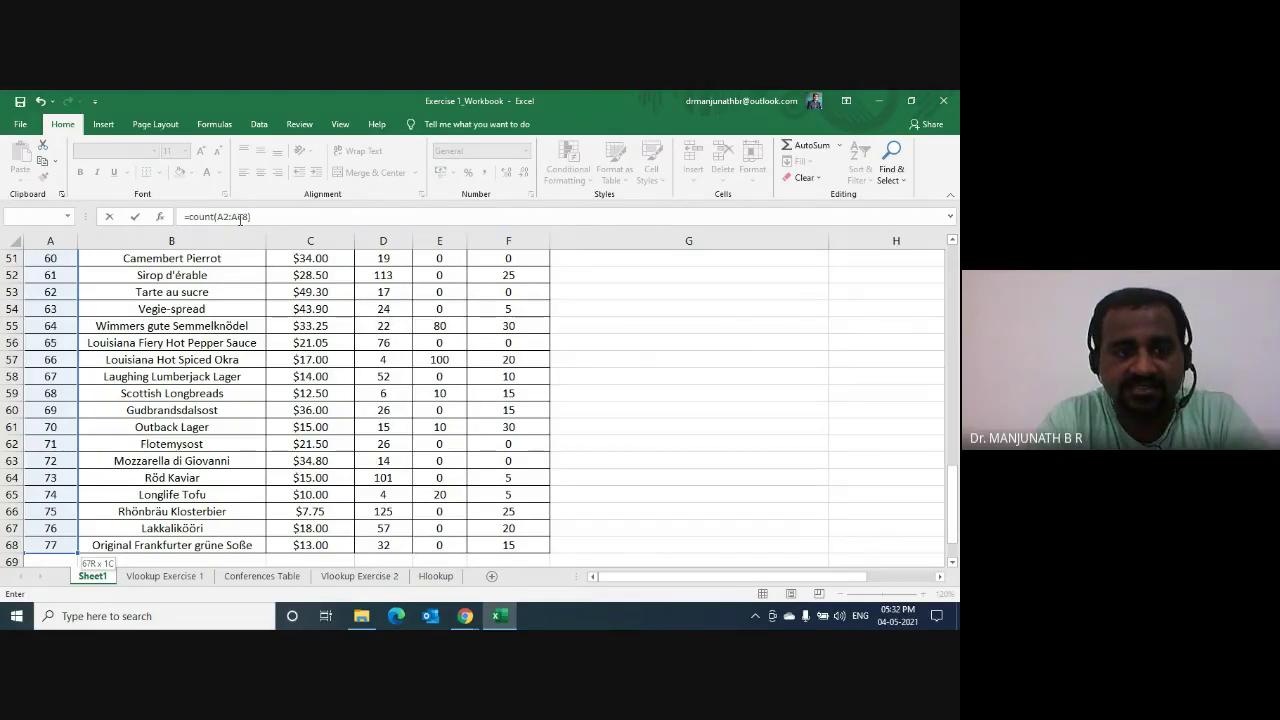
key(Return)
key(Up)
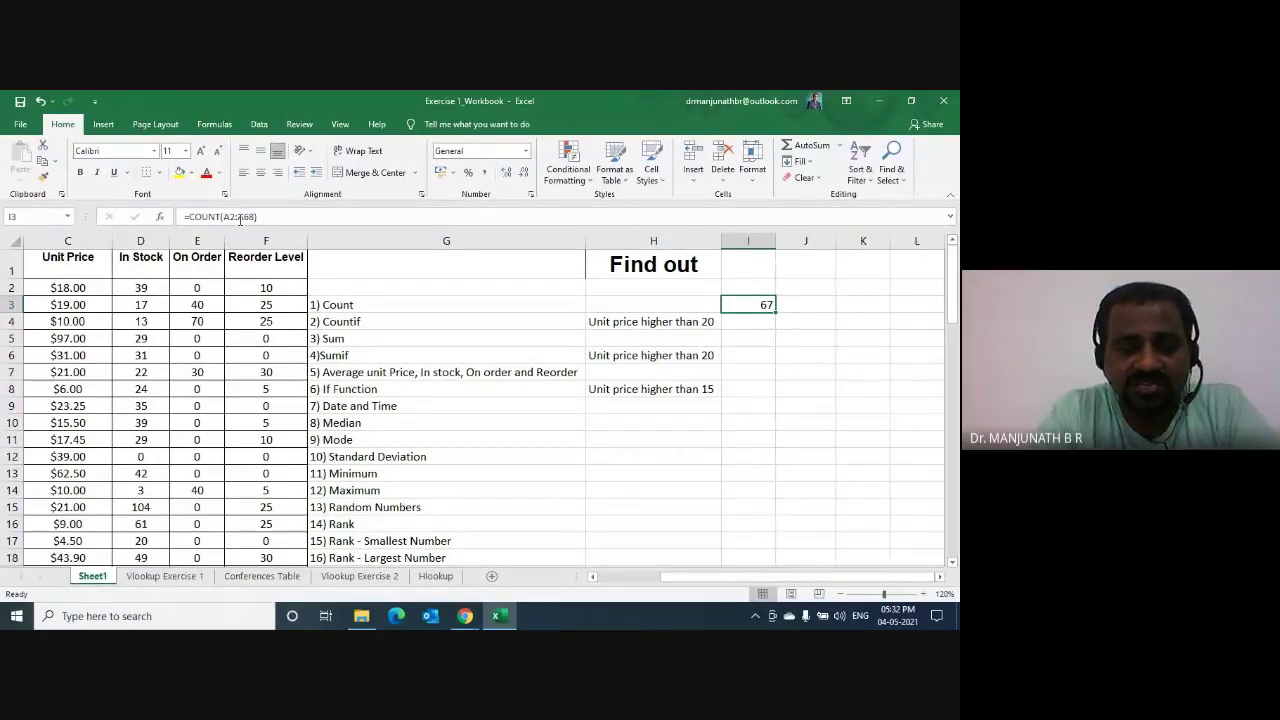
Step: Switch to the Google Meet call and scroll through its 24 participants
mouse_move(468, 618)
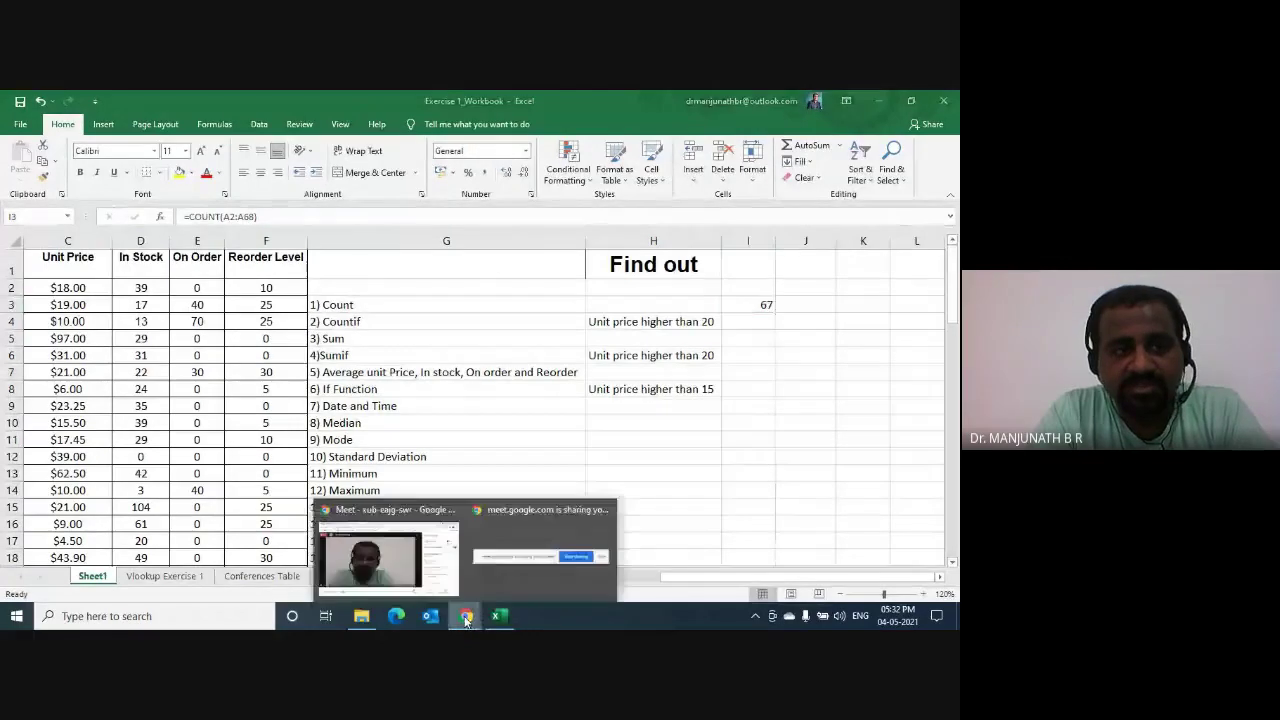
click(385, 560)
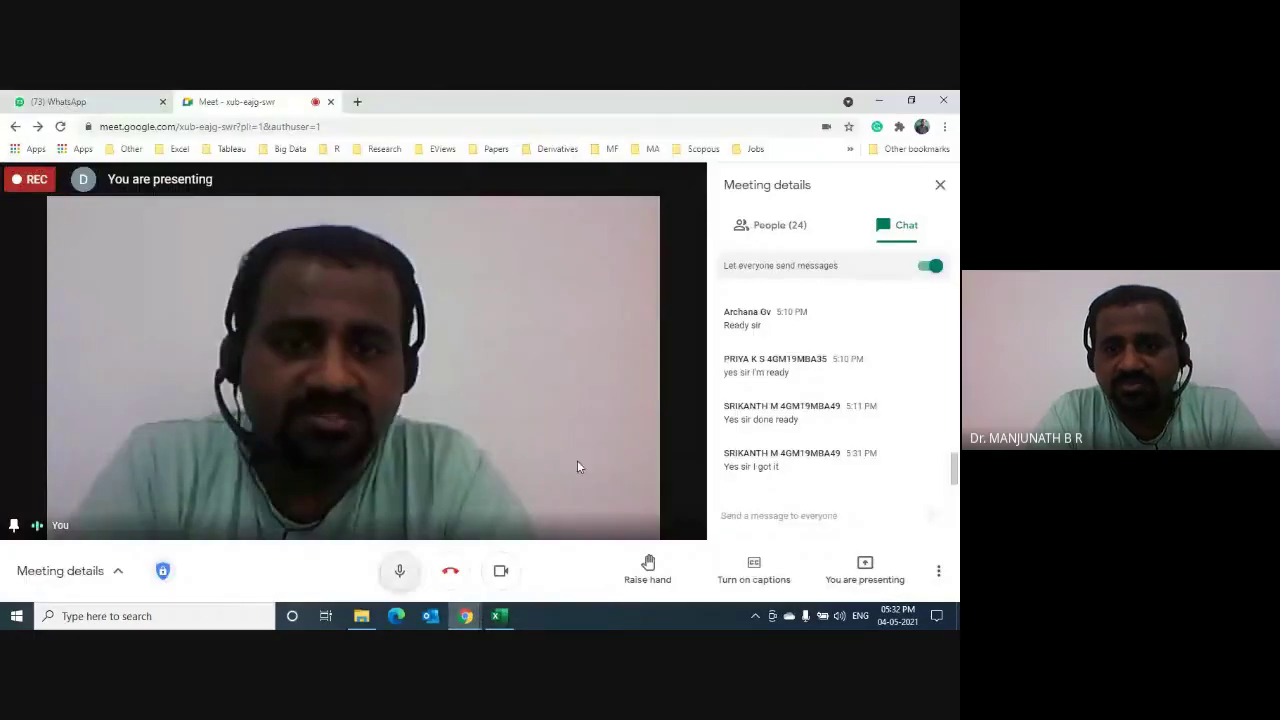
click(805, 229)
scroll(830, 400, down, 1)
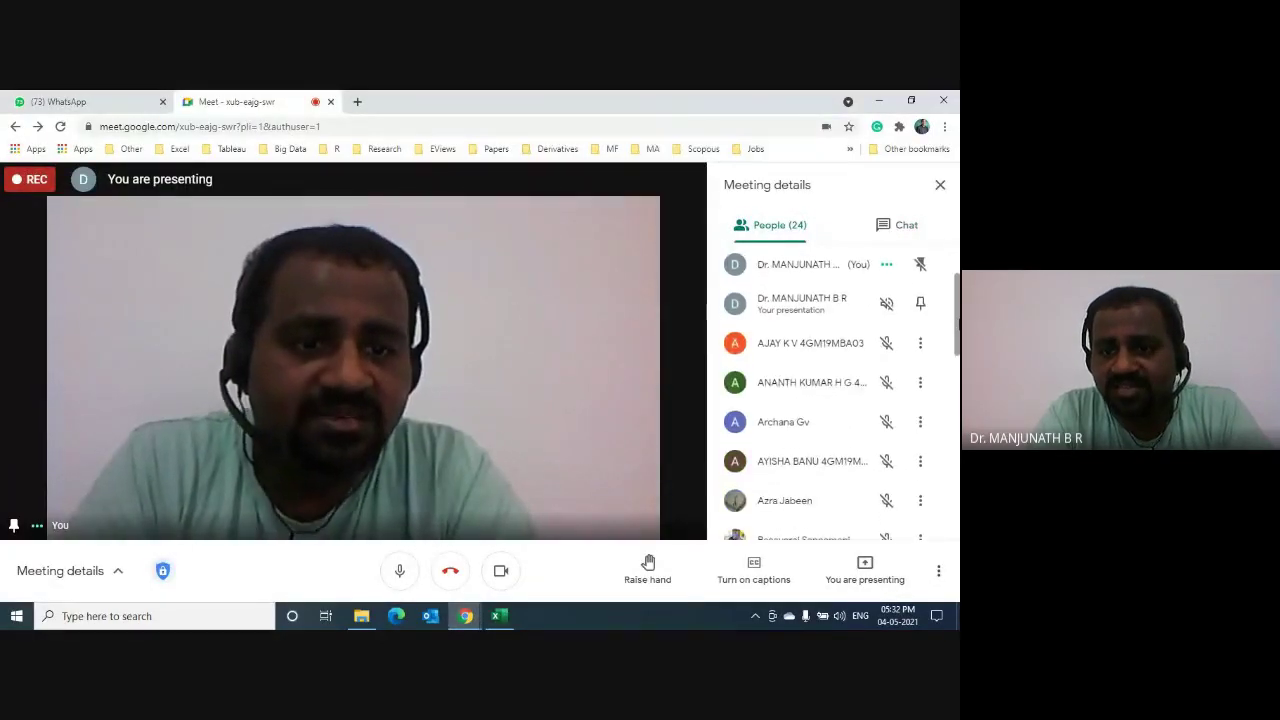
scroll(957, 413, down, 3)
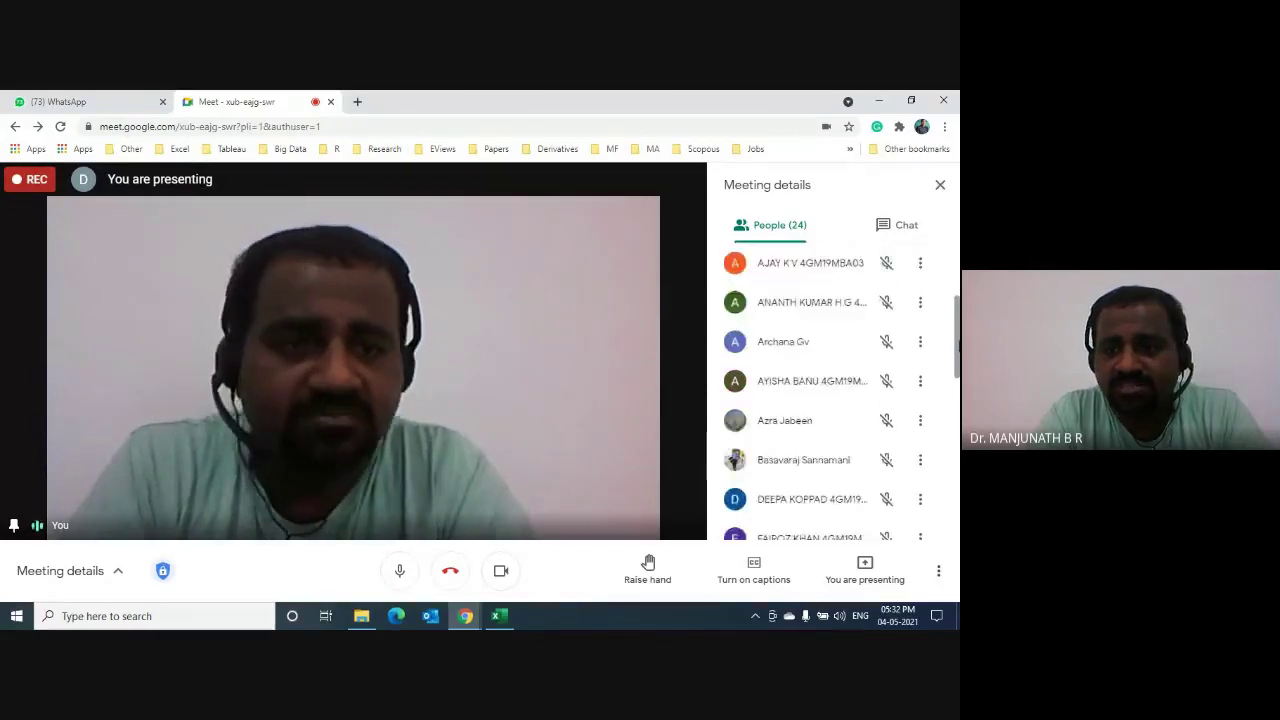
drag(957, 413, 957, 517)
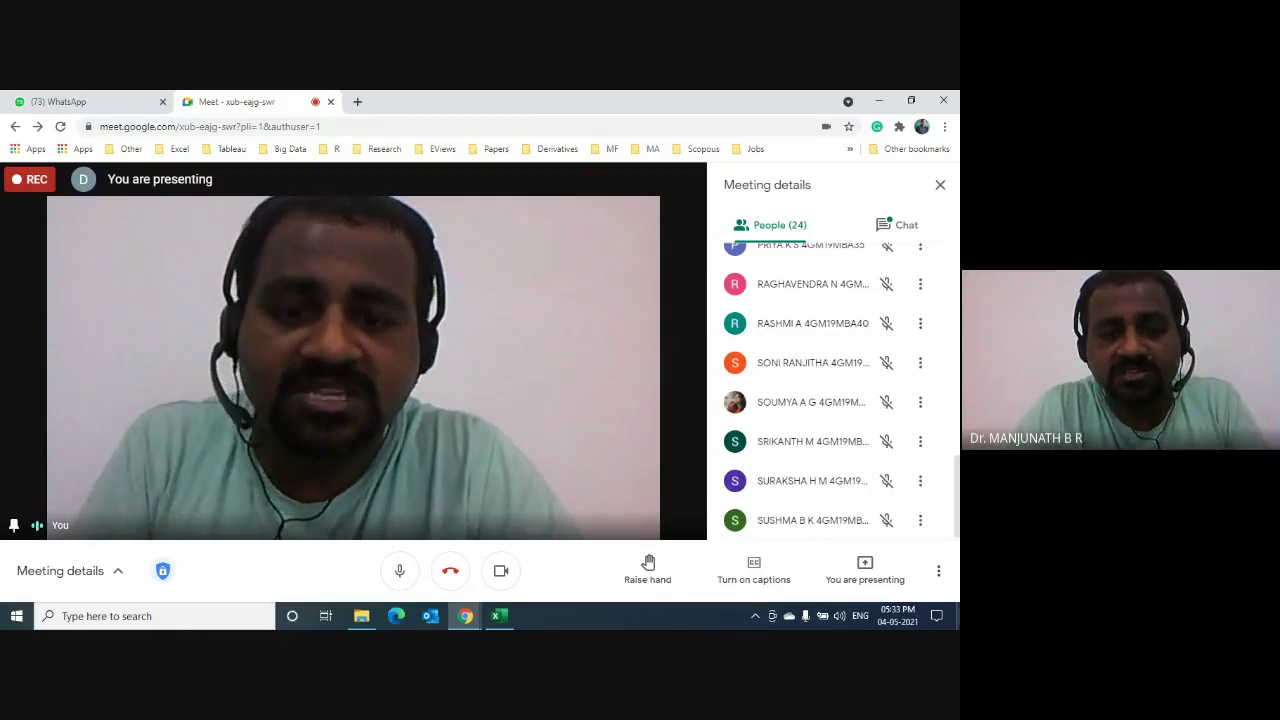
Step: Bring the Excel workbook back to the front and return to A1
click(505, 618)
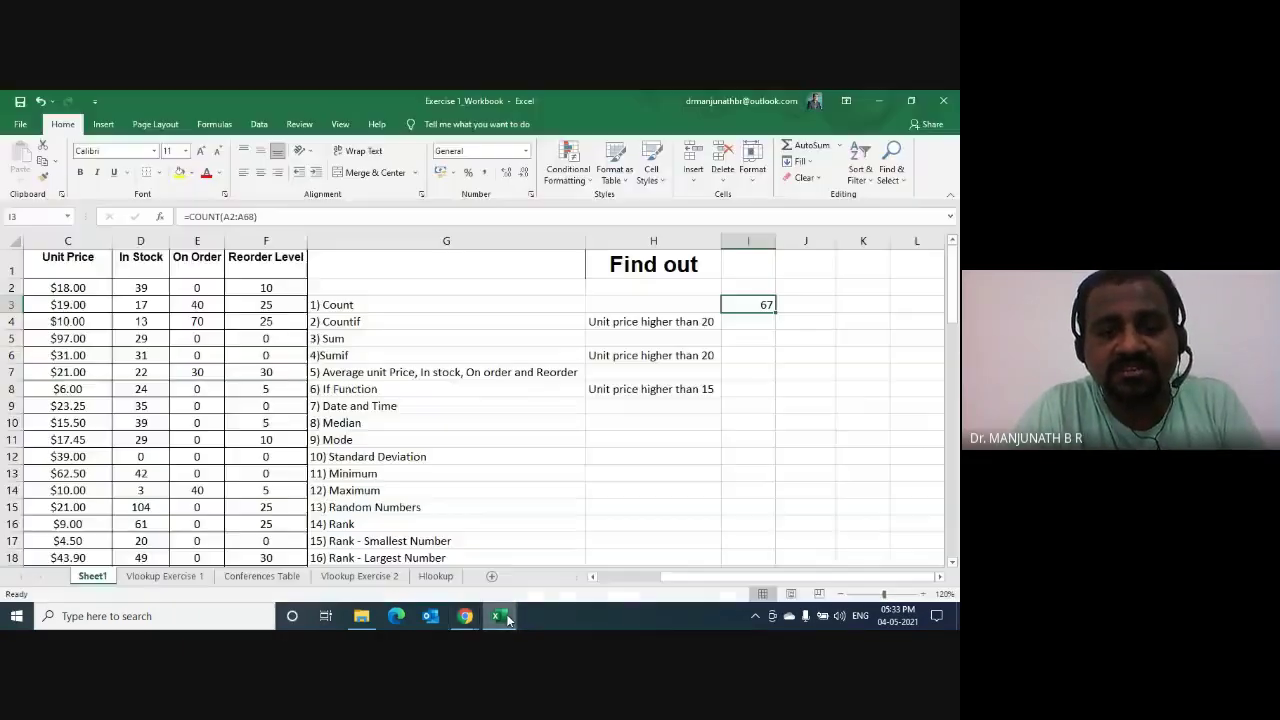
key(Down)
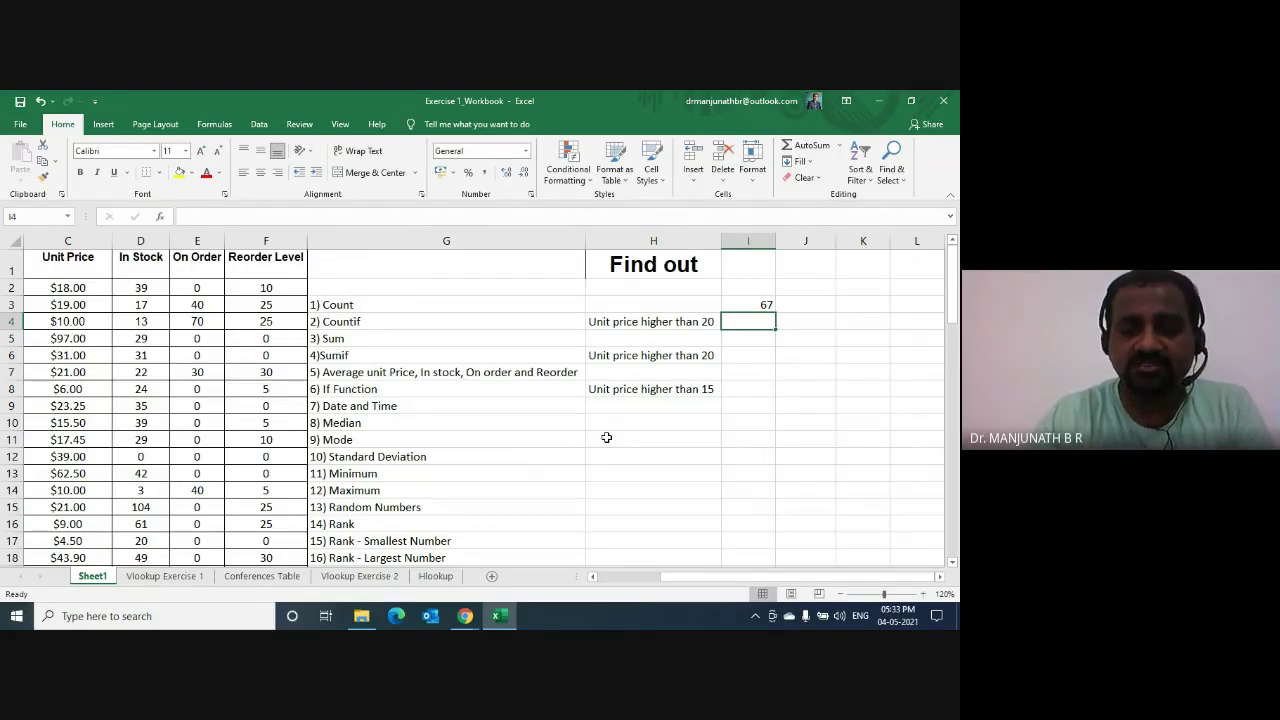
key(ctrl+Home)
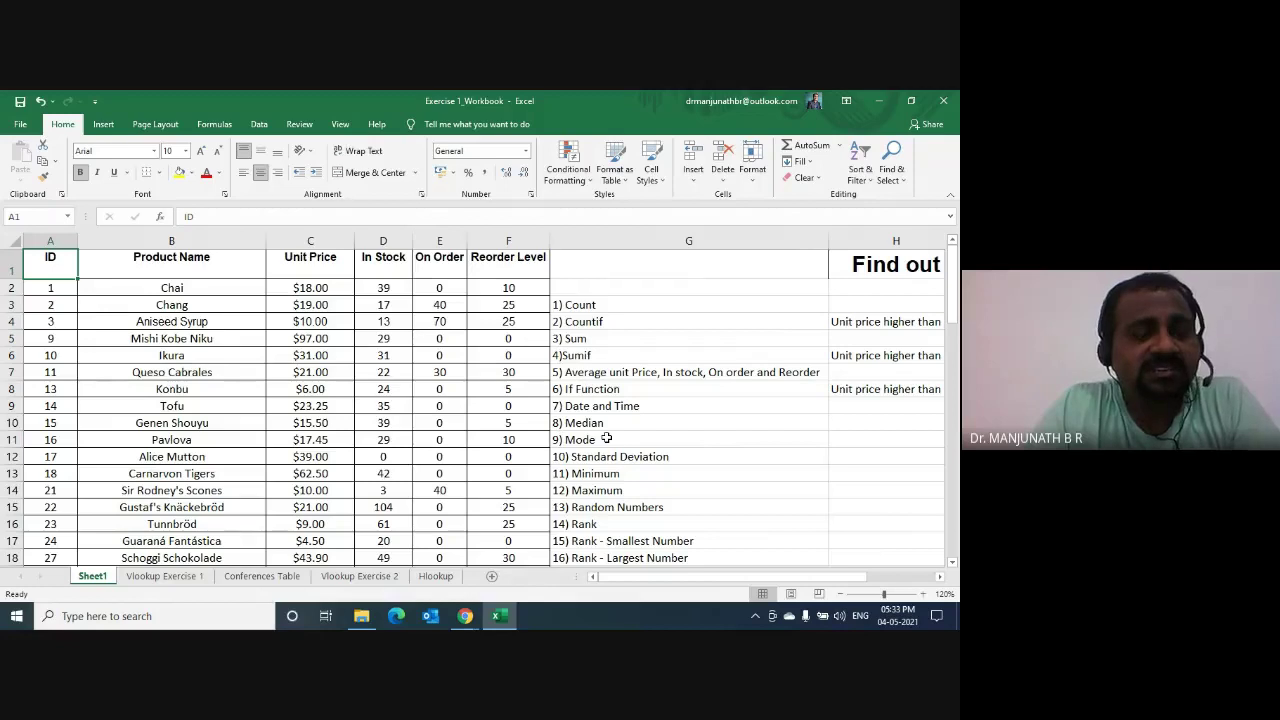
Step: Browse the headers, Countif task and Unit Price values, ending back at A1
key(Right)
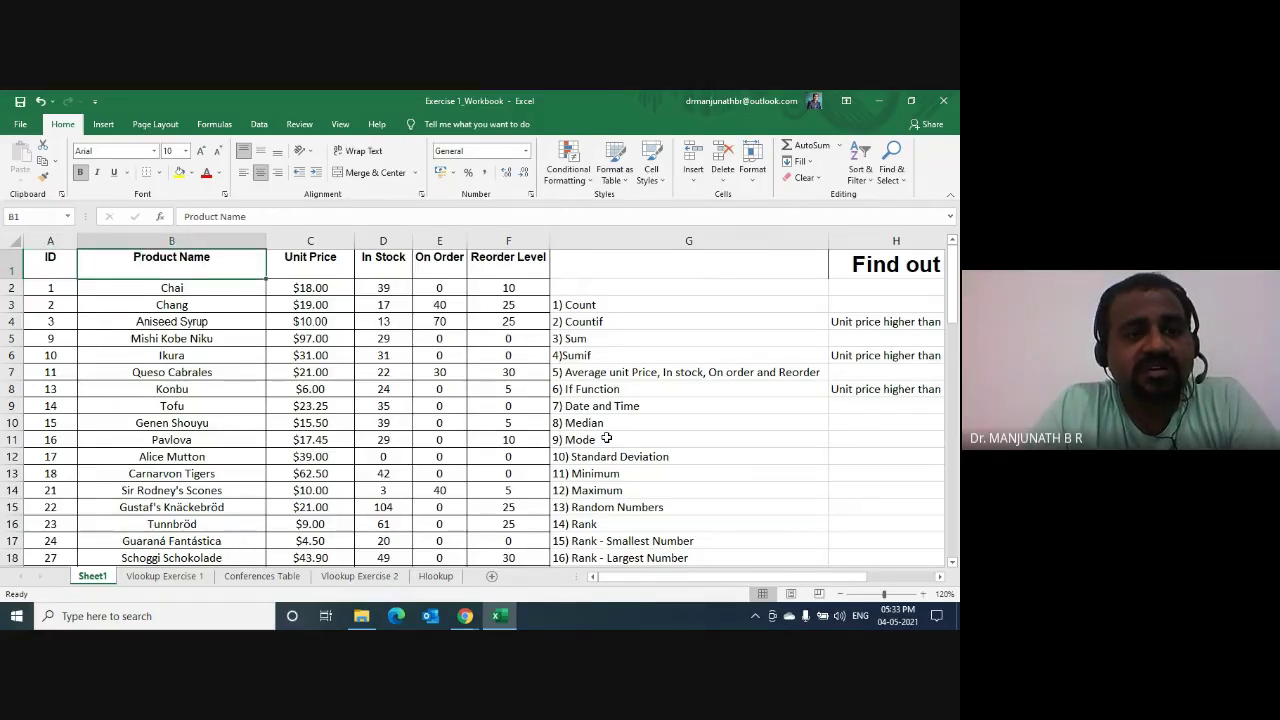
key(Right)
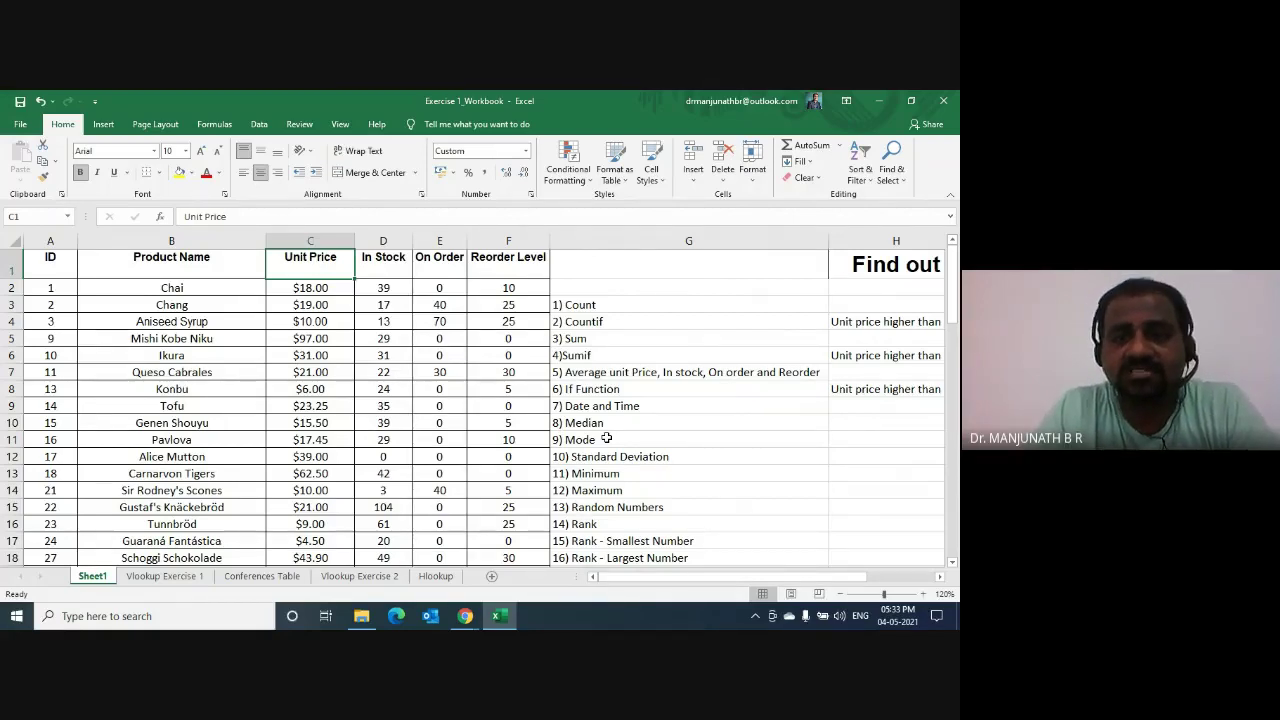
key(Right)
key(Right)
key(Right)
key(Right)
key(Right)
key(Right)
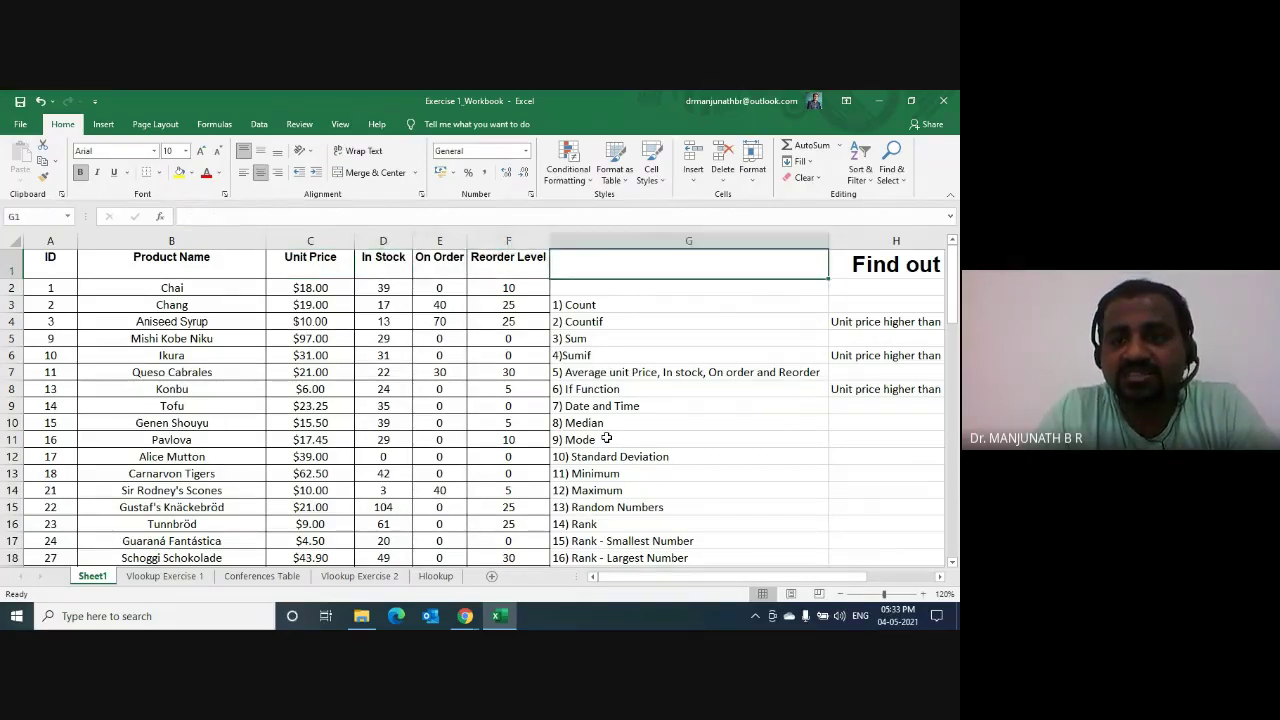
key(Down)
key(Down)
key(Down)
key(Left)
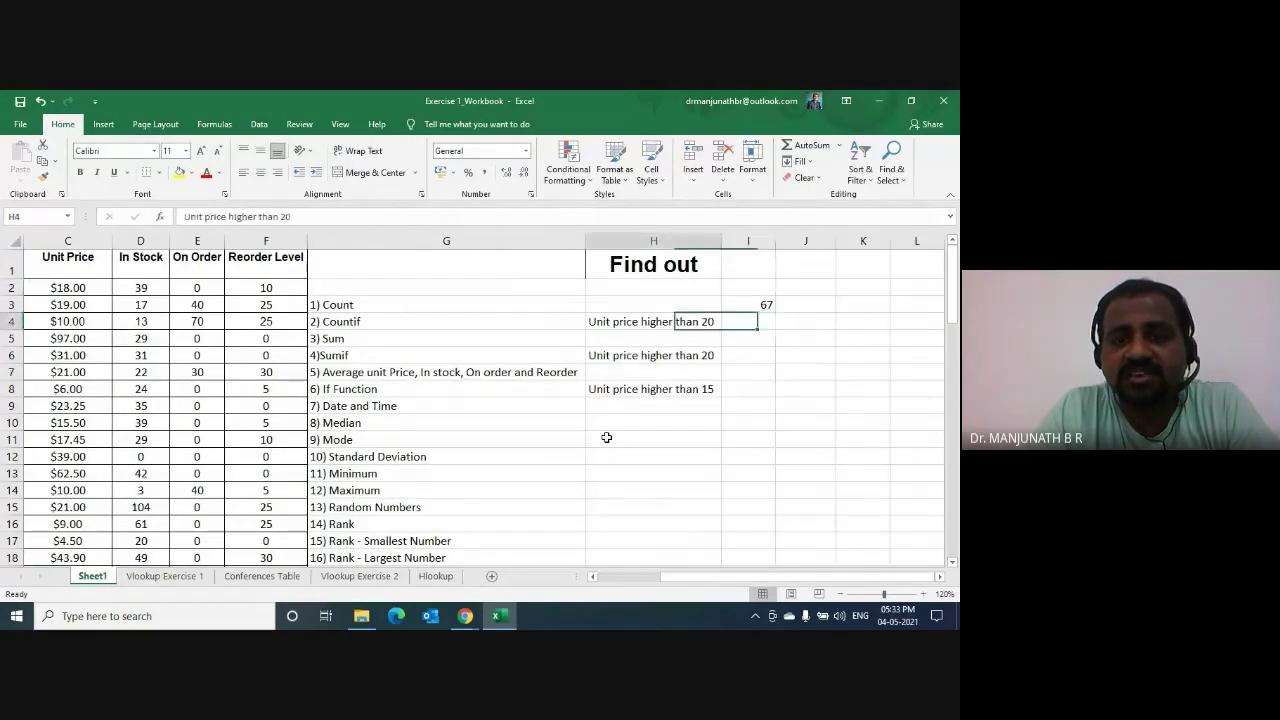
key(Left)
key(Left)
key(Left)
key(Left)
key(Left)
key(Left)
key(Left)
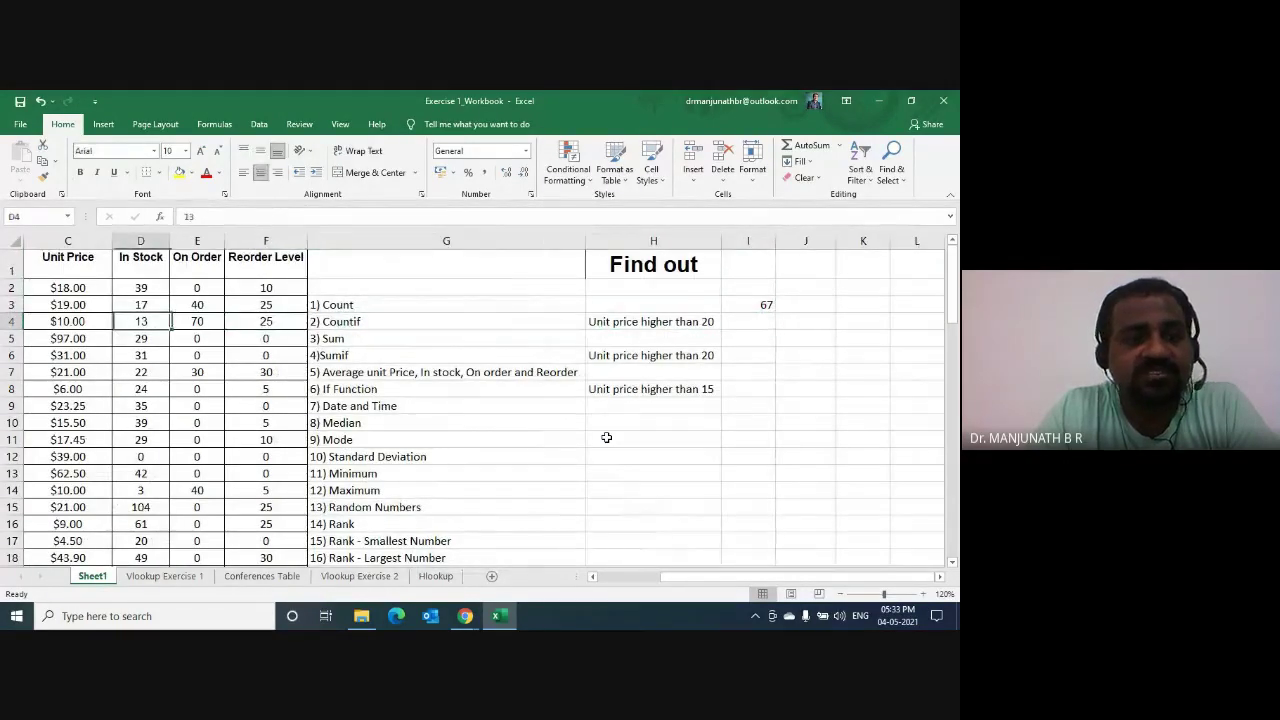
key(Right)
key(Right)
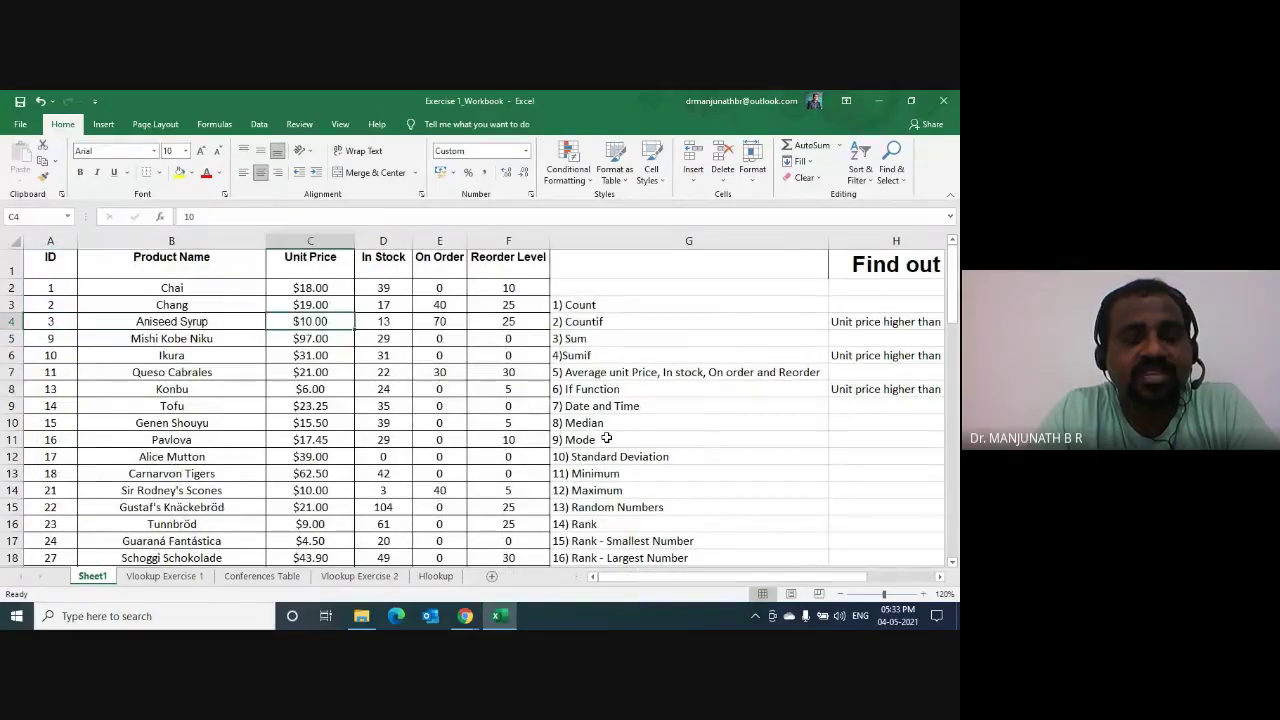
key(Up)
key(Up)
key(Up)
key(Down)
key(Down)
key(Down)
key(Down)
key(Down)
key(Down)
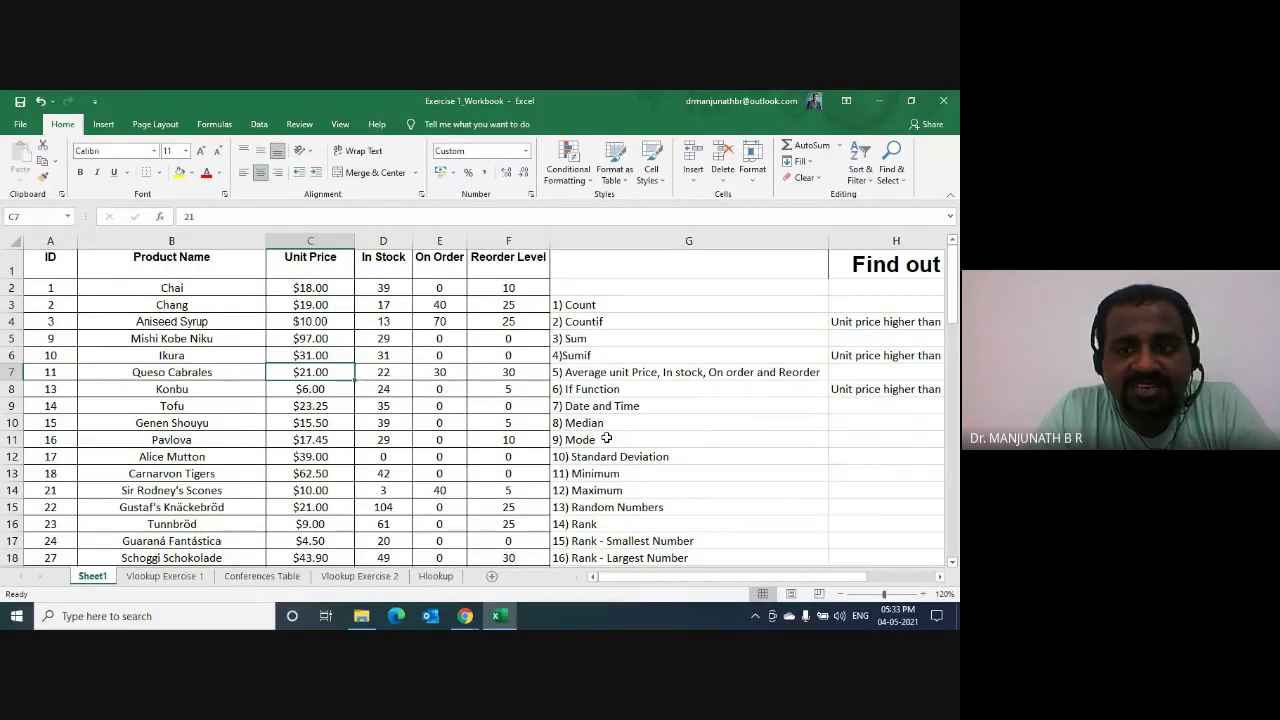
key(Down)
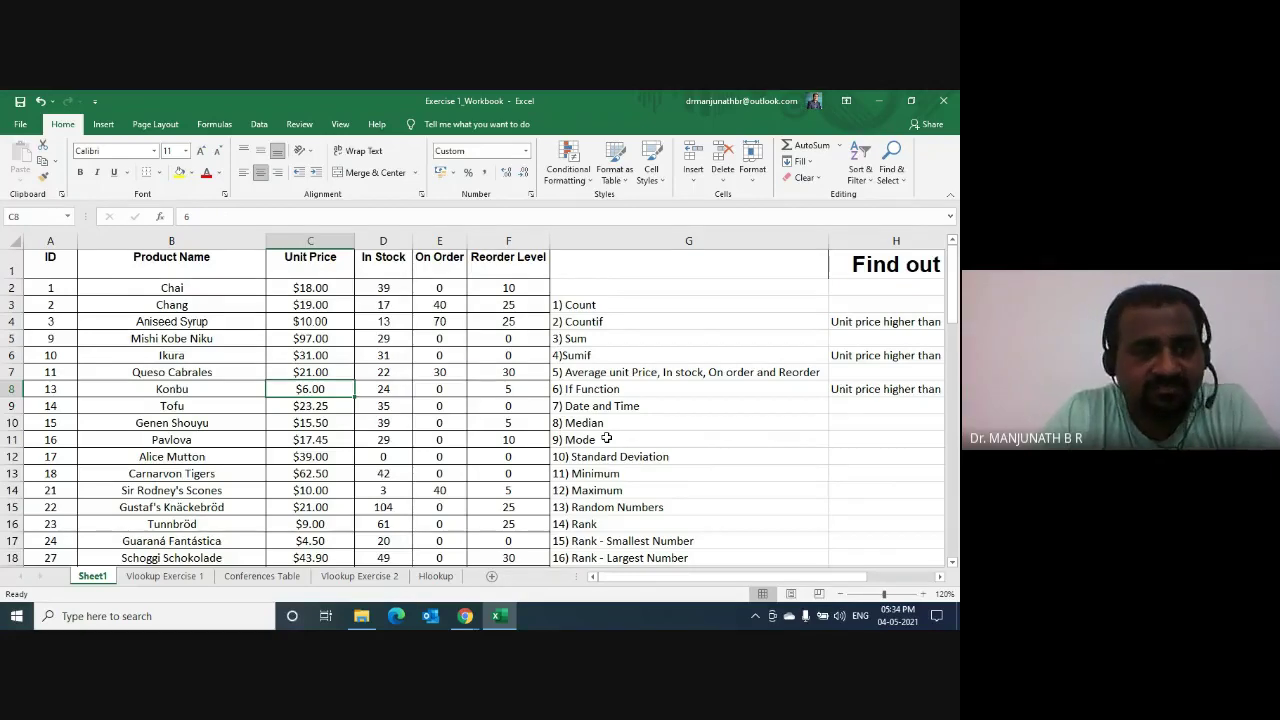
key(ctrl+Home)
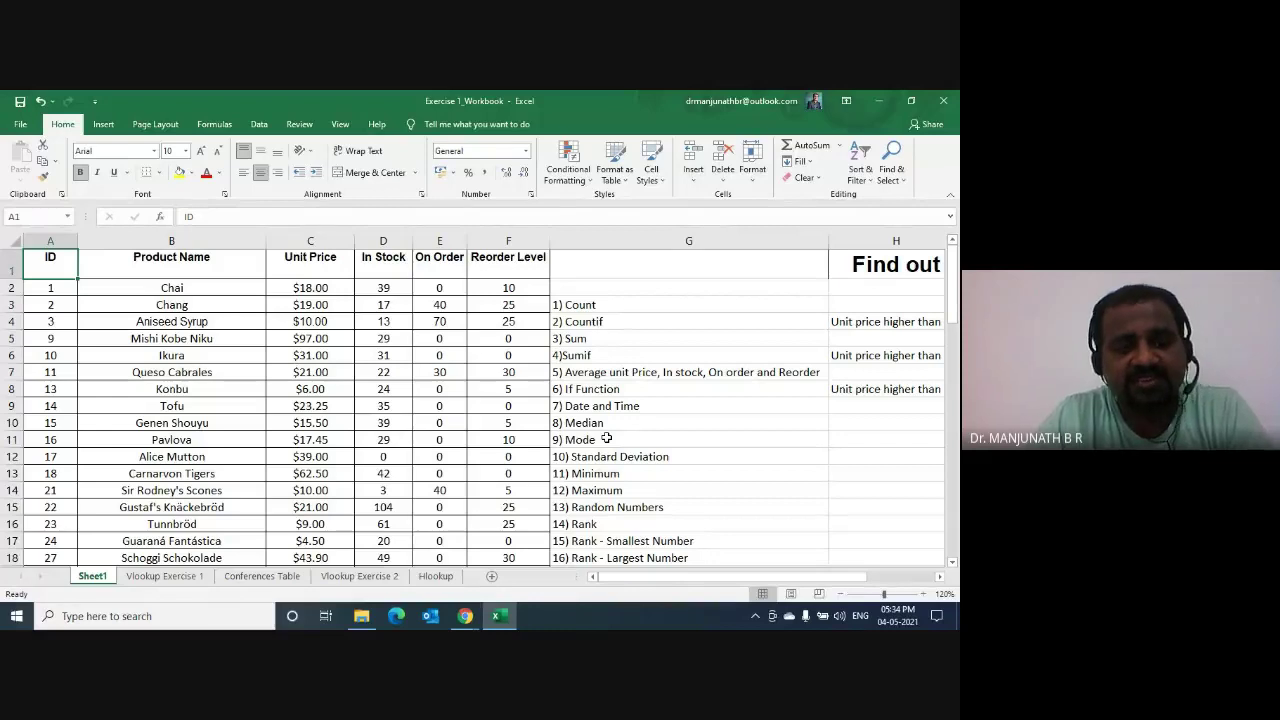
key(ctrl+shift+l)
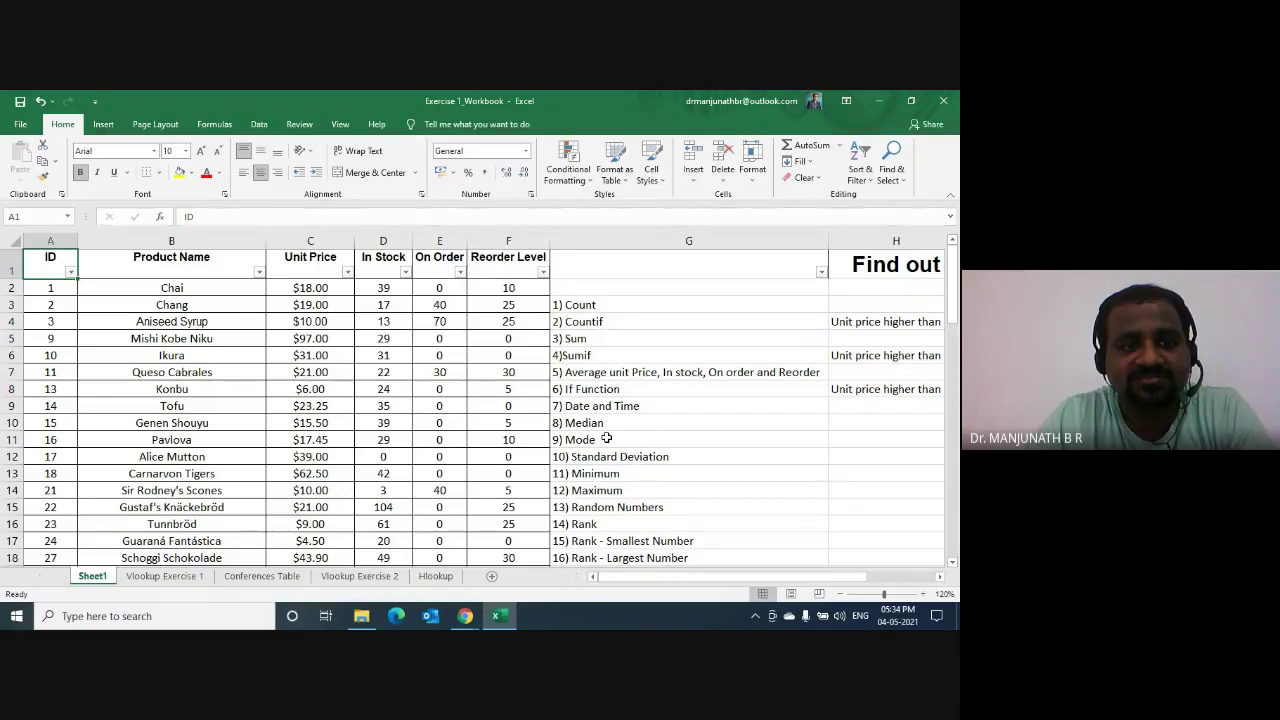
key(ctrl+shift+l)
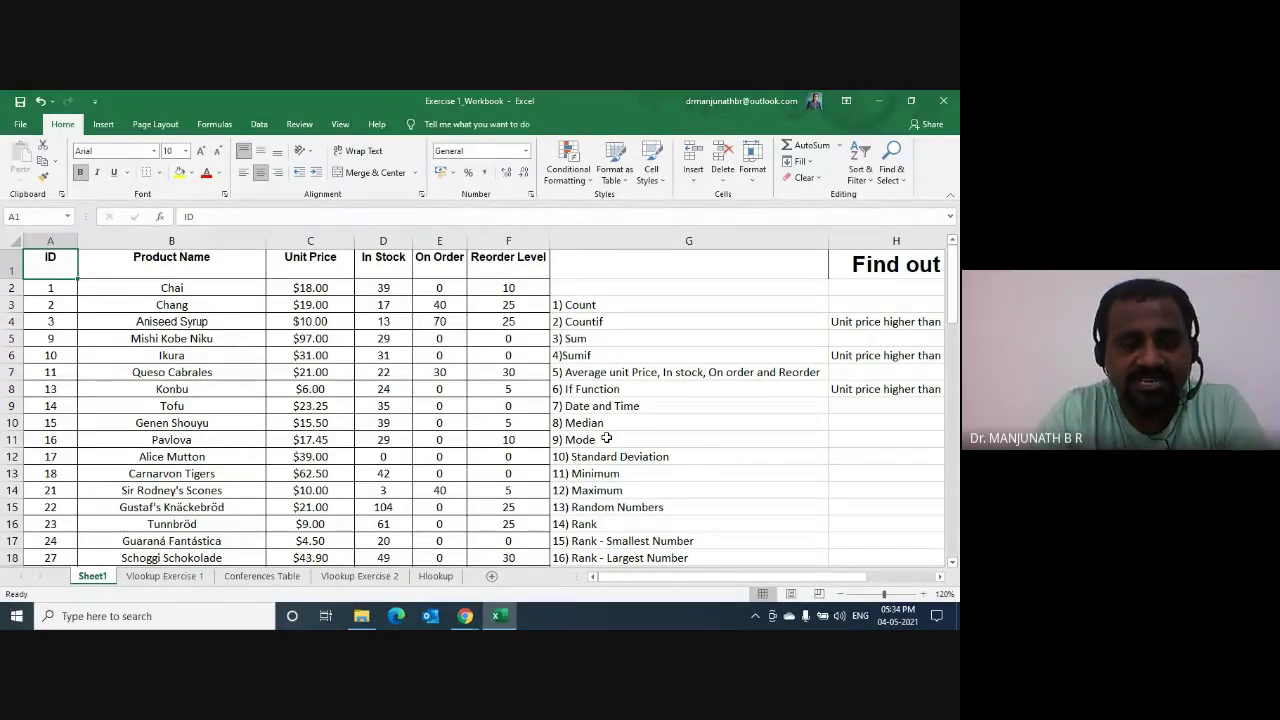
key(ctrl+shift+l)
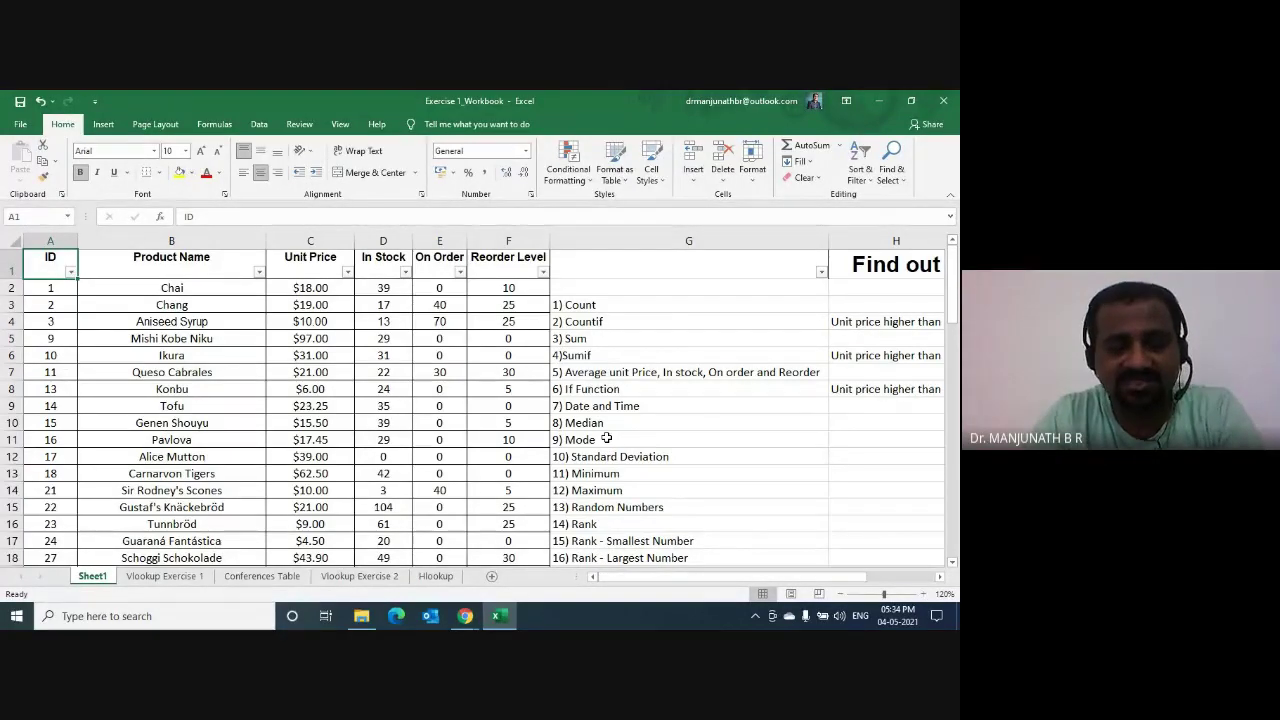
key(ctrl+shift+l)
key(shift+Right)
key(shift+Right)
key(shift+Right)
key(shift+Right)
key(shift+Right)
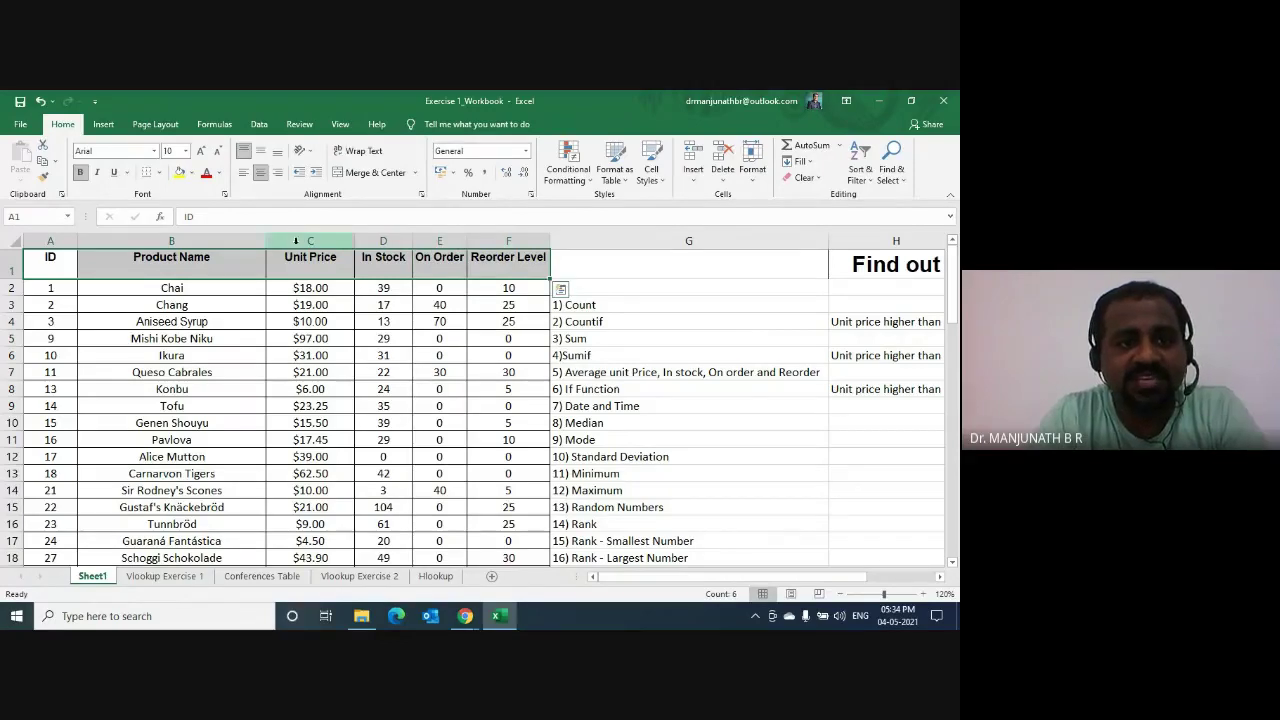
Step: Fill the ID–Reorder Level header row yellow, then toggle filter dropdowns on and off
click(179, 172)
click(216, 366)
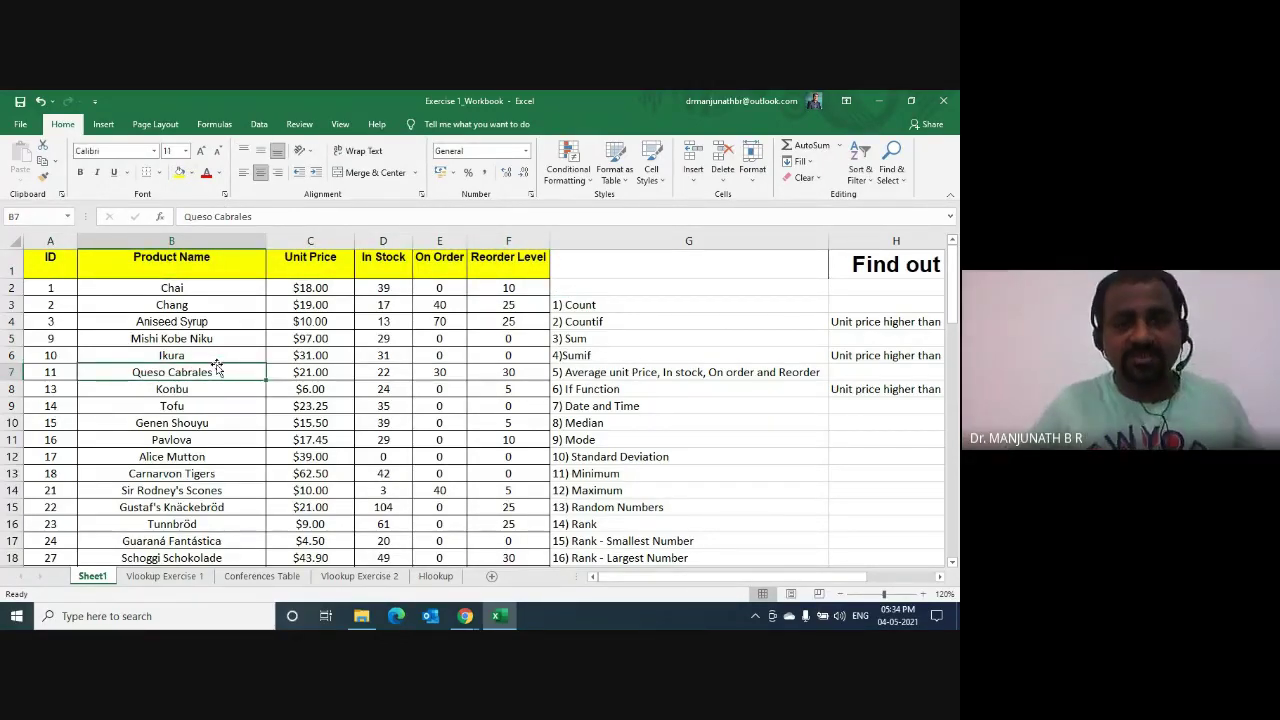
key(ctrl+Home)
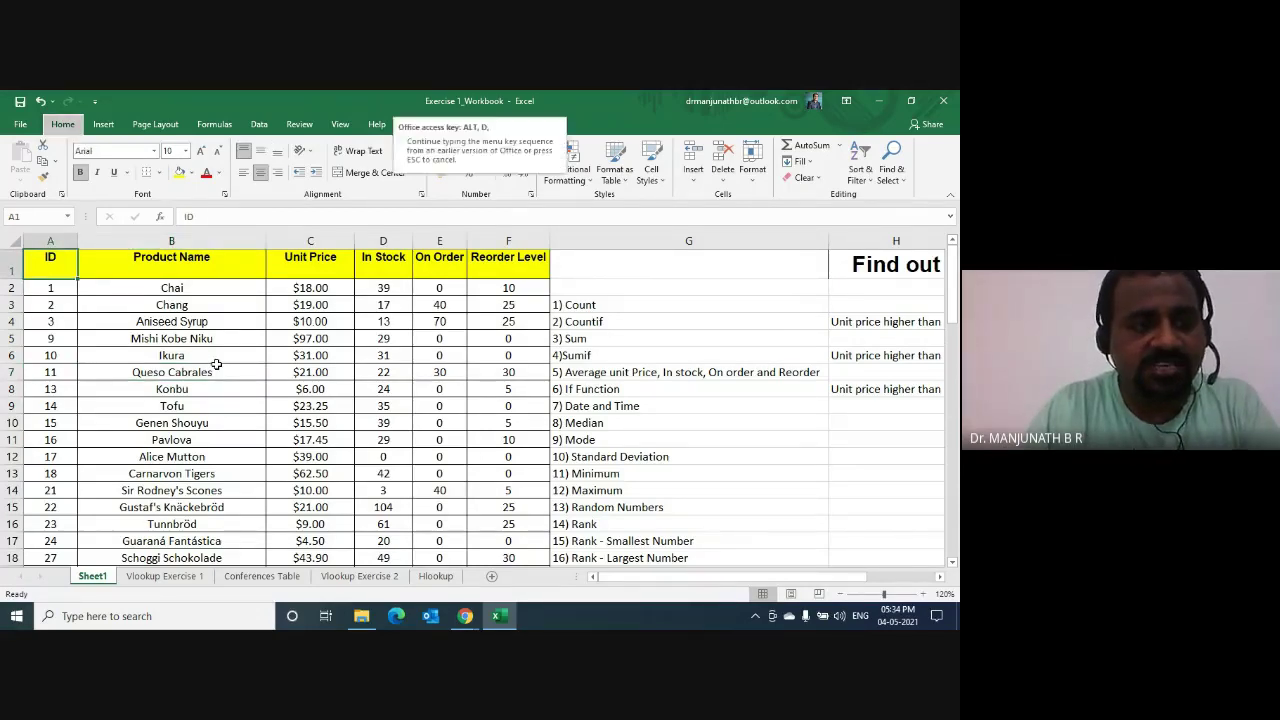
key(ctrl+shift+l)
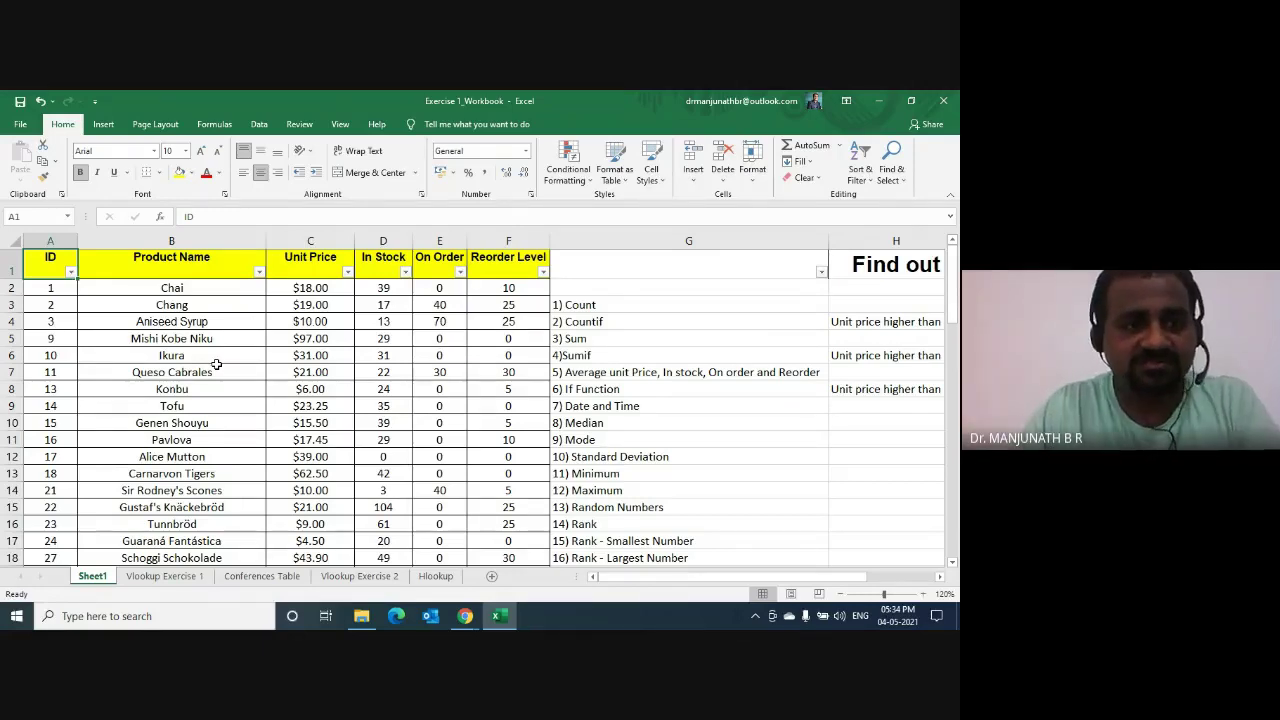
key(ctrl+shift+l)
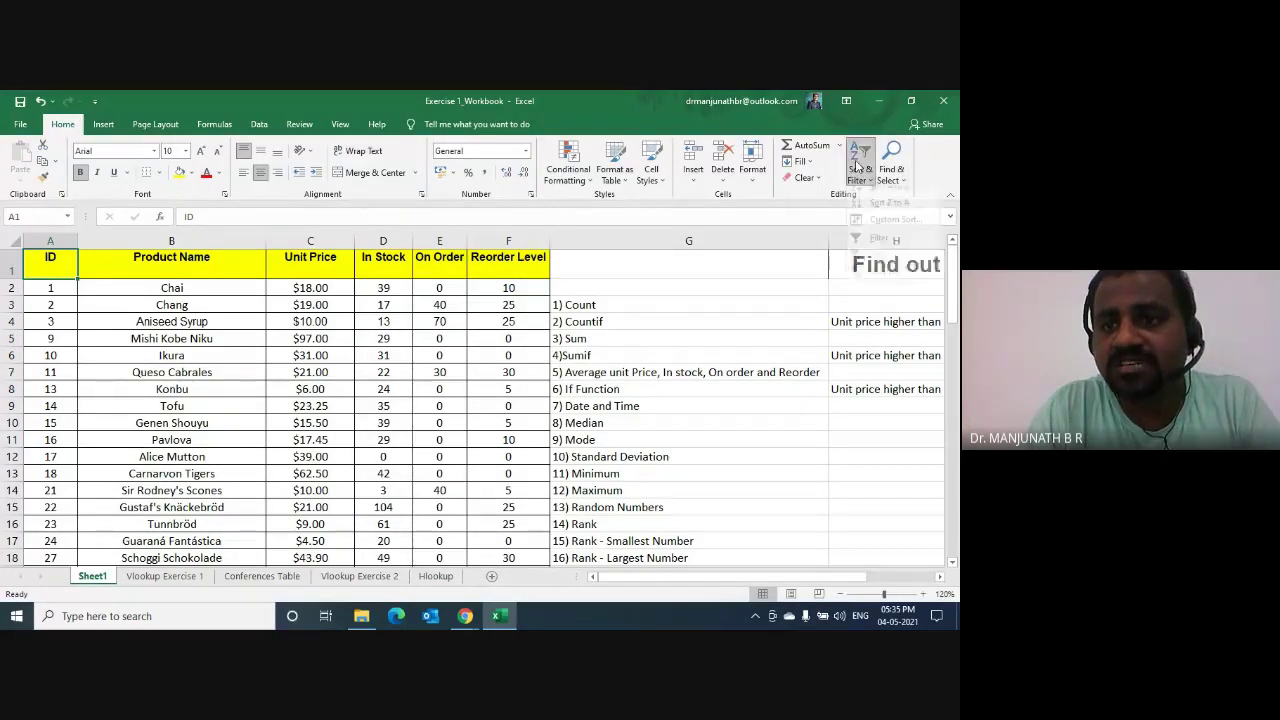
Step: Turn on AutoFilter dropdowns for header row A–G, then bring Google Meet forward
click(857, 177)
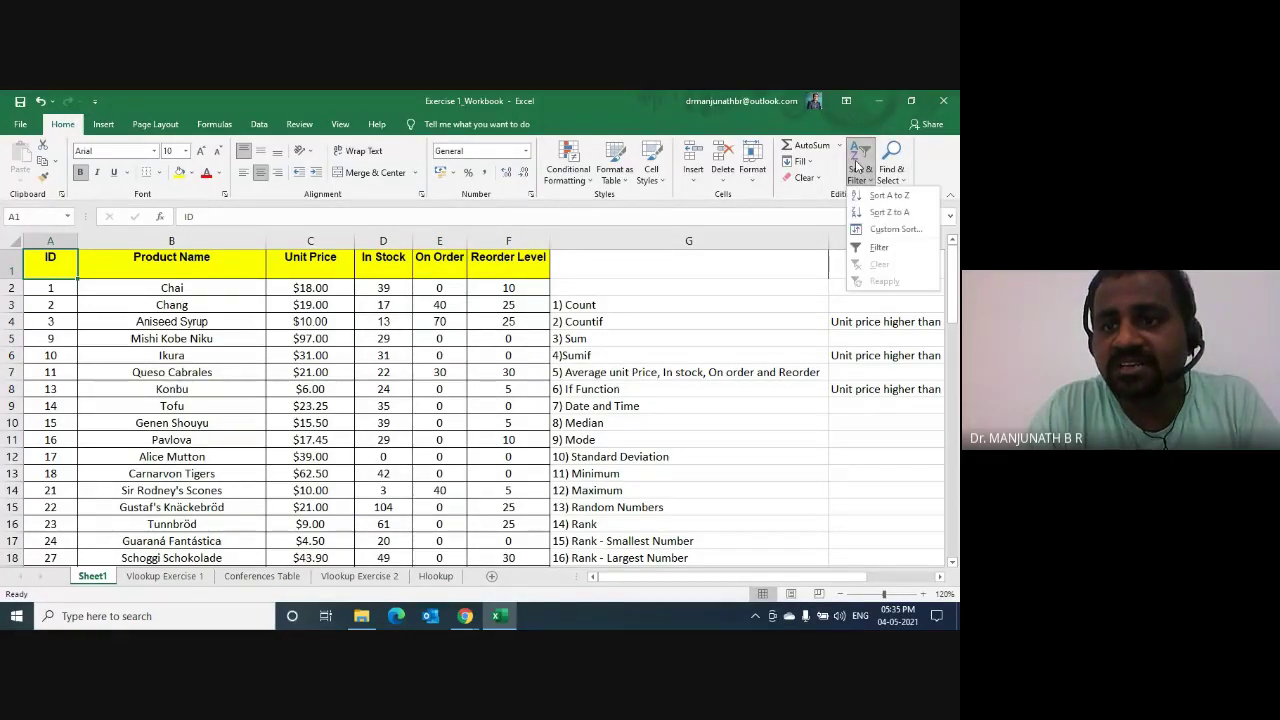
click(884, 247)
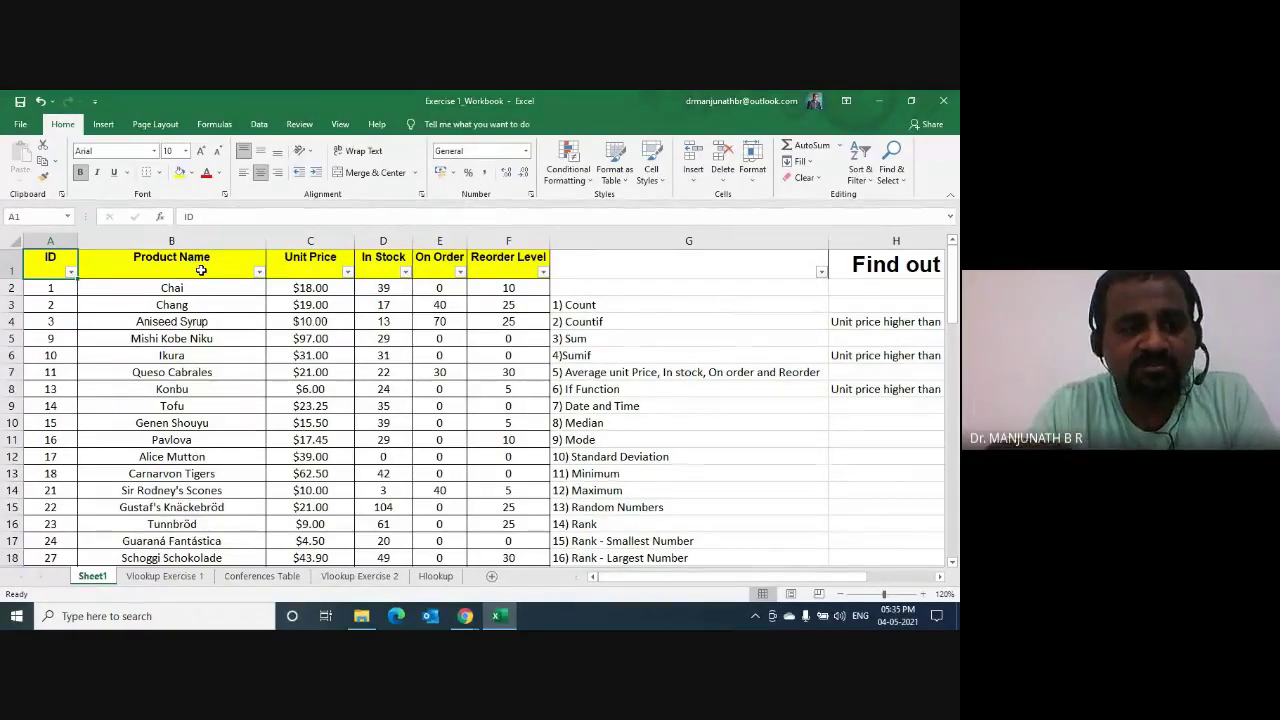
key(ctrl+shift+l)
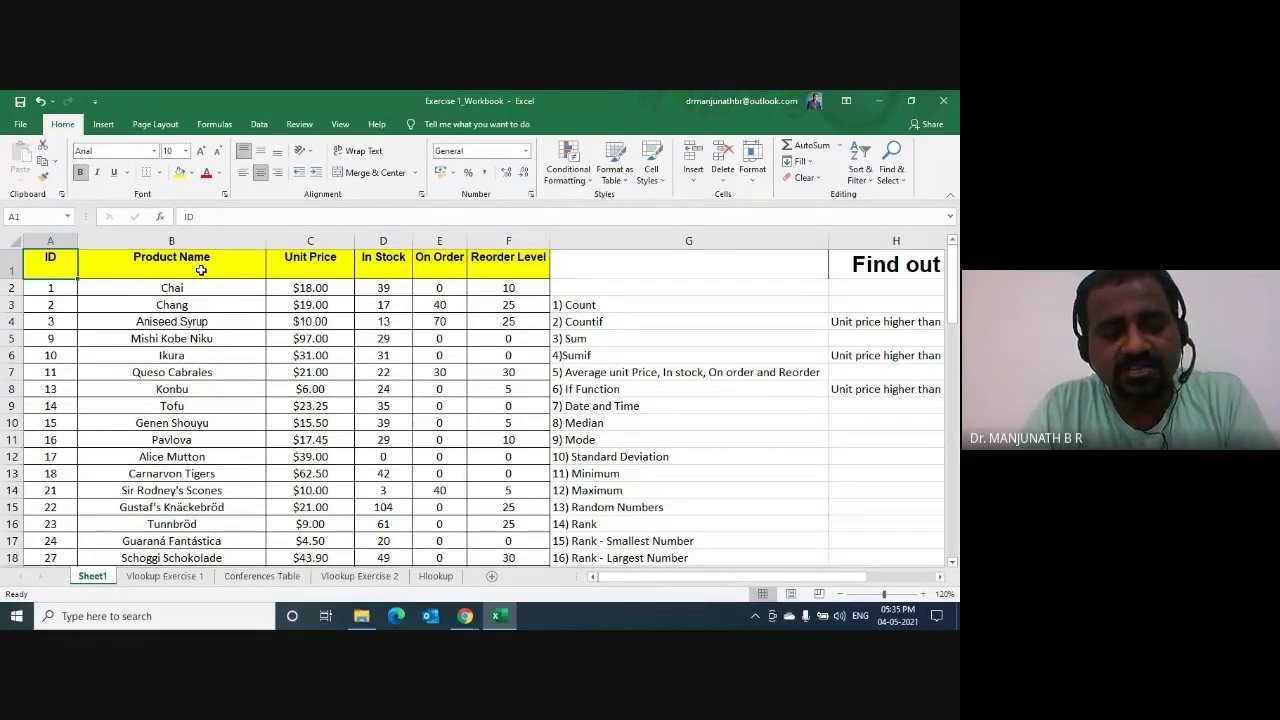
key(alt)
key(alt)
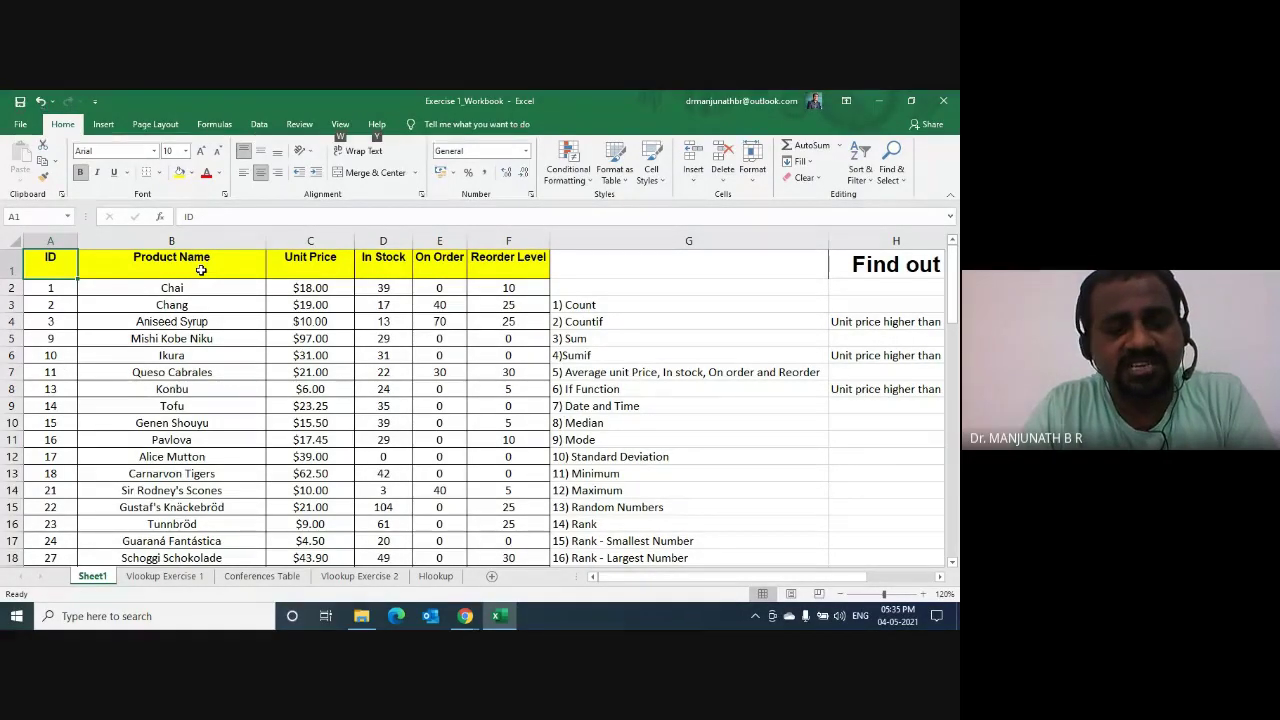
key(d)
key(f)
key(f)
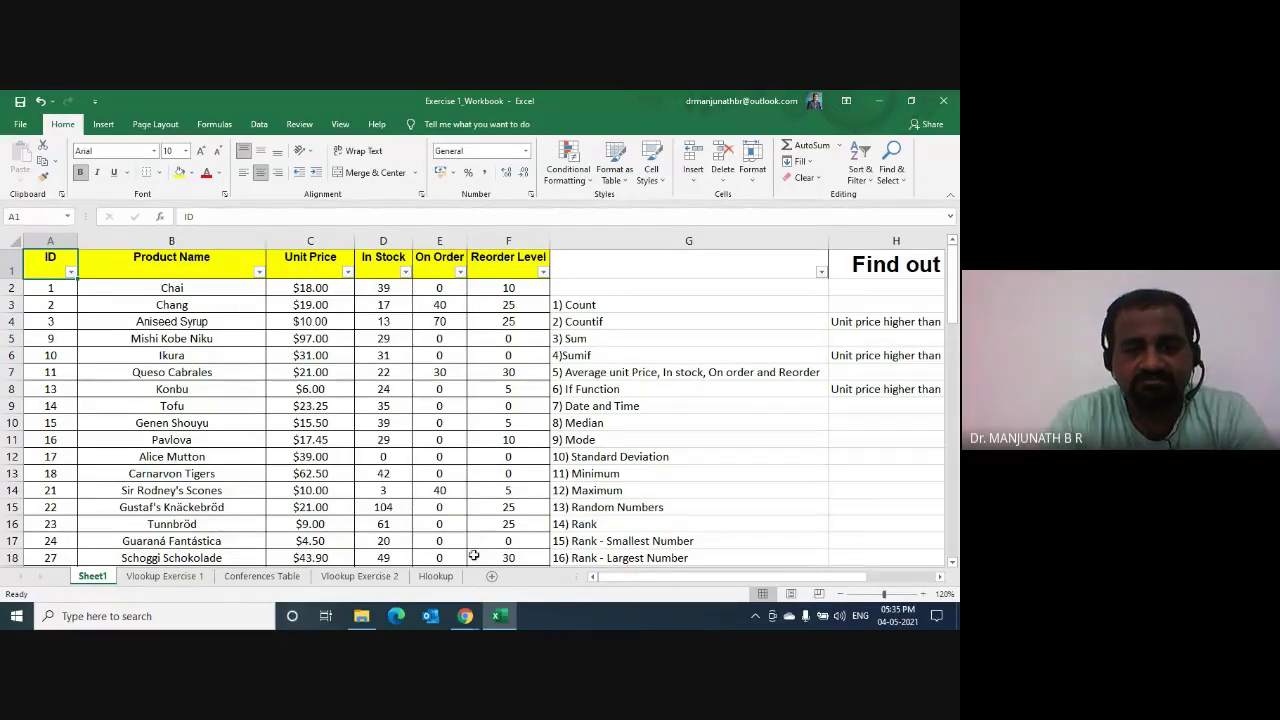
click(466, 616)
click(398, 531)
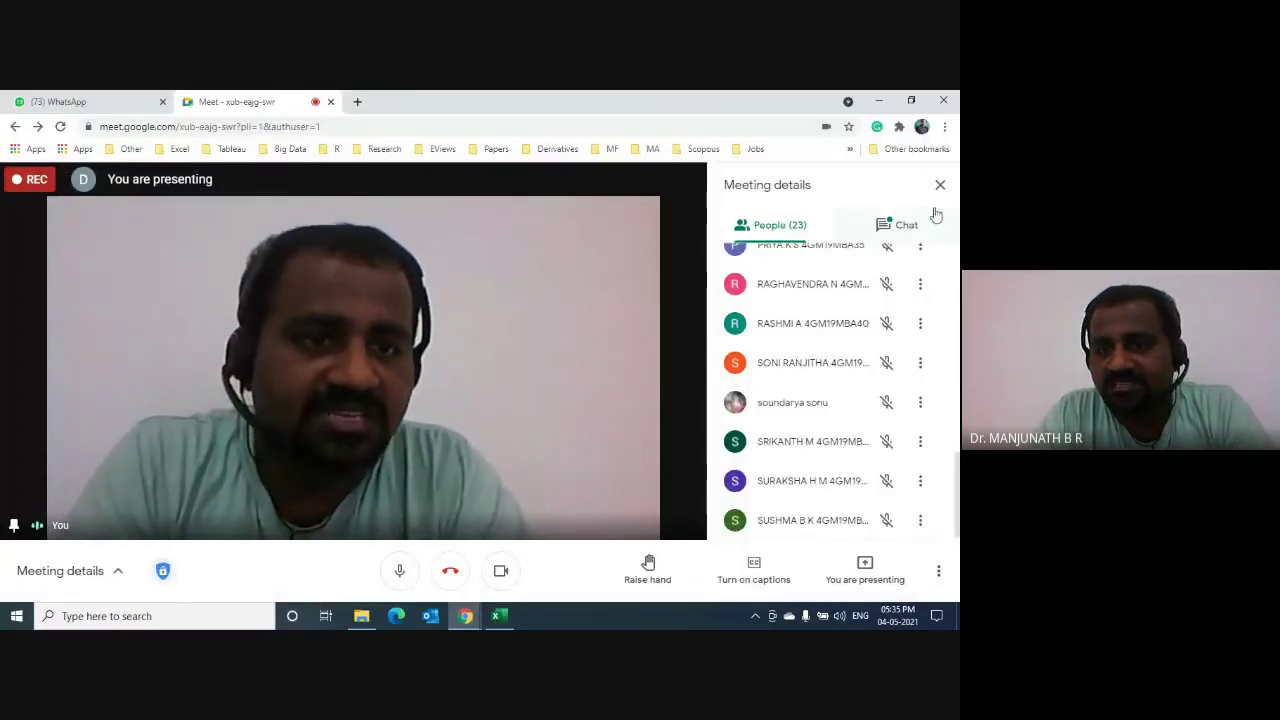
Step: Check the meeting chat, close the WhatsApp tab and return to the Excel workbook
click(897, 222)
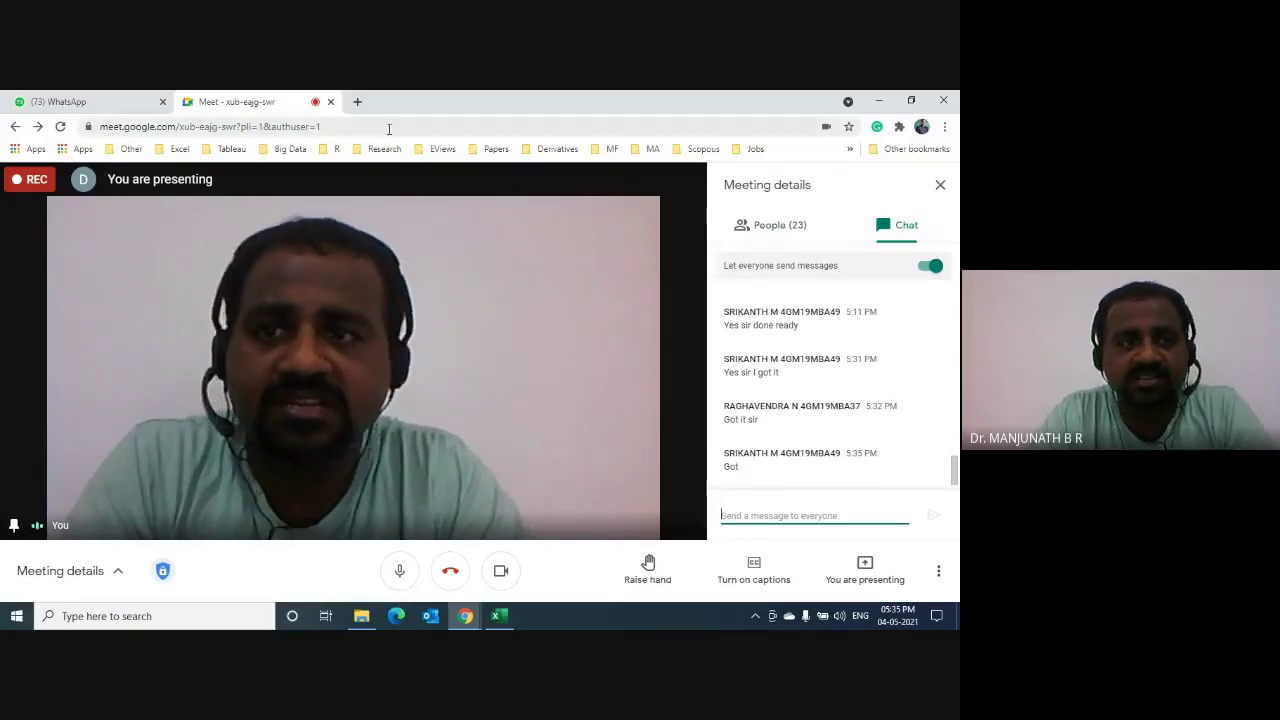
click(162, 101)
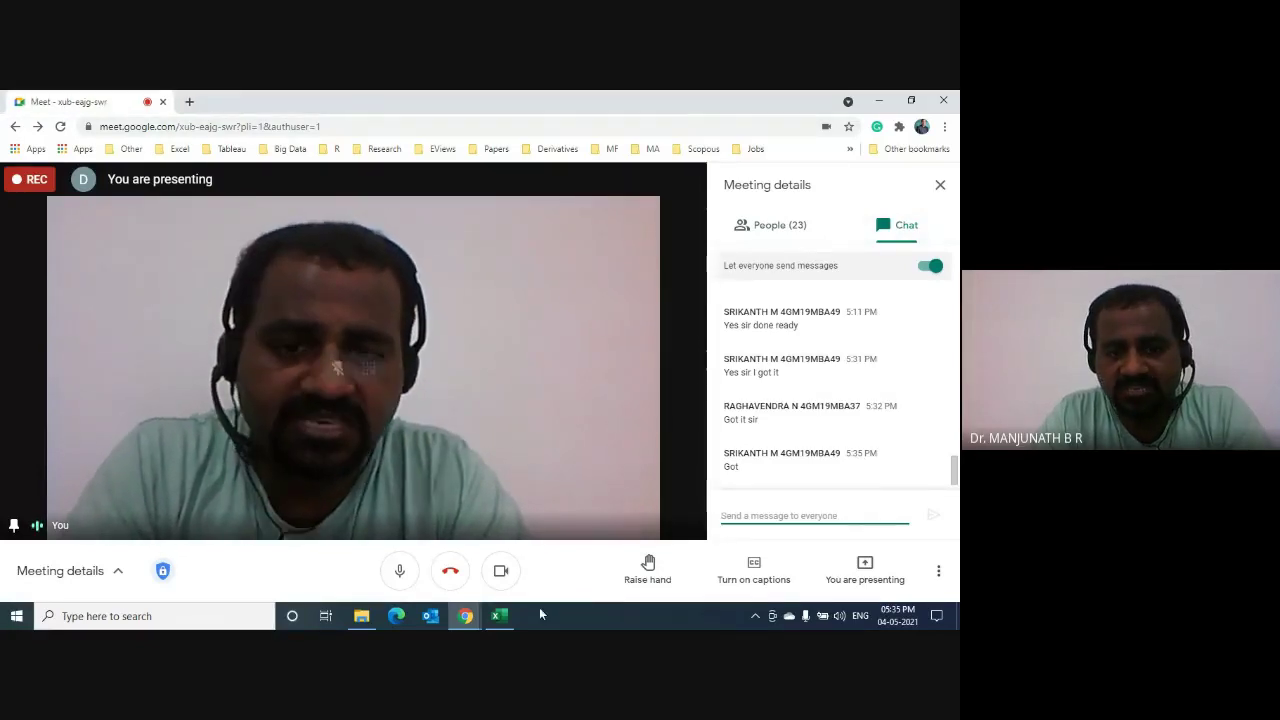
click(500, 618)
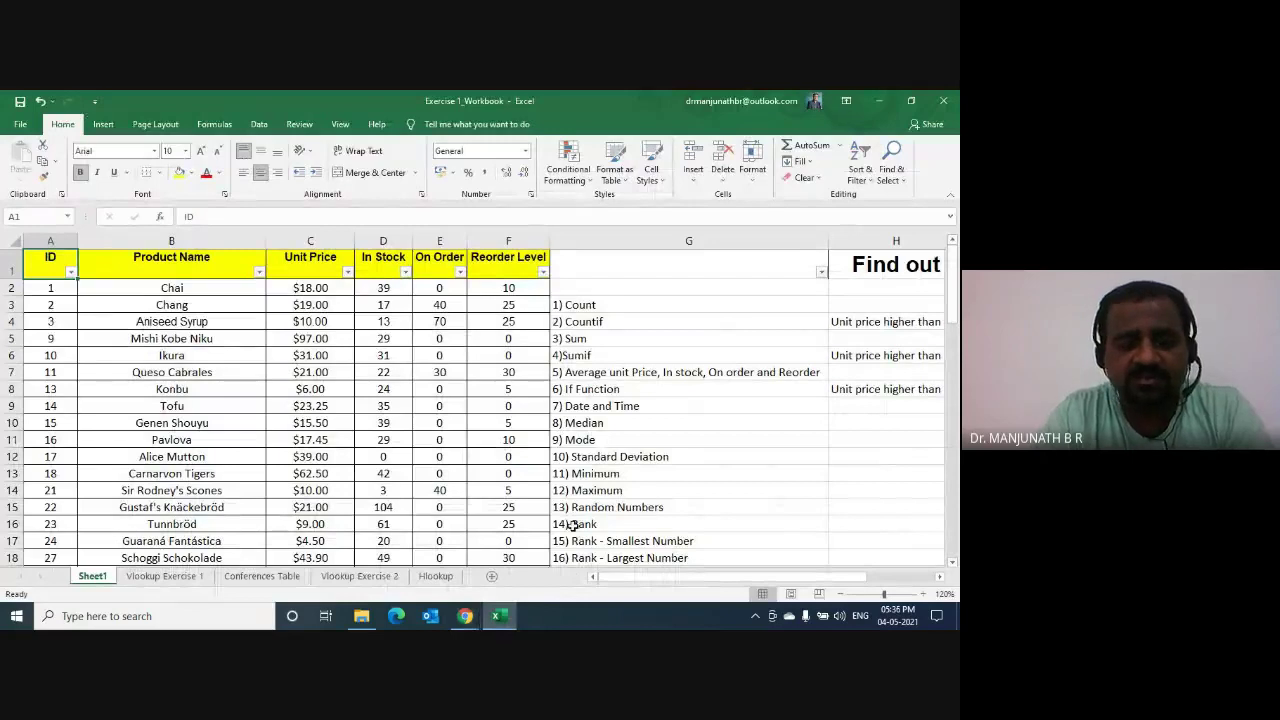
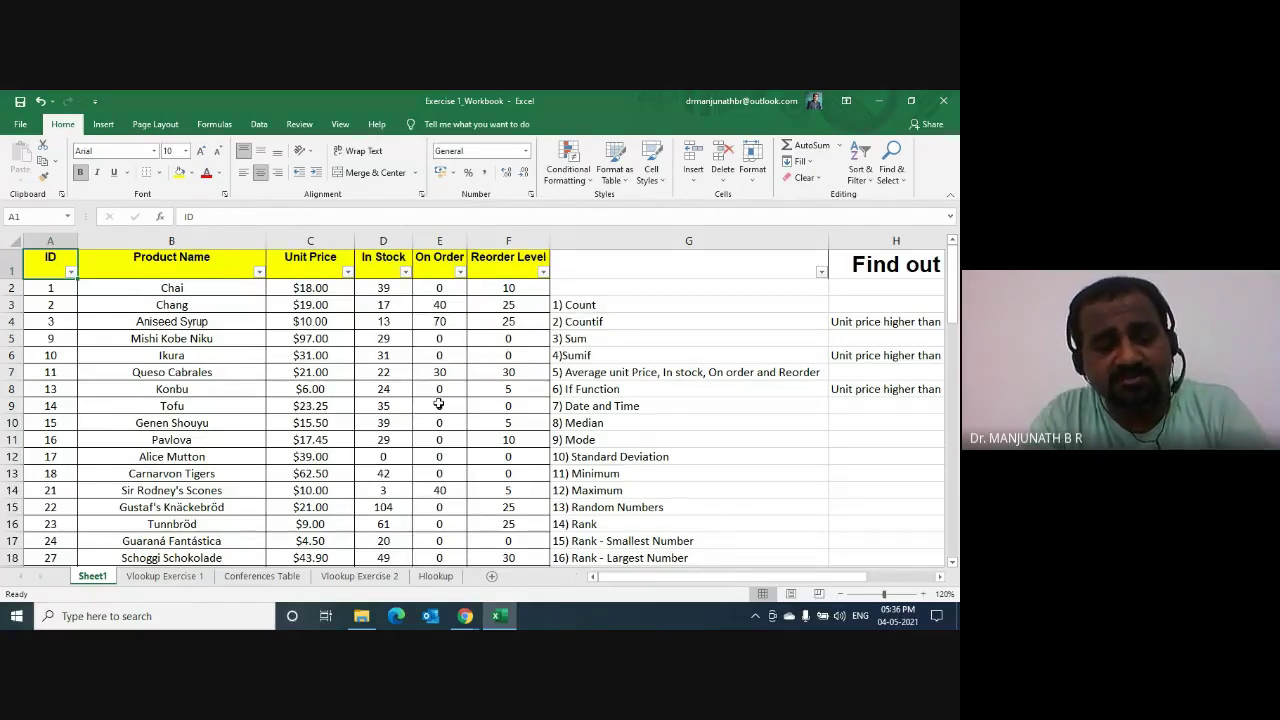
Step: Turn the header filters off and back on, then select the Unit Price header C1
key(alt+d)
key(f)
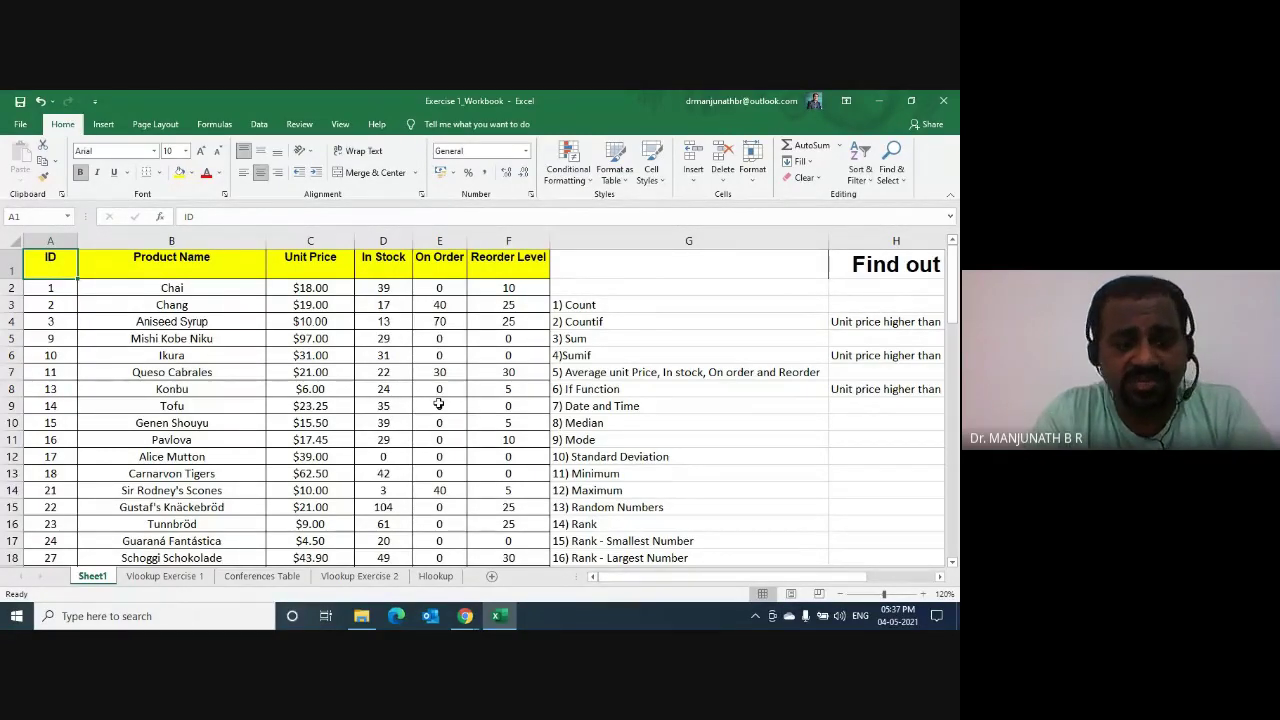
key(ctrl+shift+l)
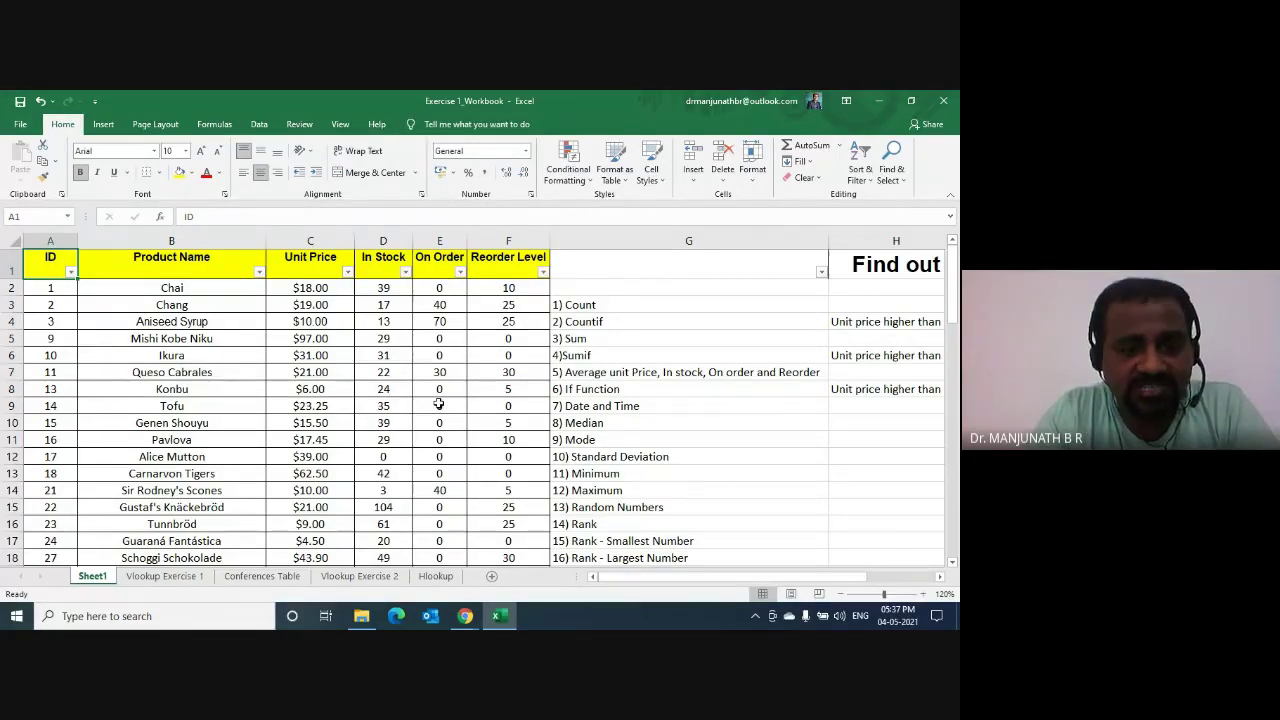
key(Right)
key(Right)
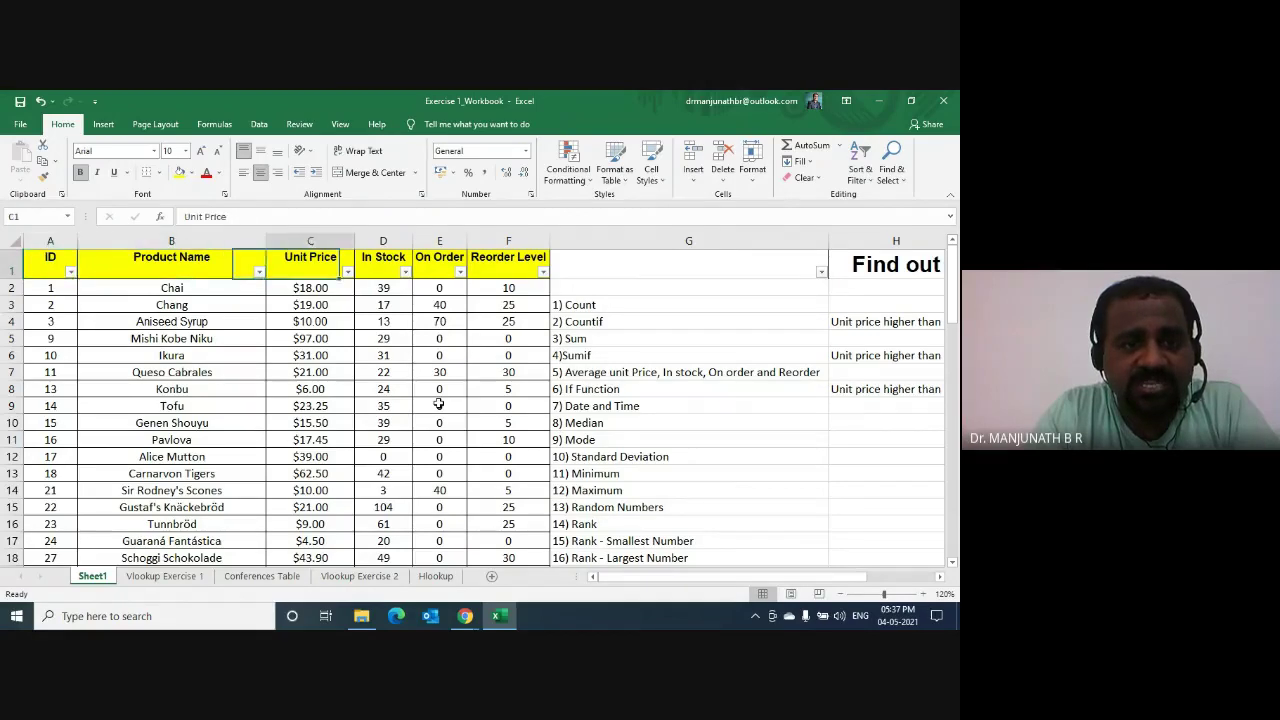
key(Left)
key(Left)
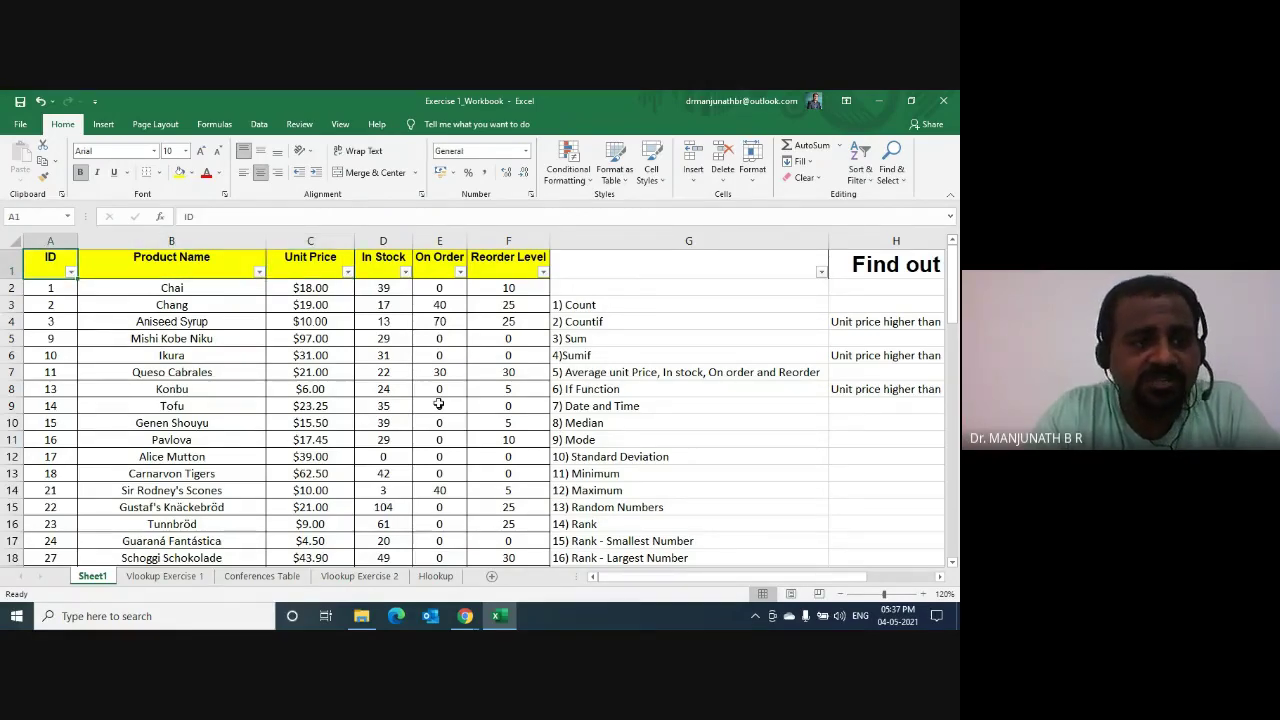
key(Right)
key(Right)
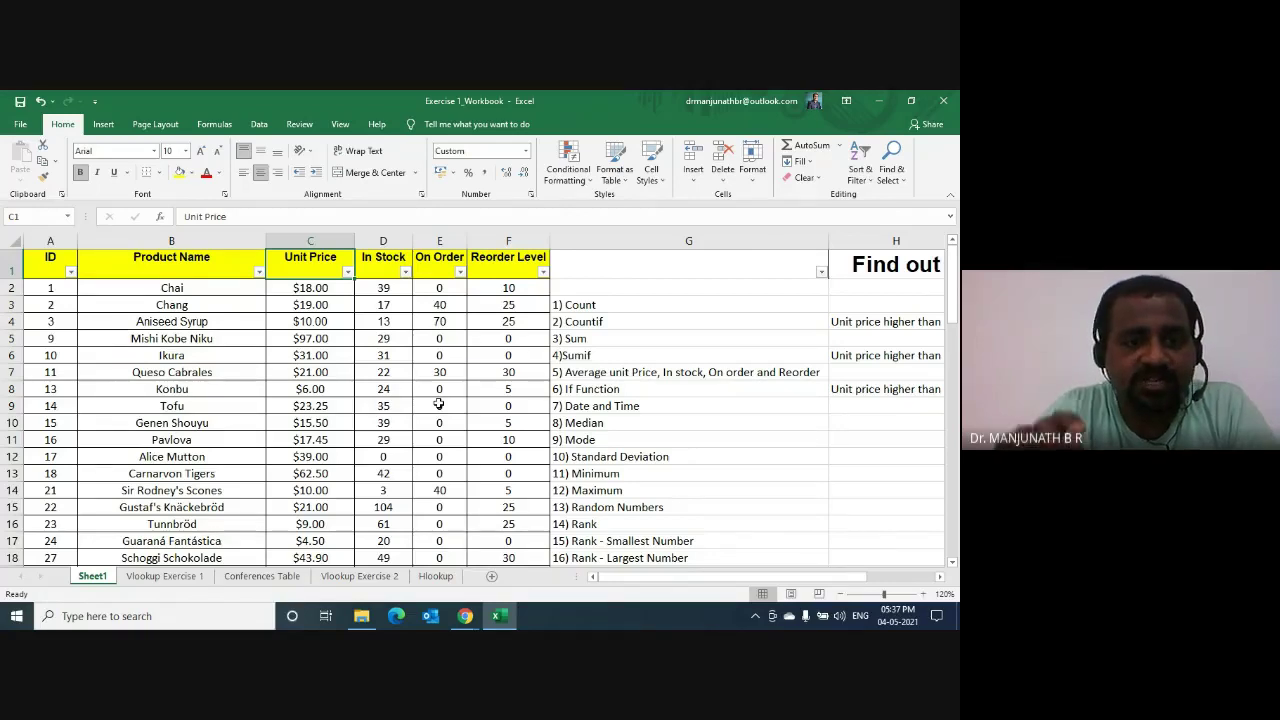
key(Left)
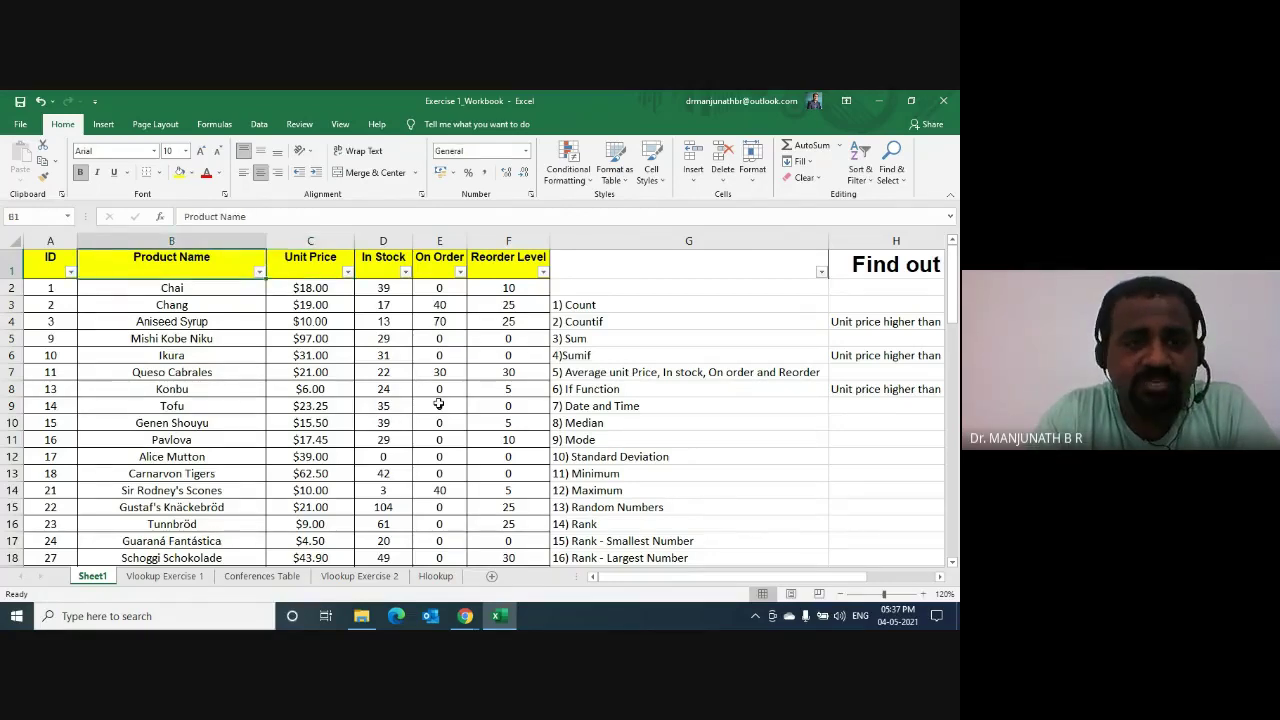
key(Right)
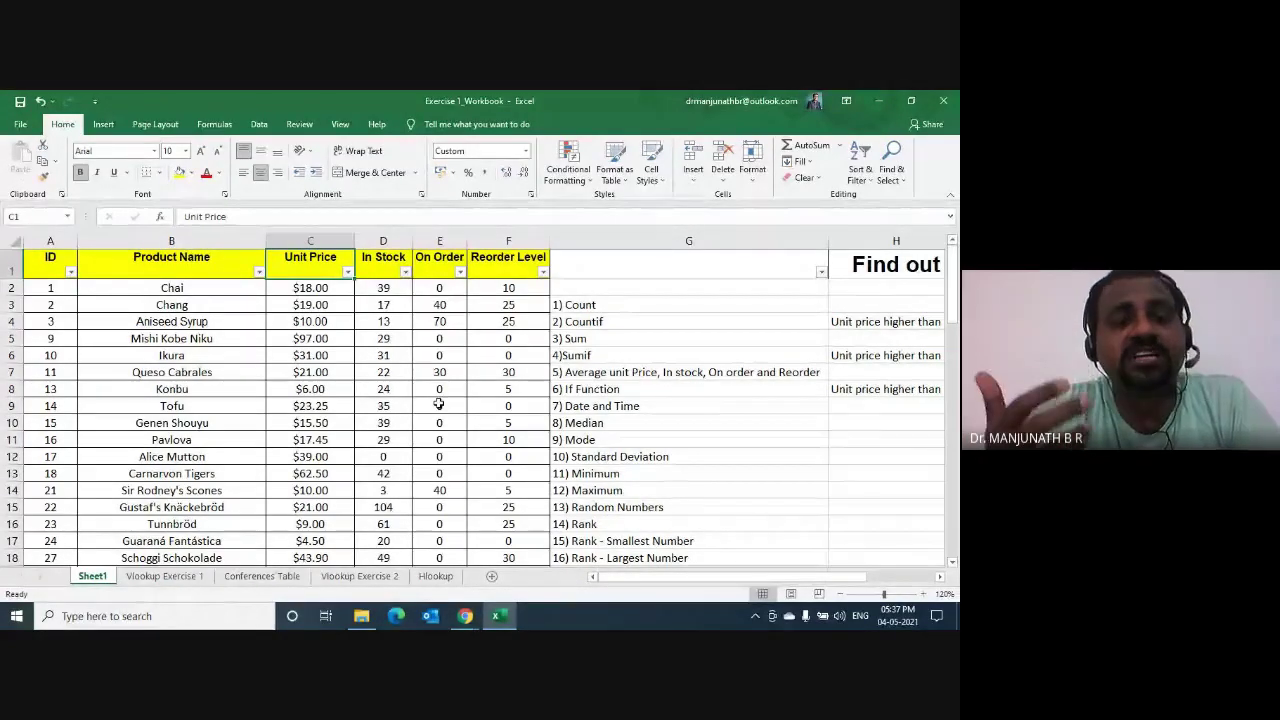
Step: Drop down the Unit Price filter list, showing every price still ticked
click(347, 272)
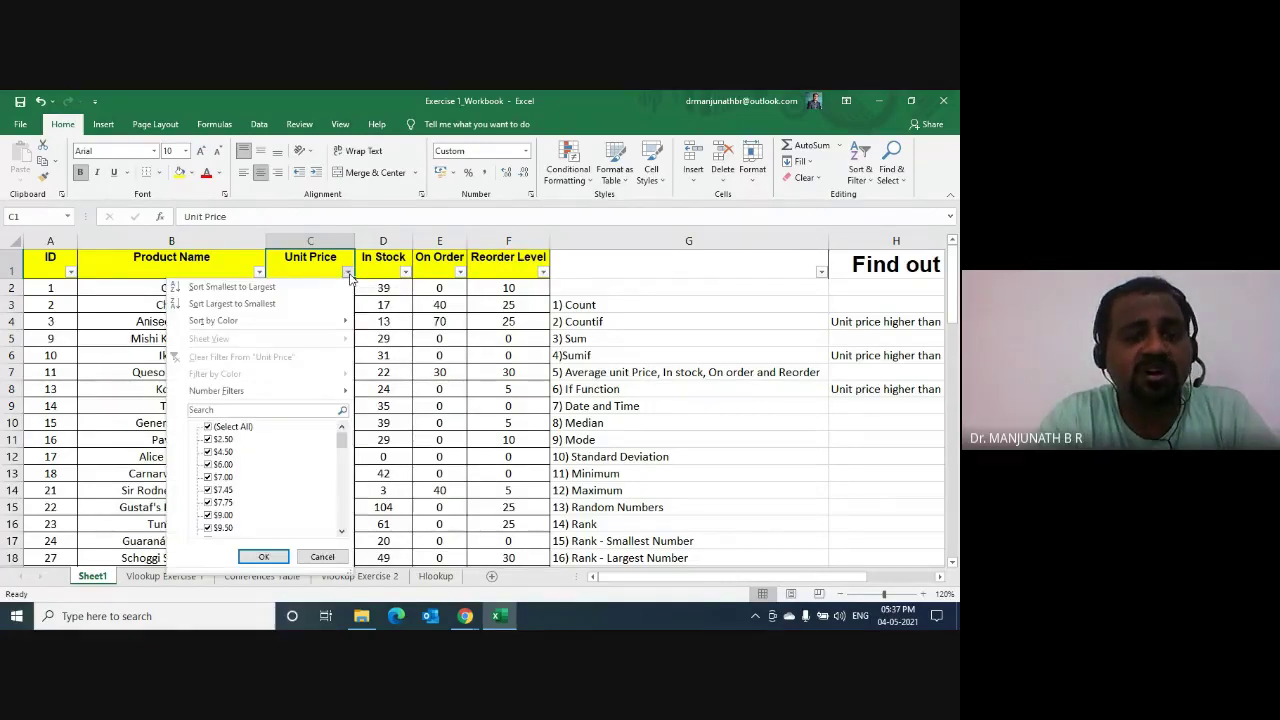
click(366, 287)
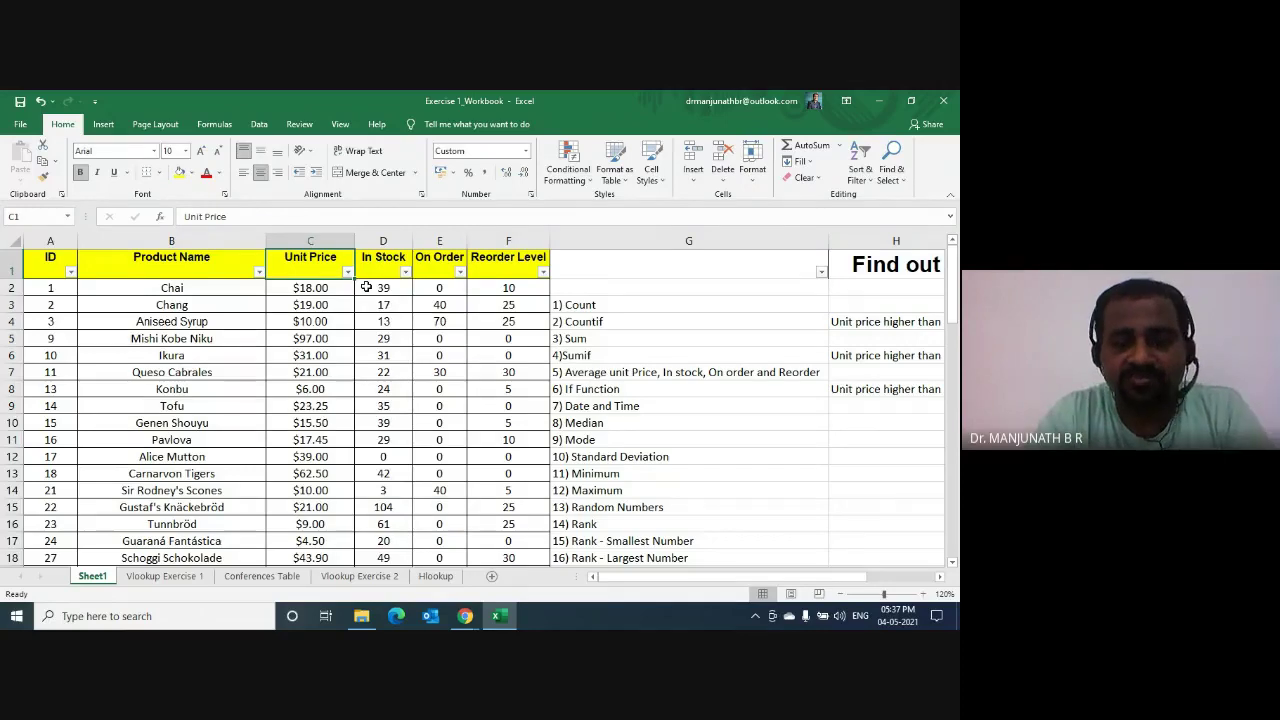
key(Left)
key(Right)
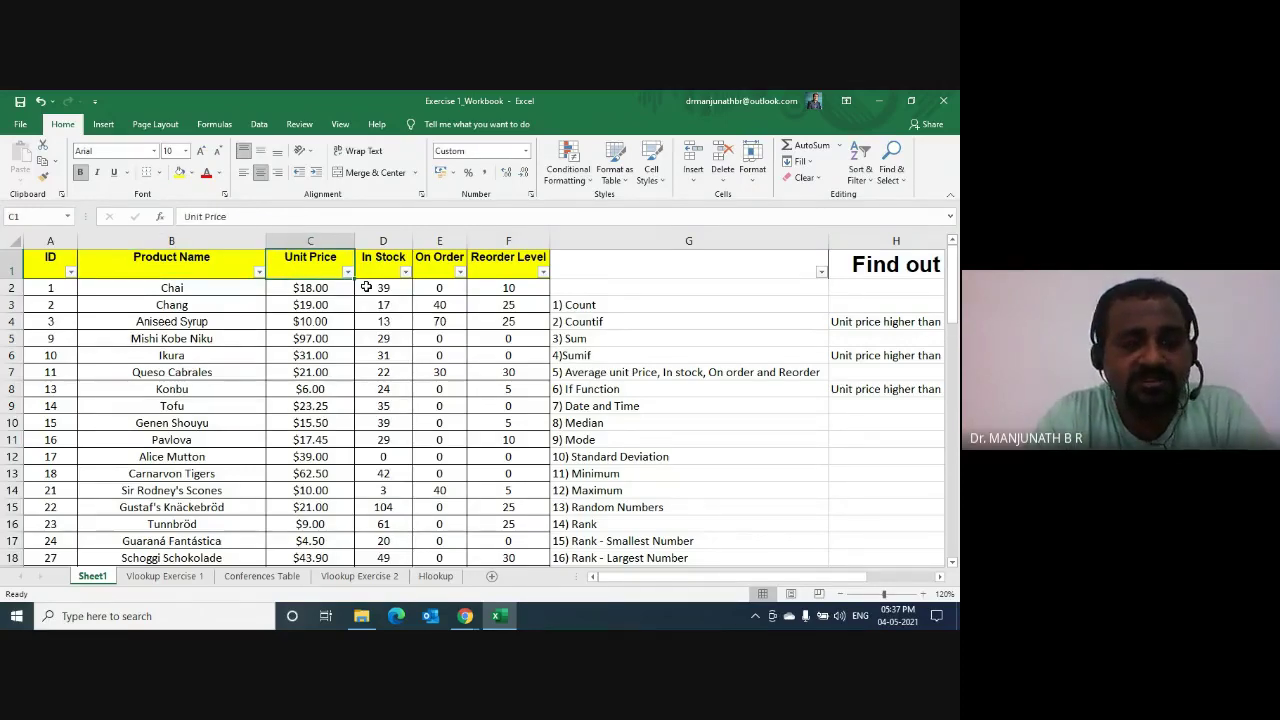
key(alt+Down)
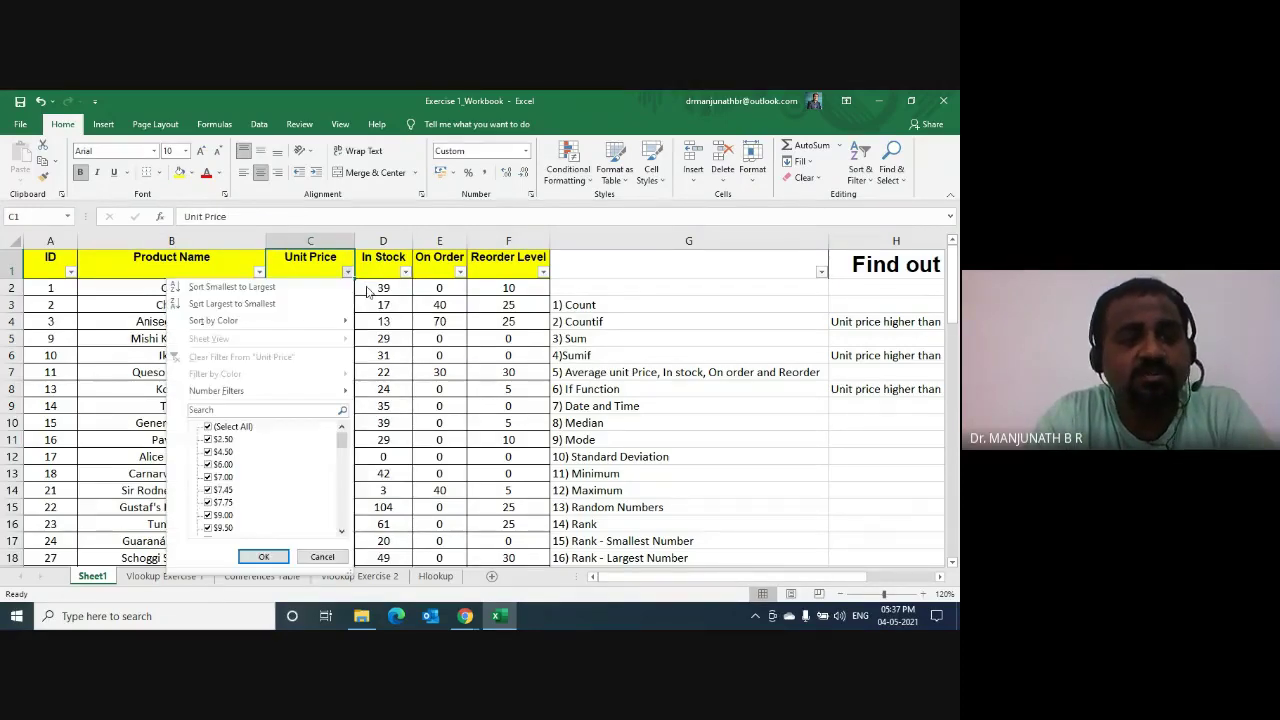
key(Escape)
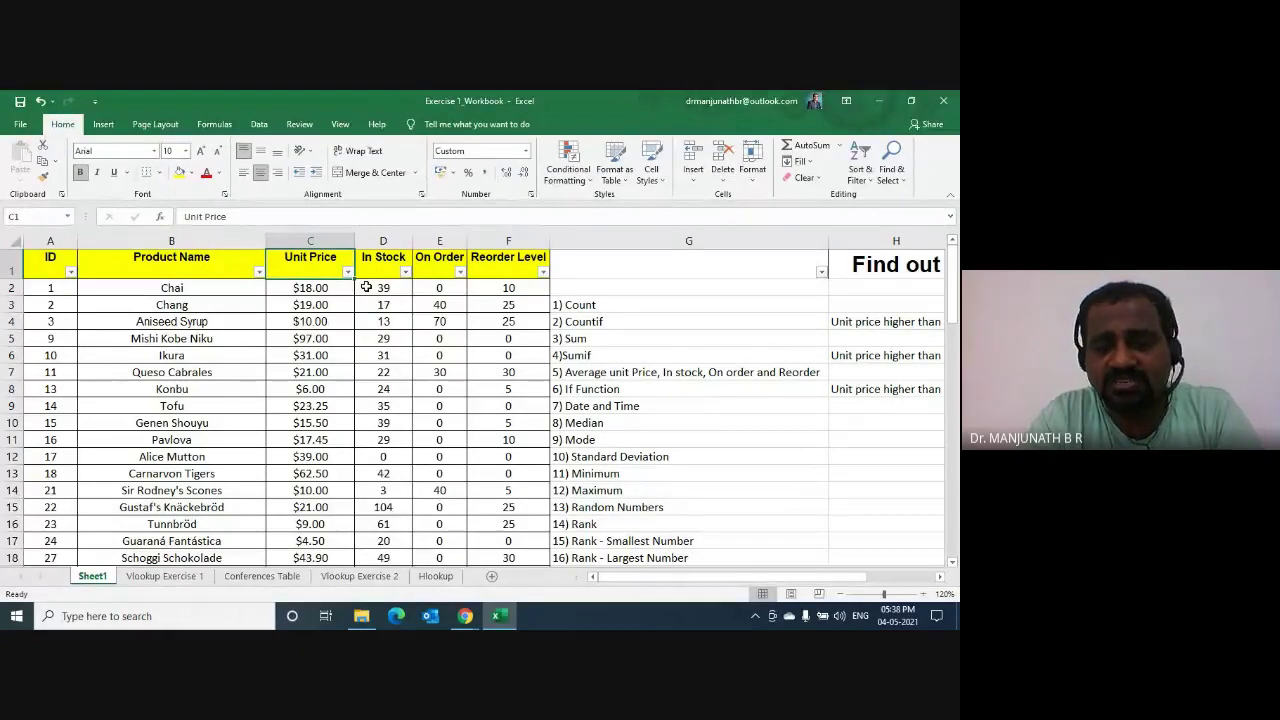
key(alt+Down)
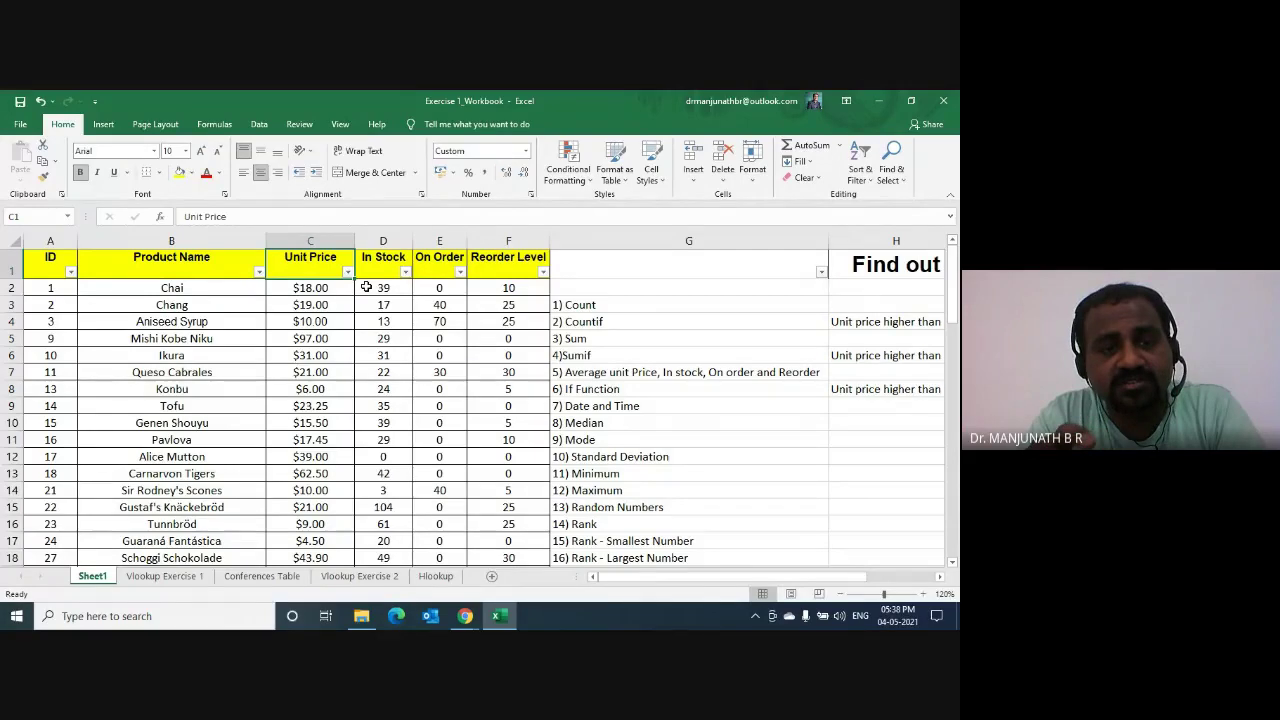
key(alt+Down)
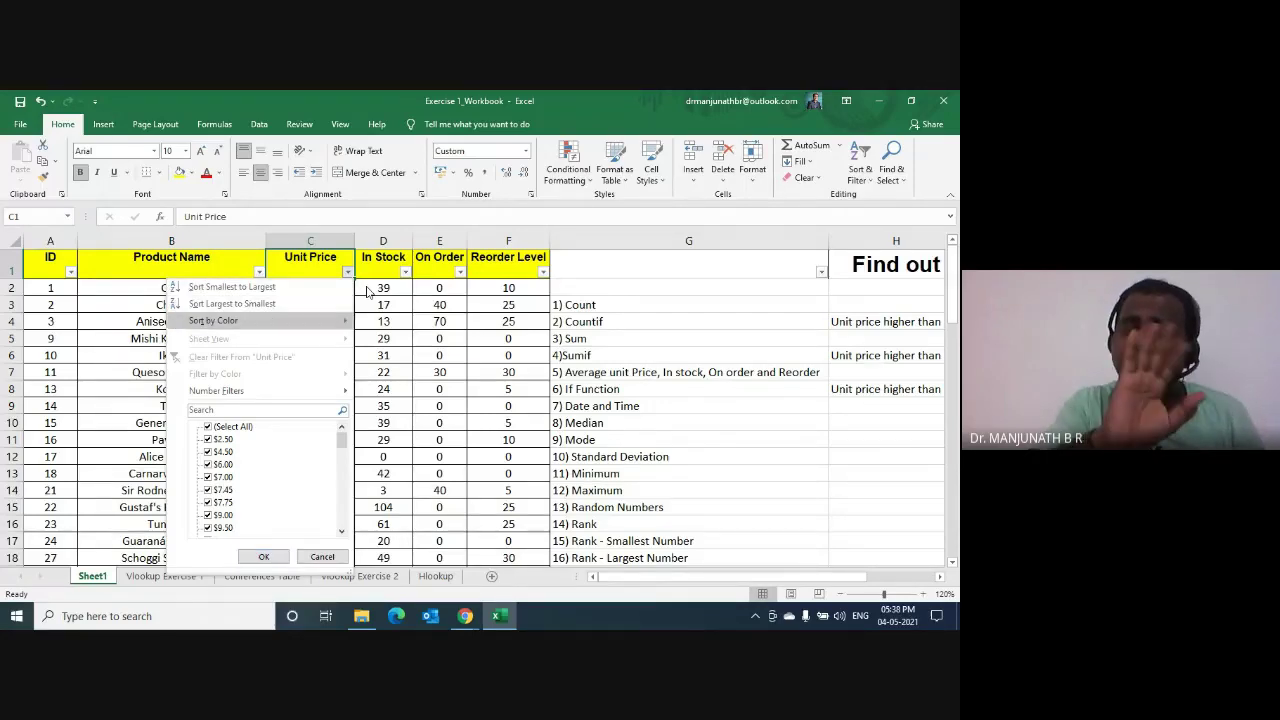
key(Down)
key(Down)
key(Down)
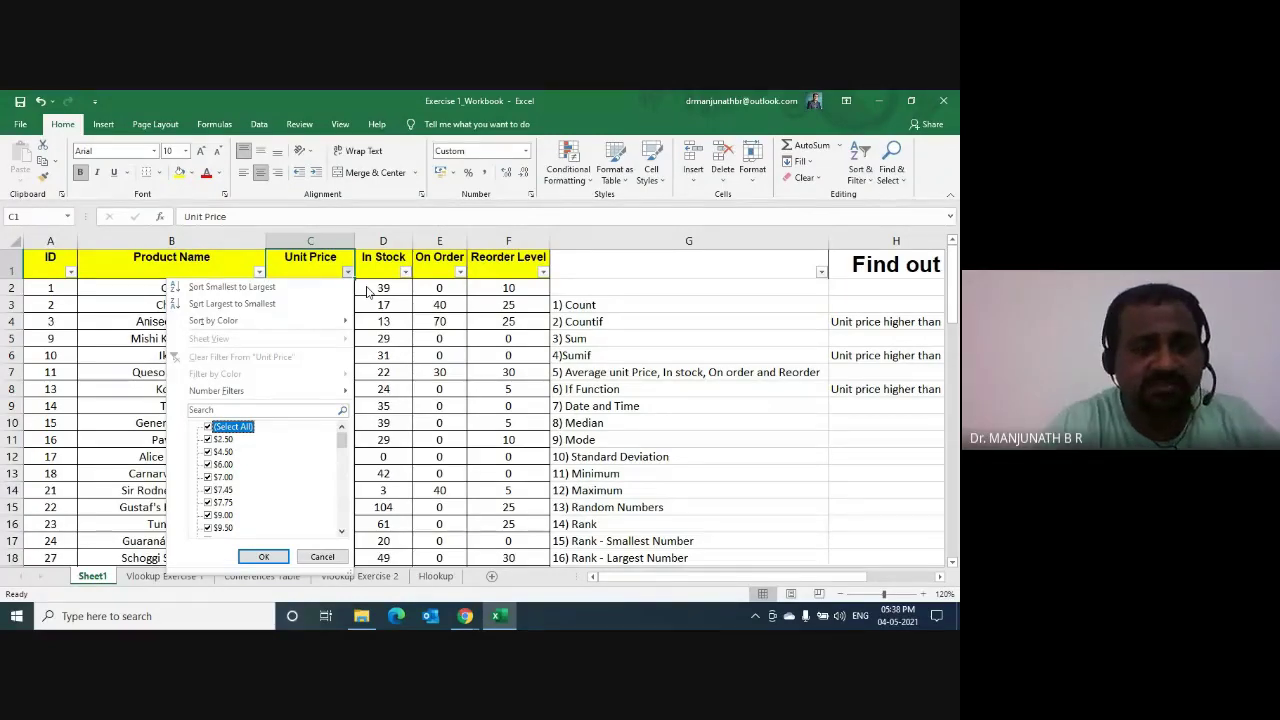
Step: Untick (Select All), tick only $9.00 and apply, leaving just Tunnbröd (1 of 67)
key(space)
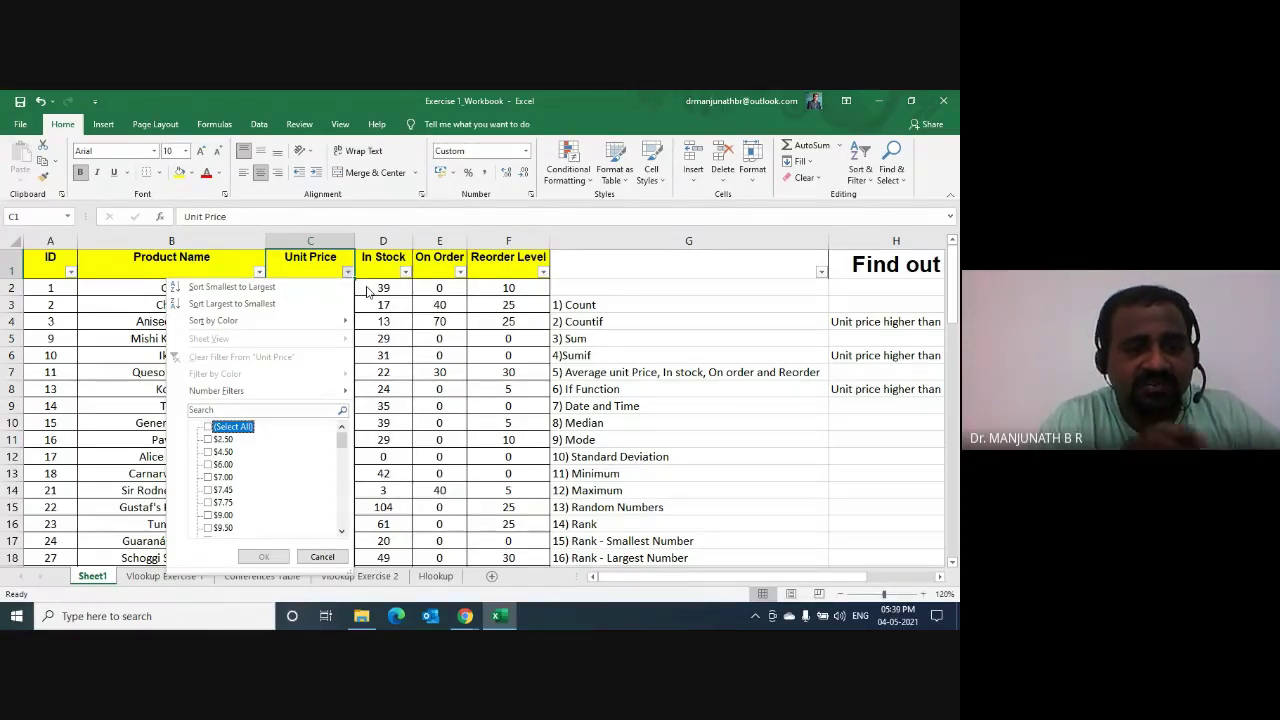
key(Down)
key(Down)
key(Down)
key(Down)
key(Down)
key(Down)
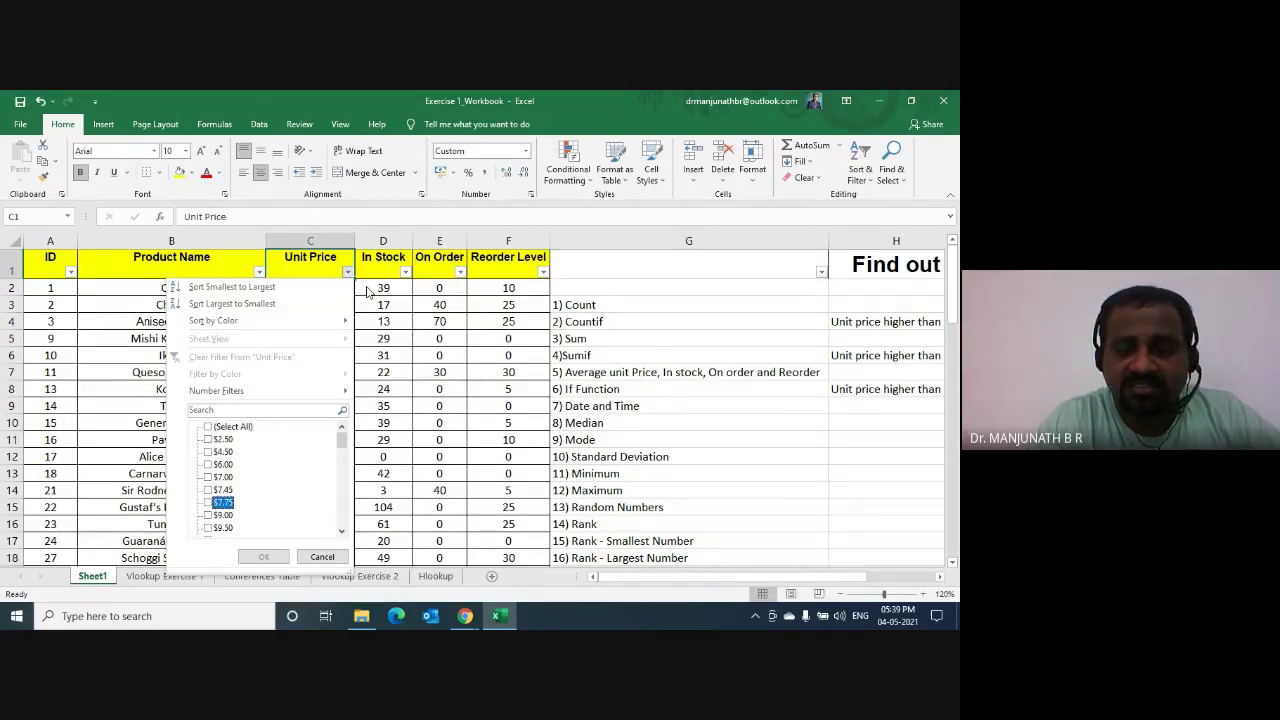
key(Down)
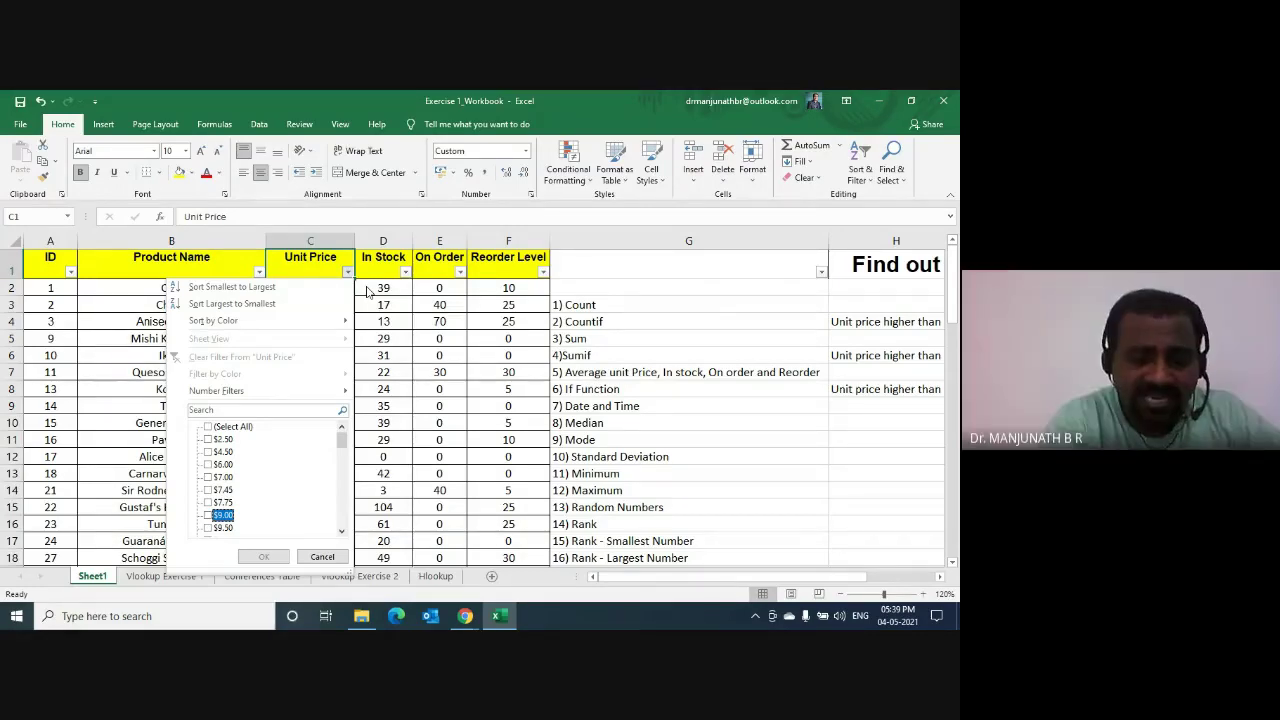
key(space)
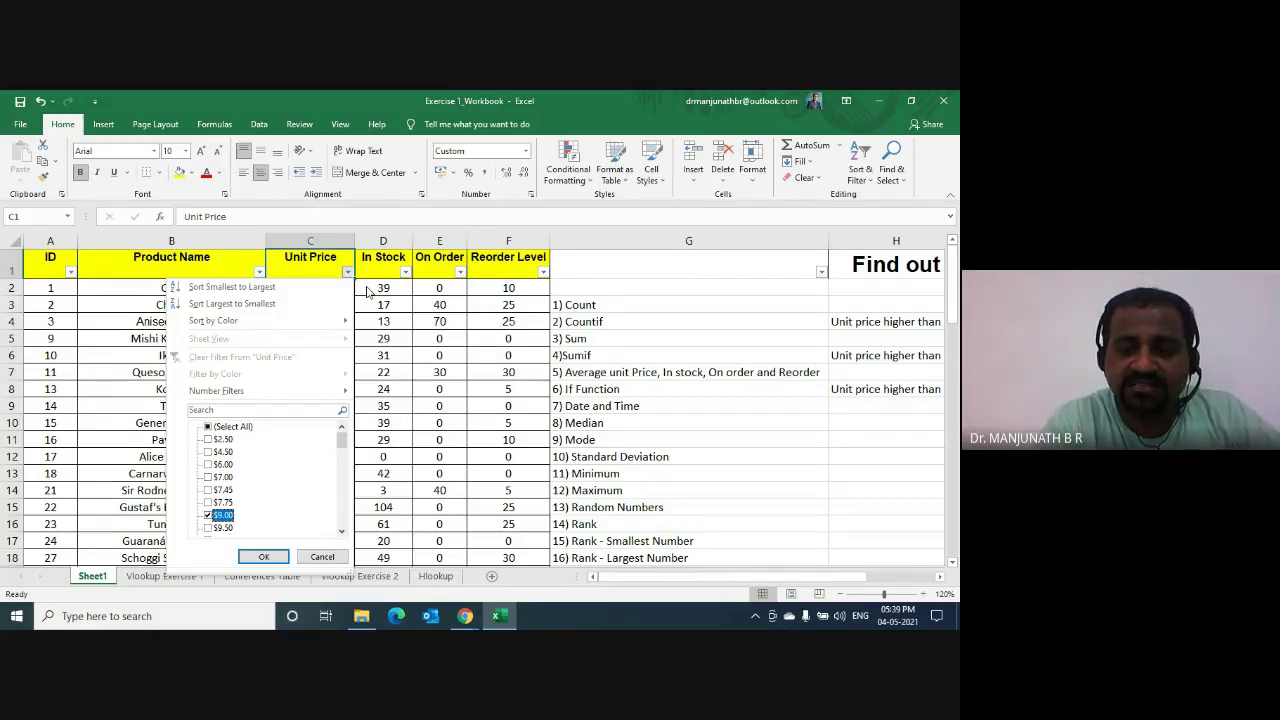
key(Return)
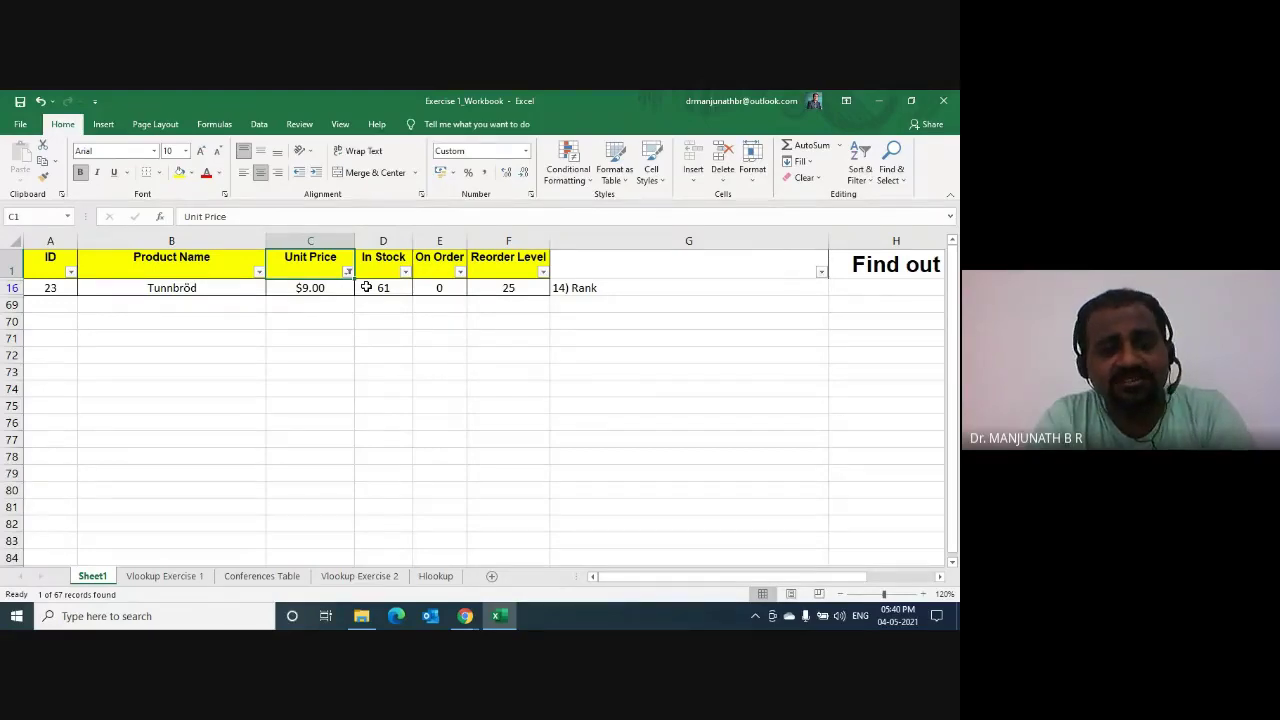
Step: Switch AutoFilter off with Alt+D, F, F so all product rows reappear
key(alt+d)
key(f)
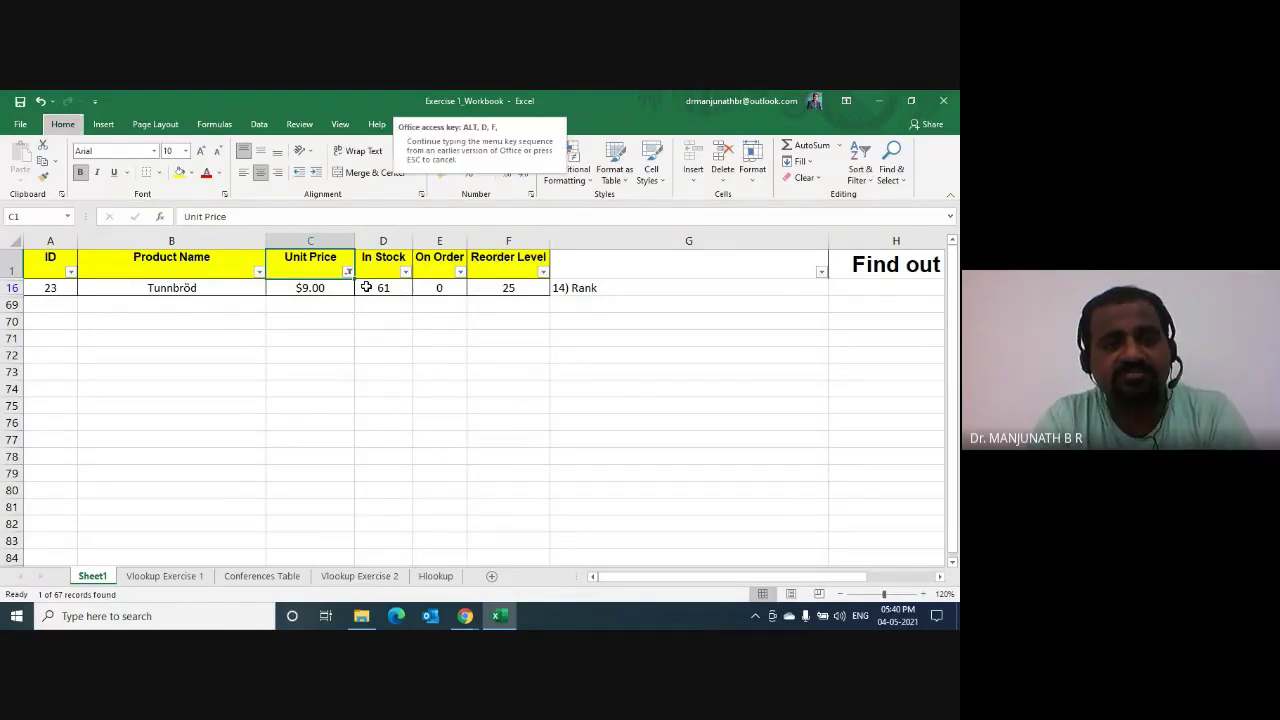
key(f)
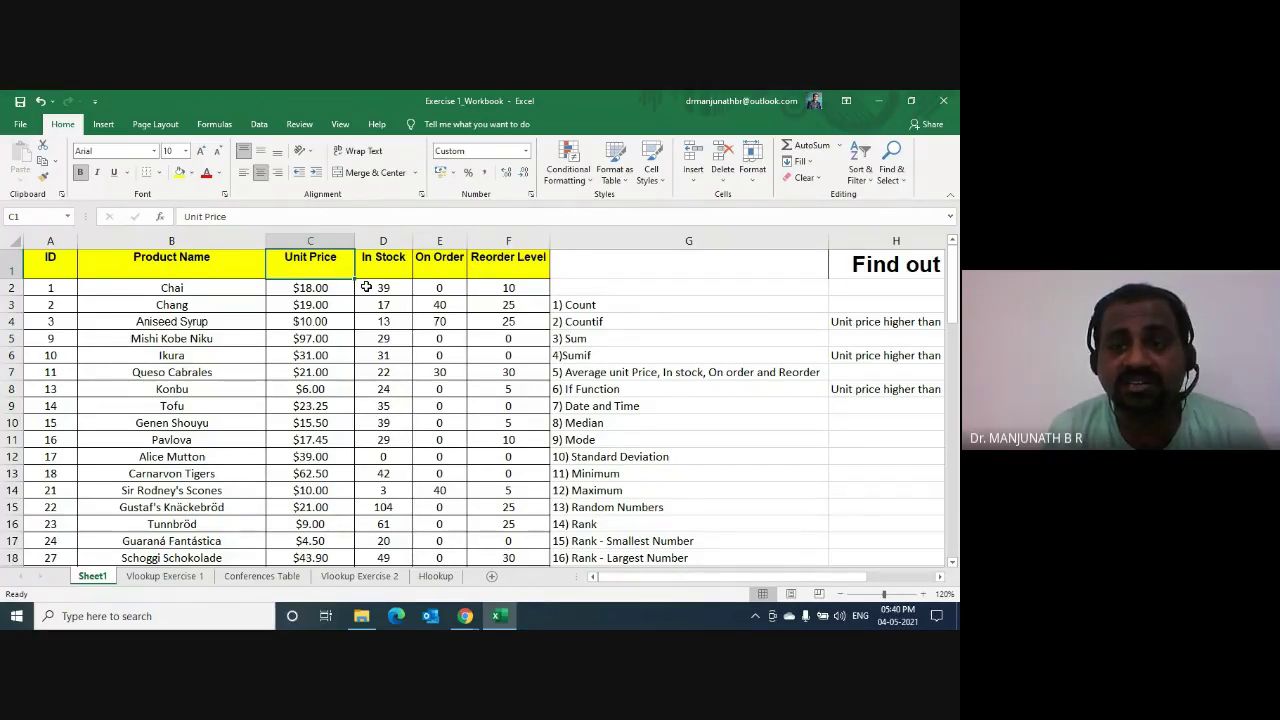
Step: View the Find out column, return to the ID header and re-enable the header filters
key(Right)
key(Right)
key(Right)
key(Right)
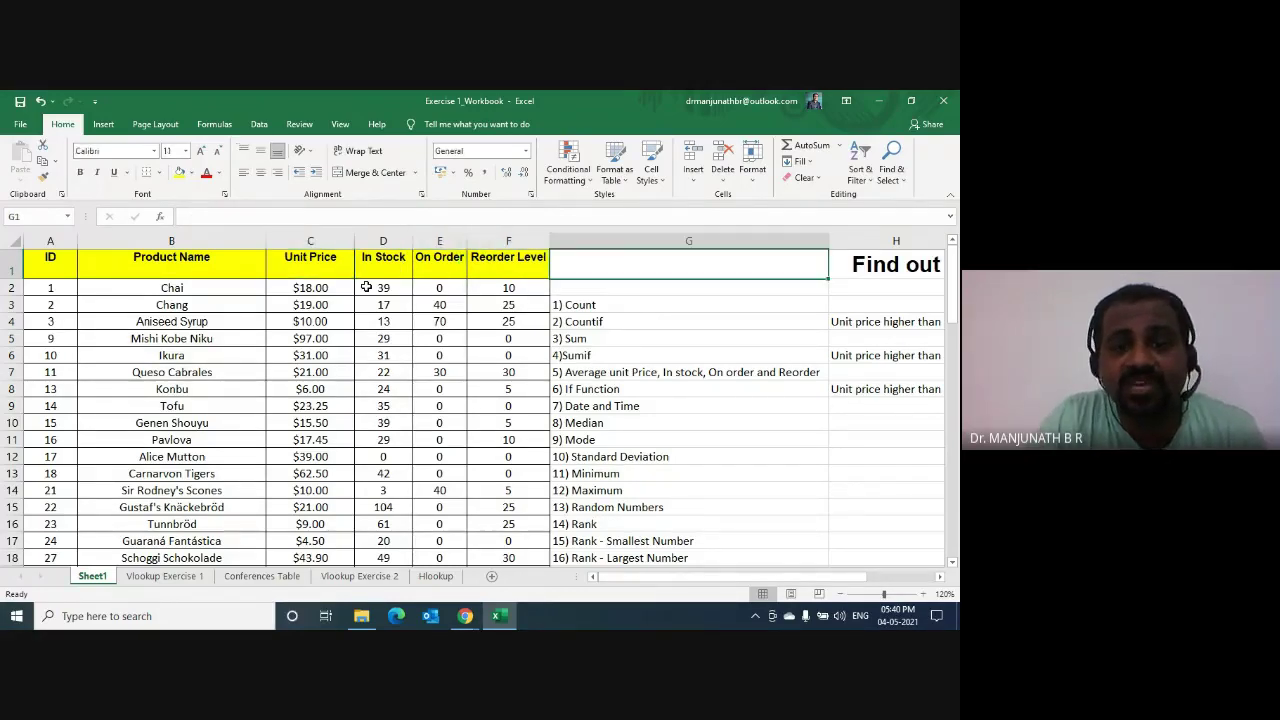
key(Right)
key(Left)
key(Left)
key(Left)
key(Left)
key(Left)
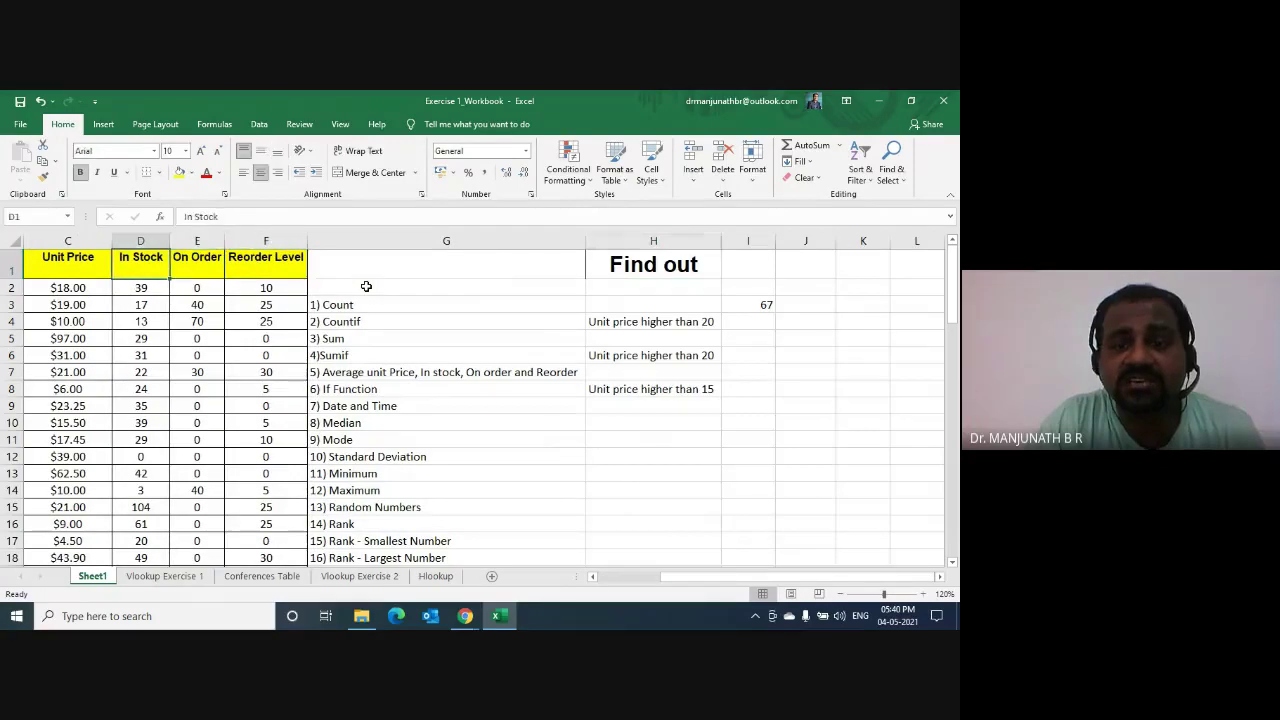
key(Left)
key(Left)
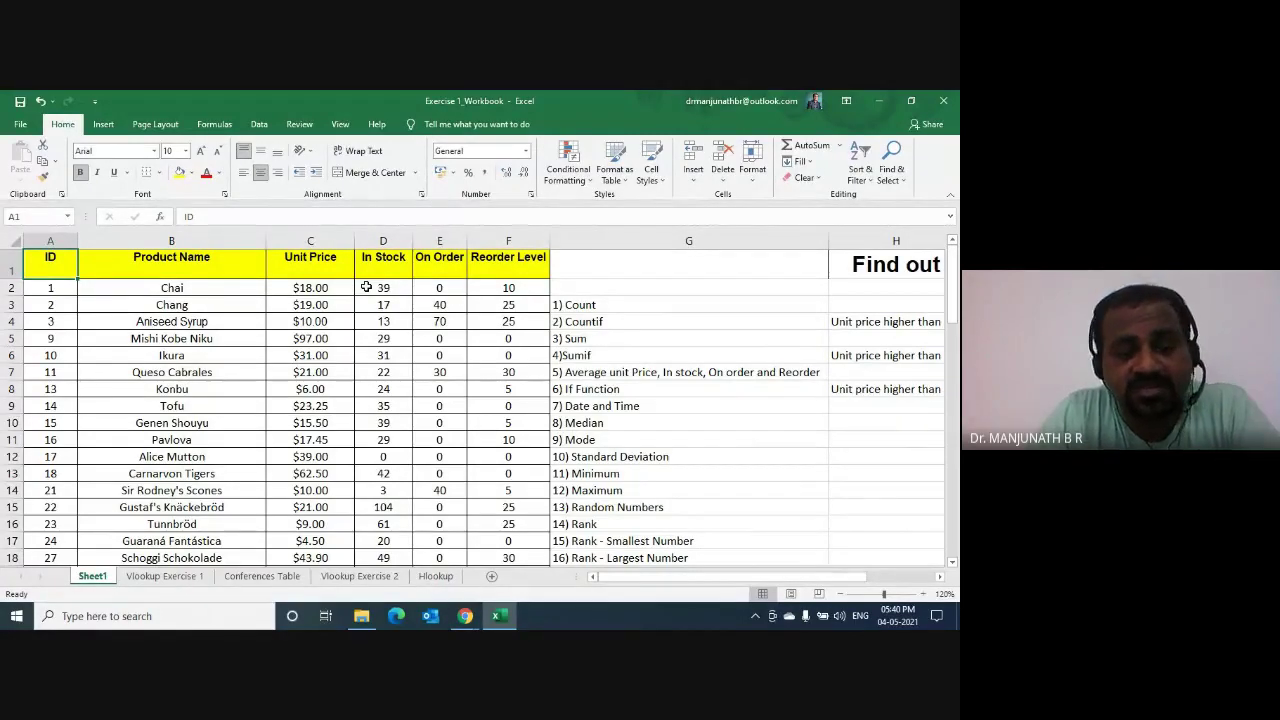
key(ctrl+shift+l)
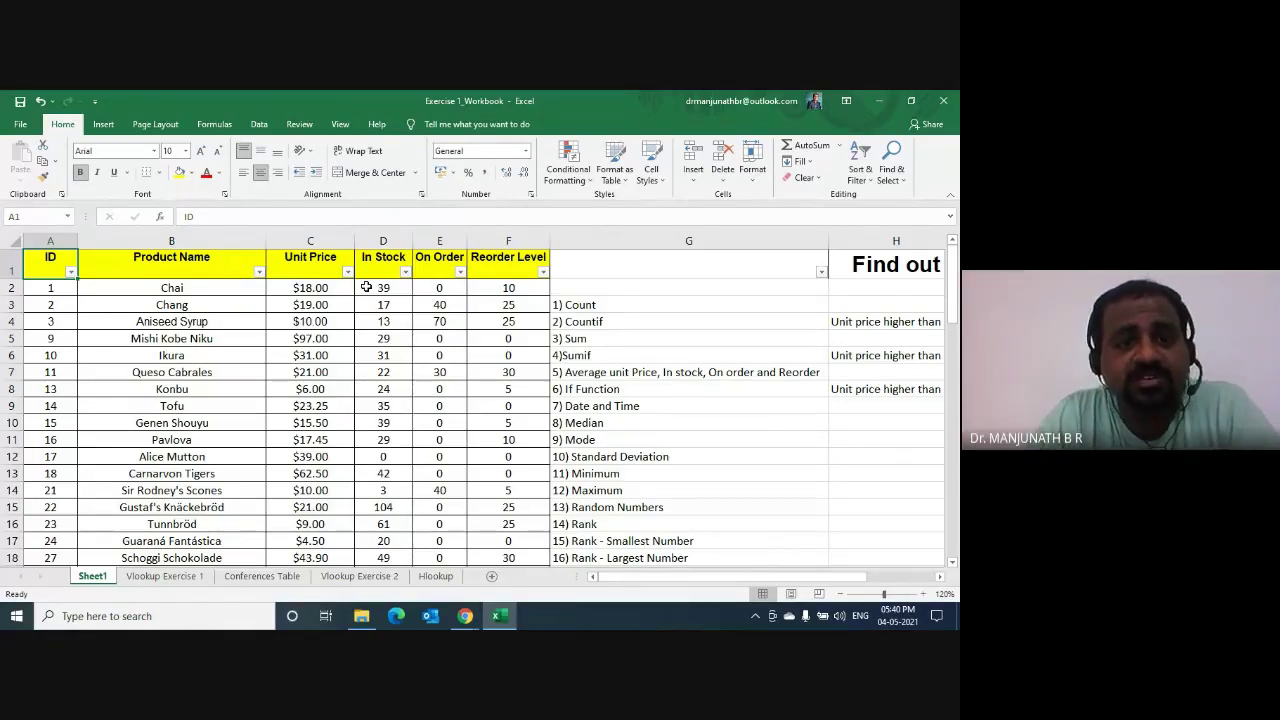
key(Right)
key(Right)
key(Right)
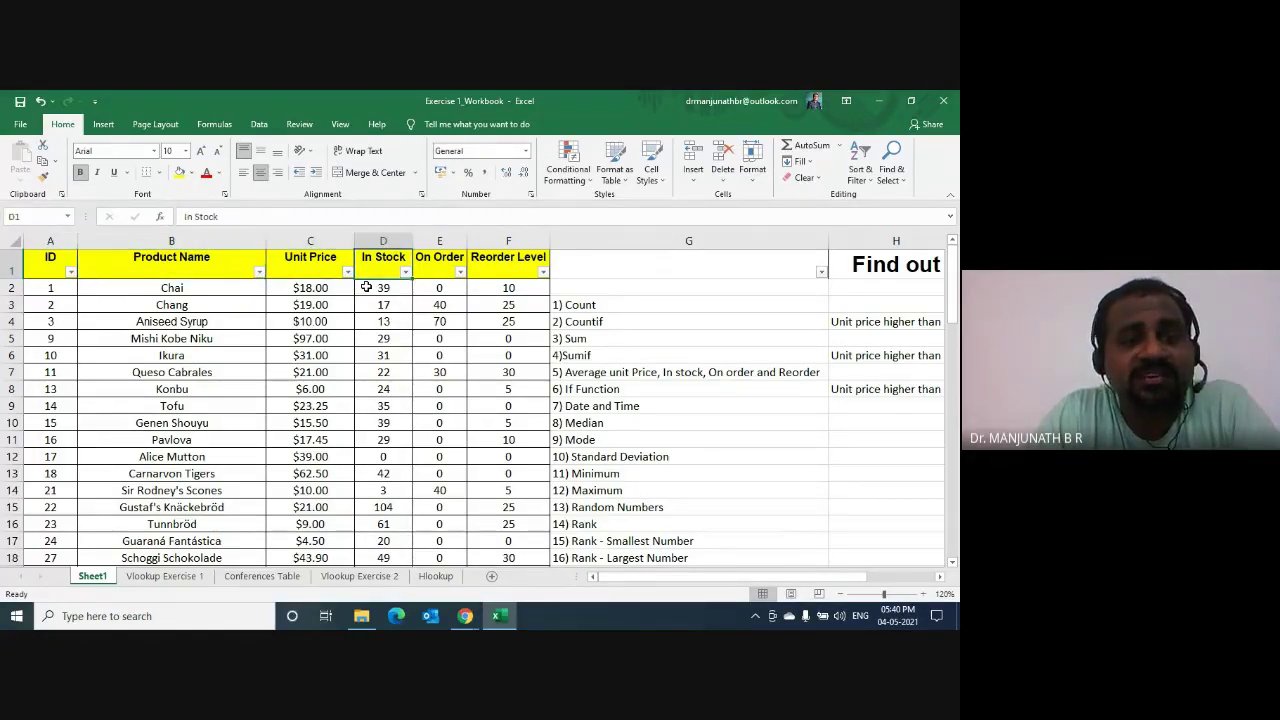
key(Left)
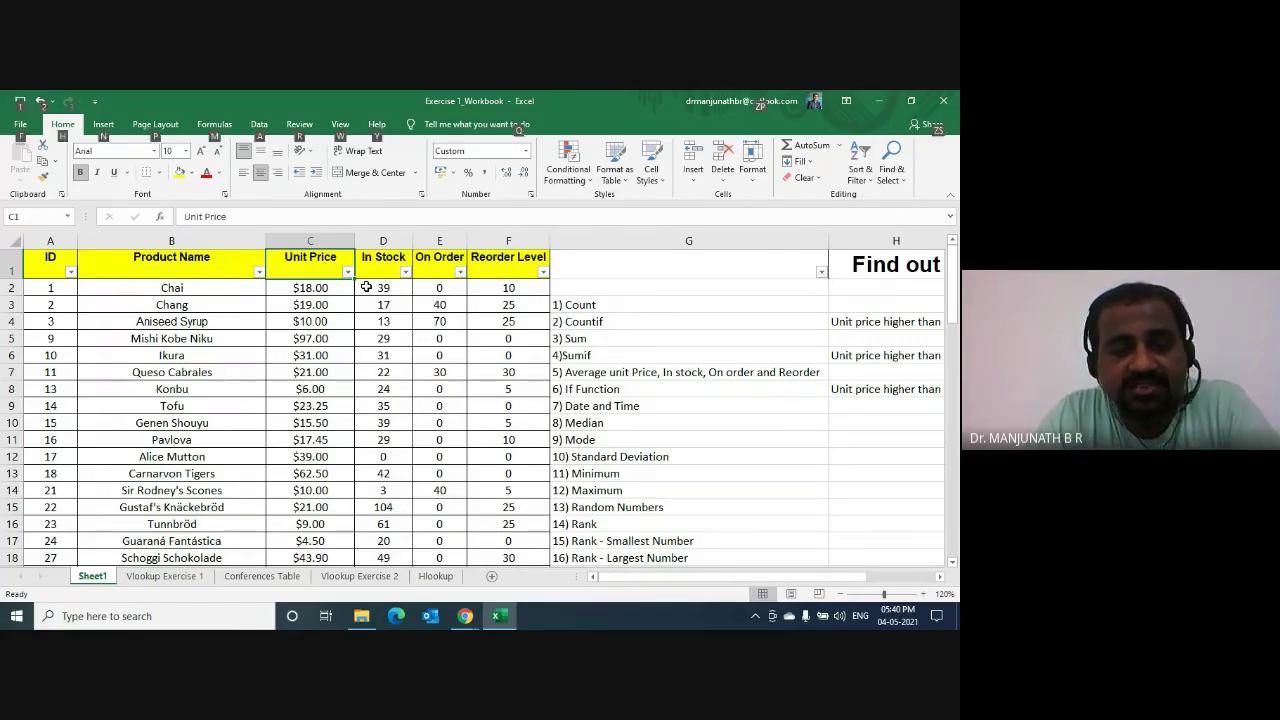
Step: Filter Unit Price to Greater Than Or Equal To 20, showing 30 of 67 records
key(alt+Down)
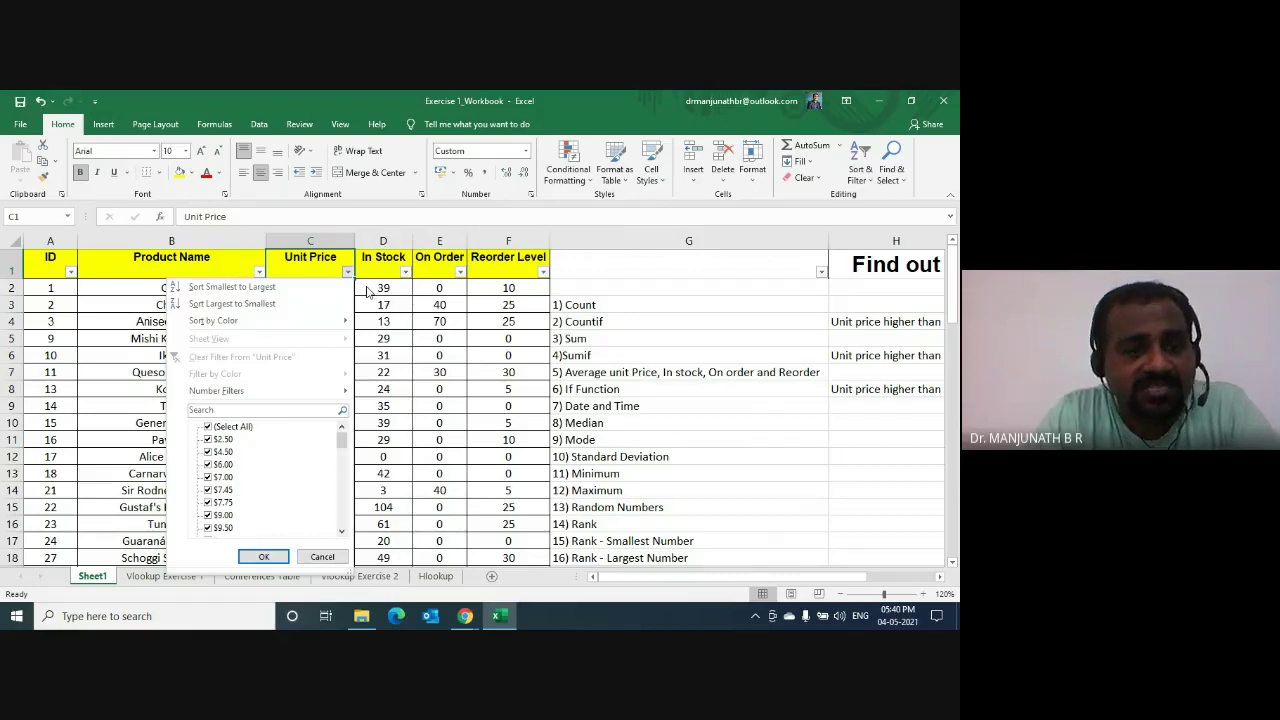
key(Down)
key(Down)
key(Down)
key(Down)
key(Down)
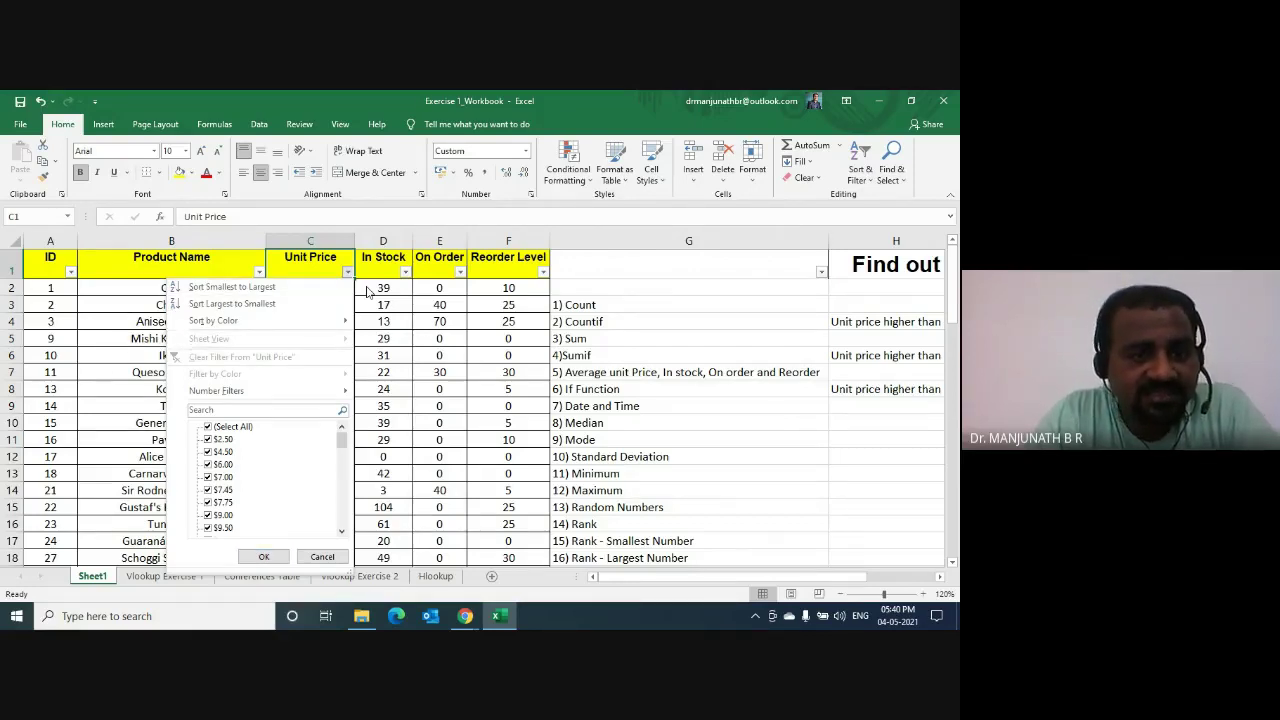
key(Down)
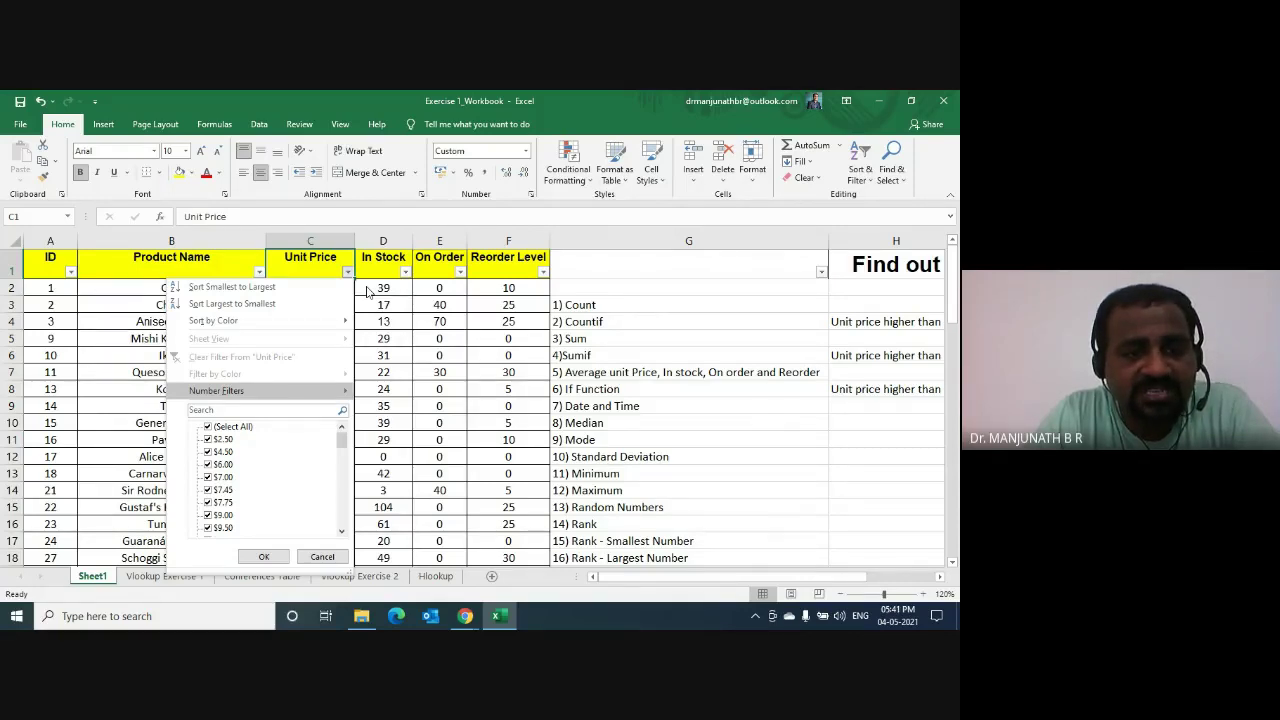
key(Right)
key(Down)
key(Down)
key(Down)
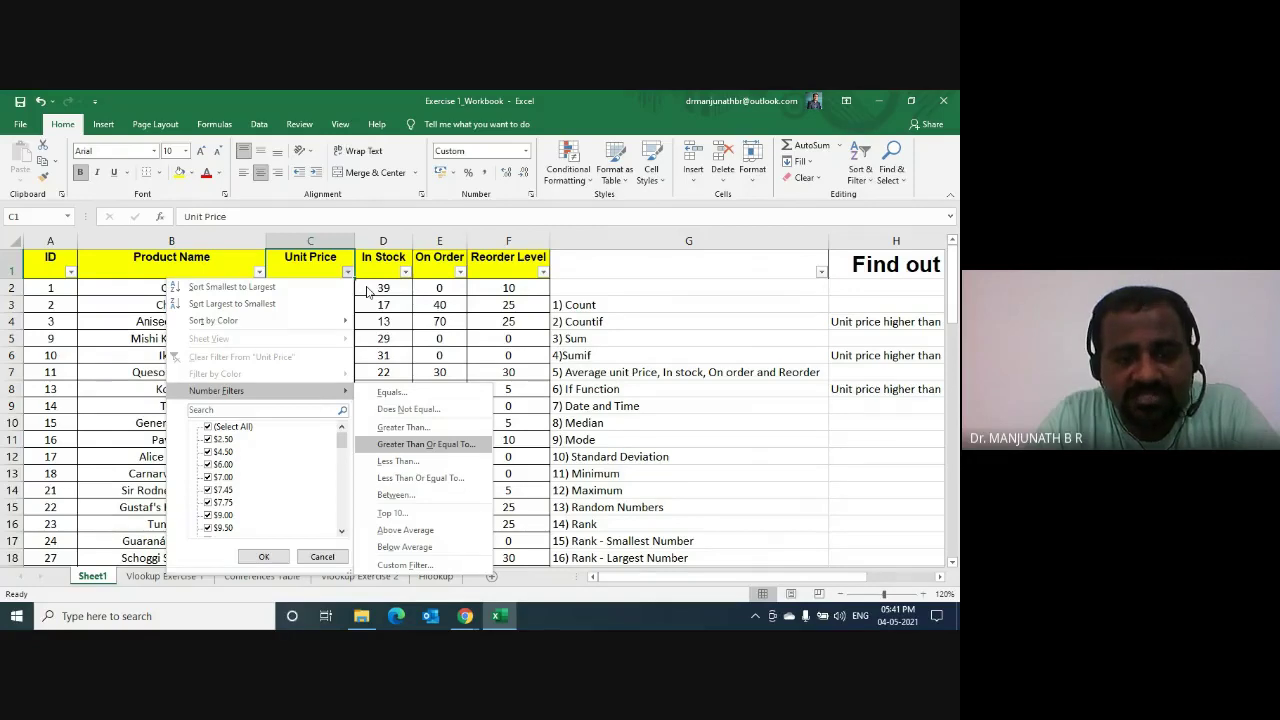
key(Return)
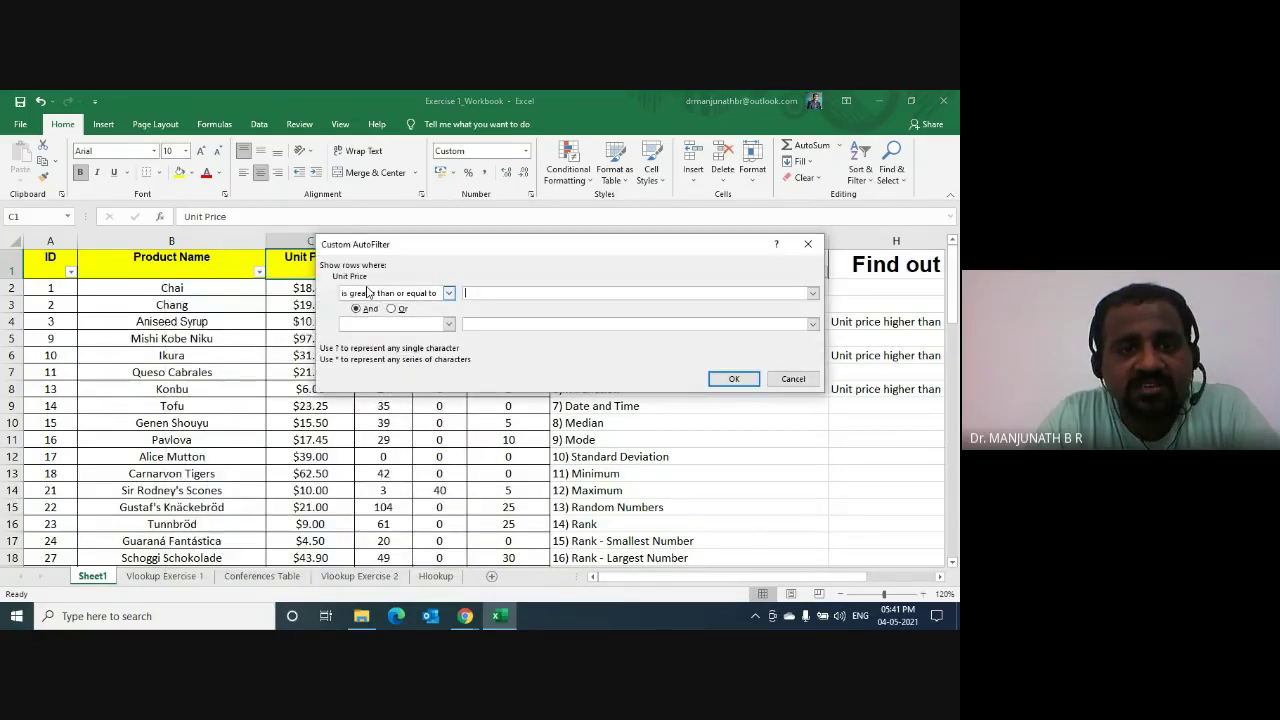
text(20)
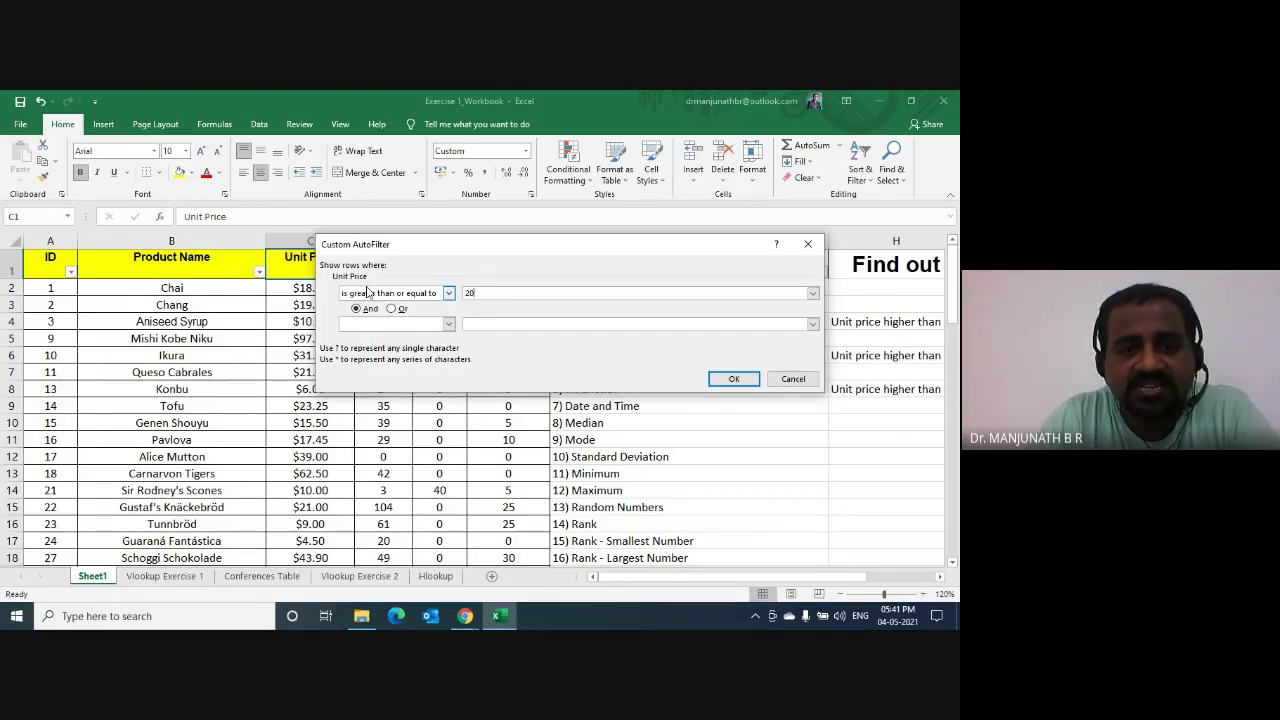
key(Return)
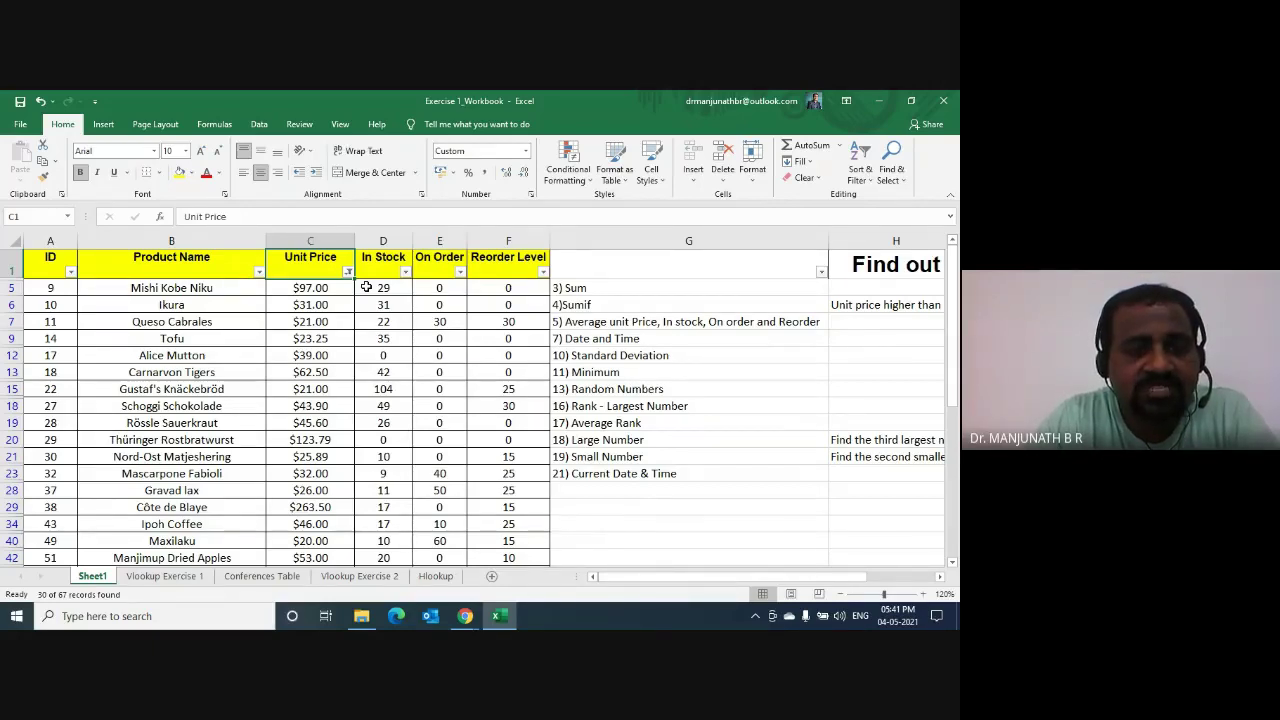
key(Down)
key(Down)
key(Down)
key(Down)
key(Down)
key(Down)
key(Down)
key(Down)
key(Down)
key(Down)
key(Down)
key(Down)
key(Down)
key(Down)
key(Down)
key(Down)
key(Down)
key(Down)
key(Down)
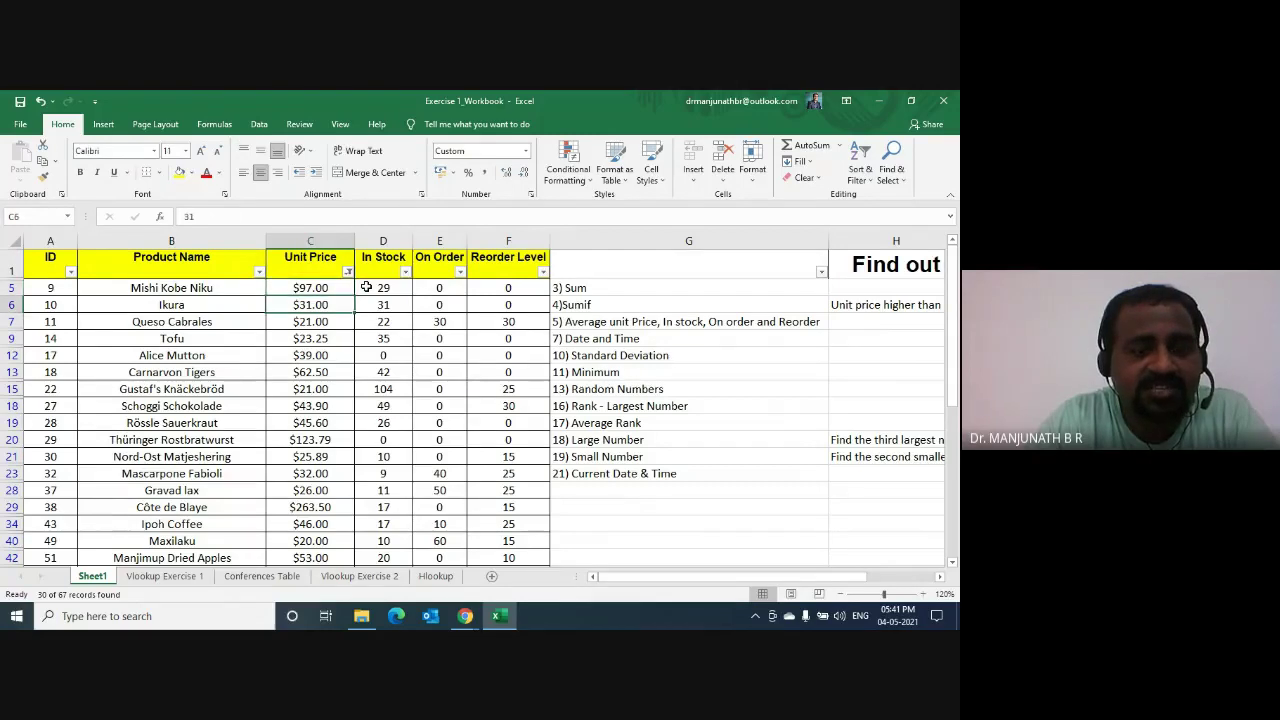
key(Down)
key(Down)
key(Down)
key(Down)
key(Down)
key(Down)
key(Down)
key(Down)
key(Down)
key(Down)
key(Down)
key(Down)
key(Down)
key(Down)
key(Down)
key(Down)
key(Down)
key(Down)
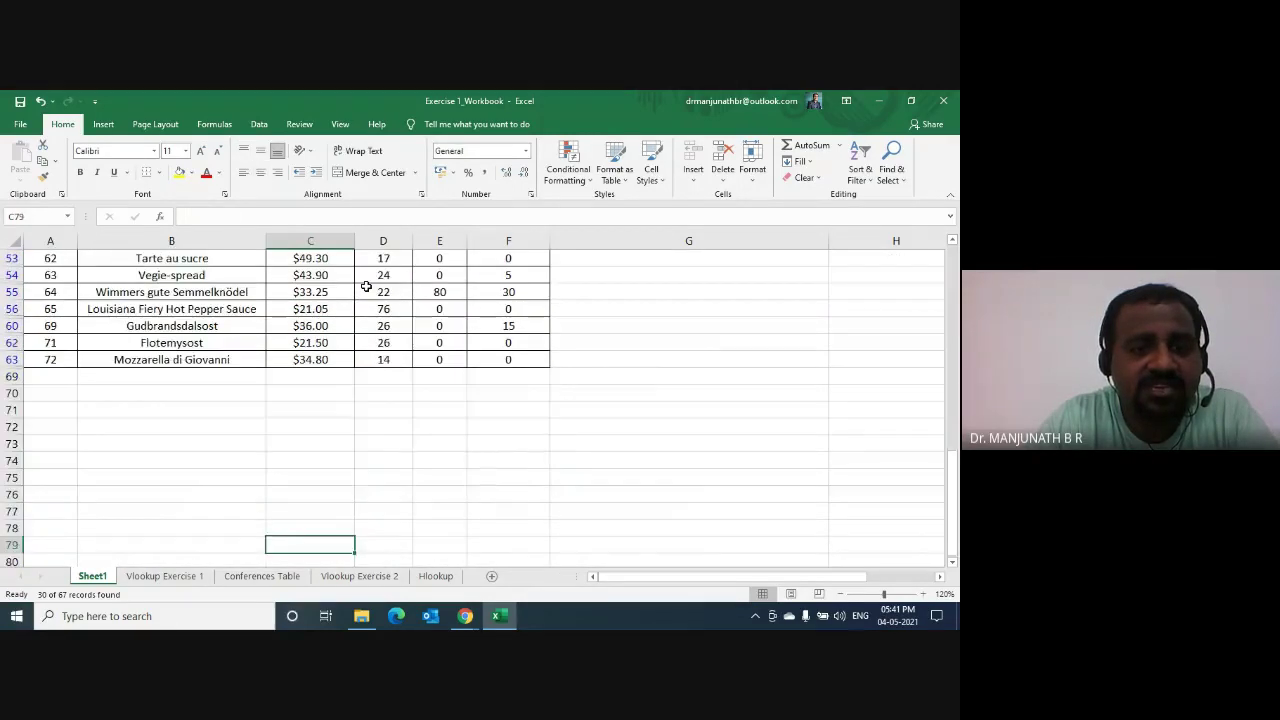
key(Up)
key(Up)
key(Up)
key(Up)
key(Up)
key(Up)
key(Up)
key(Up)
key(Up)
key(Up)
key(Up)
key(Up)
key(Up)
key(Up)
key(Up)
key(Up)
key(Up)
key(Up)
key(Up)
key(Up)
key(Up)
key(Up)
key(Up)
key(Up)
key(Up)
key(Up)
key(Up)
key(Up)
key(Up)
key(Up)
key(Up)
key(Up)
key(Up)
key(Up)
key(Up)
key(Up)
key(Up)
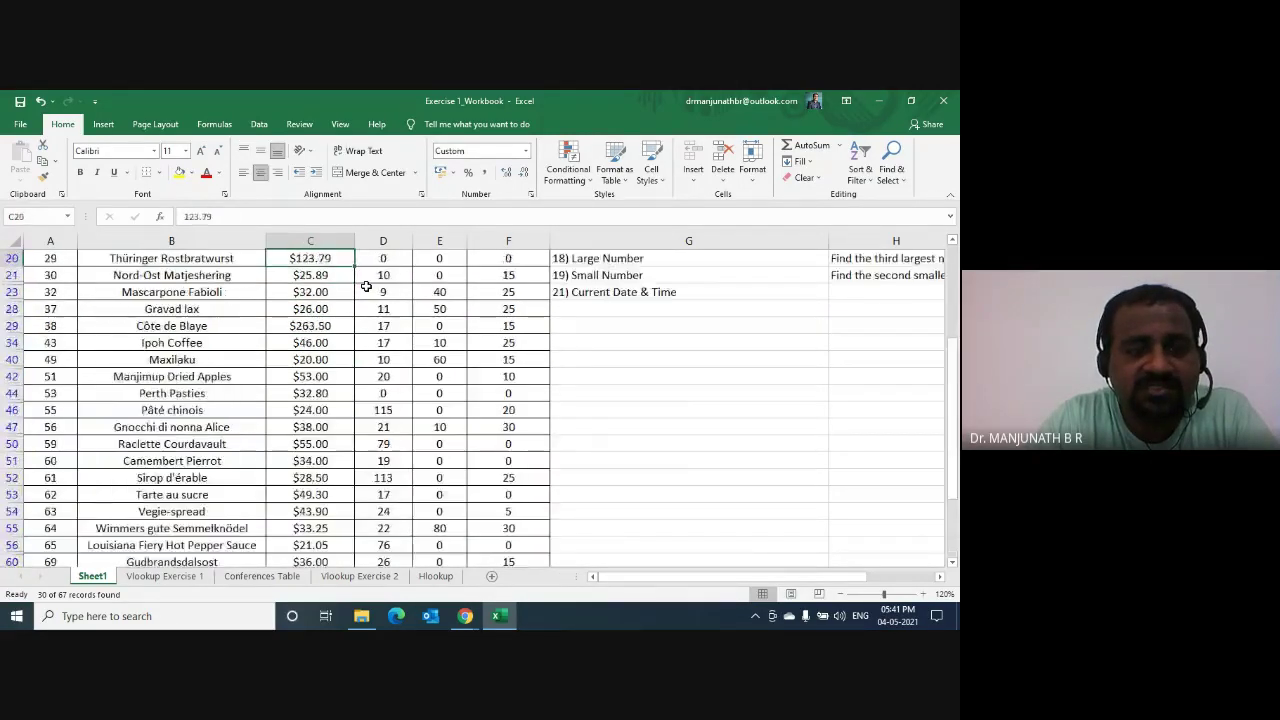
key(Down)
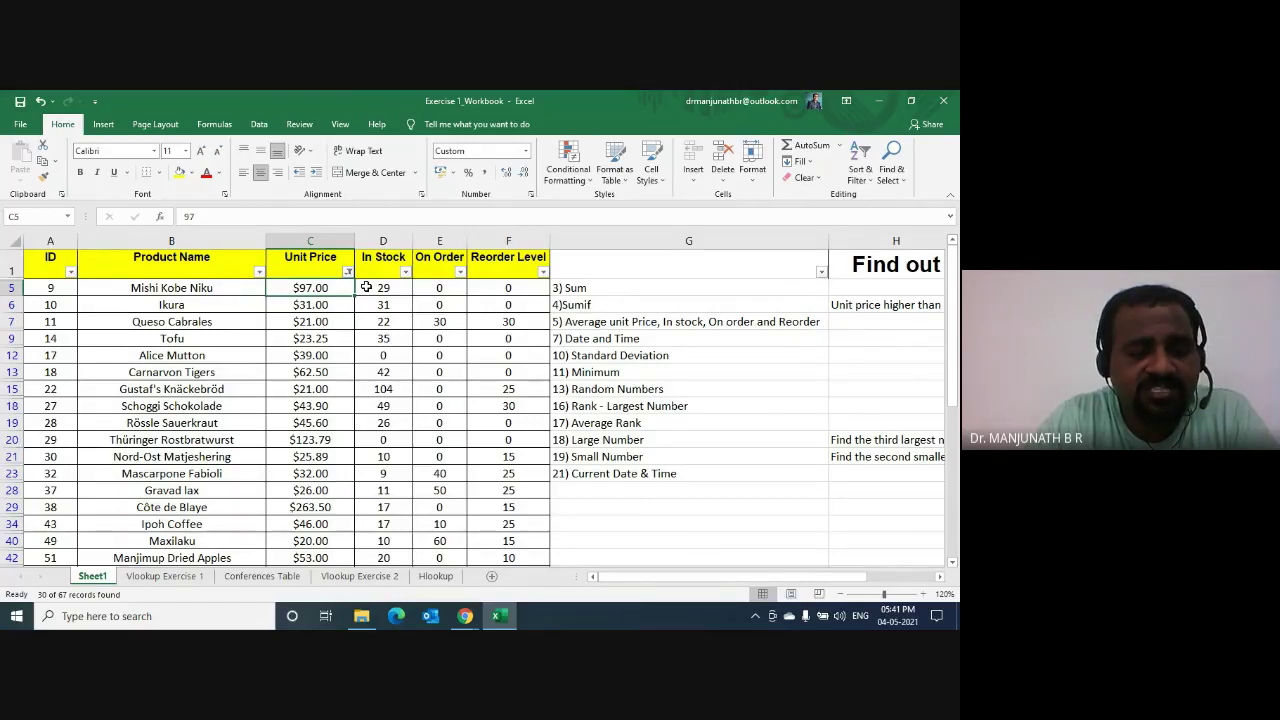
key(ctrl+shift+Down)
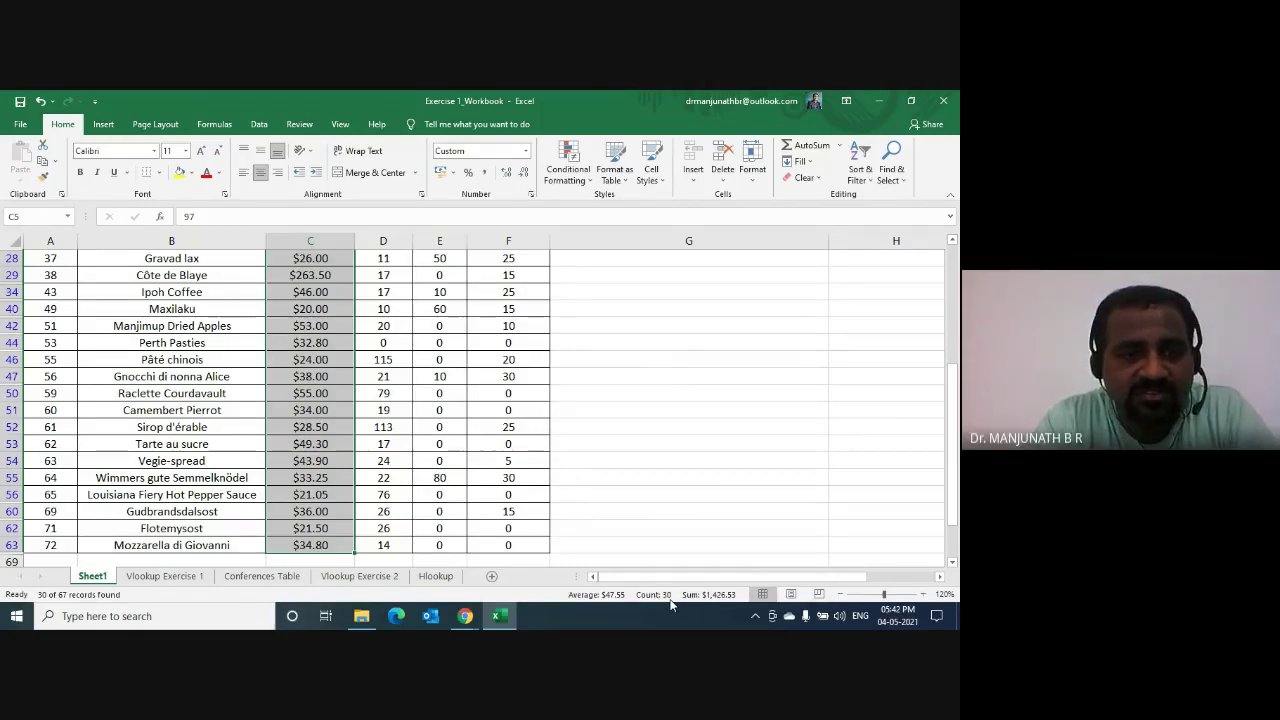
key(ctrl+Home)
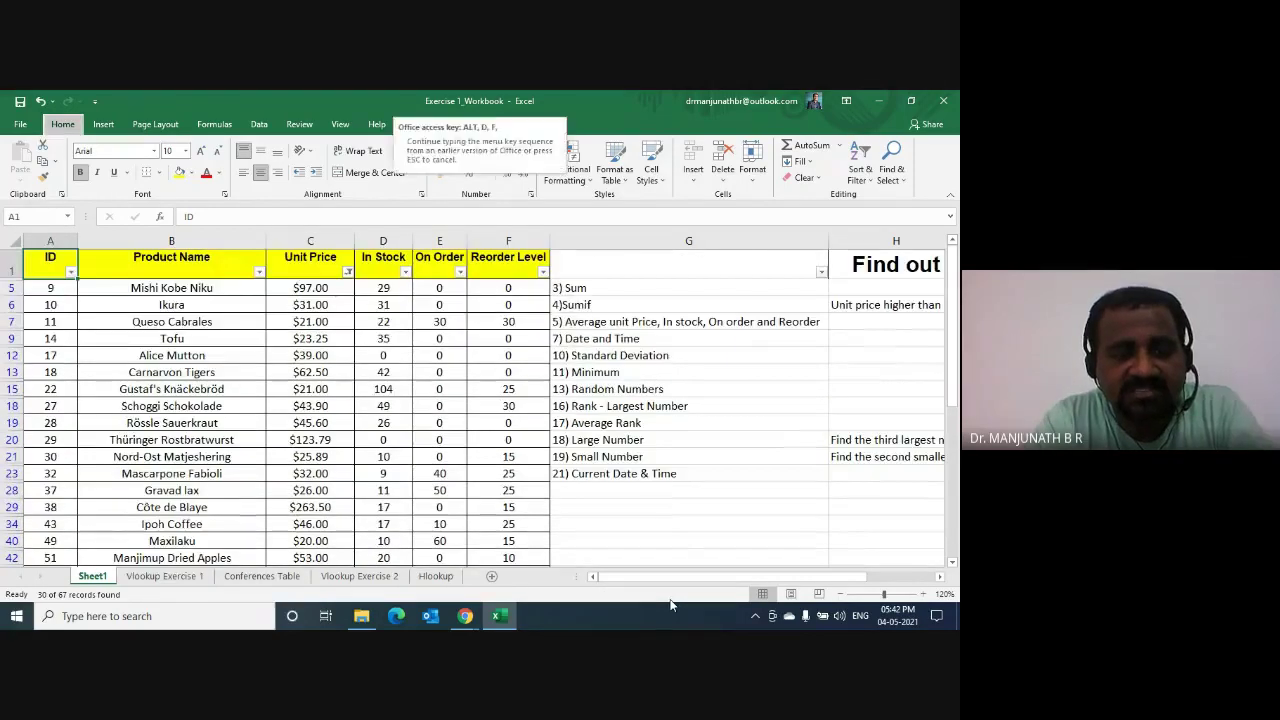
Step: Clear the price filter by toggling filtering off and on, then drop down Unit Price's list
key(ctrl+shift+l)
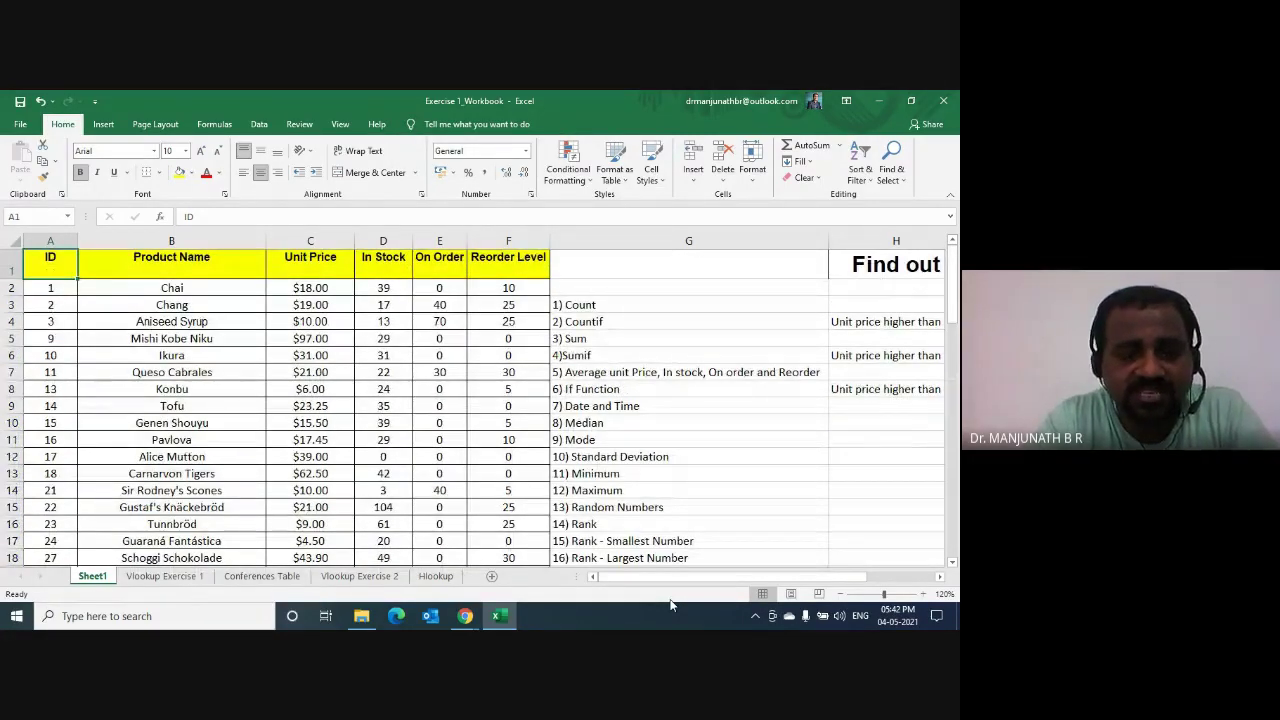
key(alt+d)
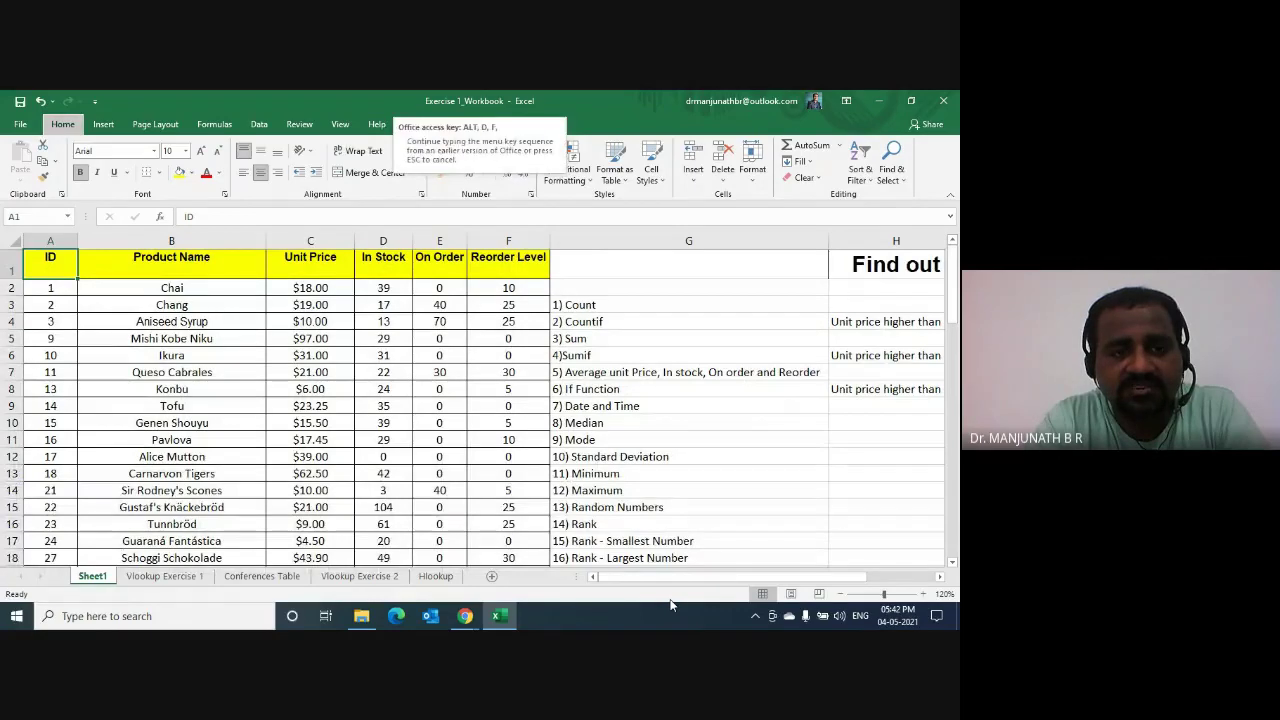
key(f)
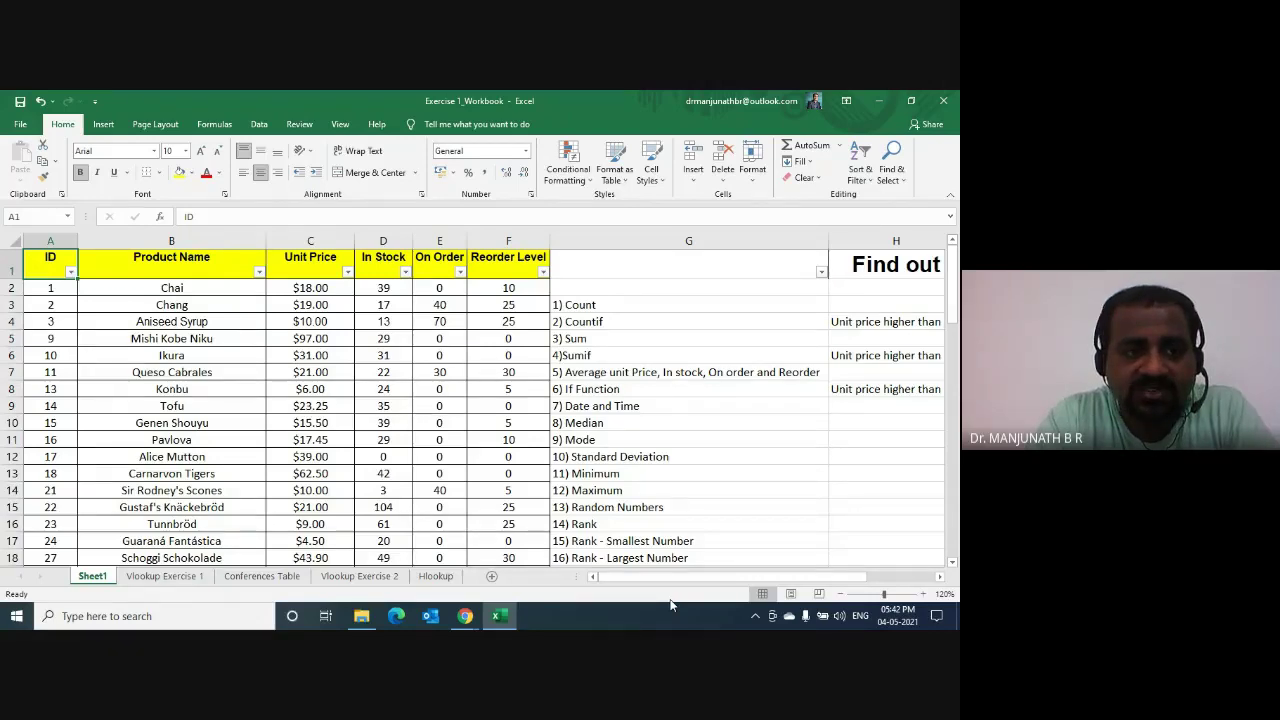
key(Right)
key(Right)
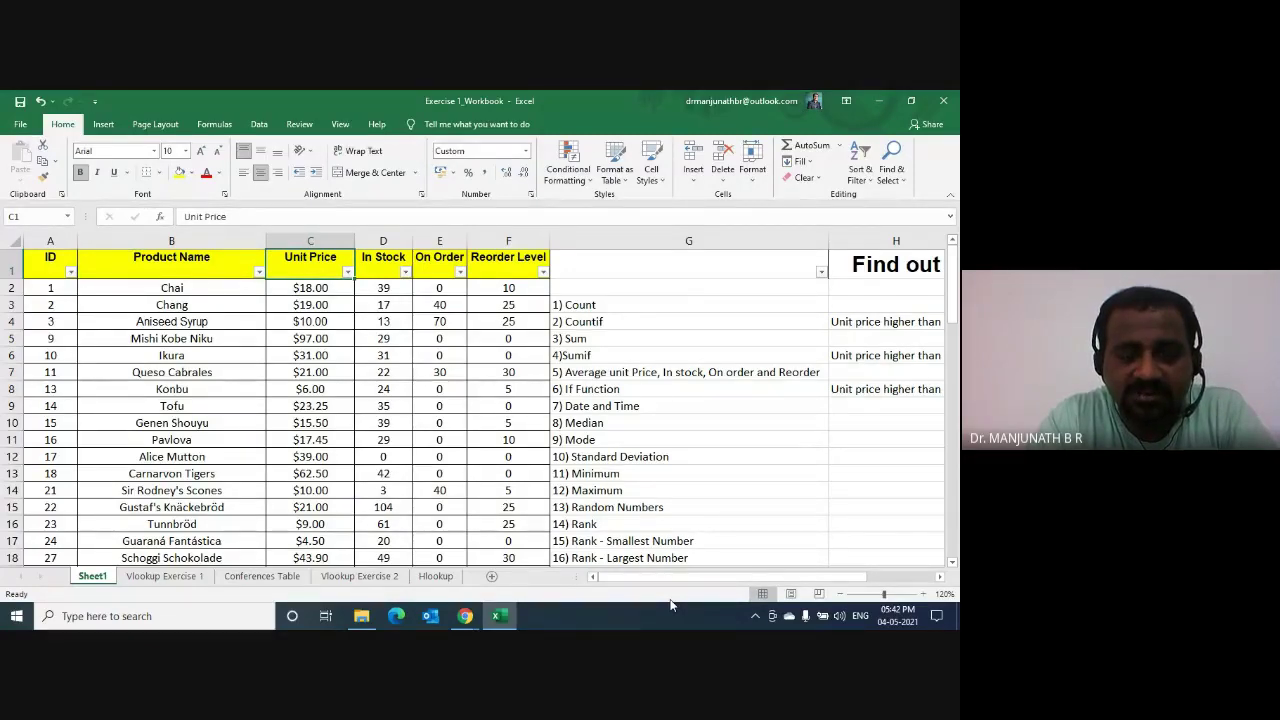
key(alt+Down)
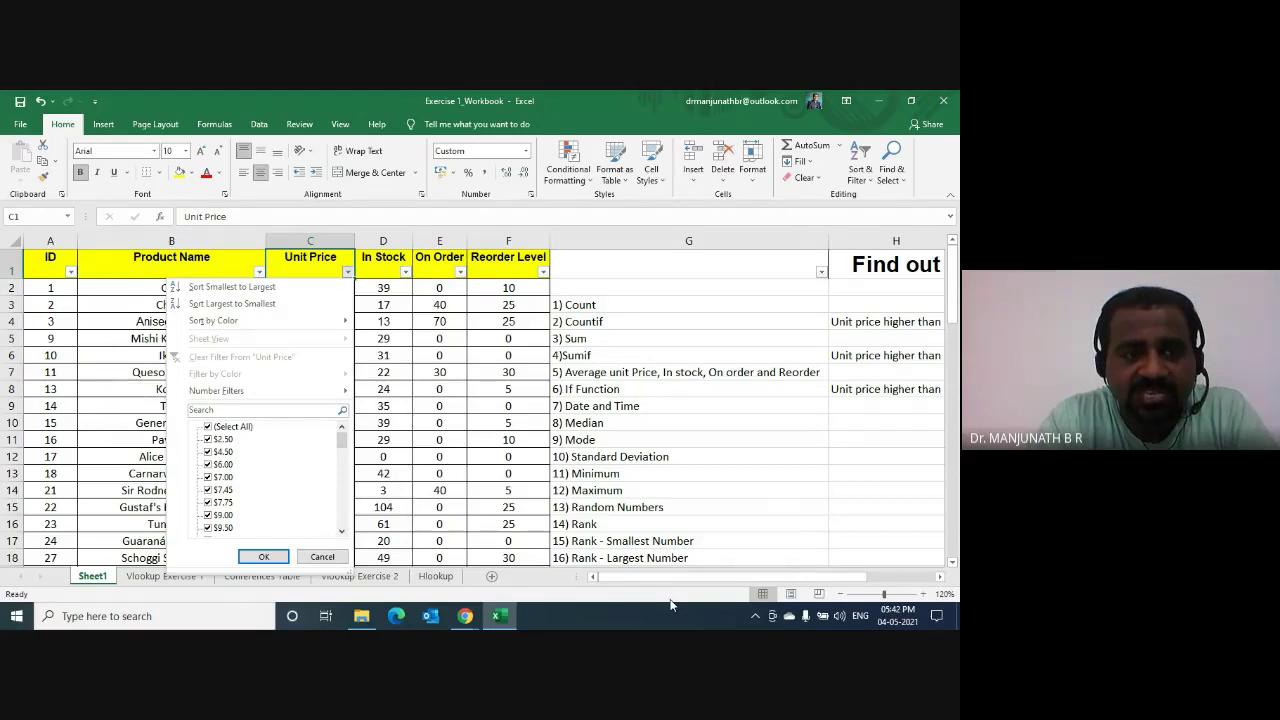
Step: Choose Number Filters > Greater Than Or Equal To from the Unit Price dropdown
key(Down)
key(Down)
key(Down)
key(Down)
key(Down)
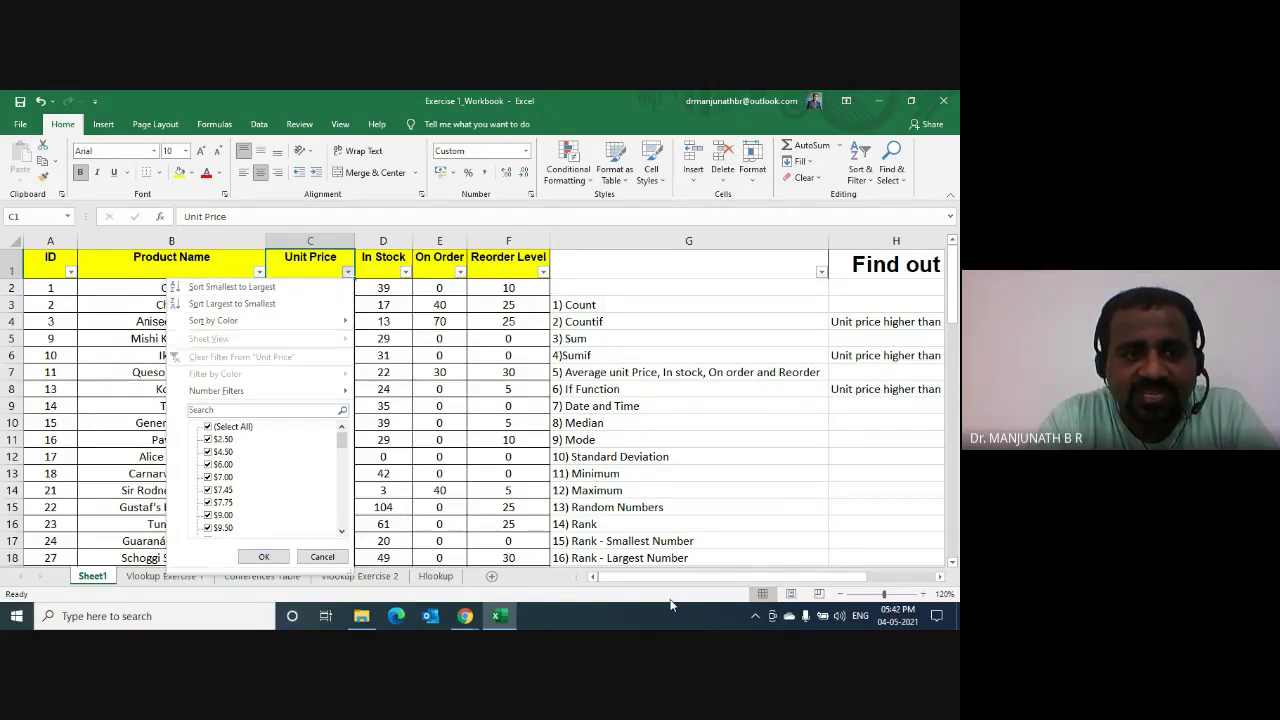
key(Down)
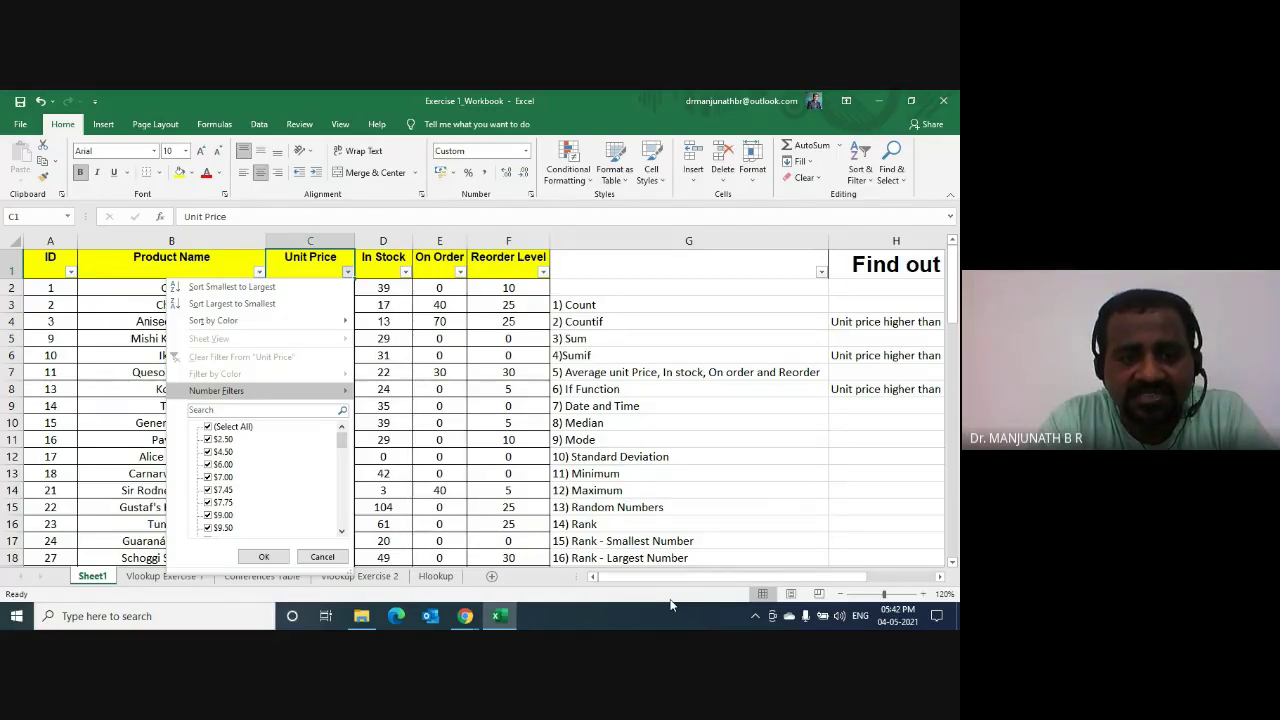
key(Right)
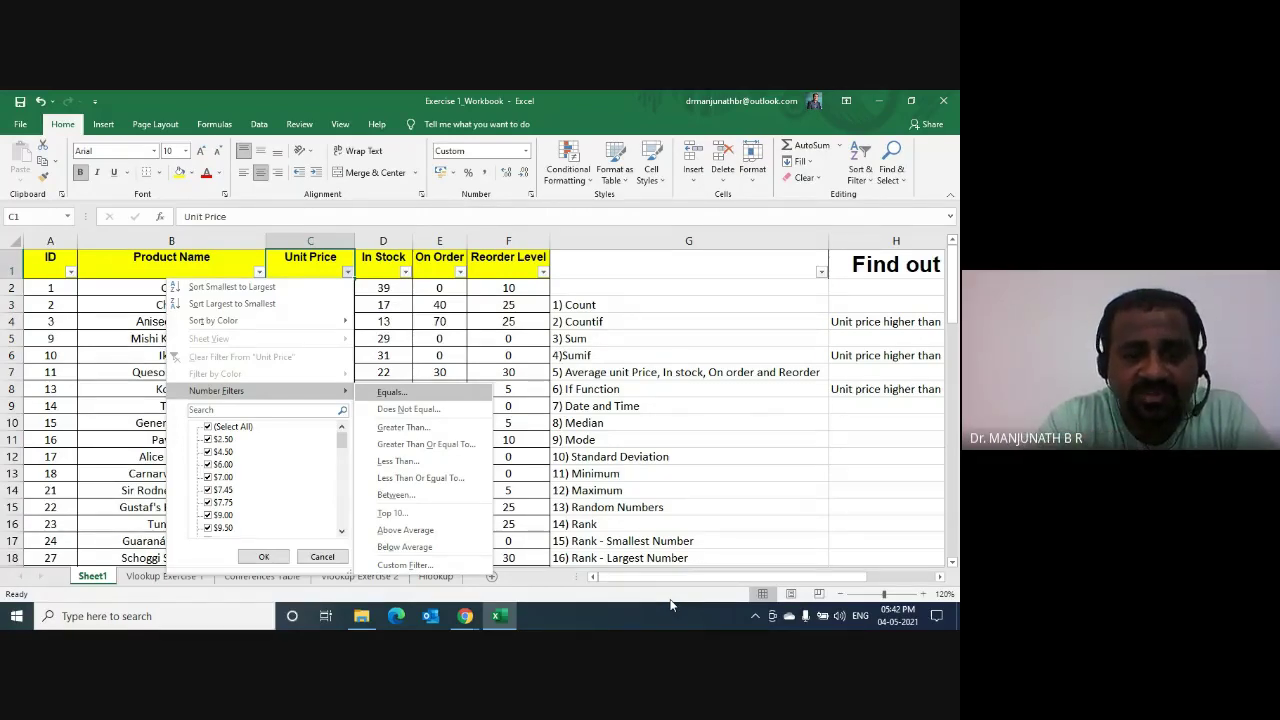
key(Down)
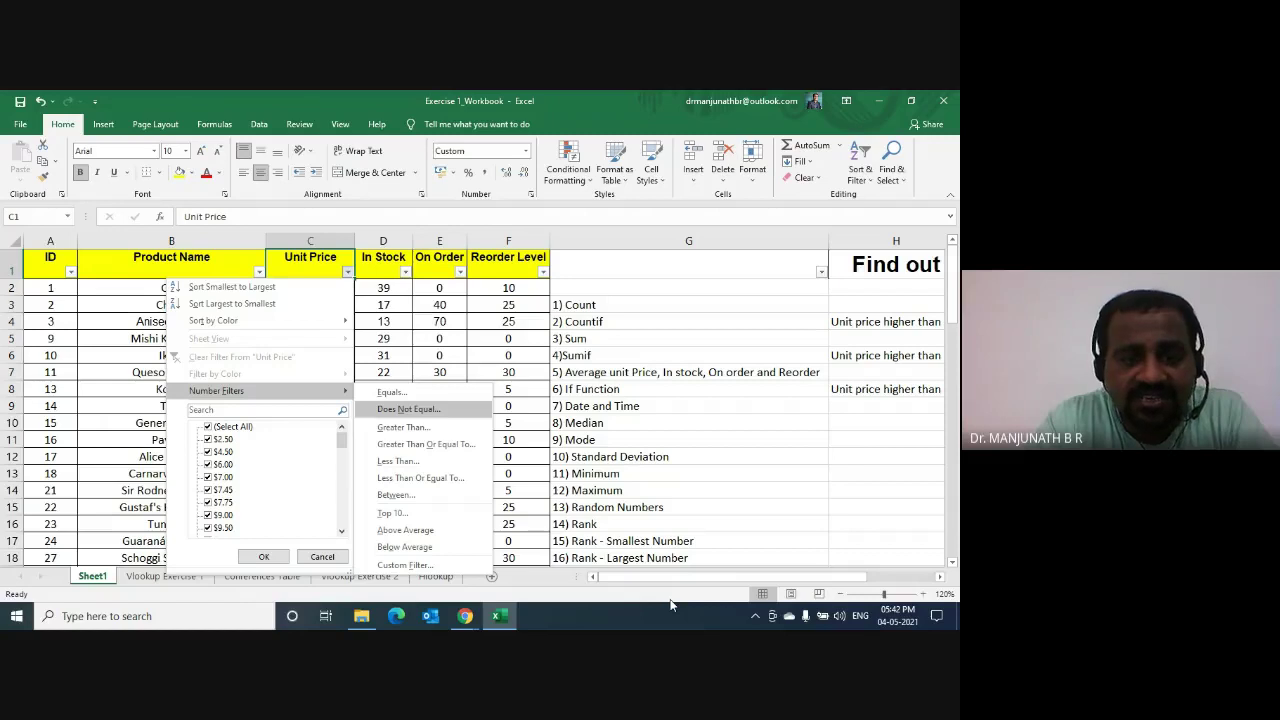
key(Down)
key(Down)
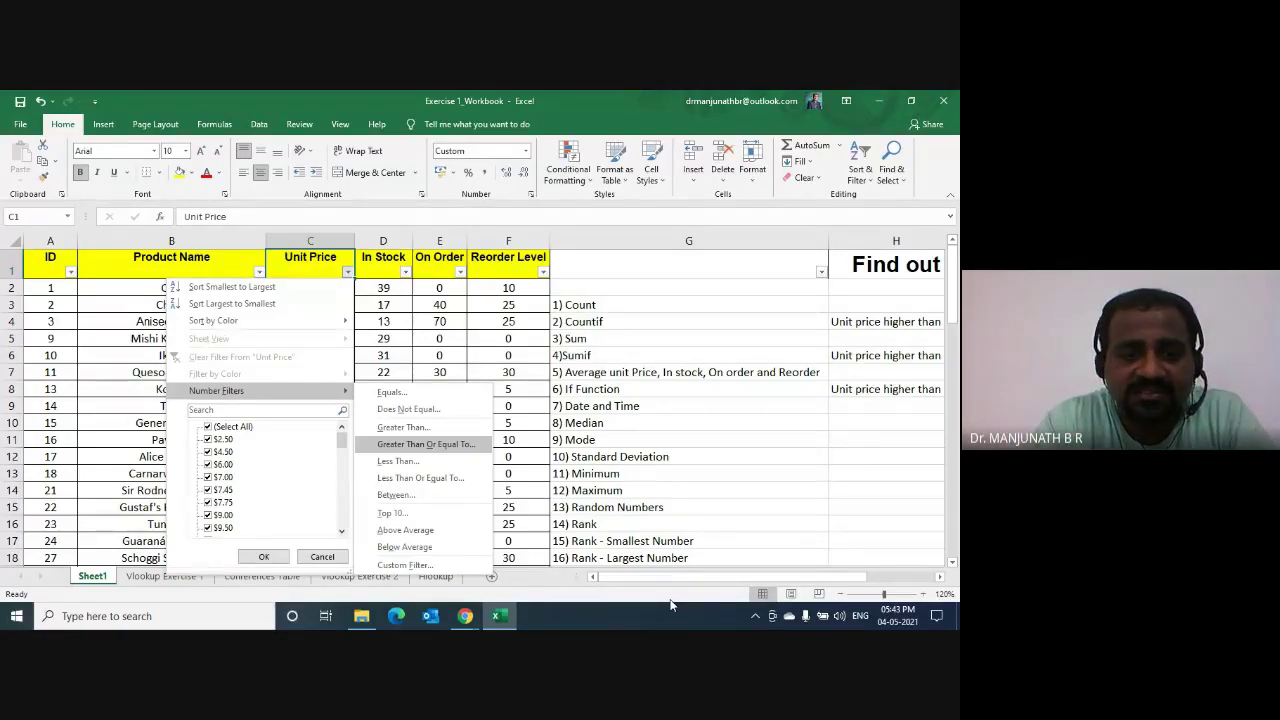
key(Return)
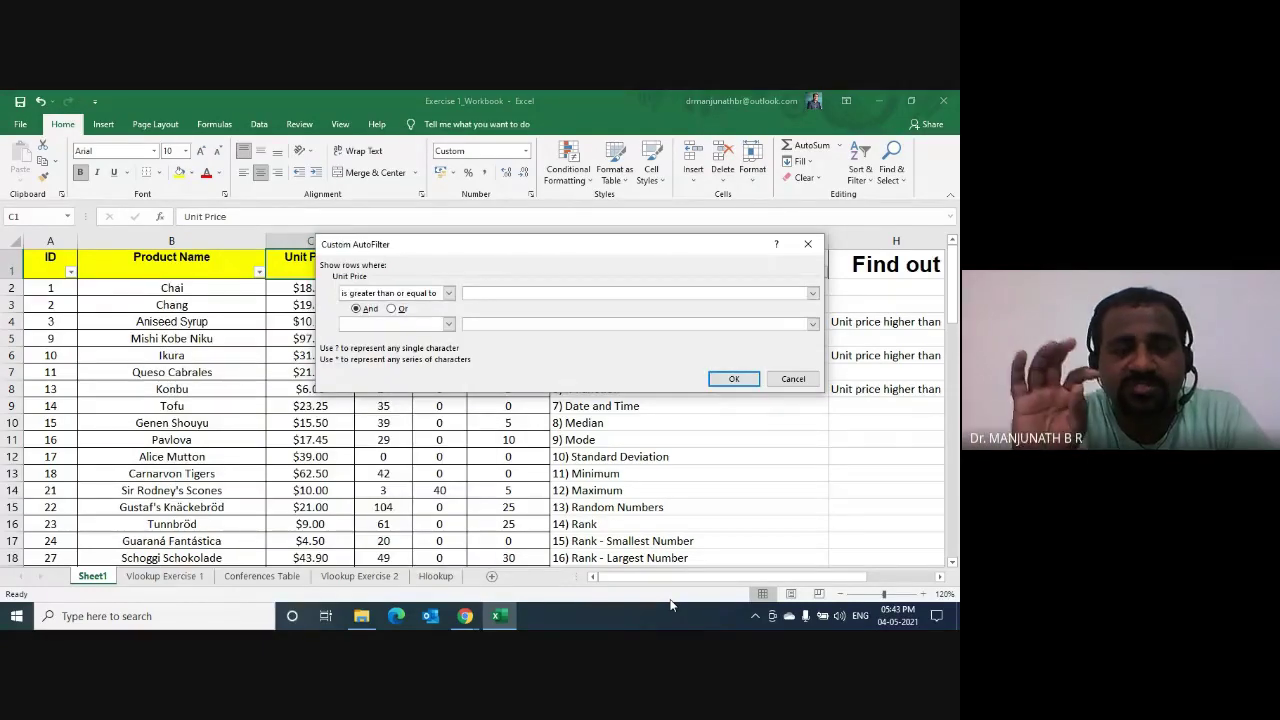
Step: Enter 20 as the minimum Unit Price and apply the custom filter
text(20)
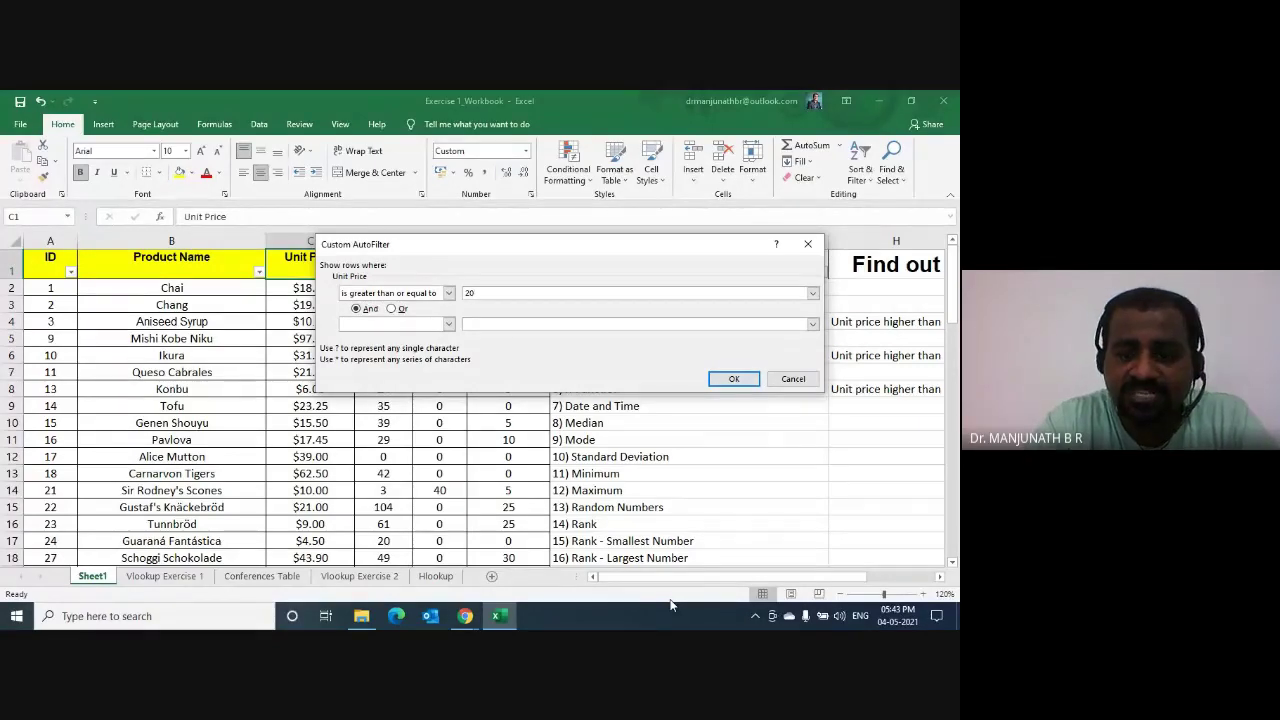
key(Return)
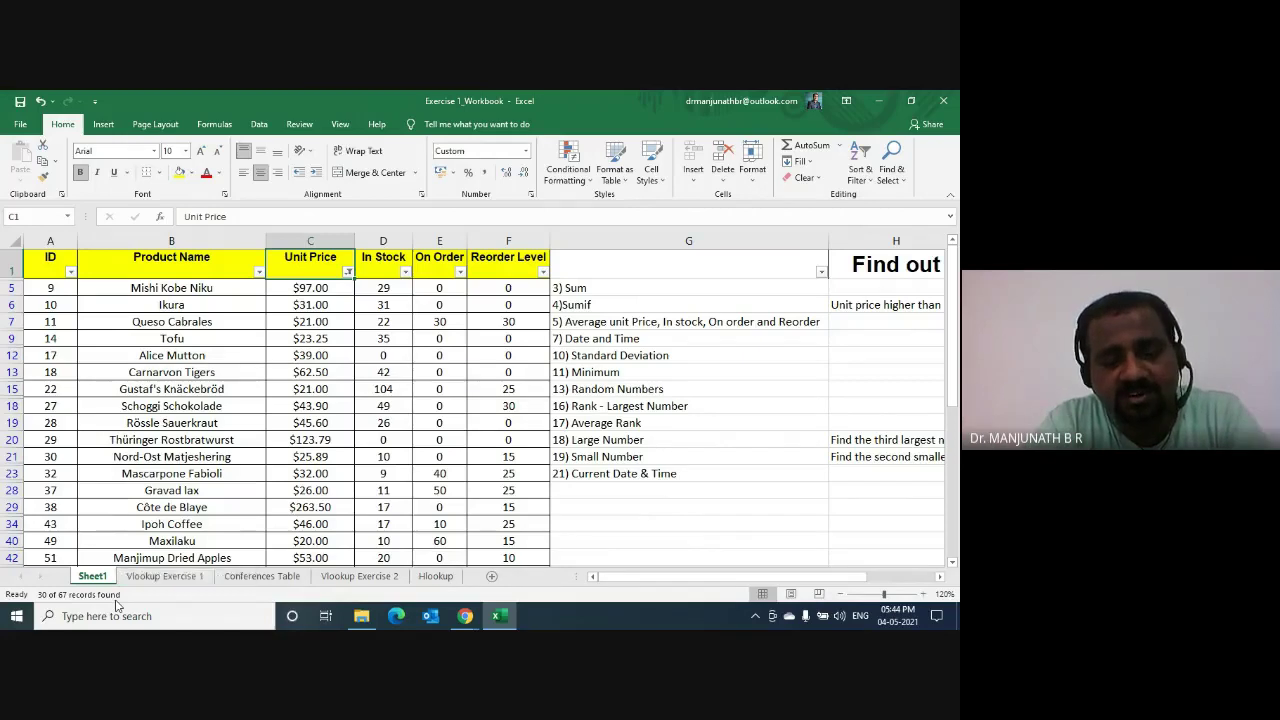
key(alt+d)
key(f)
key(f)
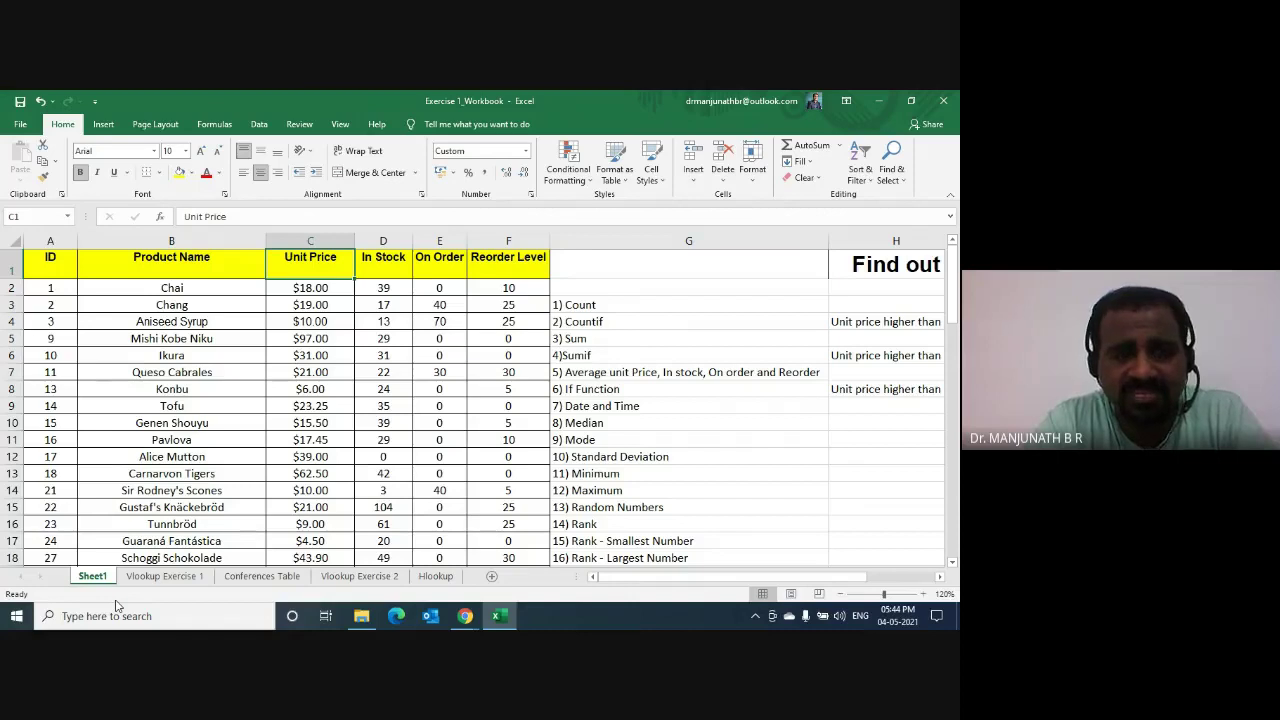
key(Down)
key(Down)
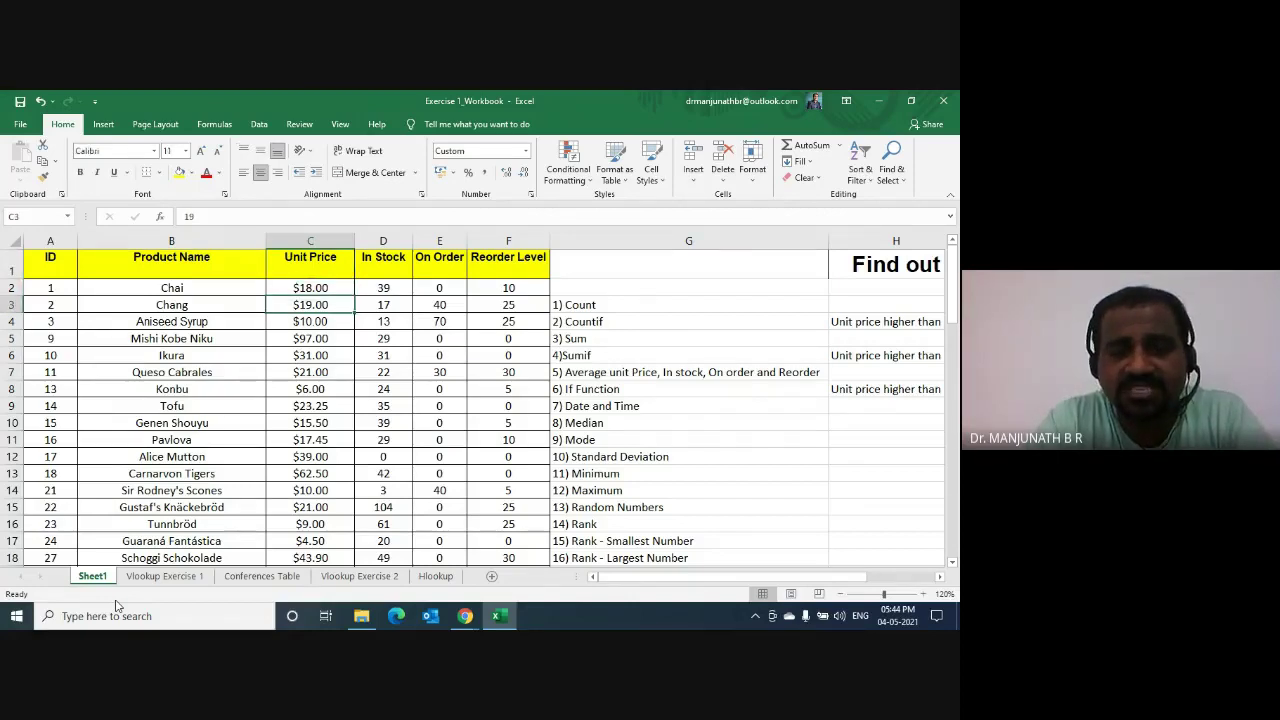
key(Right)
key(Right)
key(Right)
key(Right)
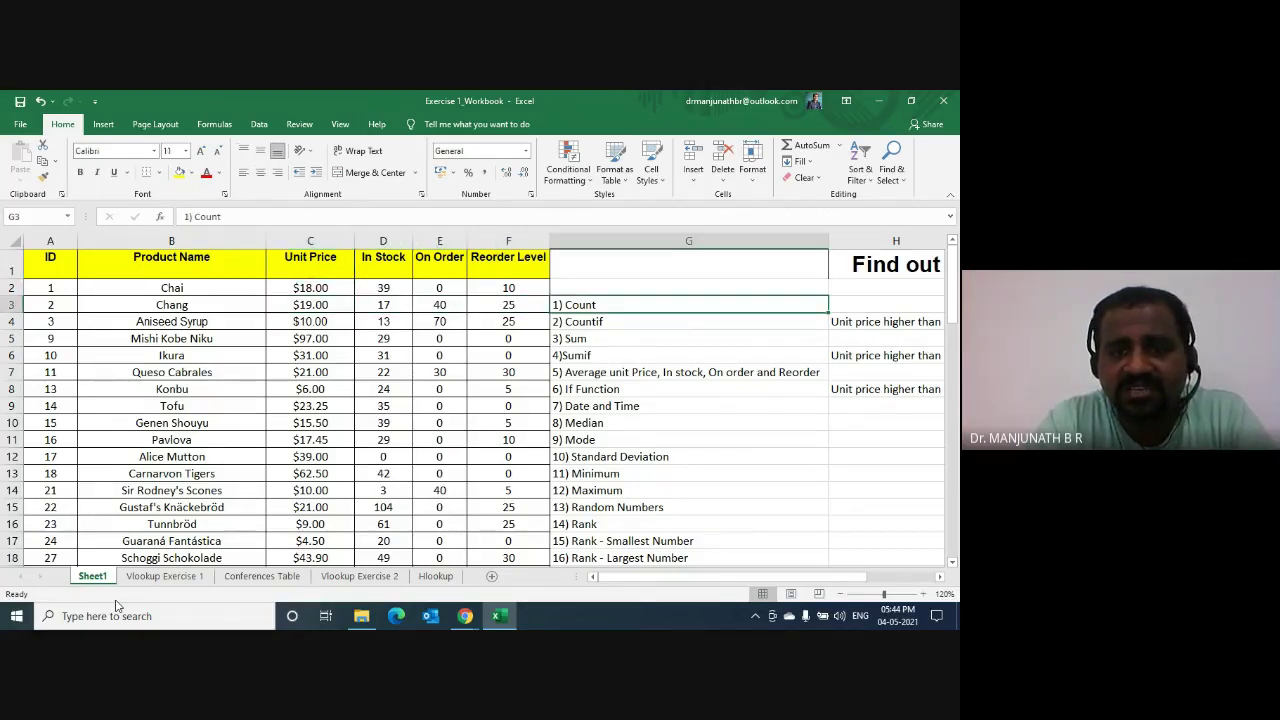
key(Down)
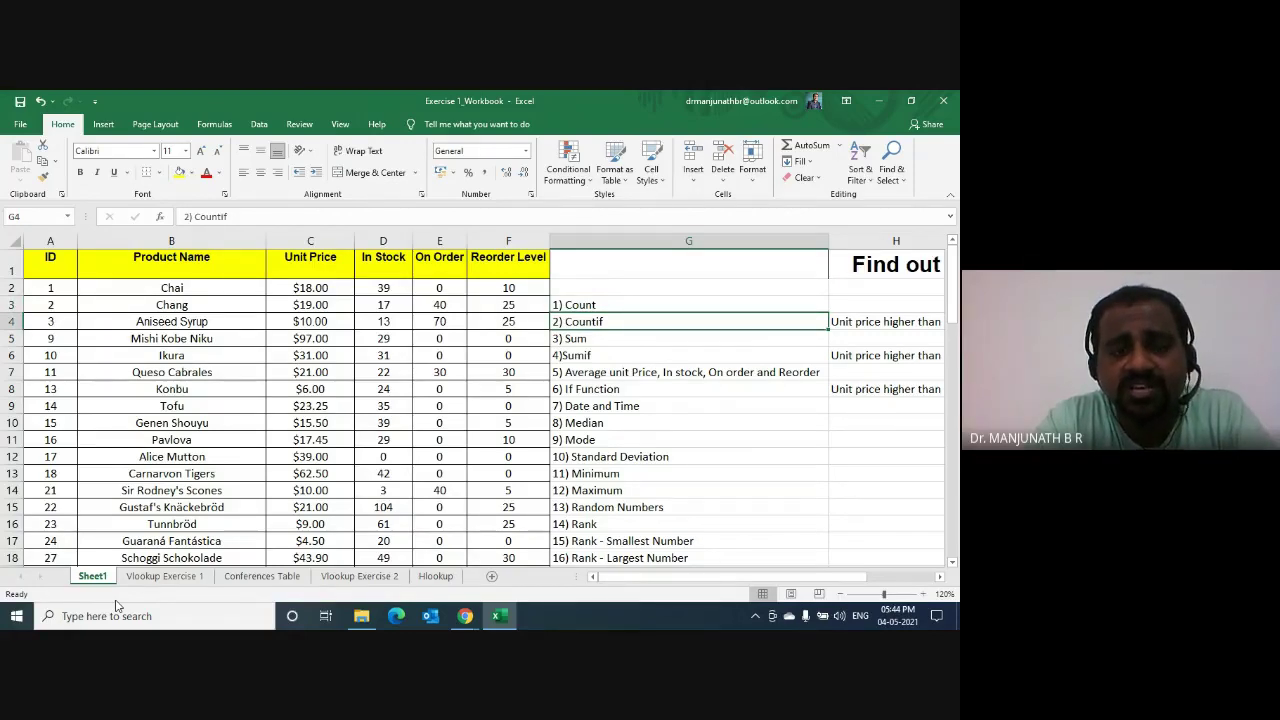
key(Right)
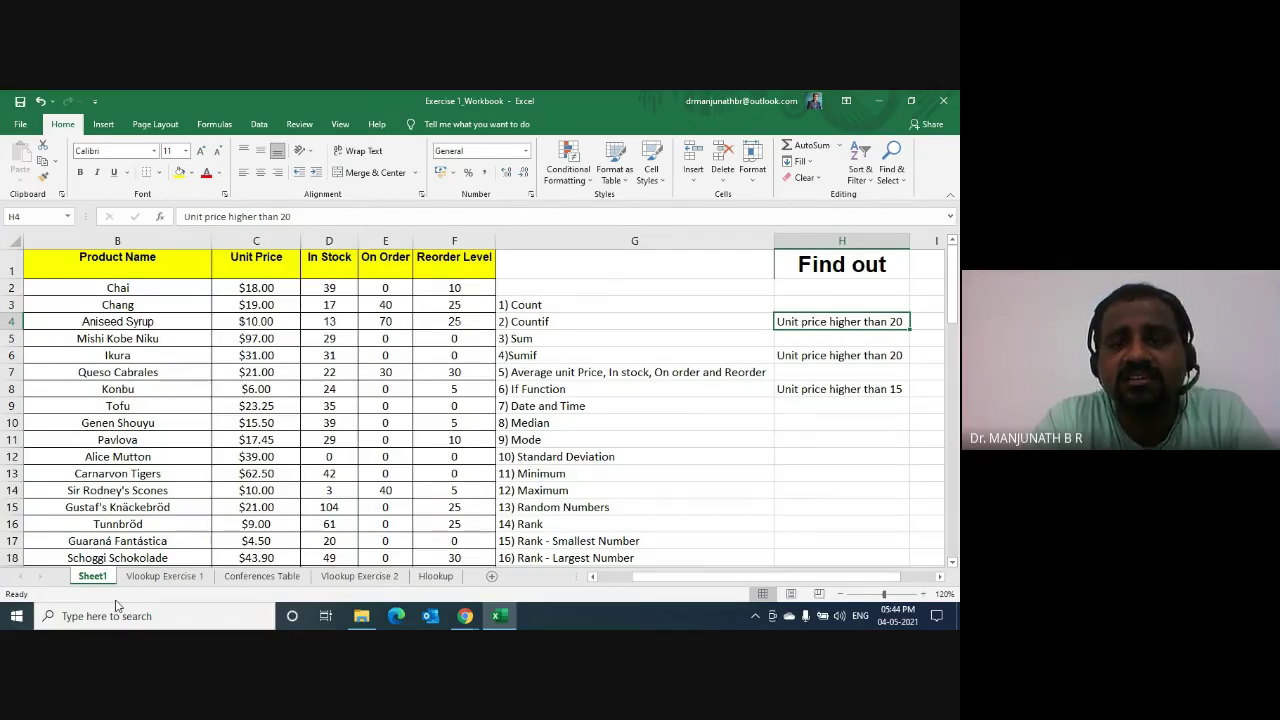
key(Right)
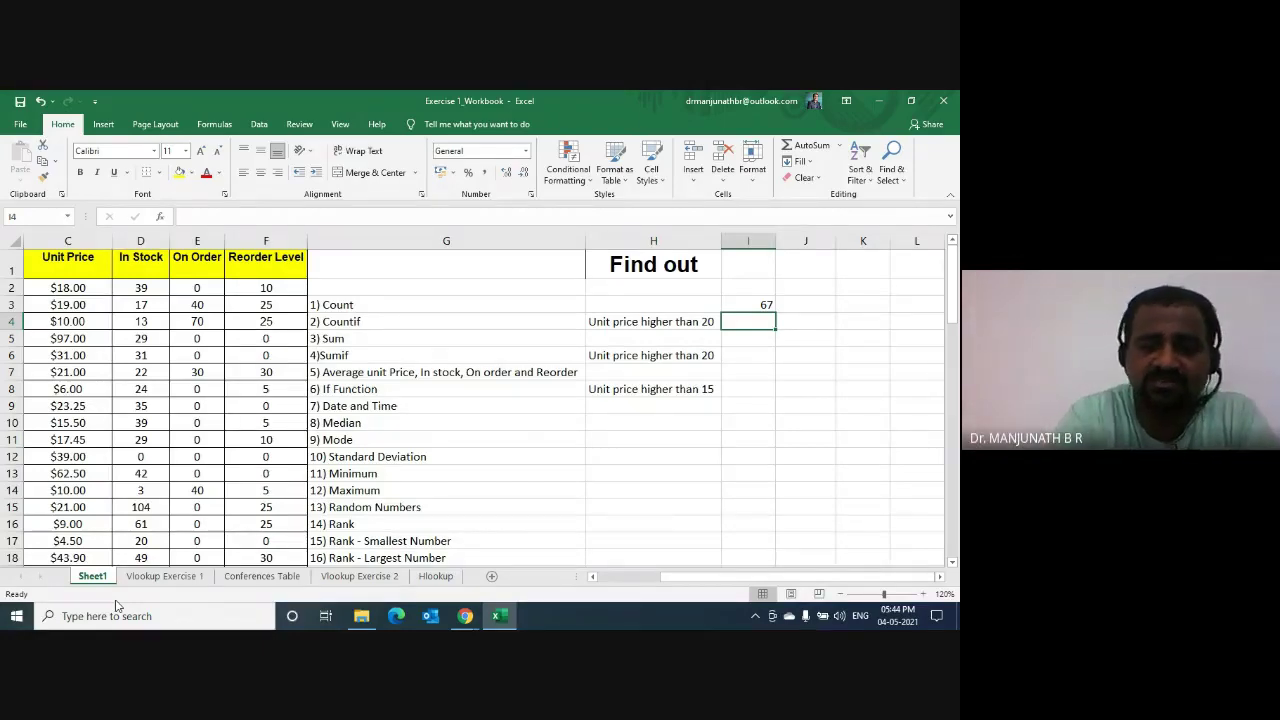
Step: Begin a COUNTIF formula in I4 by typing =countif(
text(=)
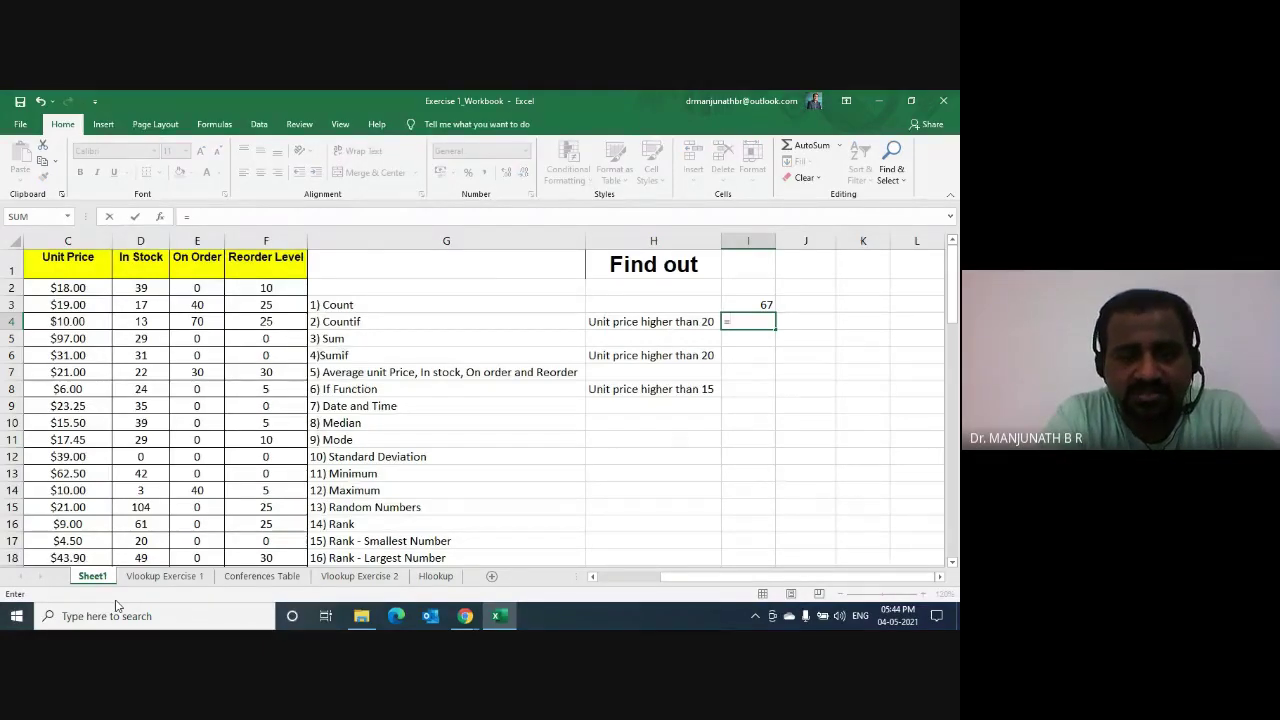
text(count)
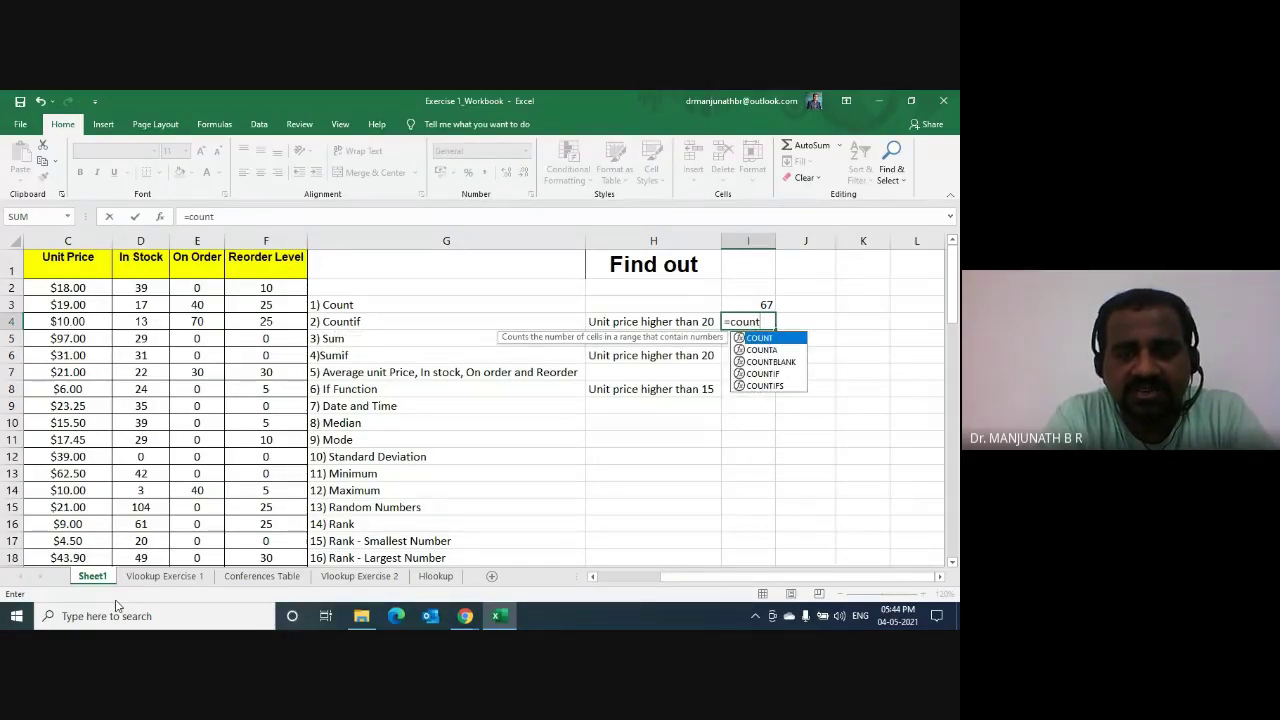
text(if)
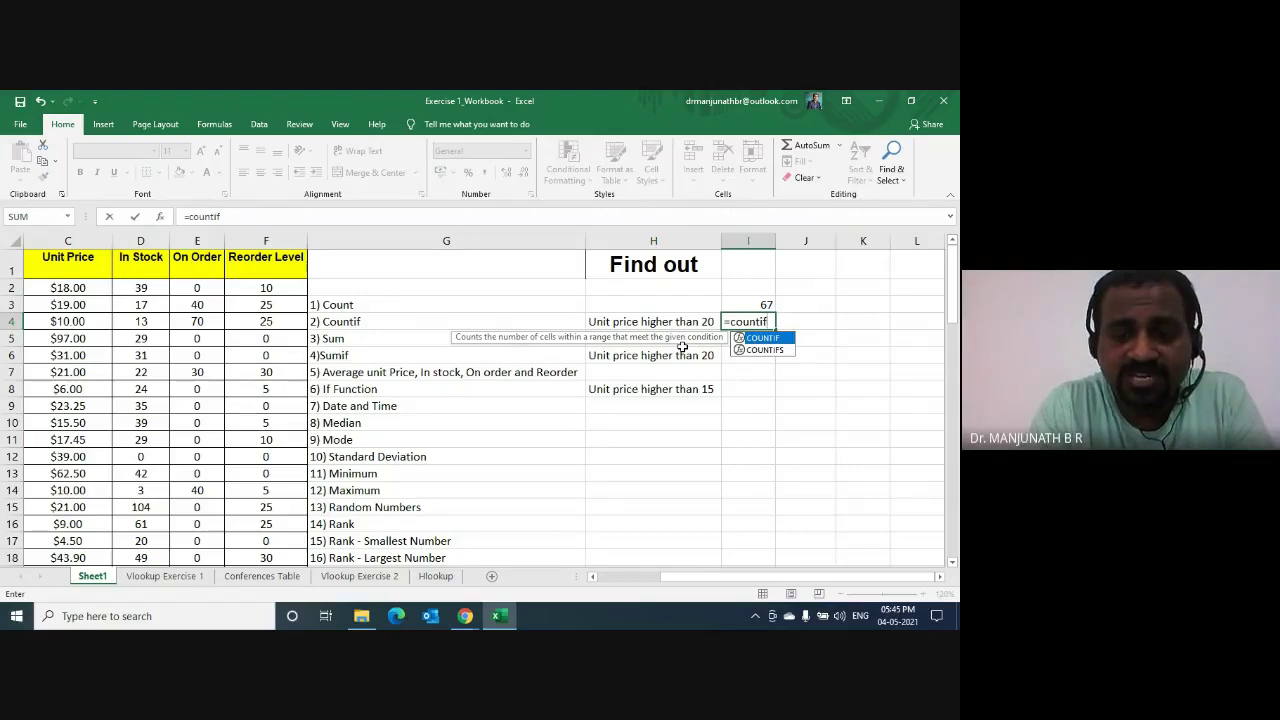
text(()
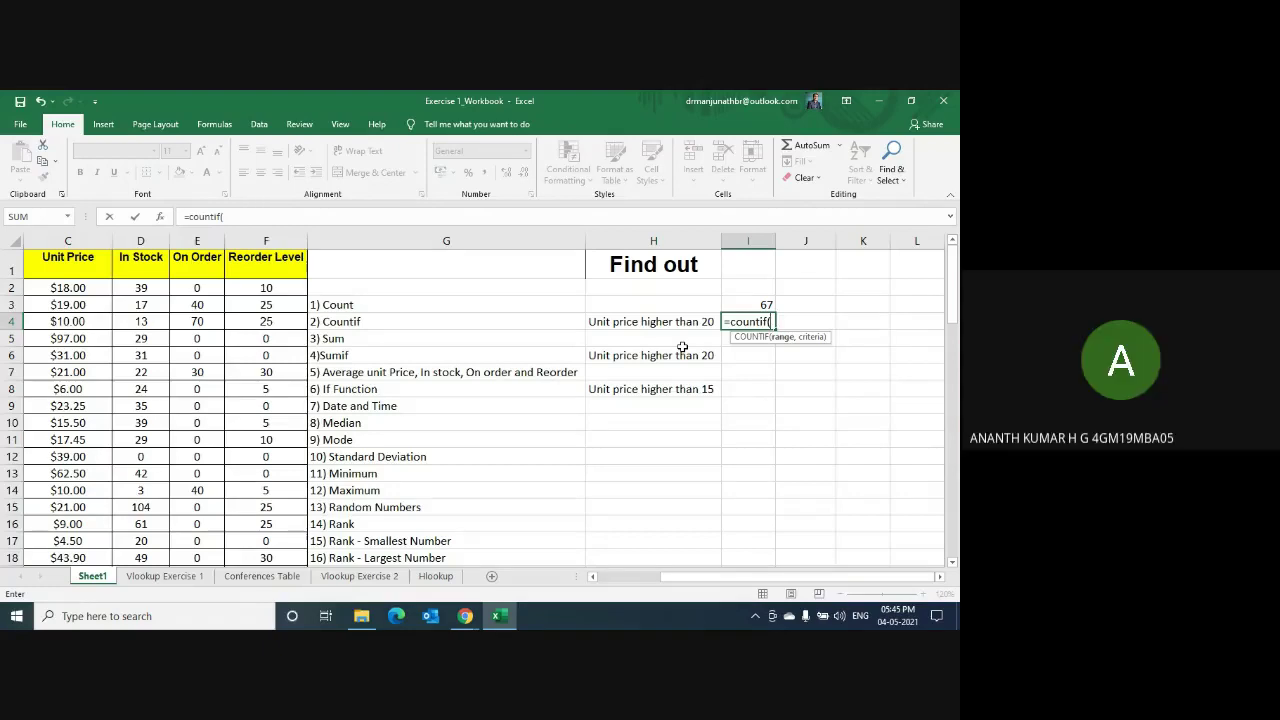
Step: Complete I4 as =COUNTIF(C2:C68,">20"), which returns 29
key(Left)
key(Left)
key(Left)
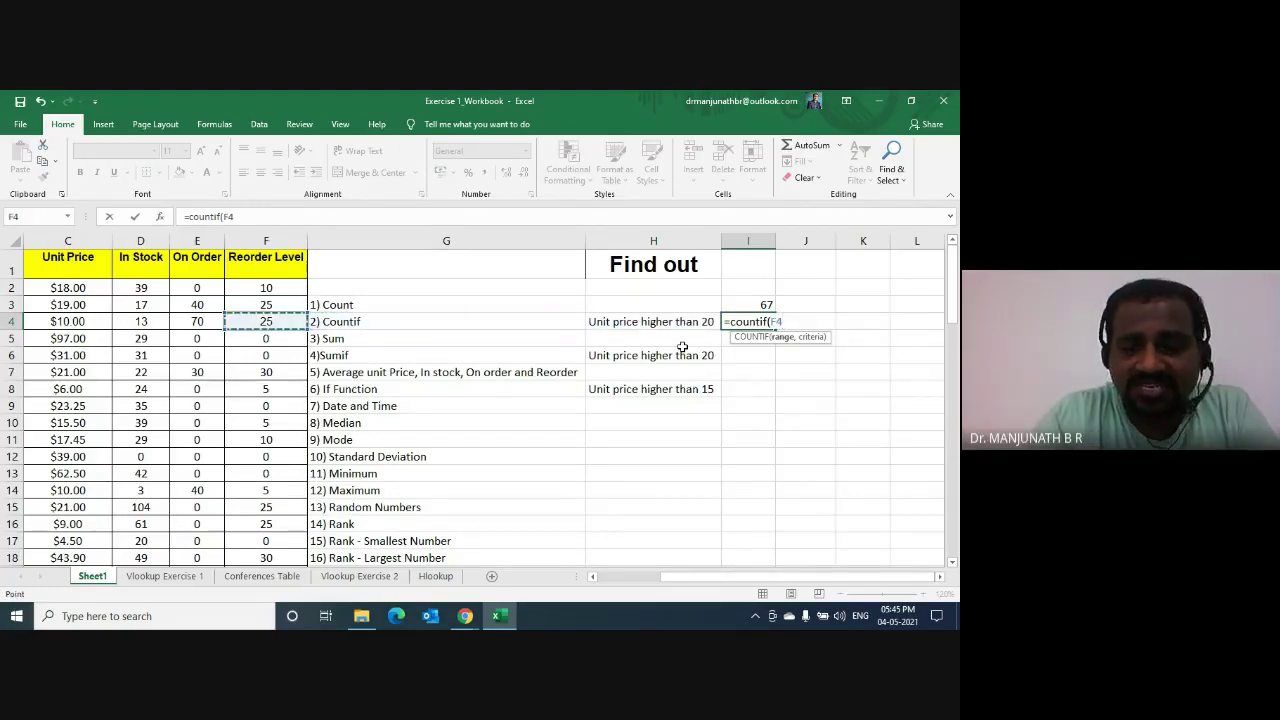
key(Left)
key(Left)
key(Left)
key(Up)
key(Up)
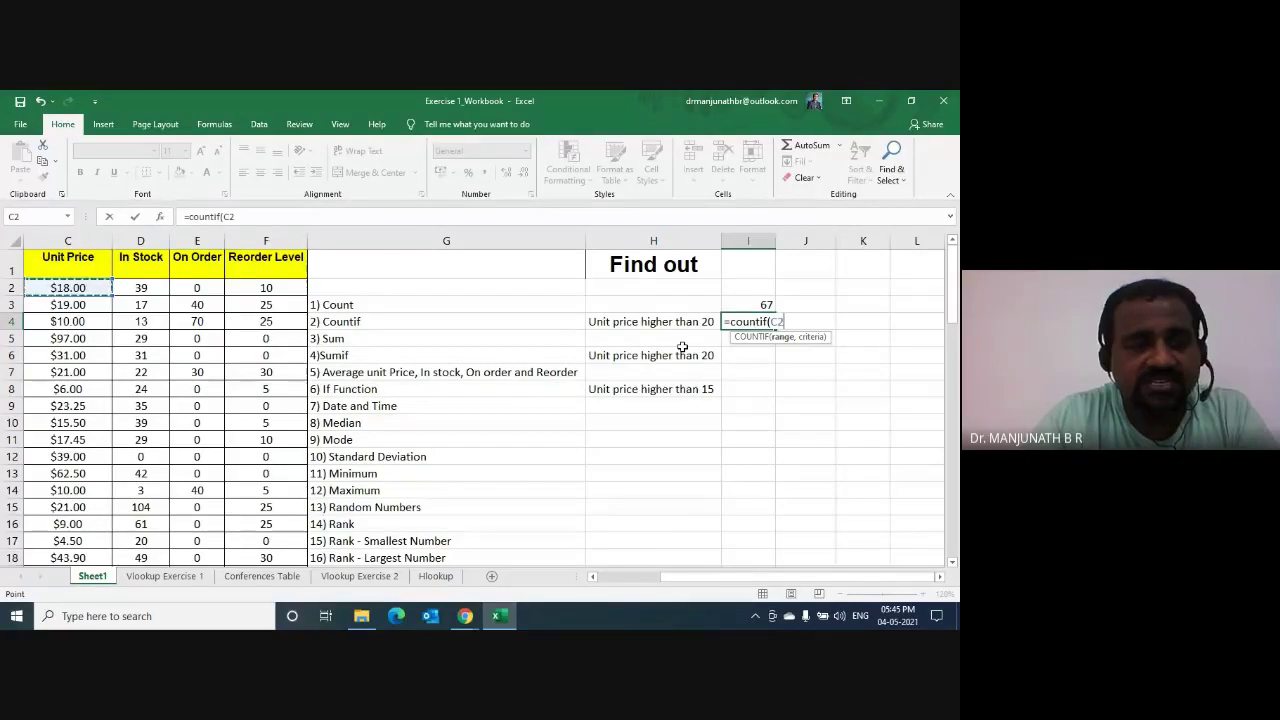
key(ctrl+shift+Down)
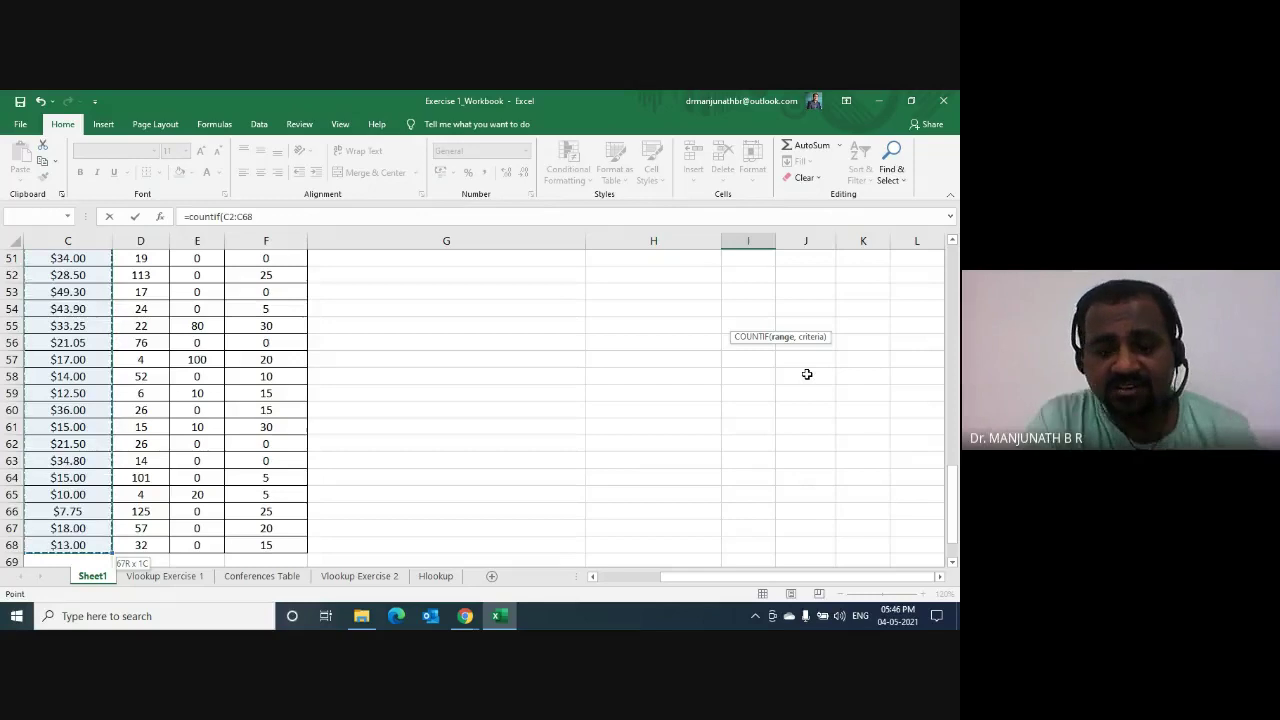
text(,)
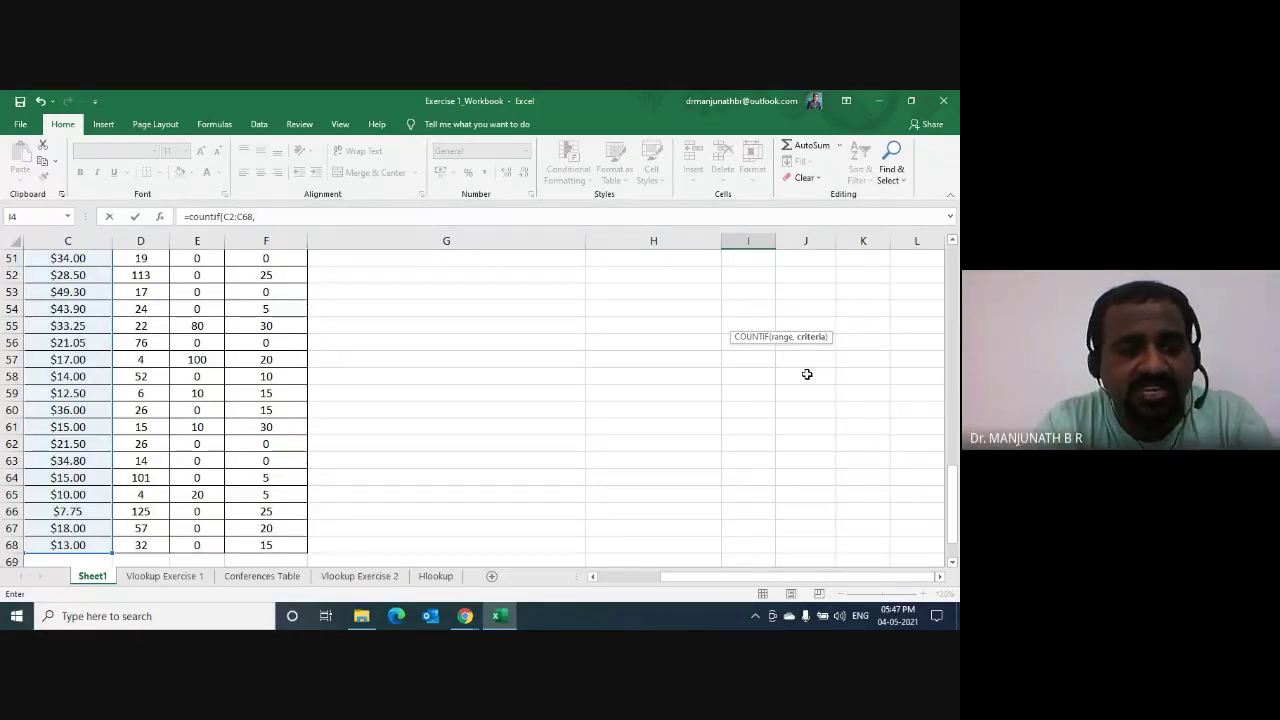
text(">)
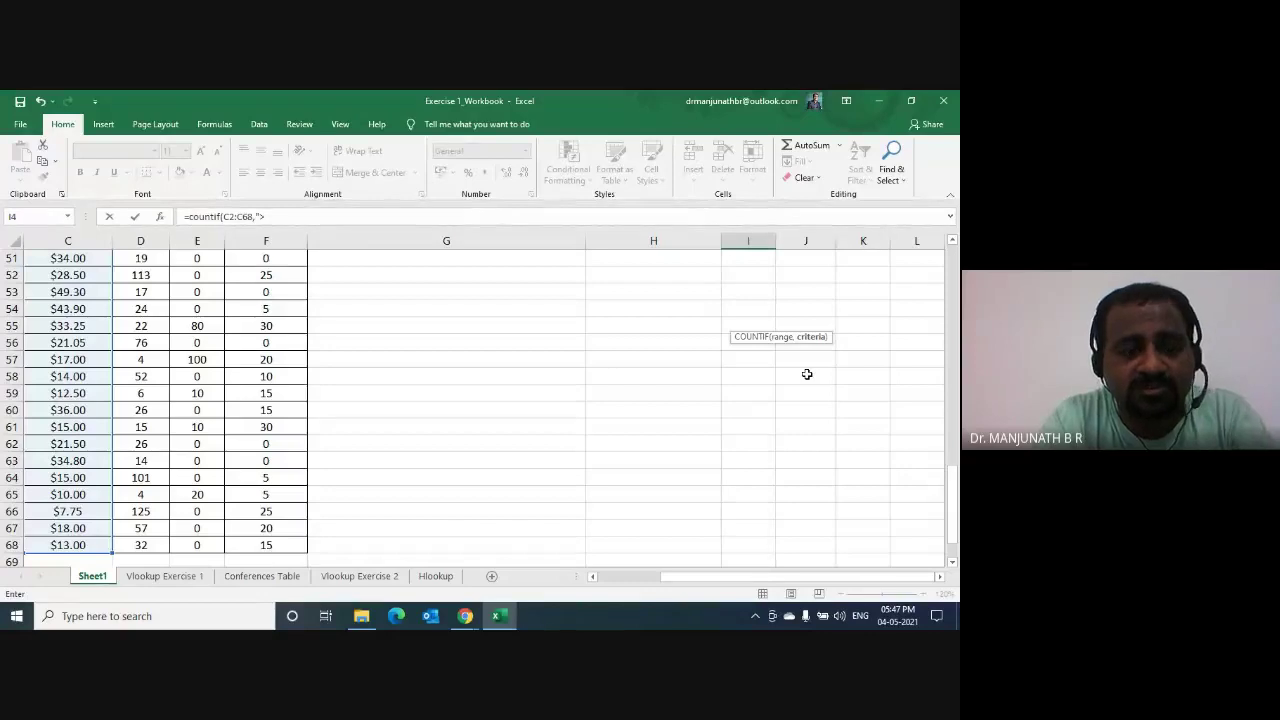
text(0)
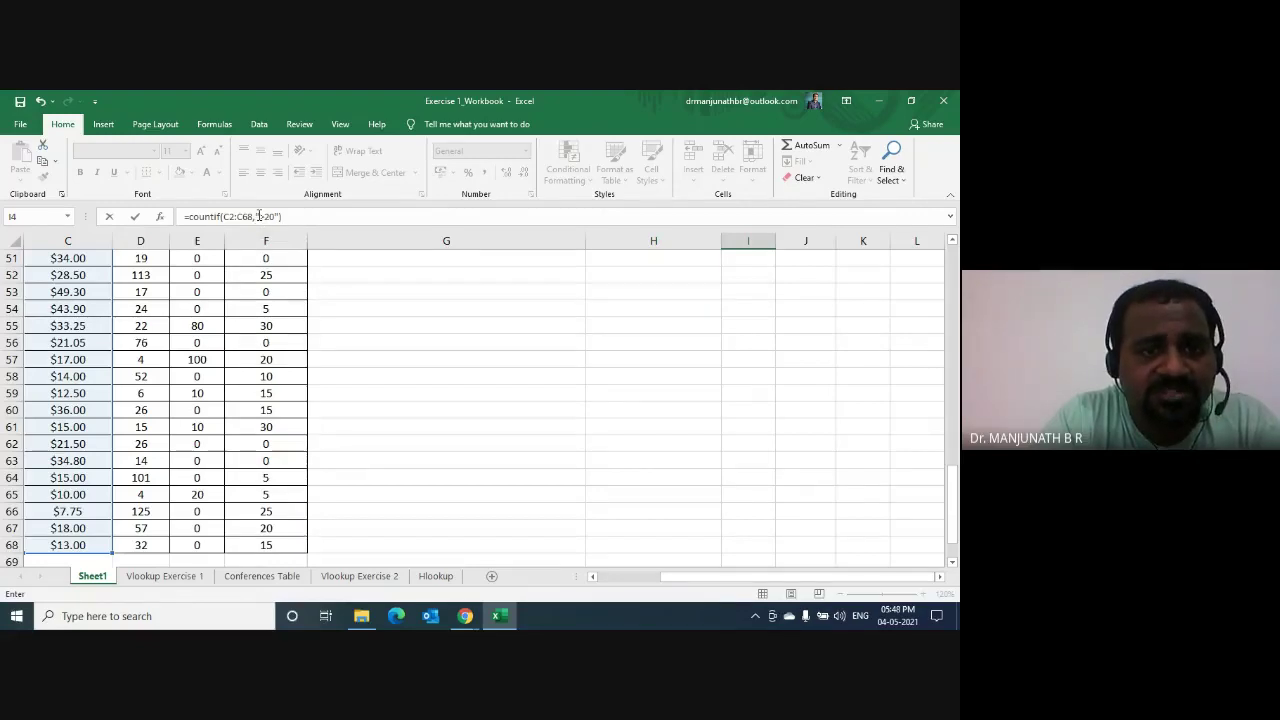
text(>)
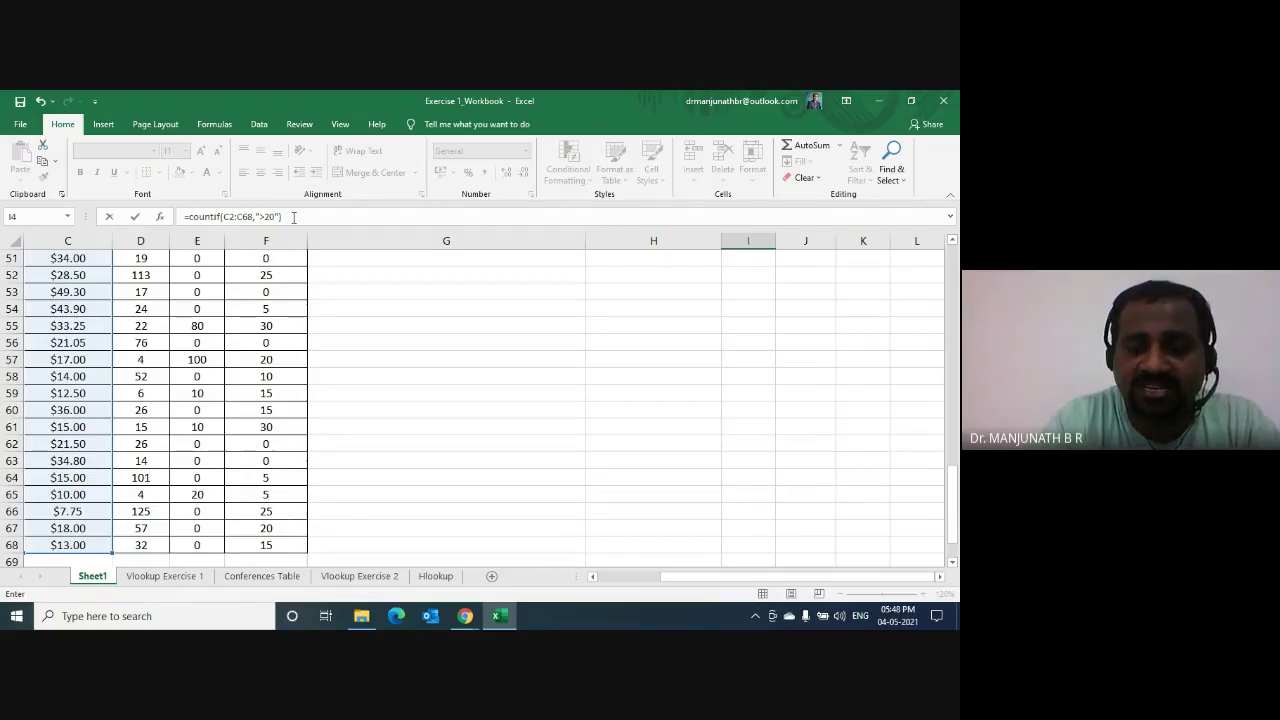
key(Return)
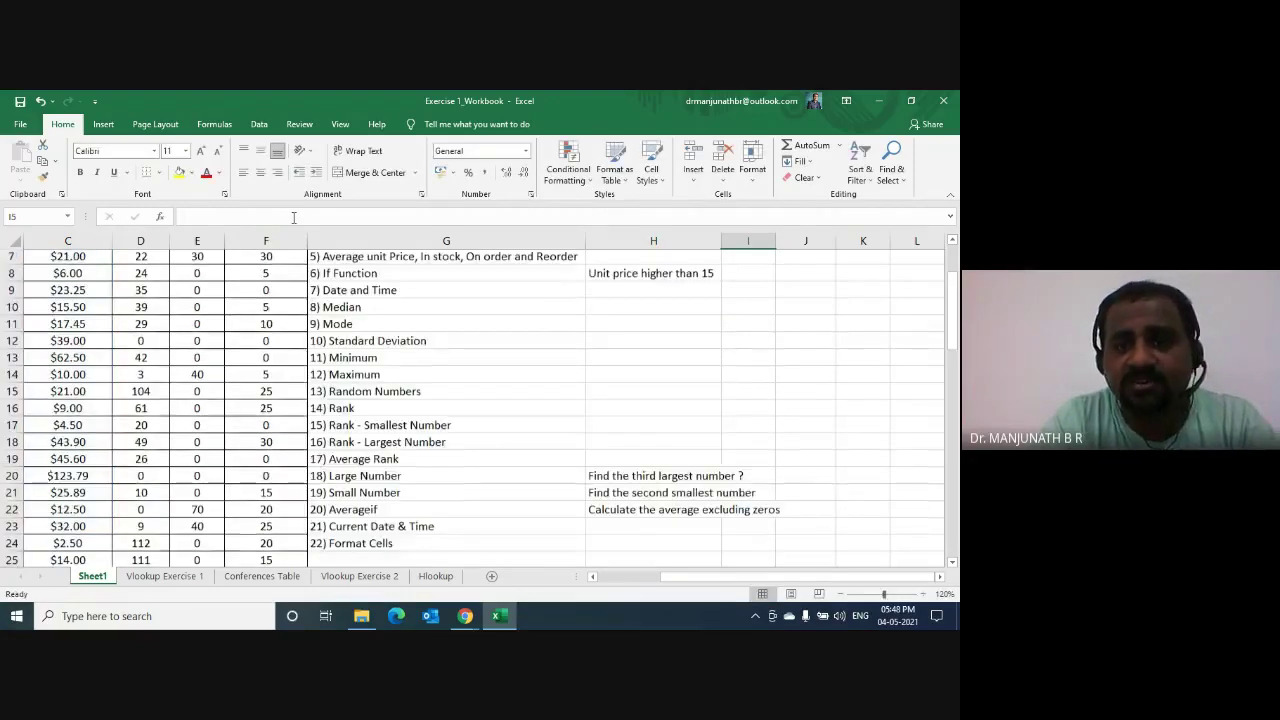
key(Up)
key(Up)
key(Up)
key(Up)
key(Down)
key(Down)
key(Down)
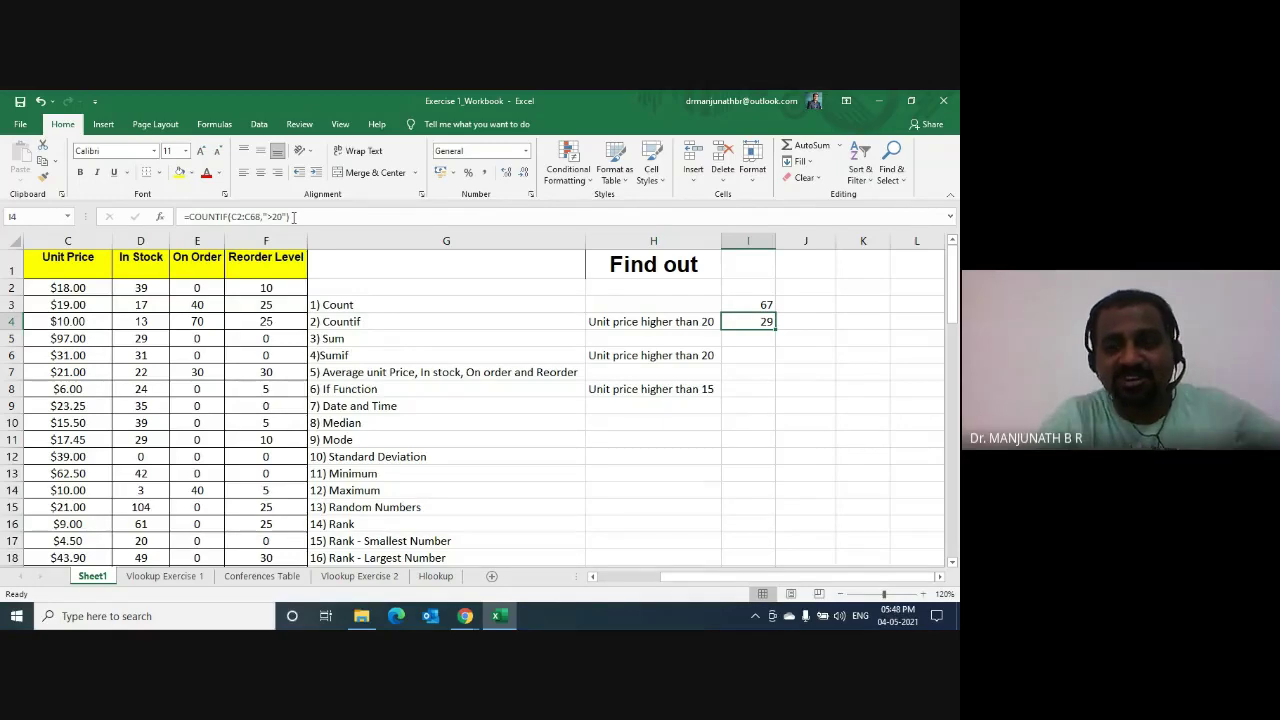
double_click(707, 321)
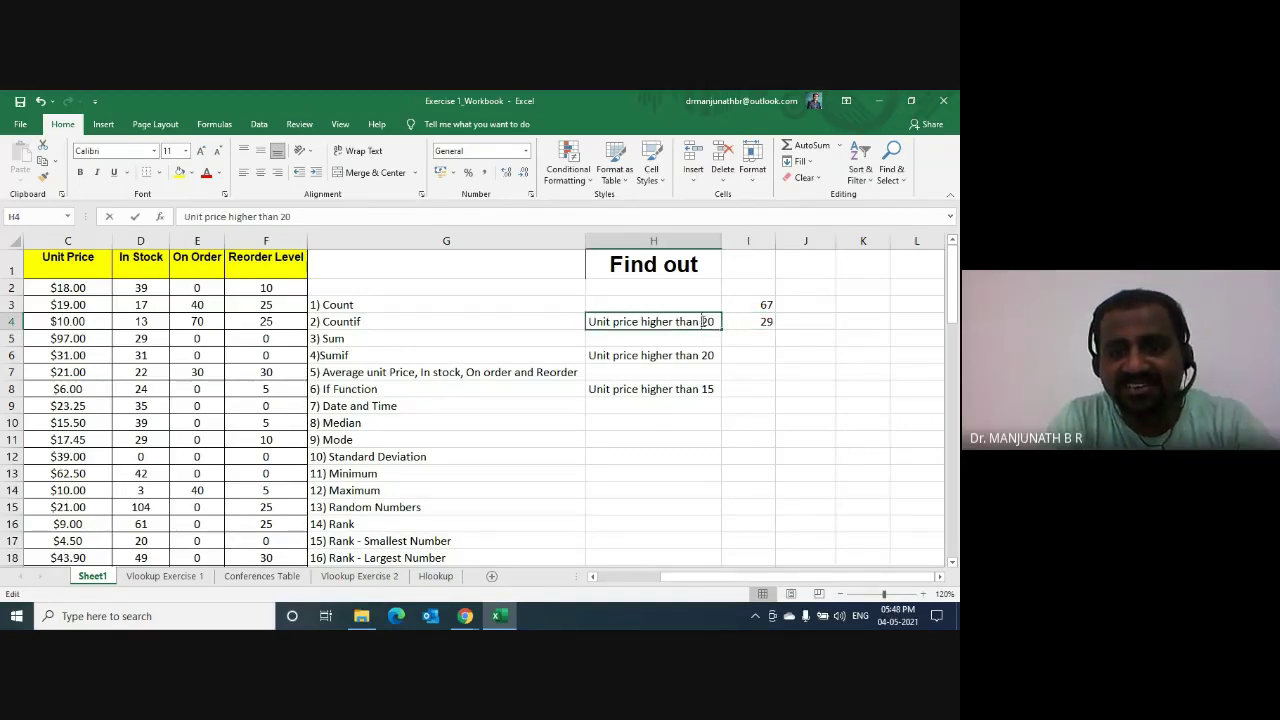
text(or )
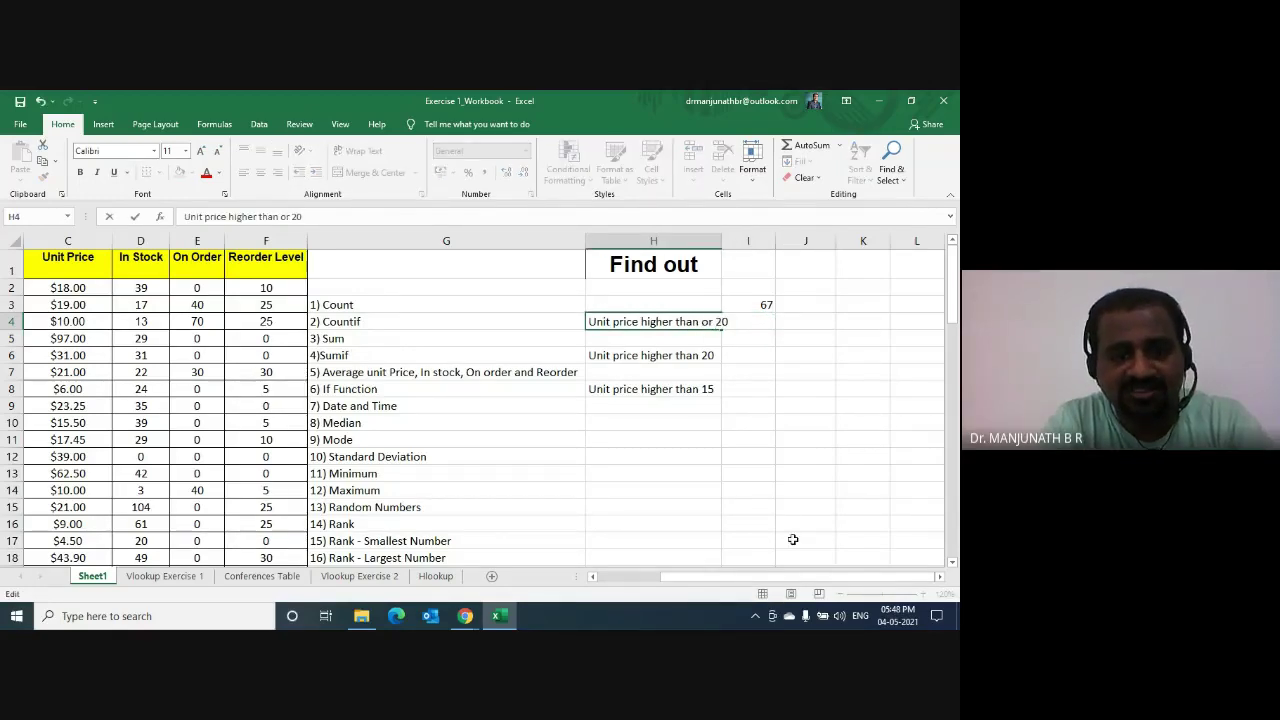
text(equal t)
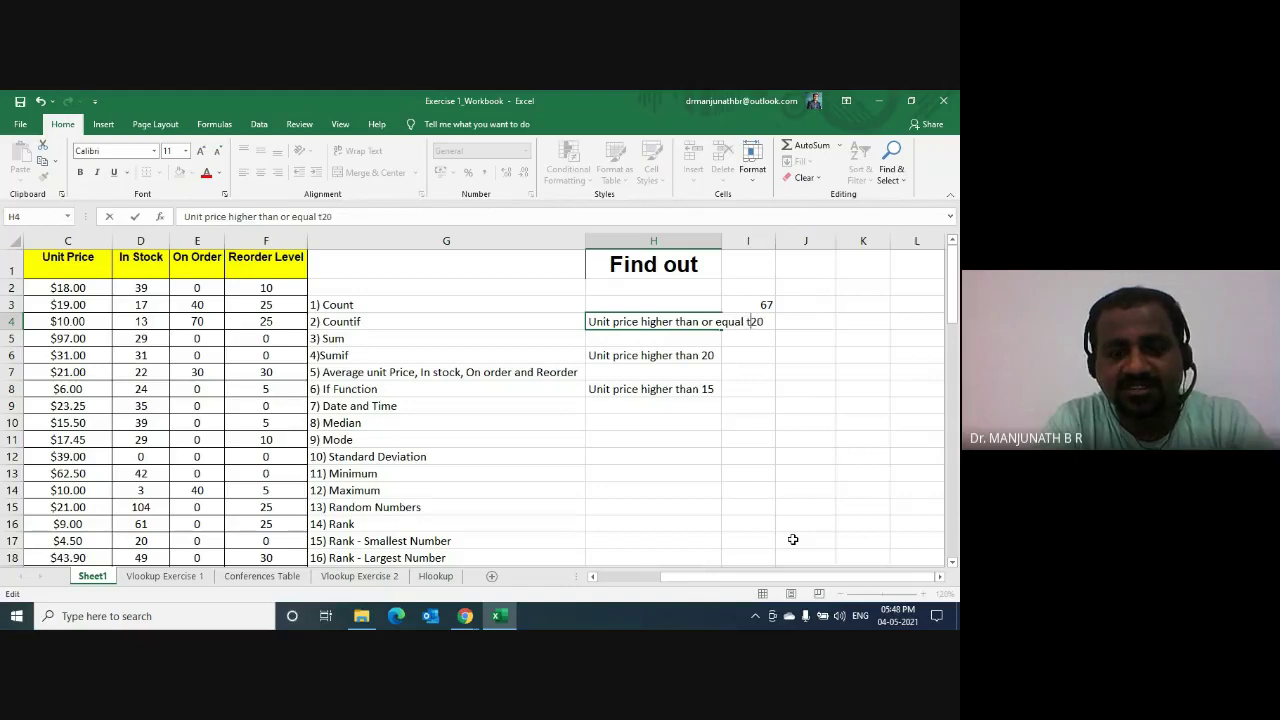
text(o)
key(Return)
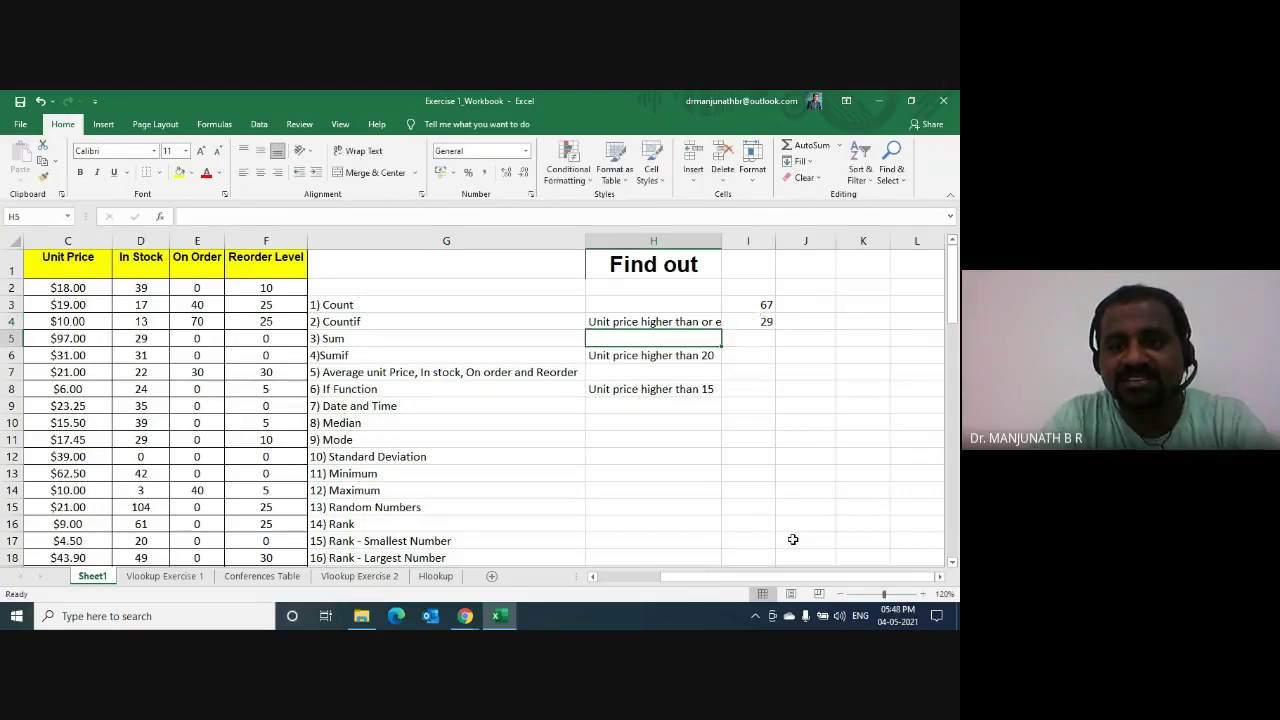
double_click(727, 245)
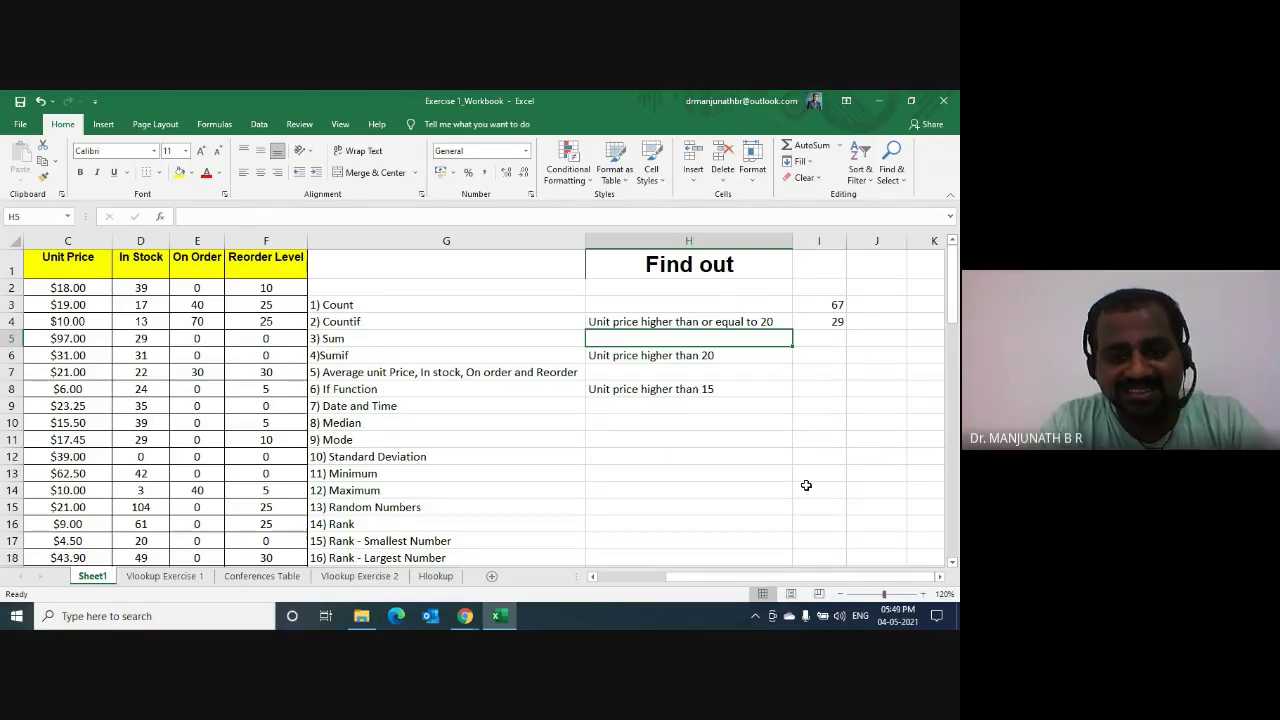
key(ctrl+z)
key(ctrl+z)
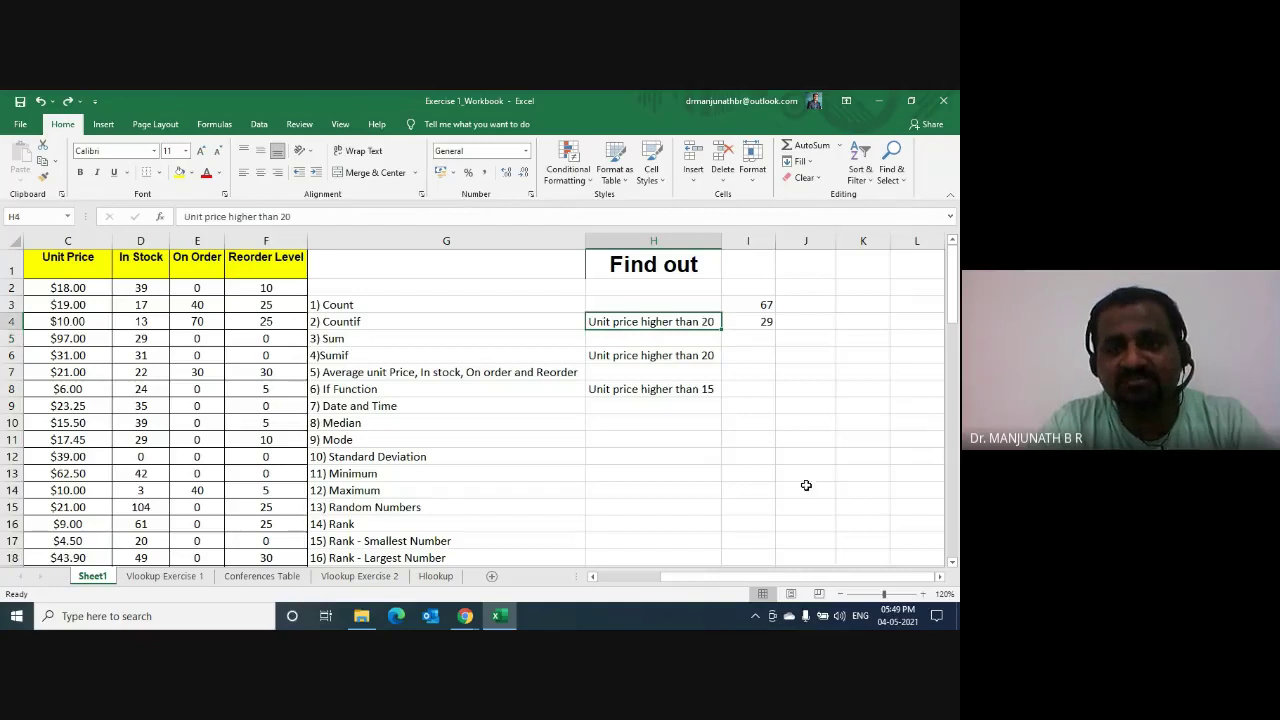
click(748, 318)
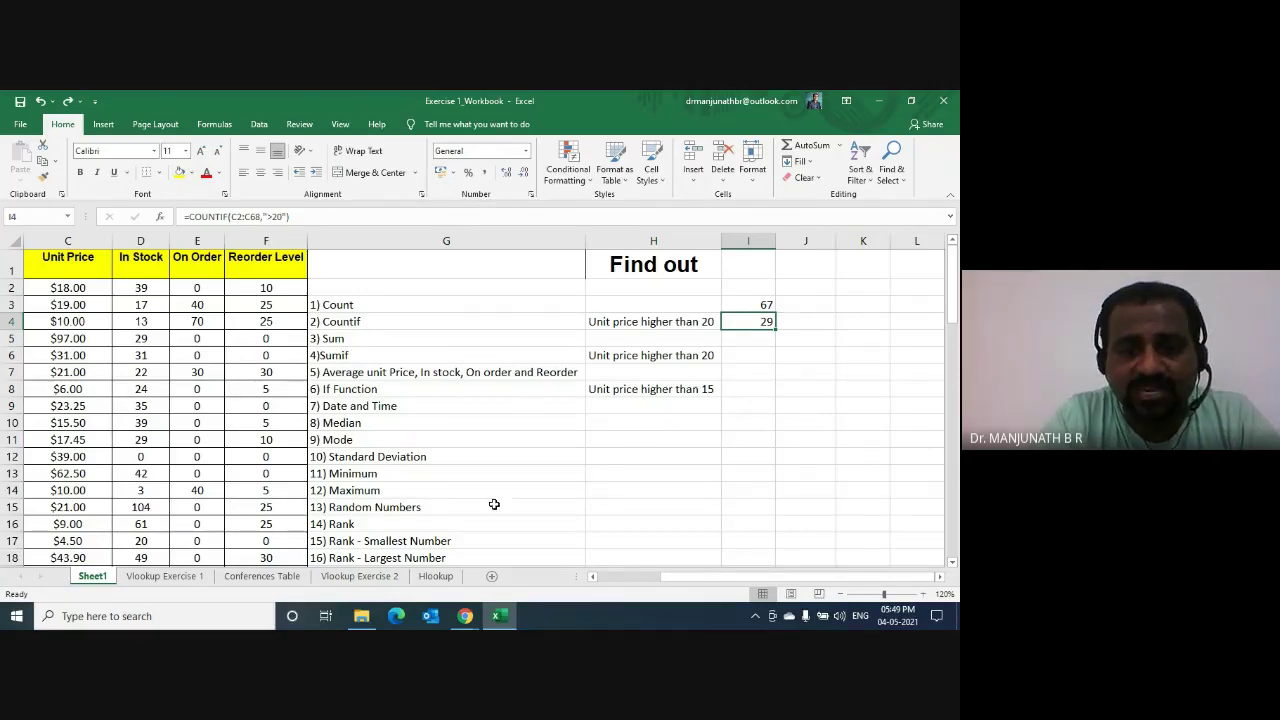
click(465, 616)
Step: Show the participant list in the Google Meet call, then return to the Excel workbook
click(412, 582)
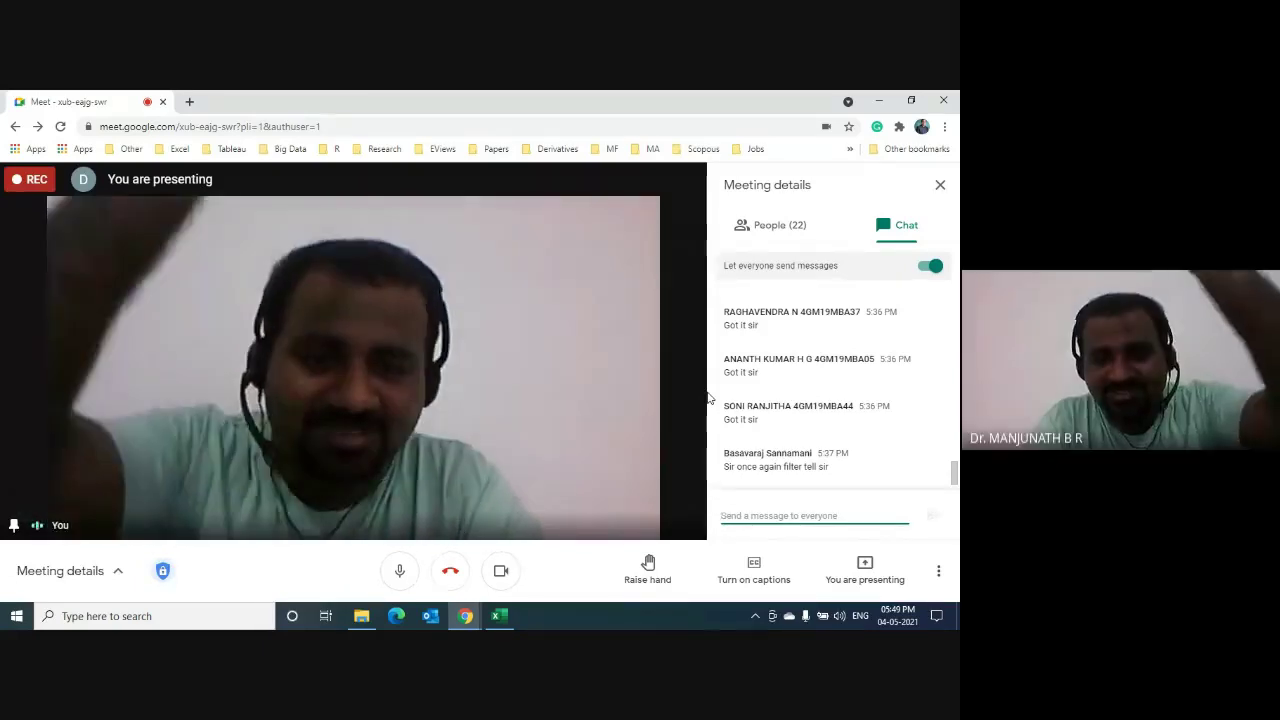
click(752, 226)
mouse_move(958, 481)
mouse_down()
mouse_move(958, 317)
mouse_move(958, 500)
mouse_up()
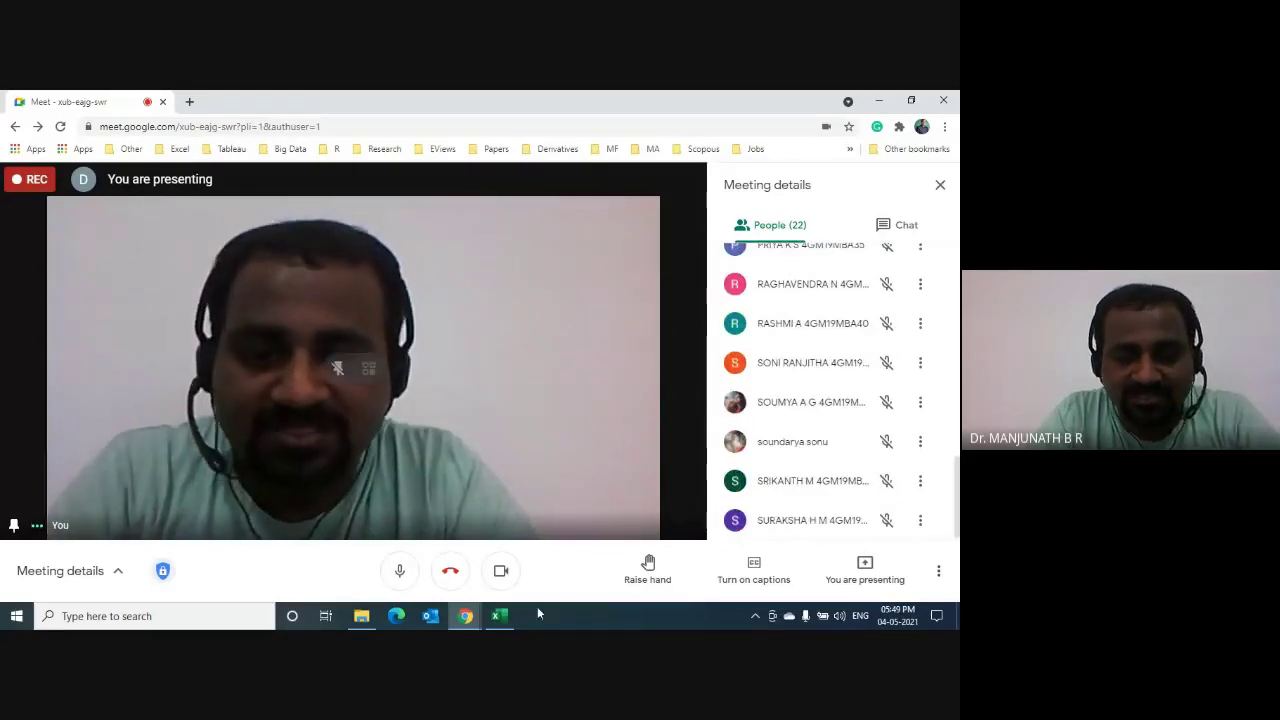
click(499, 615)
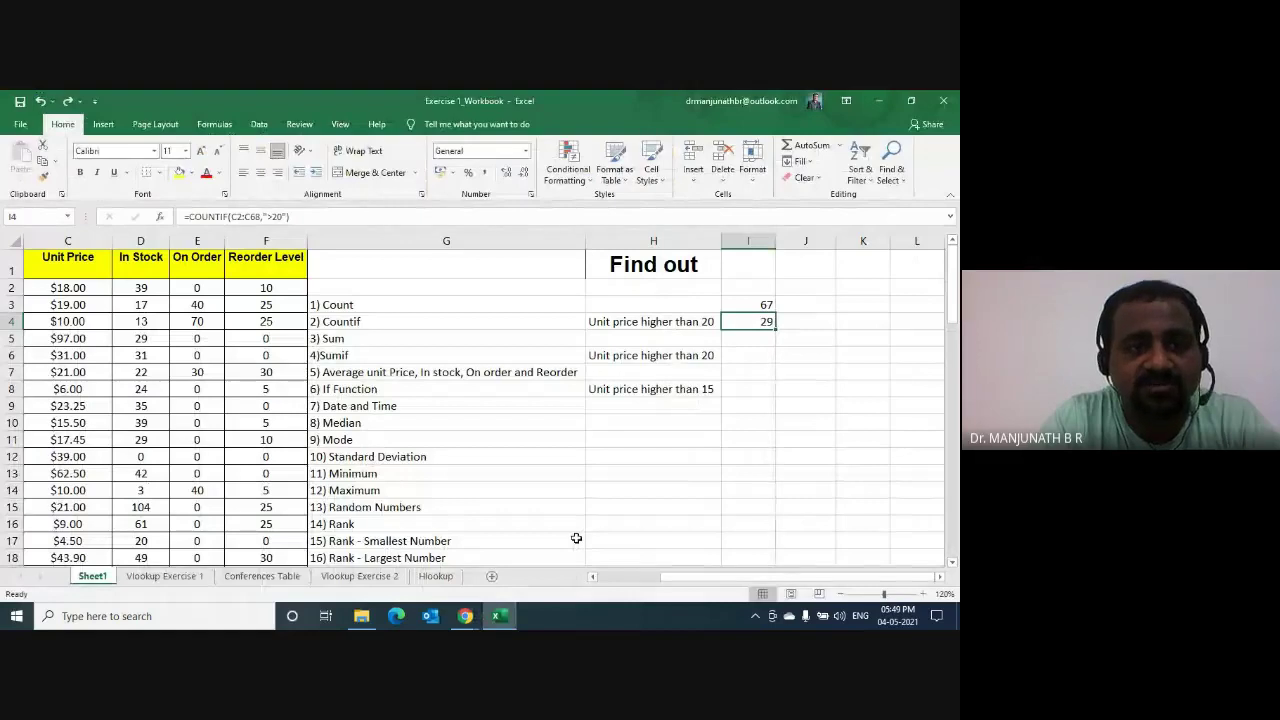
Step: Return to I4 and open its =COUNTIF(C2:C68,">20") formula for editing
key(Down)
key(Down)
key(Up)
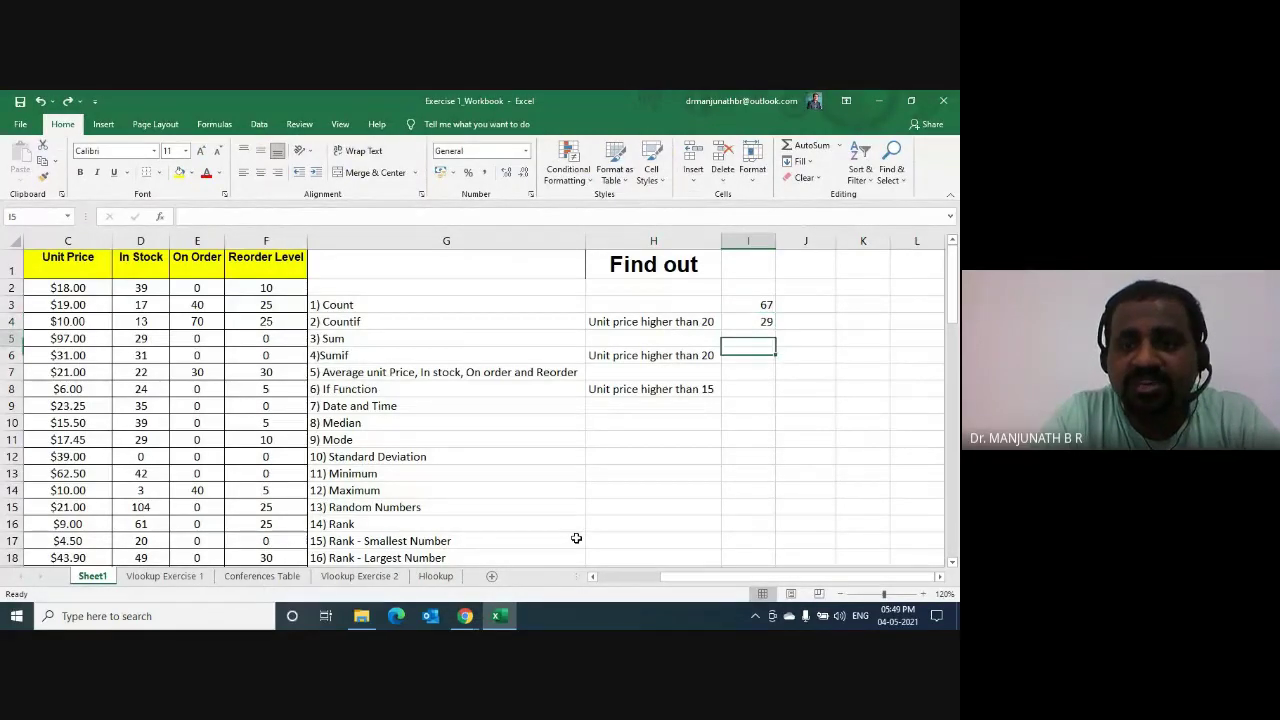
key(Up)
key(Up)
key(Down)
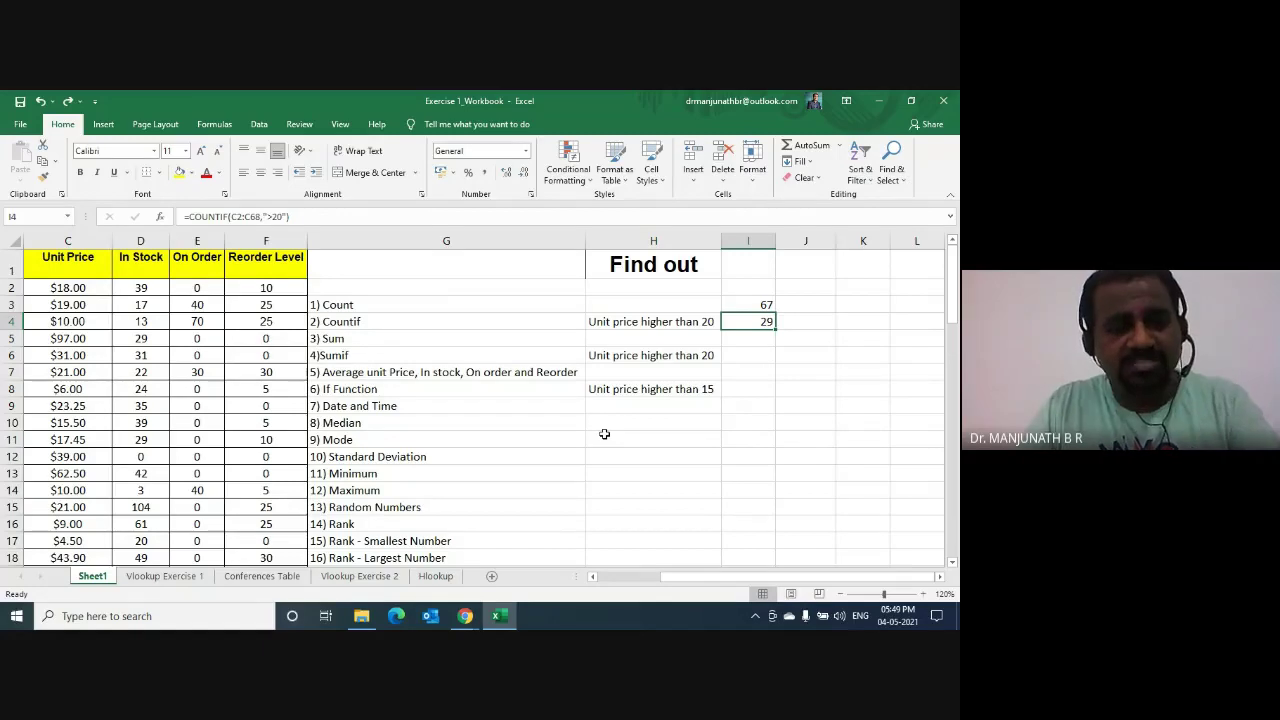
key(F2)
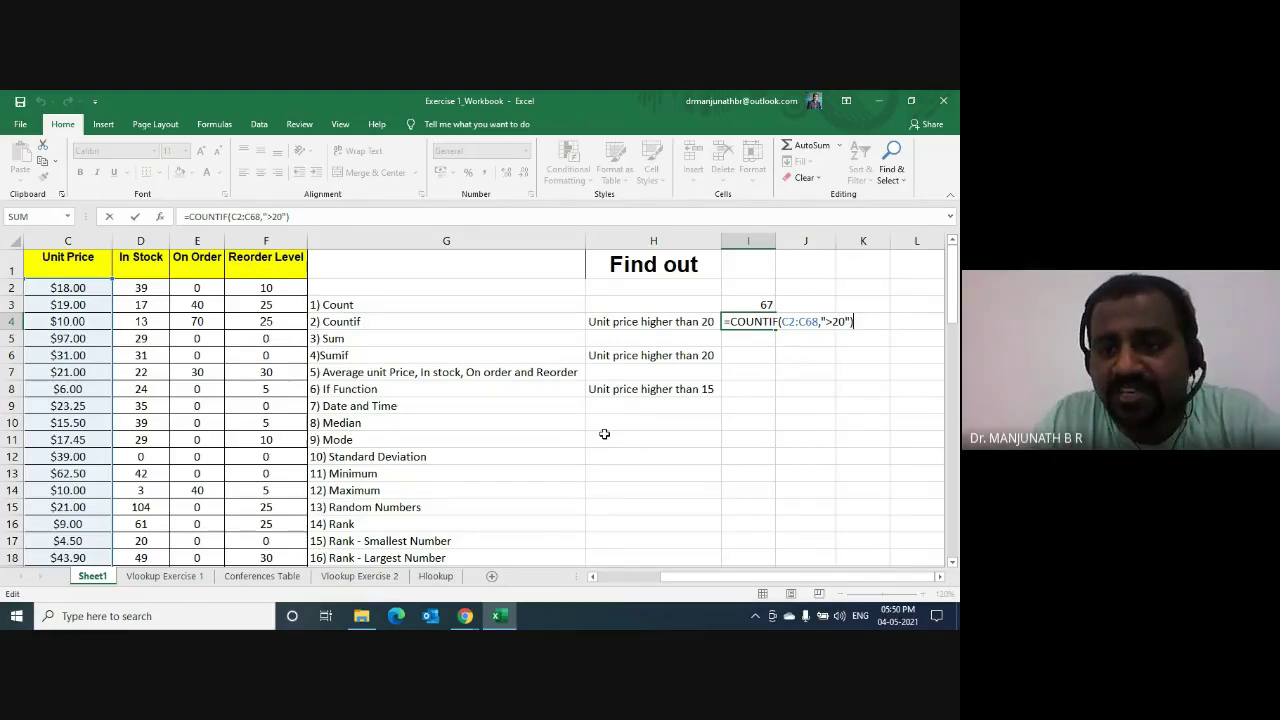
Step: Change I4's COUNTIF criterion from ">20" to ">=20" so it returns 30
key(Left)
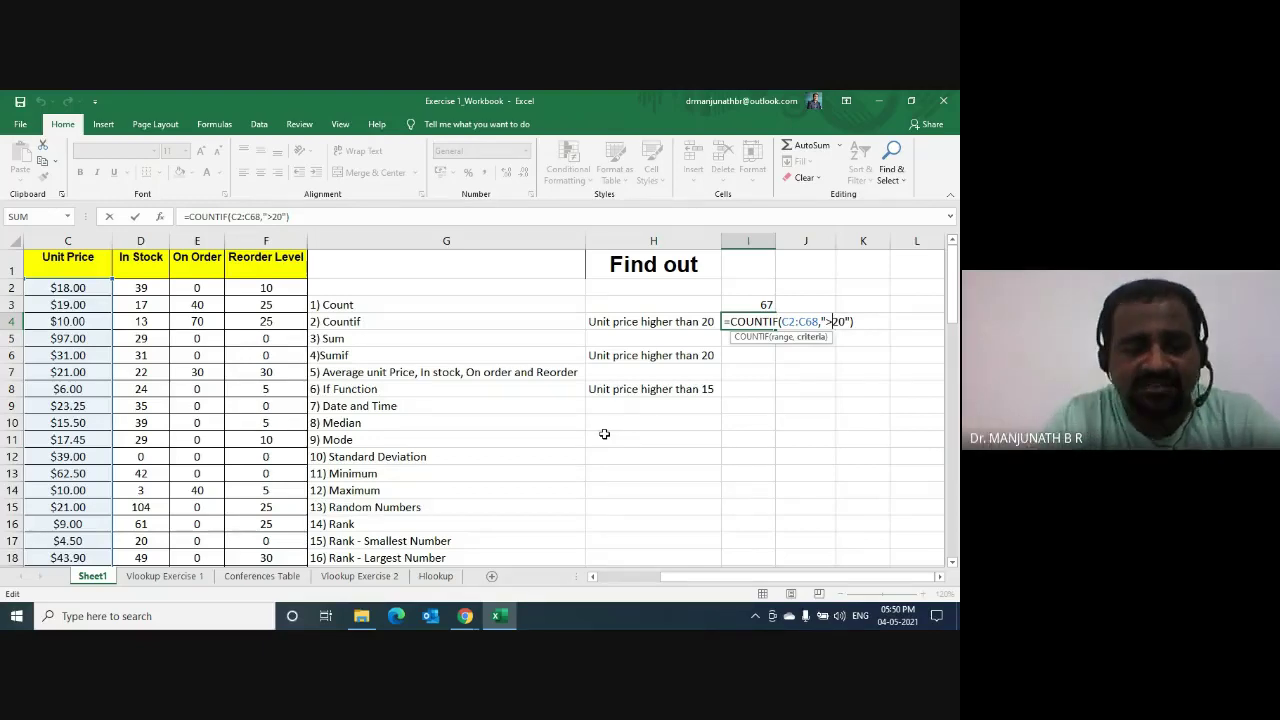
text(=)
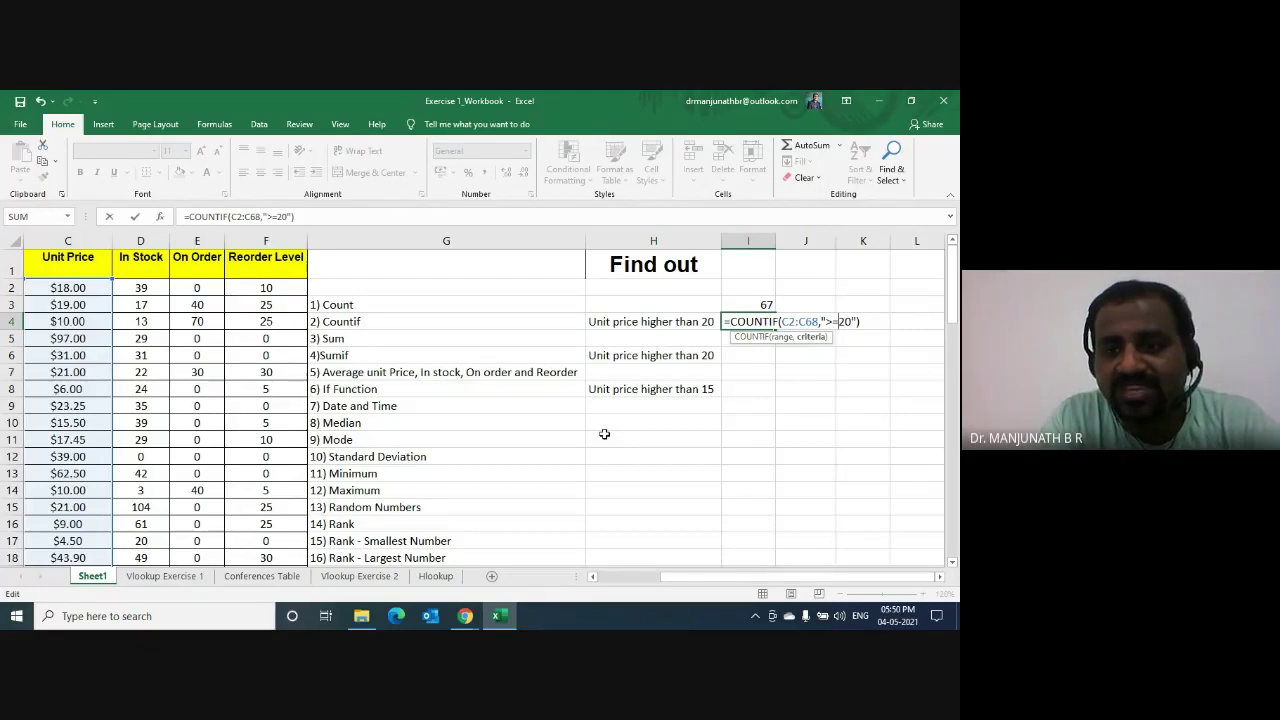
key(Return)
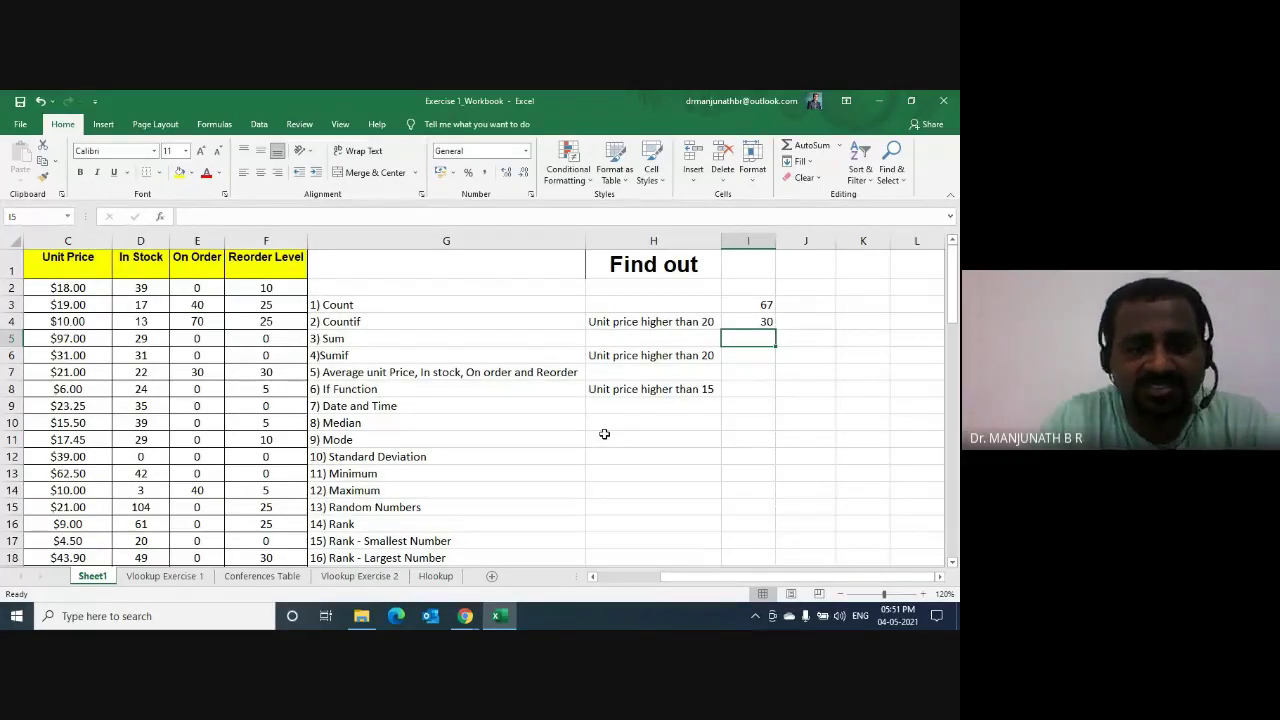
Step: Switch to the Meet window, stop sharing the screen and unmute the microphone
click(465, 616)
click(531, 547)
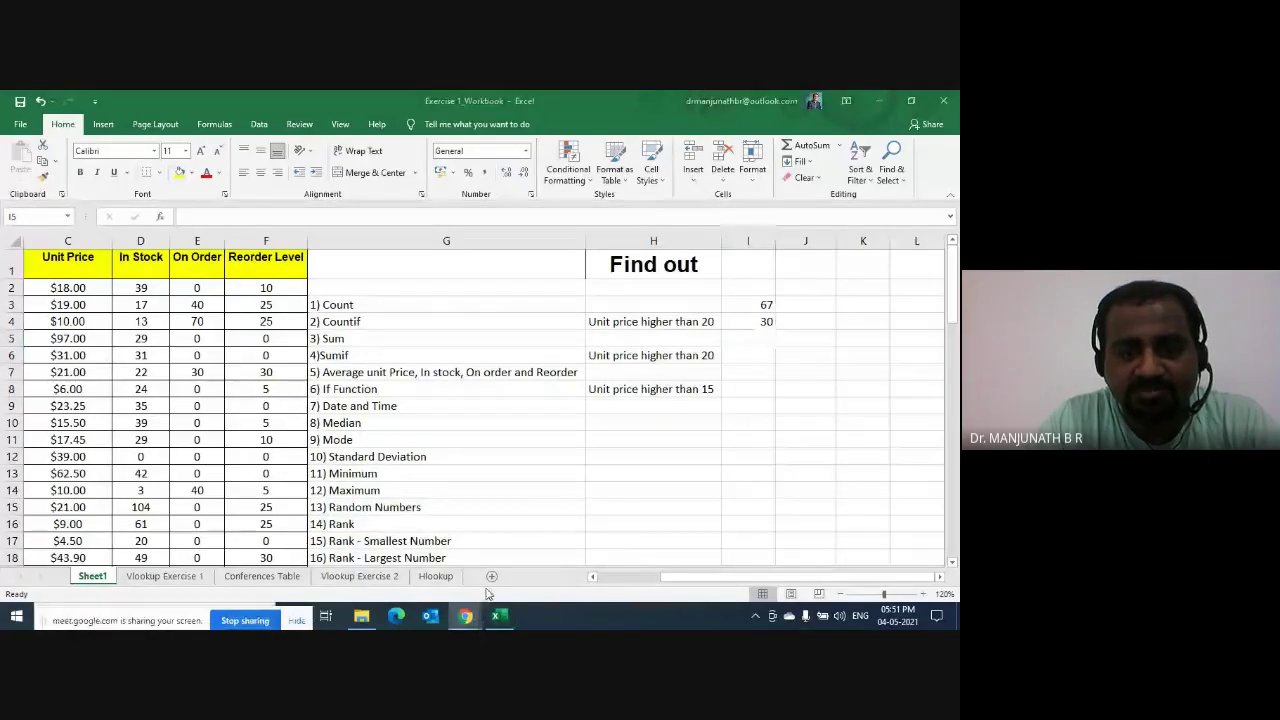
click(253, 621)
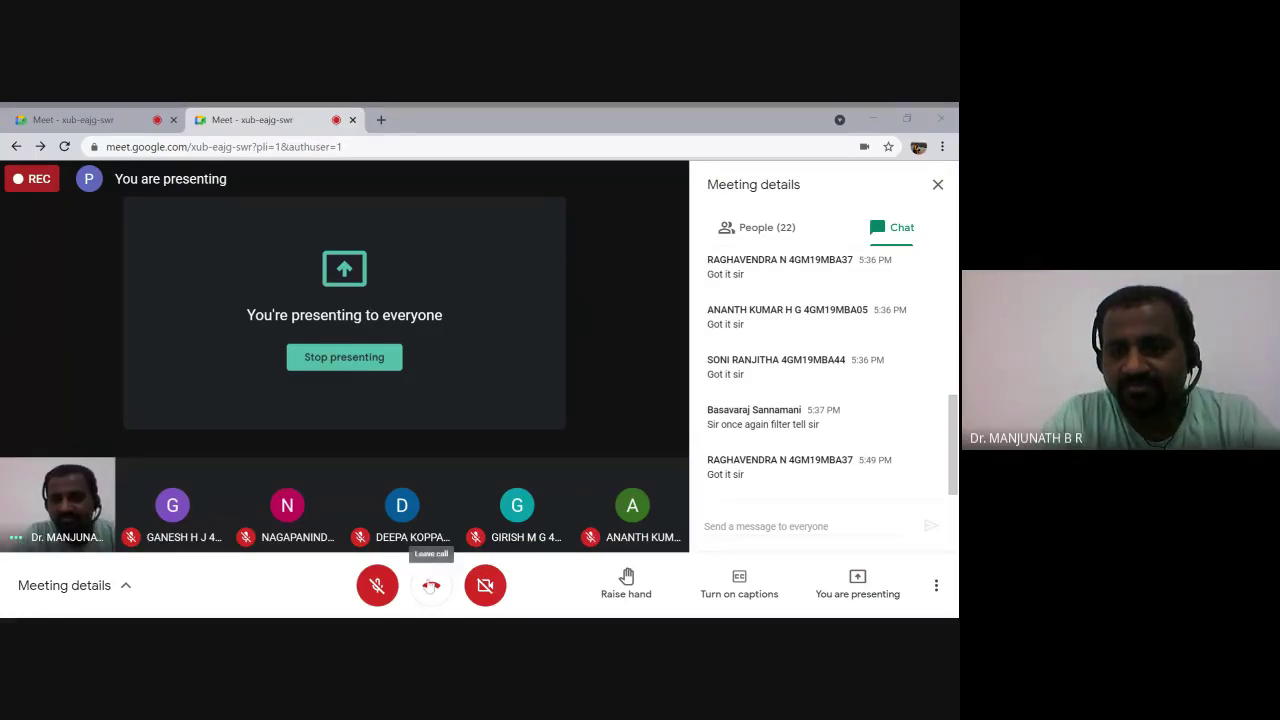
click(377, 585)
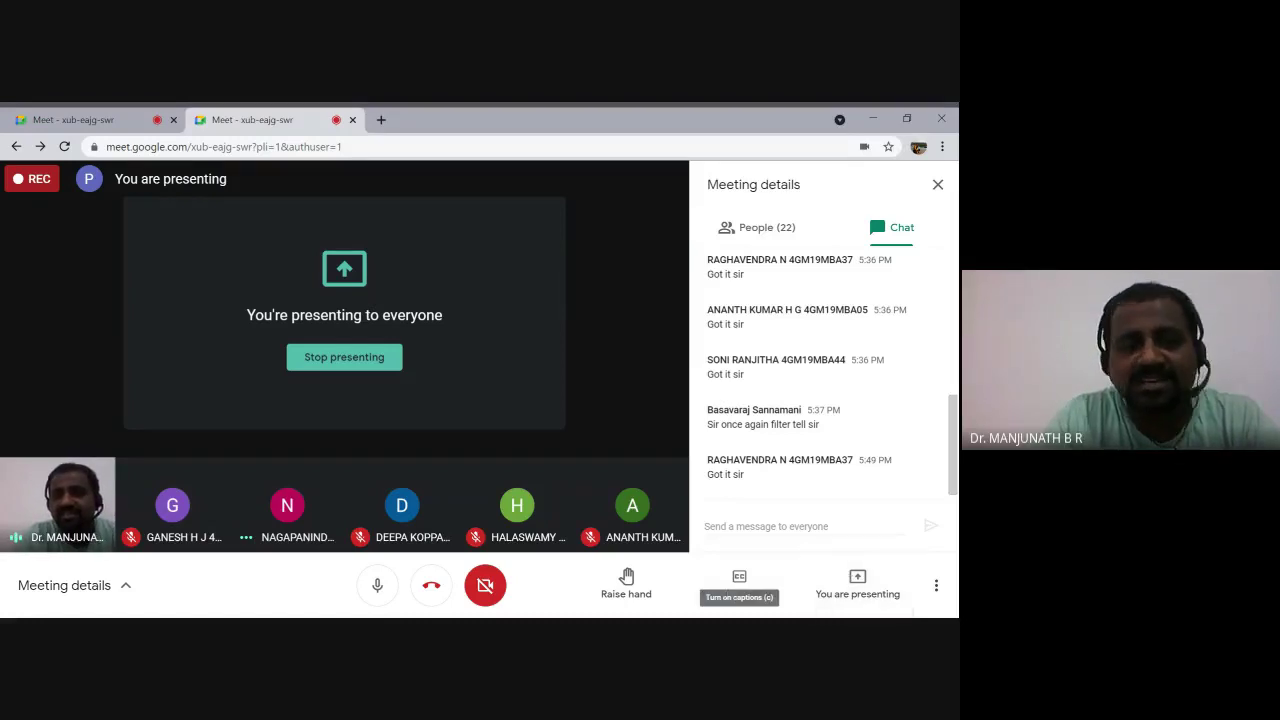
Step: Stop presenting in Meet and zoom the Excel sheet from 67% to 84%
click(829, 587)
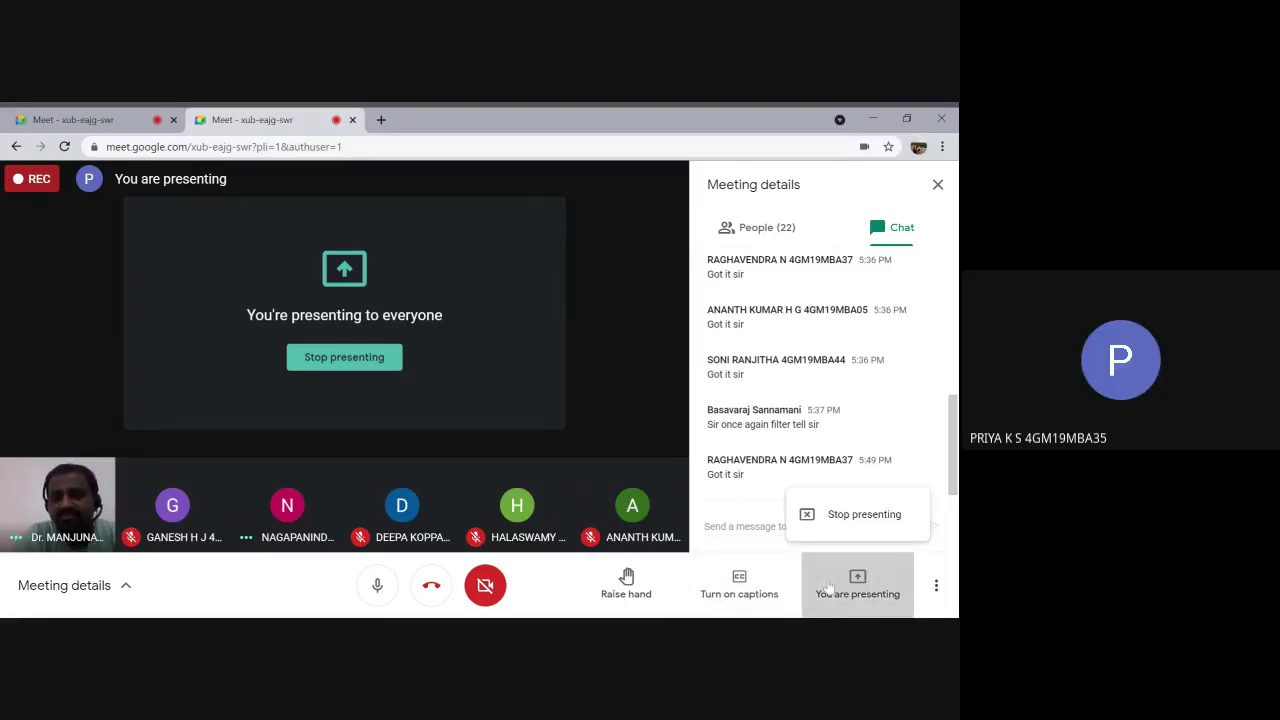
click(836, 514)
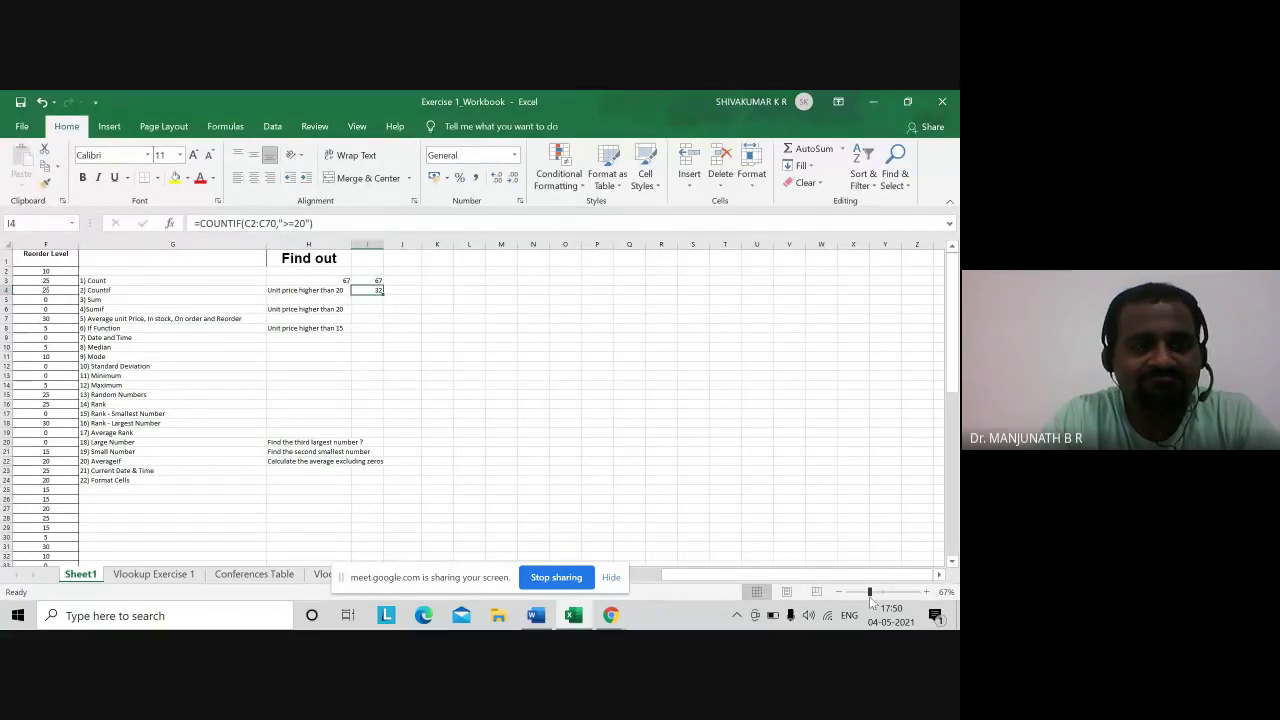
drag(869, 596, 876, 596)
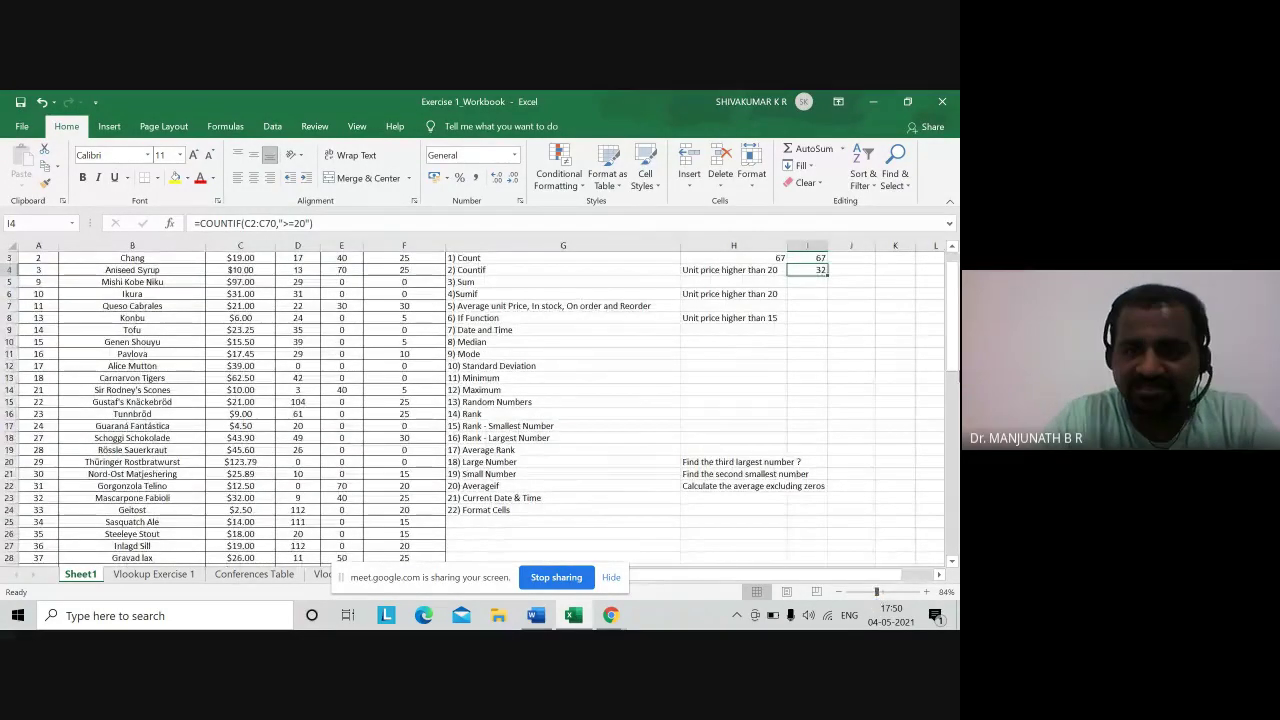
scroll(470, 400, up, 1)
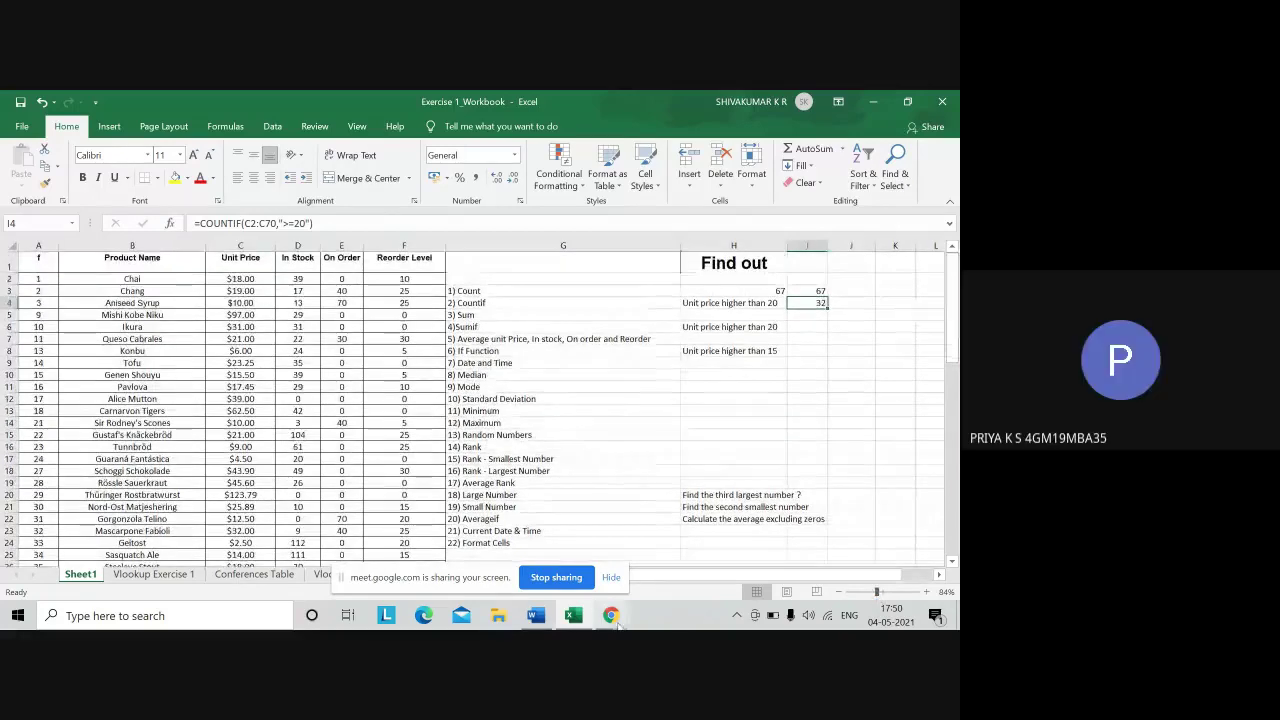
Step: Bring the Meet window forward and stop presenting the screen
mouse_move(615, 620)
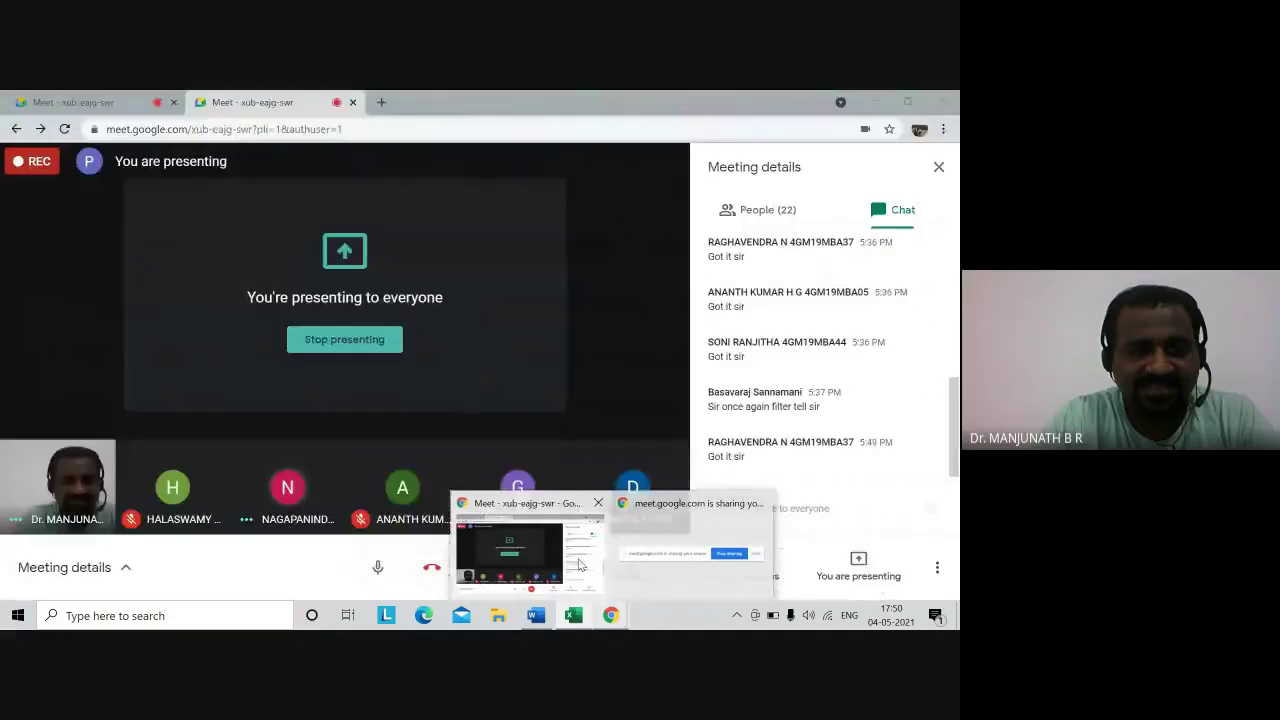
click(580, 566)
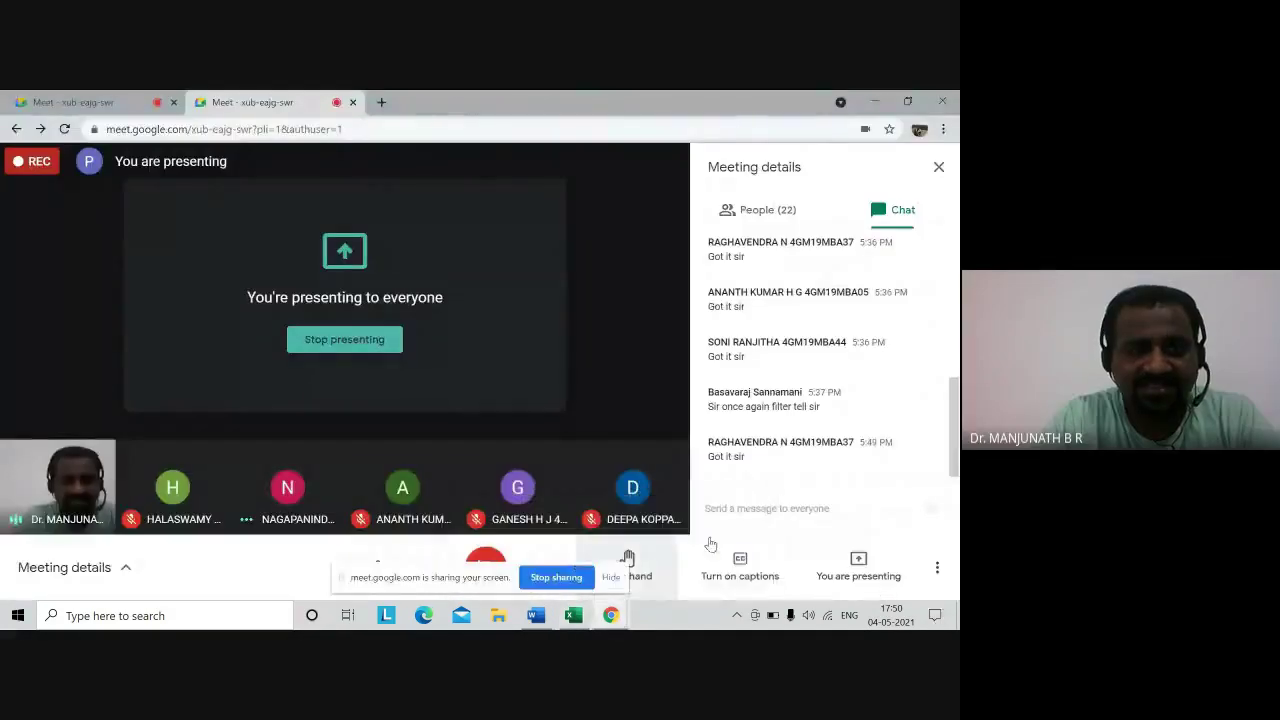
click(860, 550)
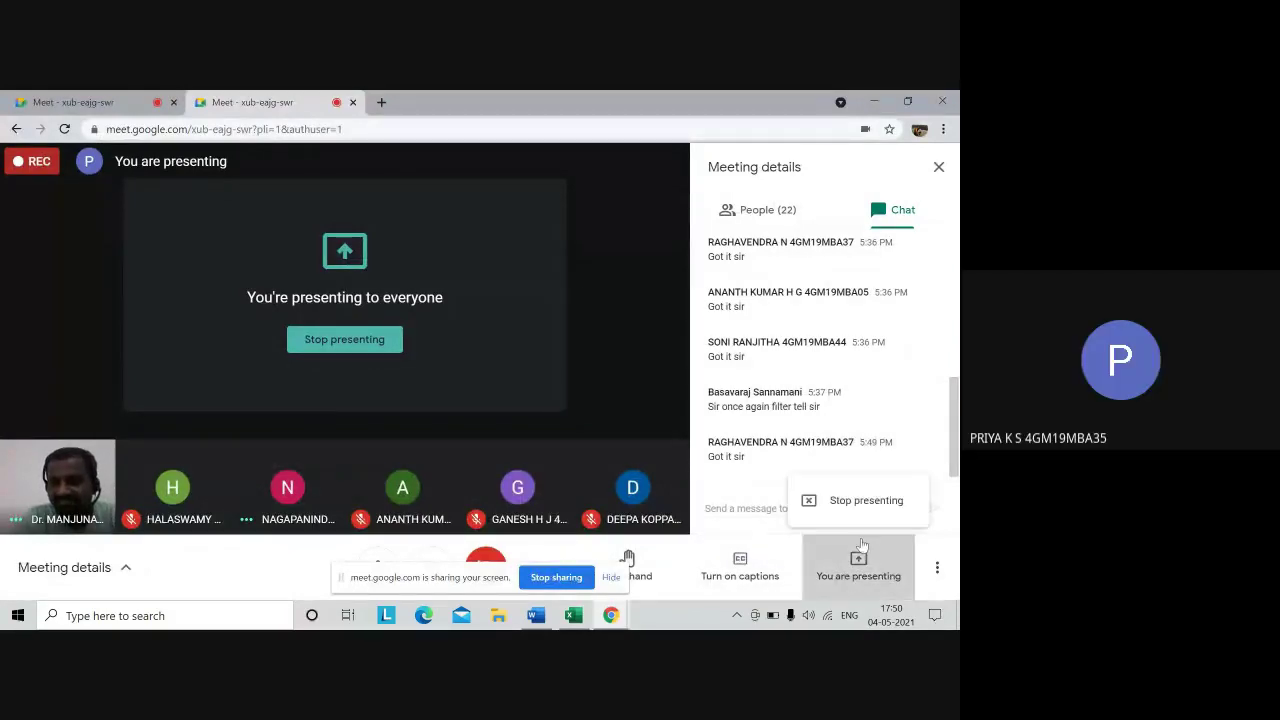
click(864, 497)
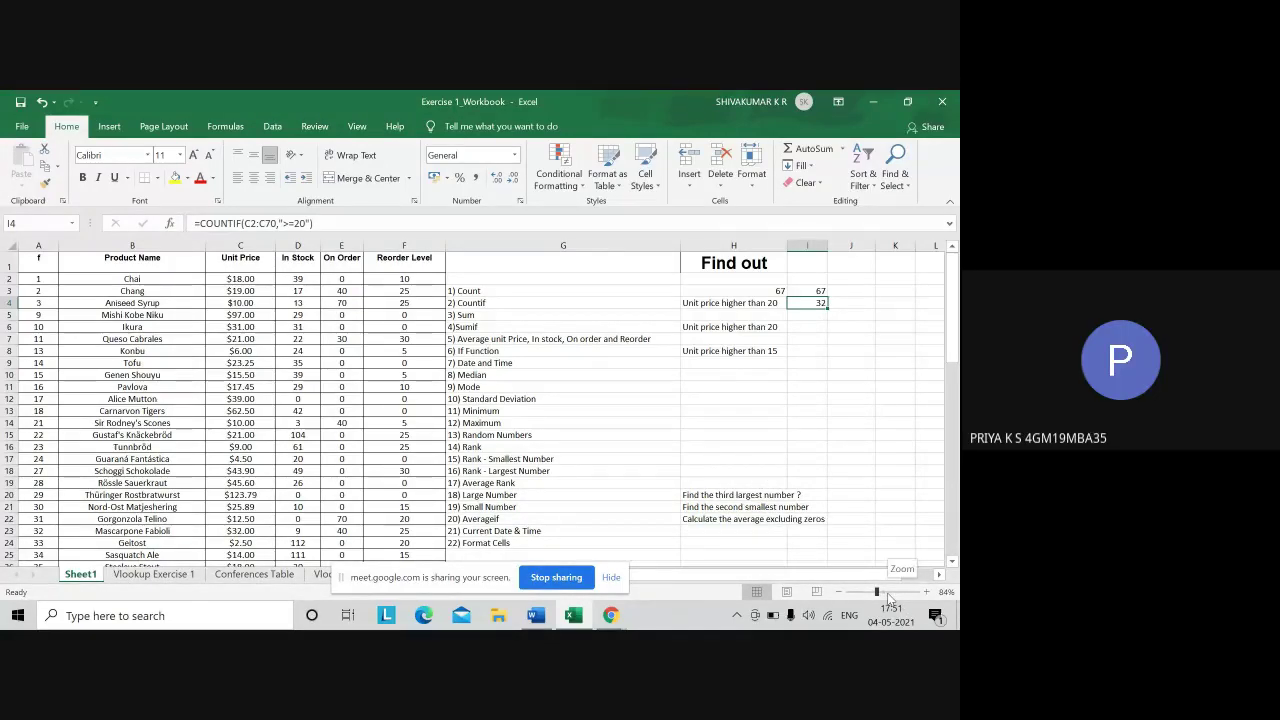
Step: Zoom the sheet to 98% and jump from C2 to the bottom of the Unit Price column
click(883, 593)
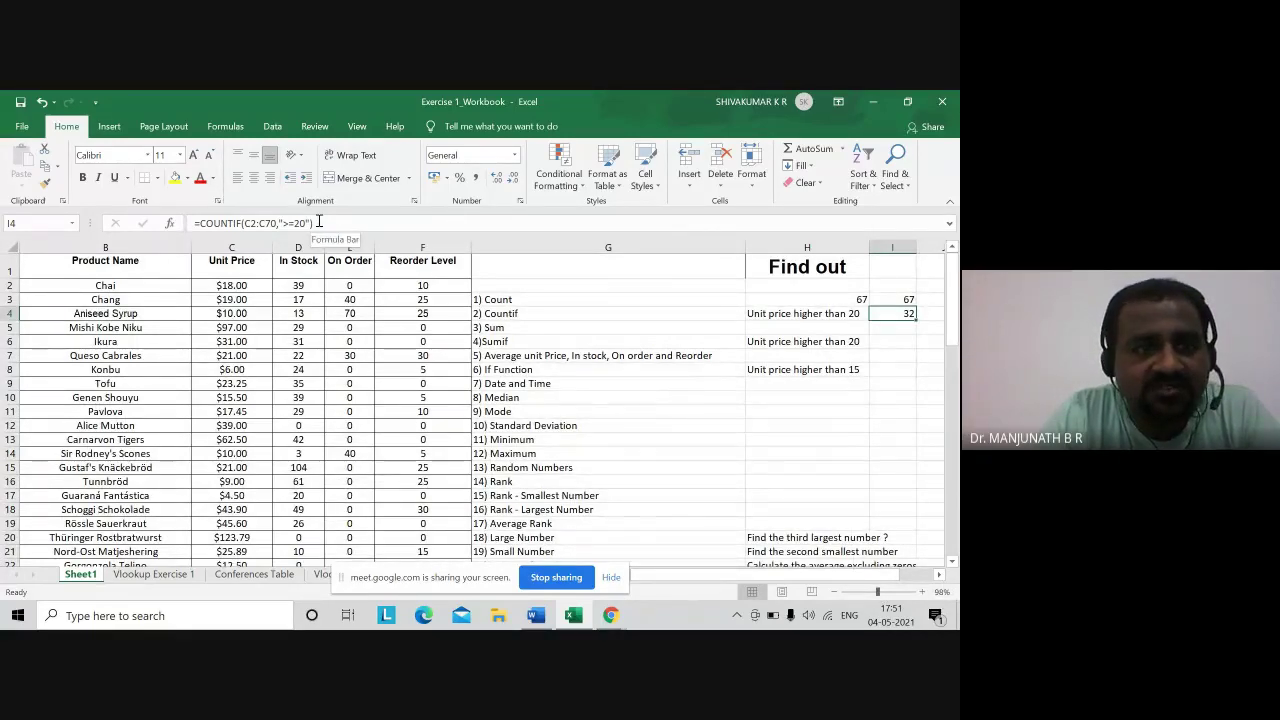
click(173, 287)
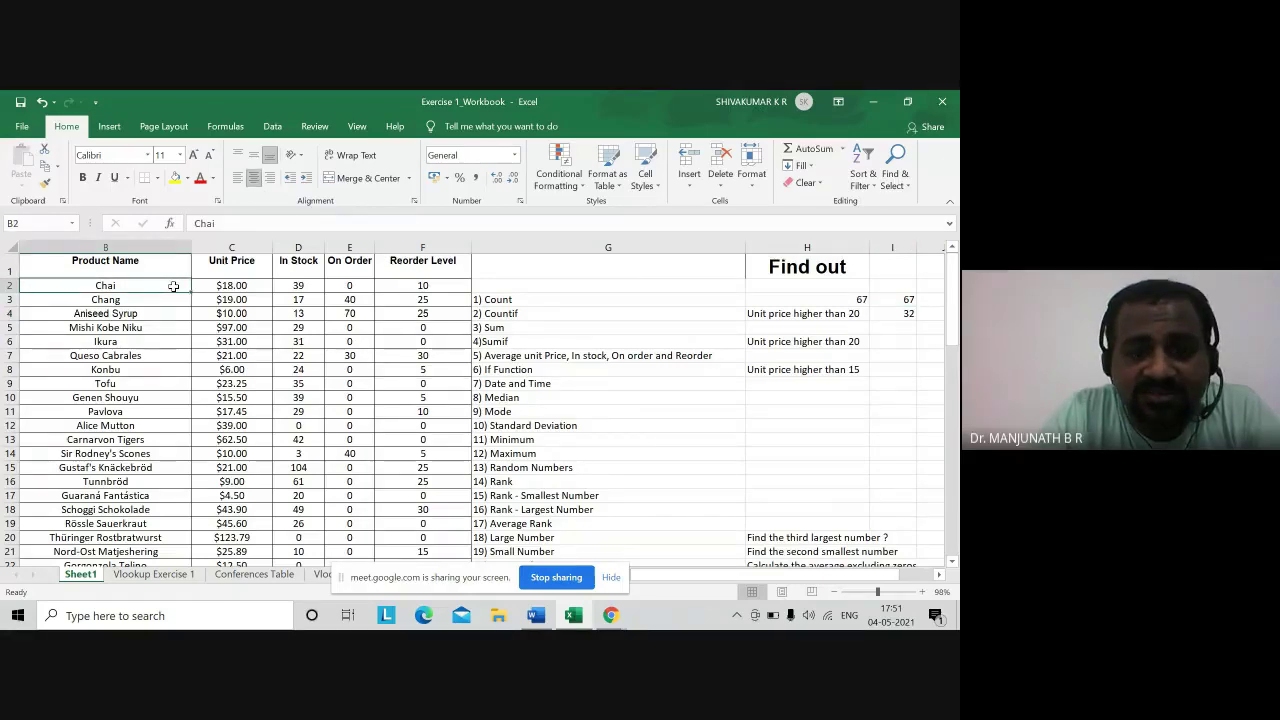
click(894, 326)
click(894, 312)
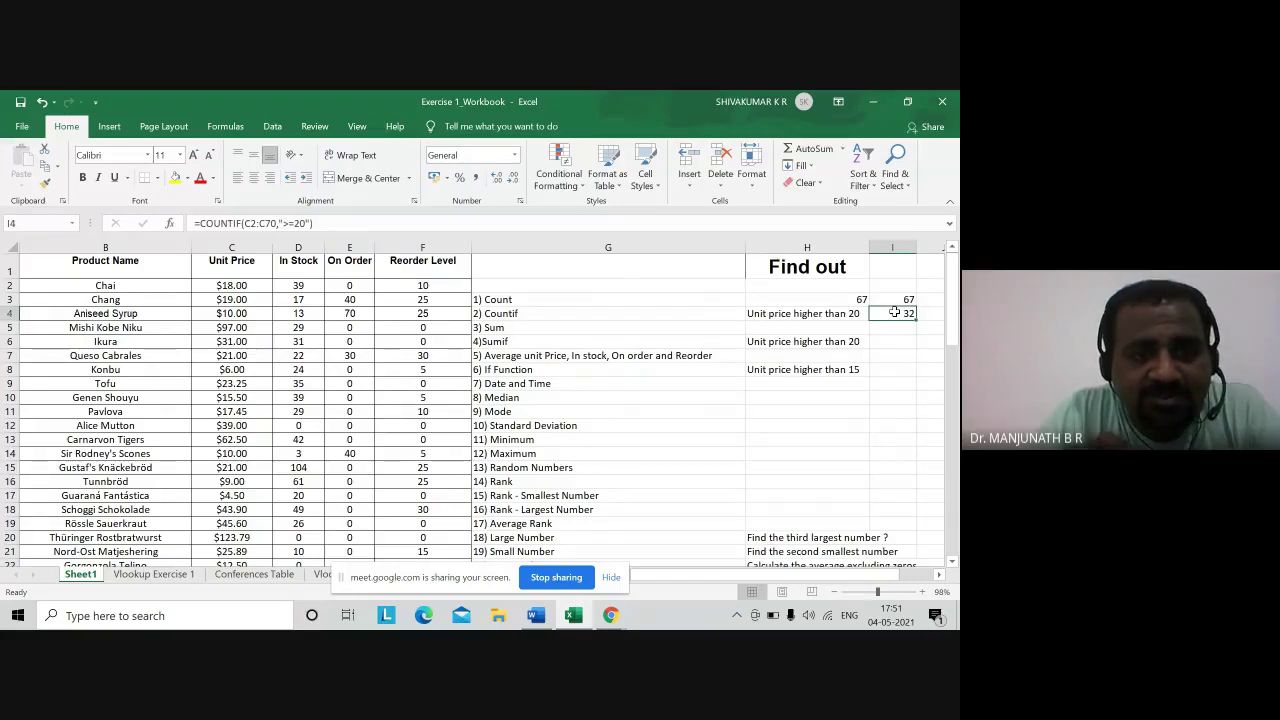
click(177, 288)
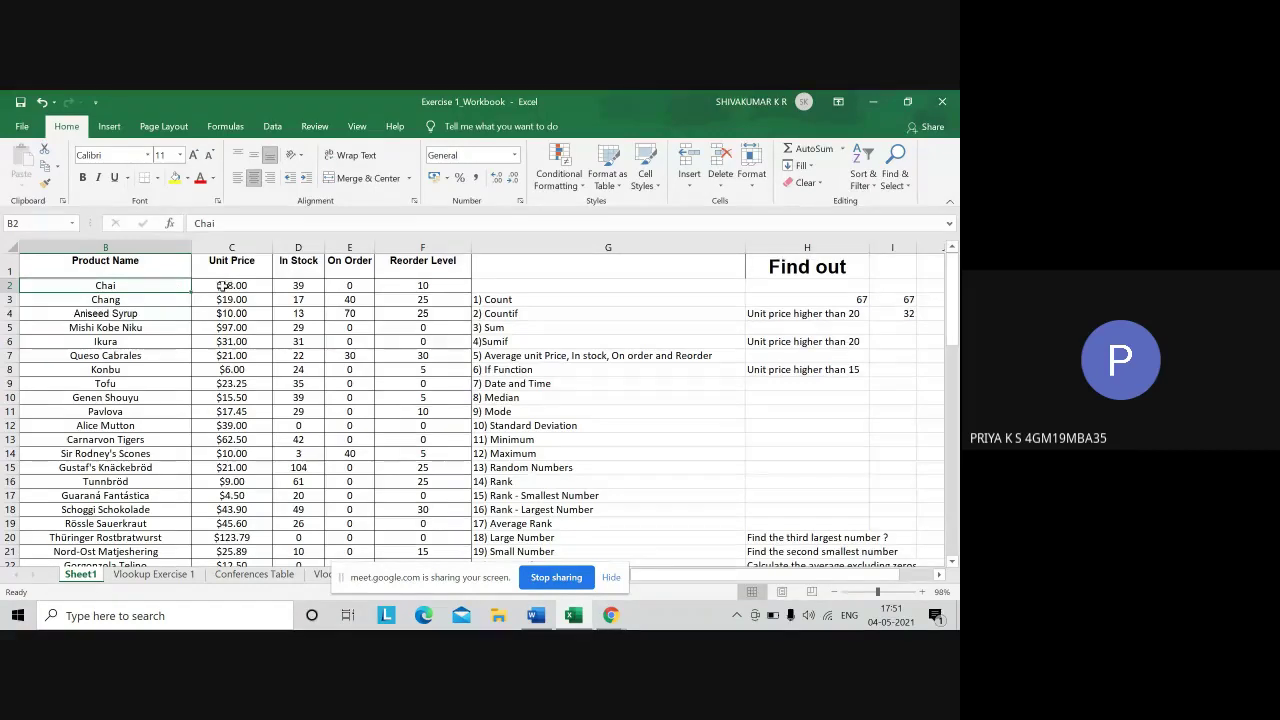
click(222, 286)
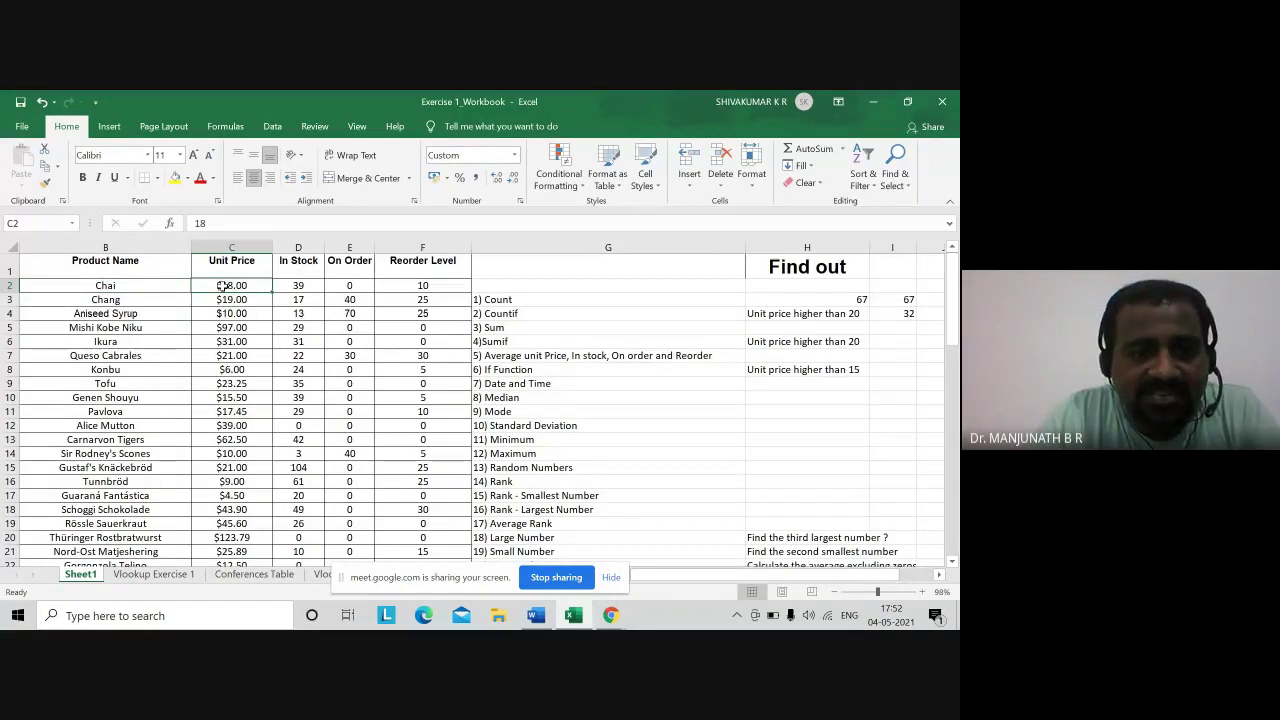
key(ctrl+Down)
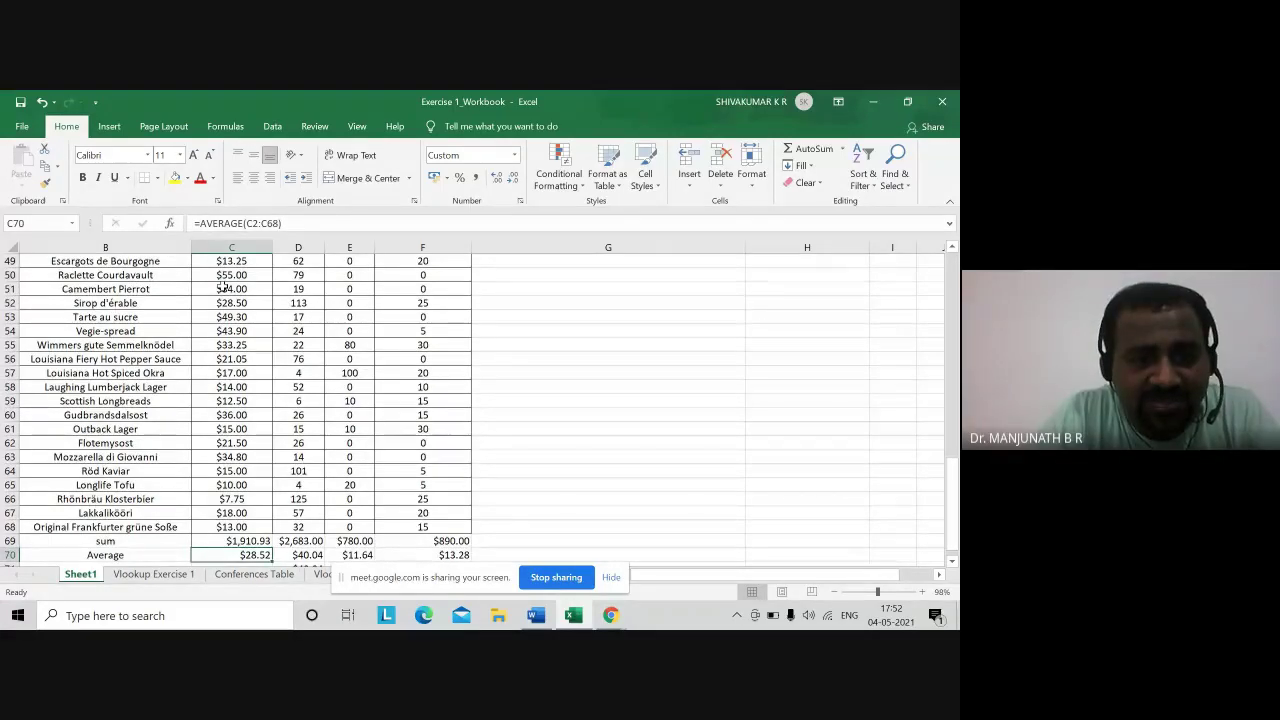
Step: Delete the sum row 69 and the Average row below the product table
click(134, 542)
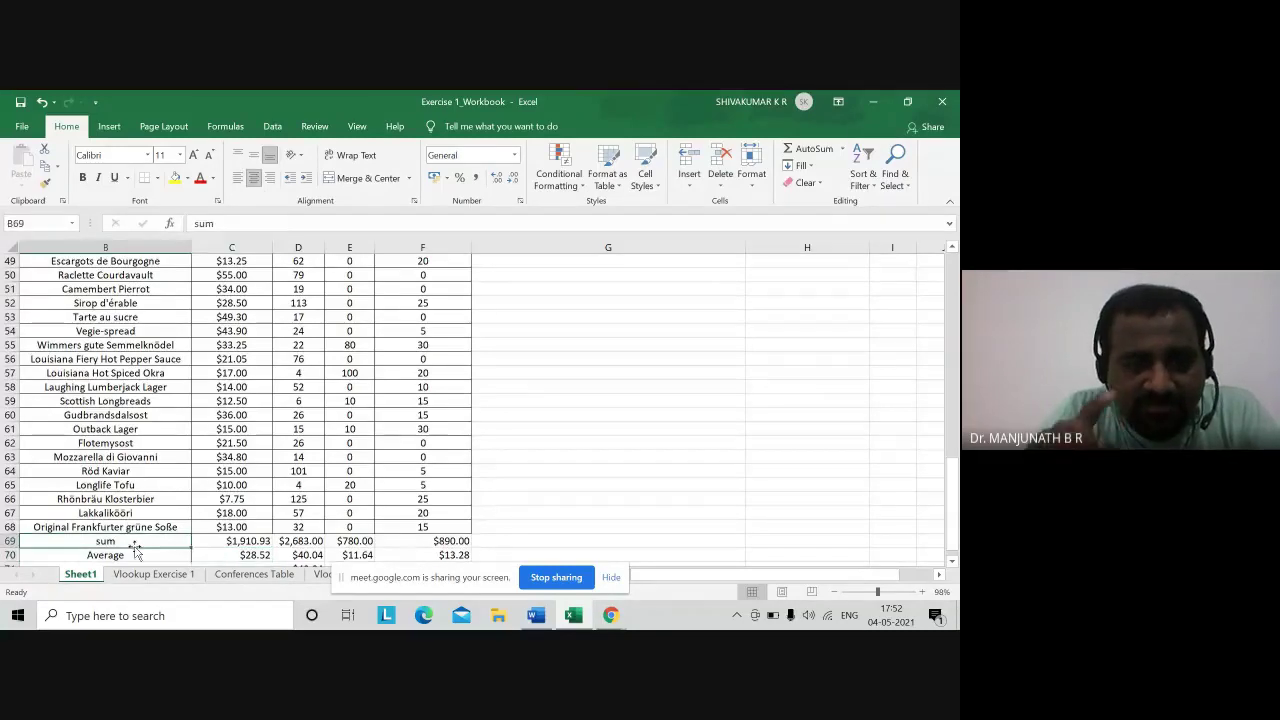
key(ctrl+space)
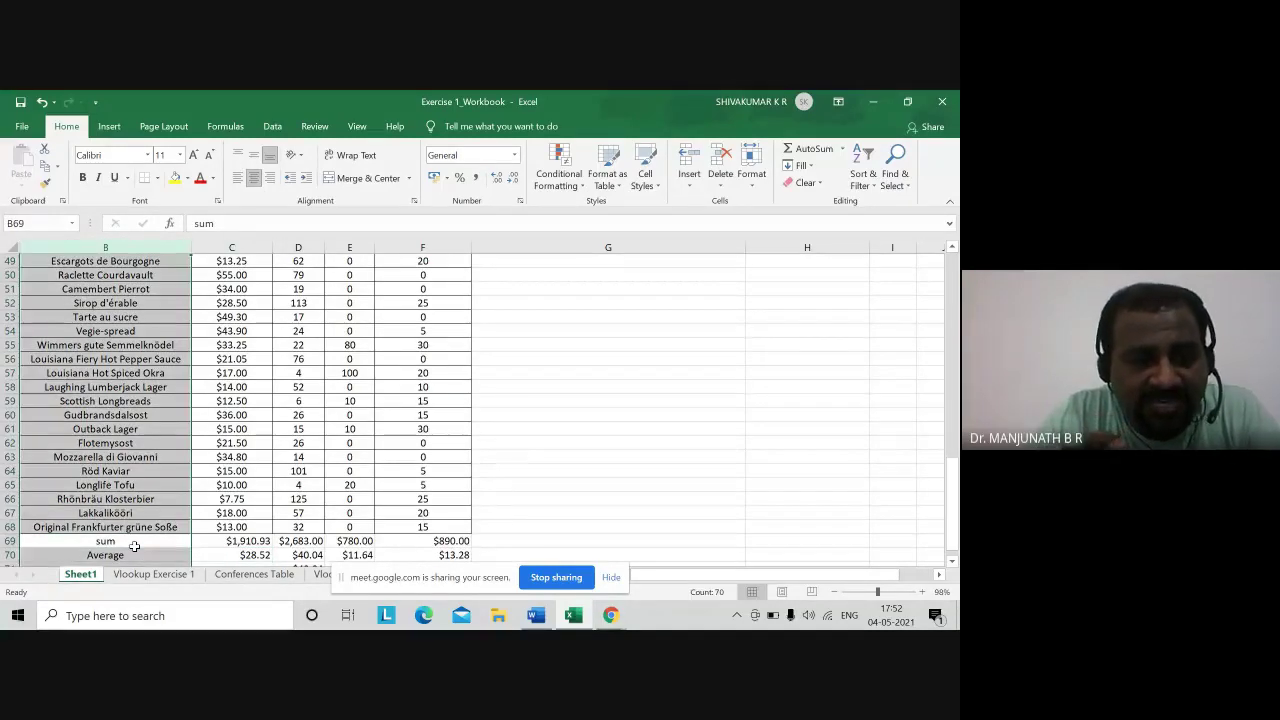
click(134, 546)
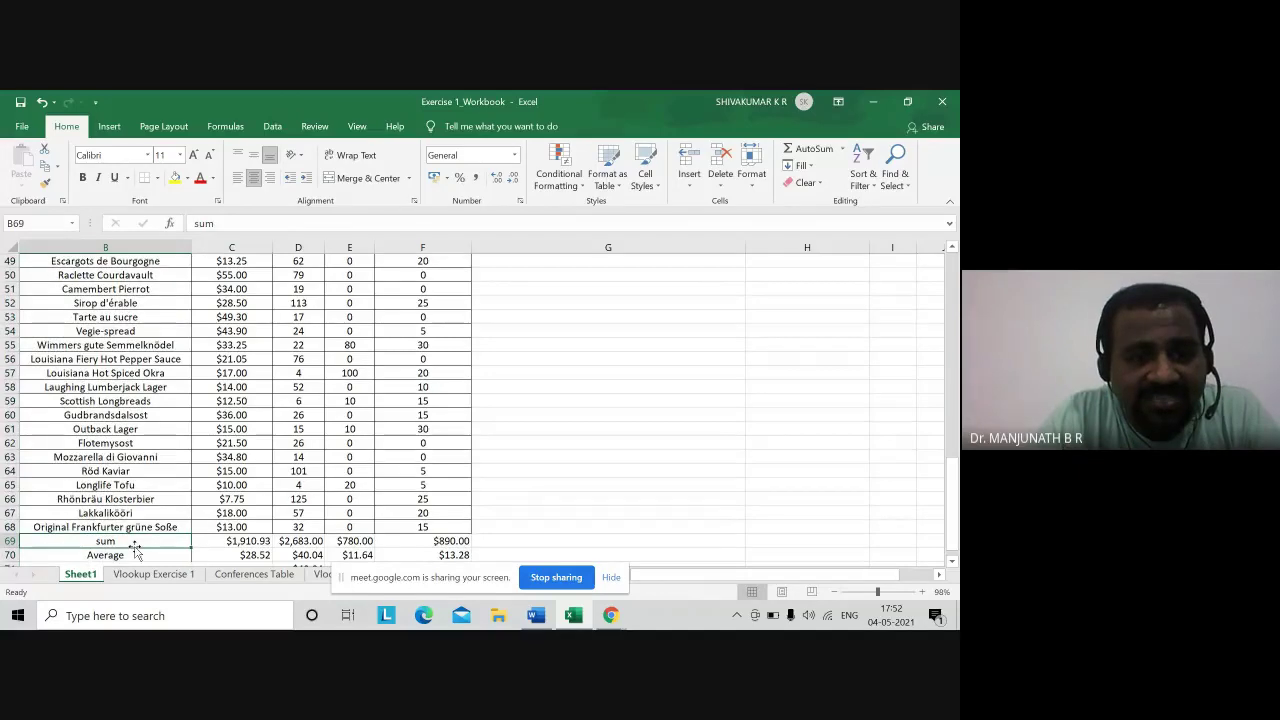
key(shift+space)
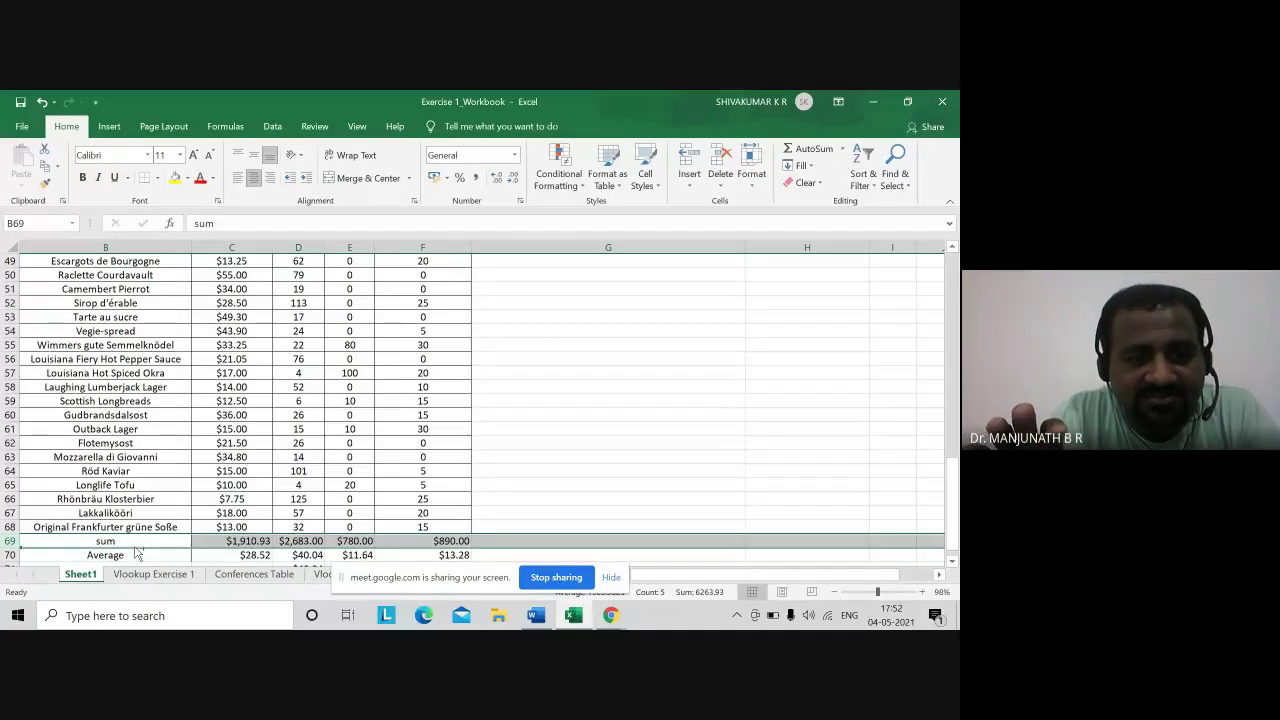
key(ctrl+minus)
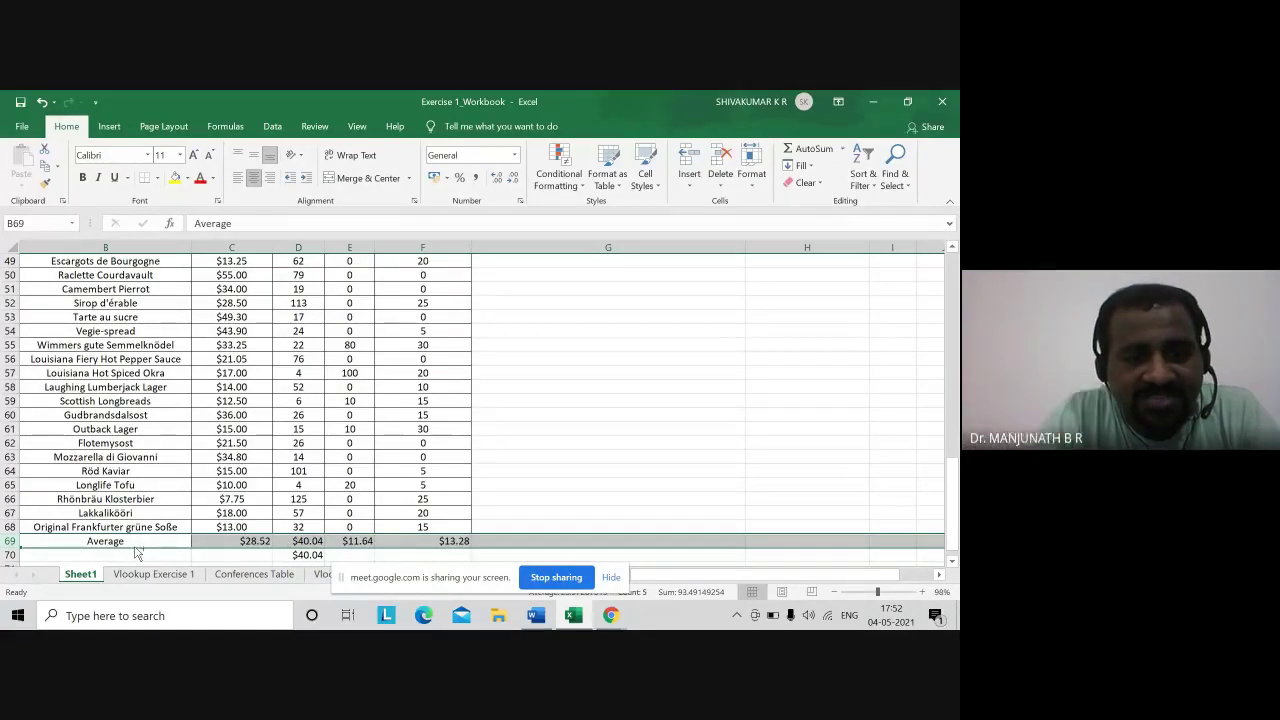
key(ctrl+minus)
key(ctrl+minus)
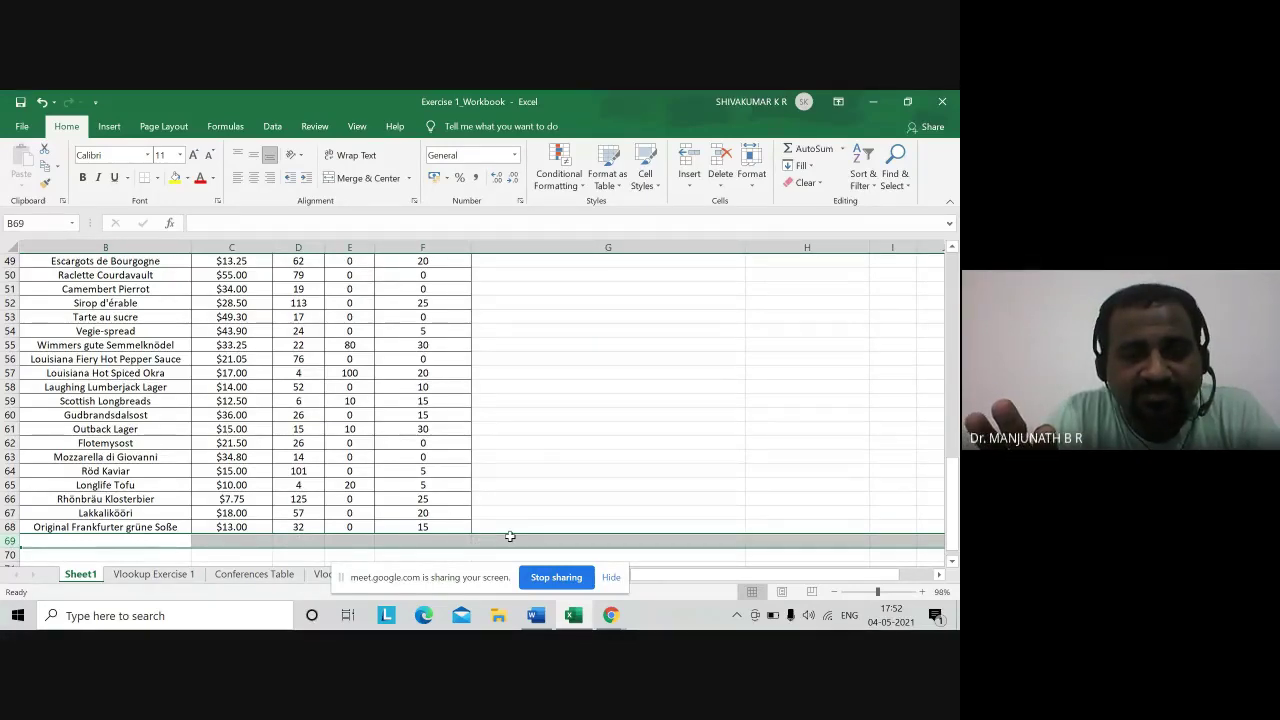
Step: Select column A from the last product number in A68 up to A1
key(Home)
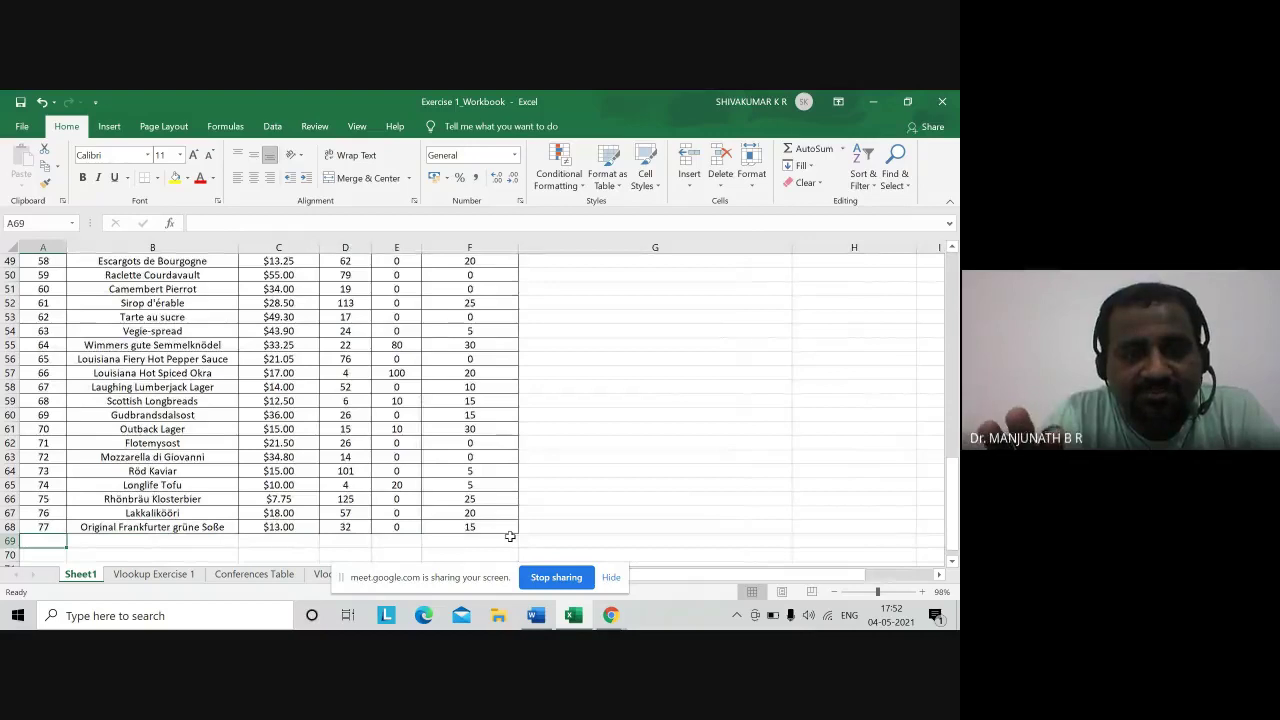
key(Up)
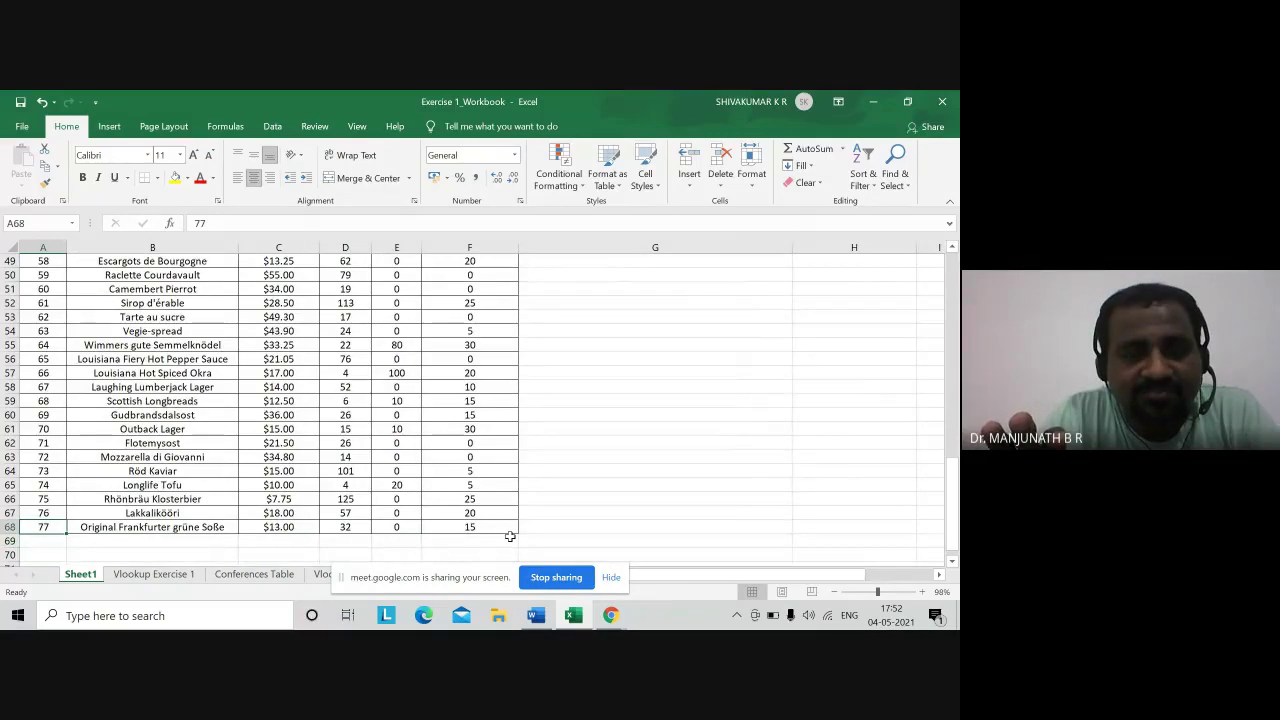
key(ctrl+shift+Up)
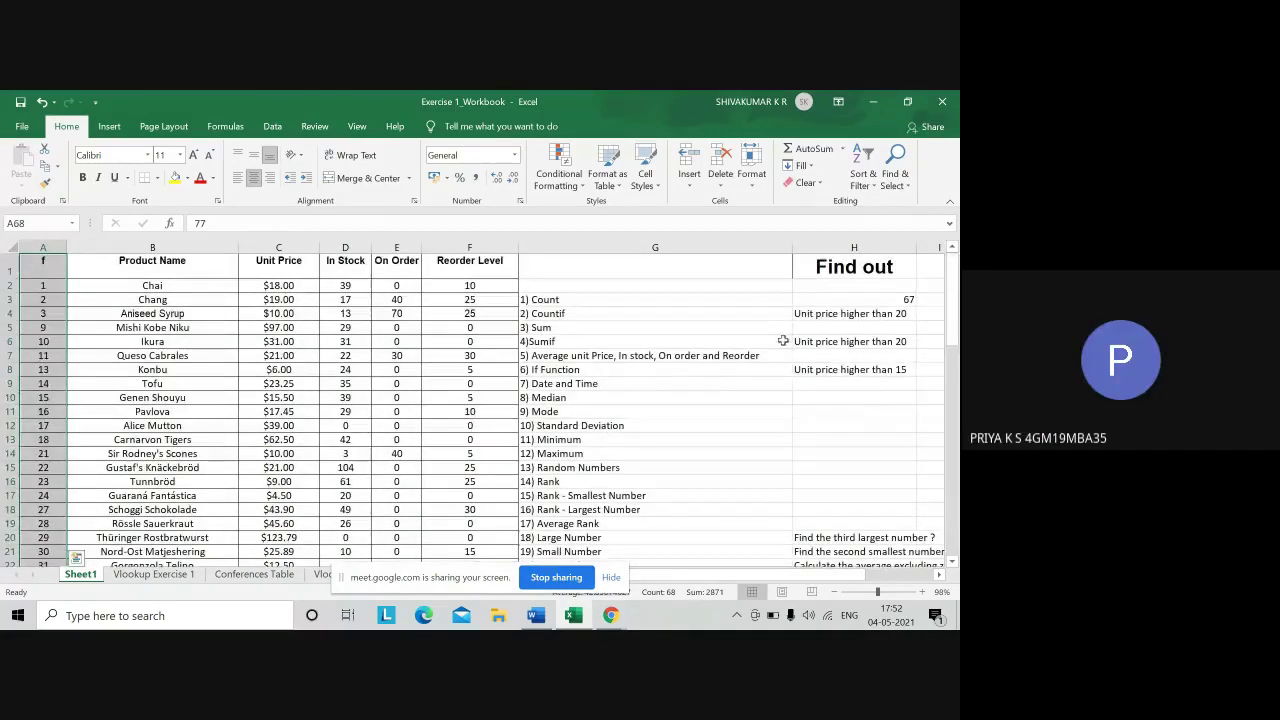
Step: Move from the 4)Sumif task across to the answers column, ending on empty cell I5
click(723, 337)
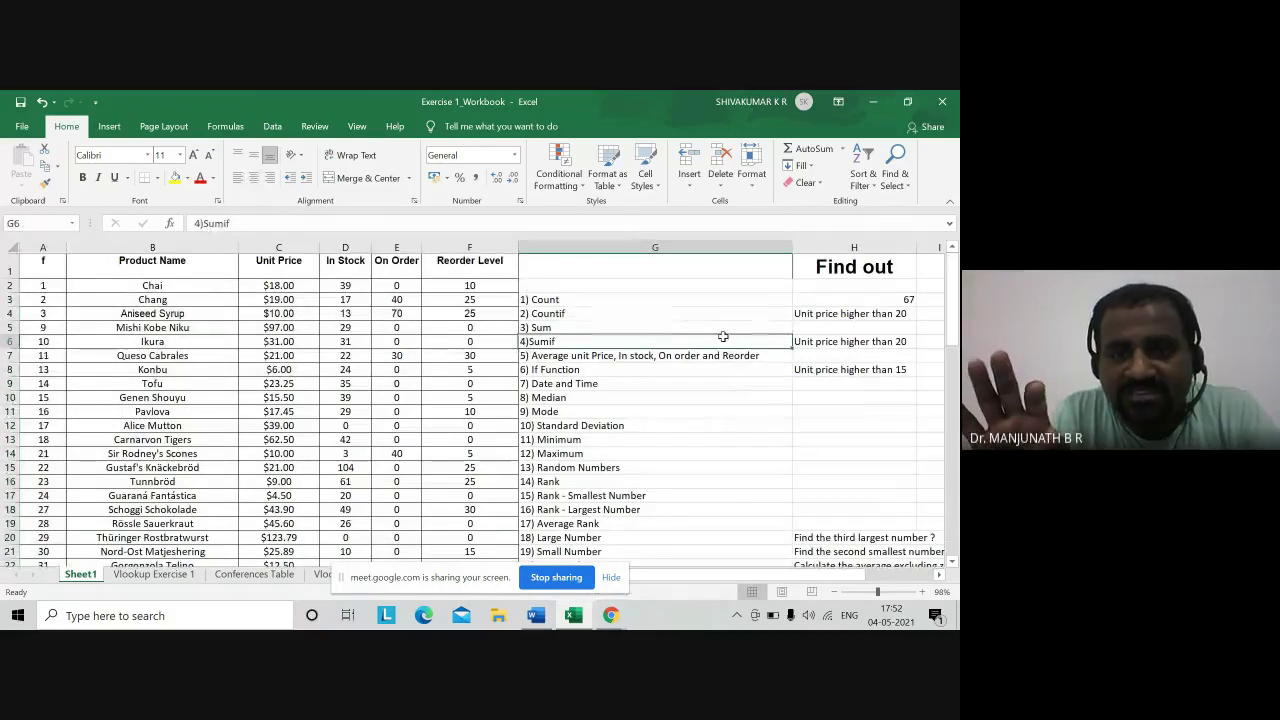
key(Right)
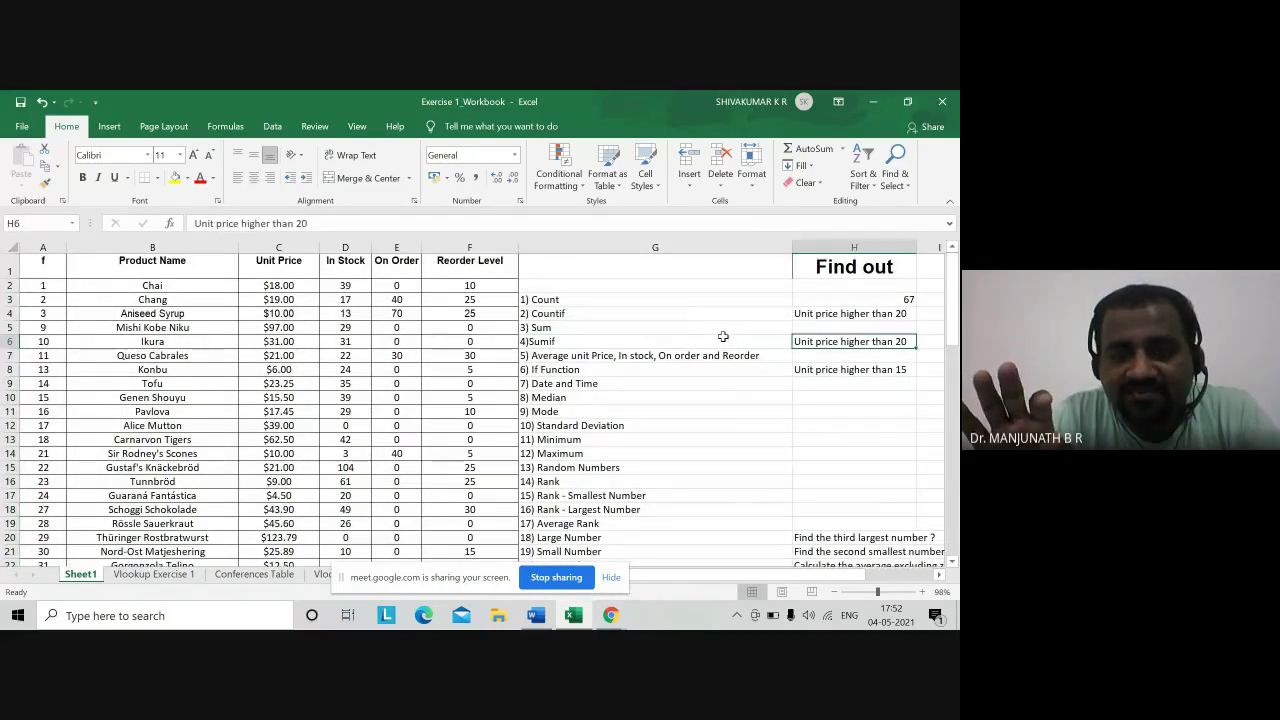
key(Right)
key(Up)
key(Up)
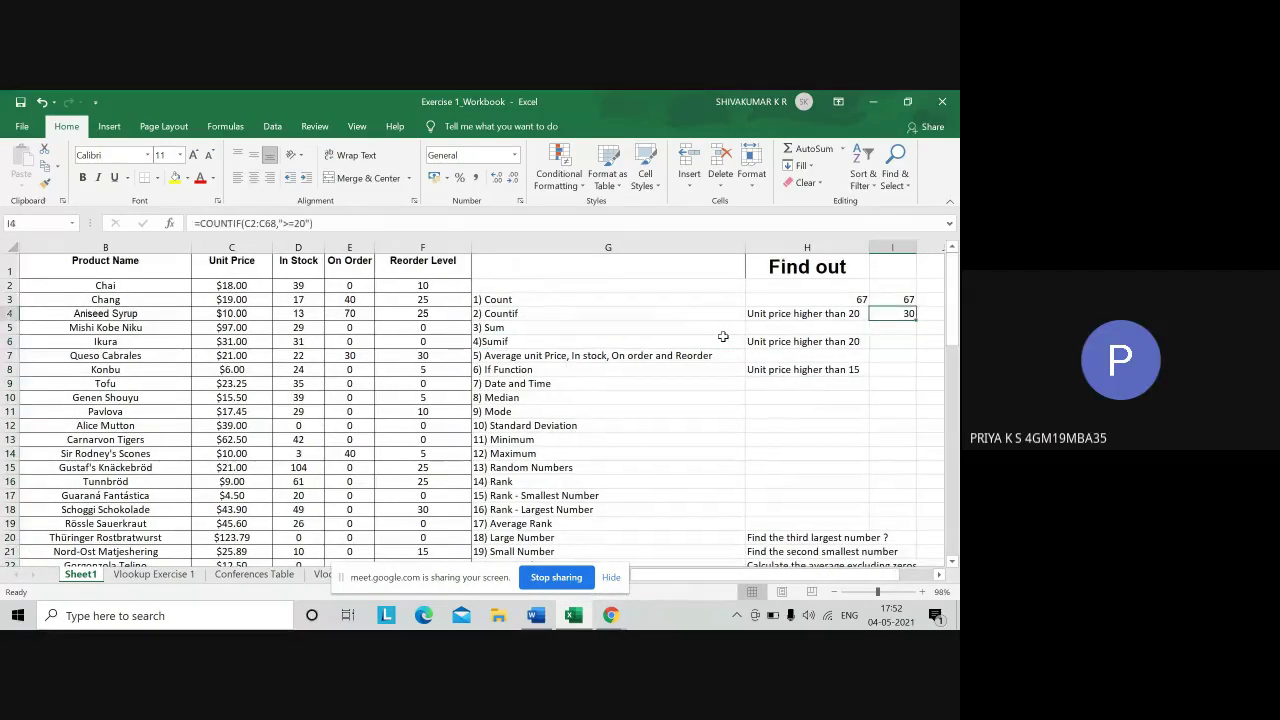
key(Down)
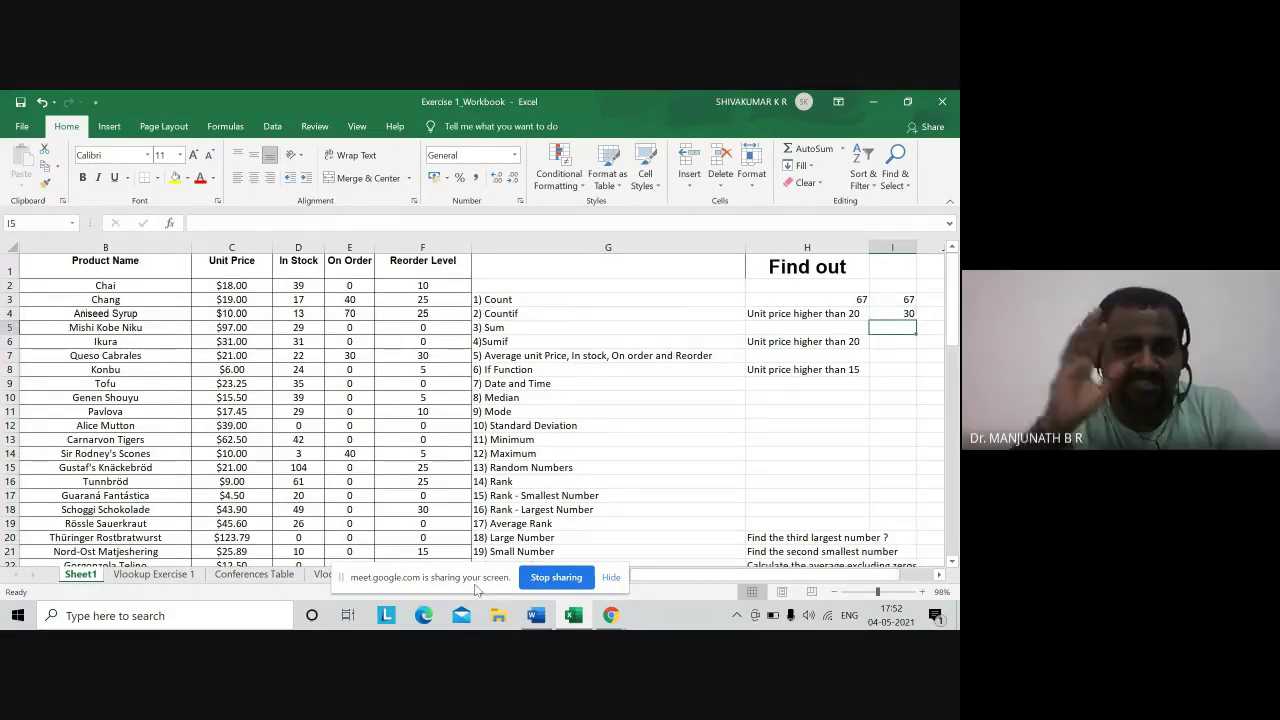
Step: Bring the Google Meet window from Chrome to the front
mouse_move(611, 615)
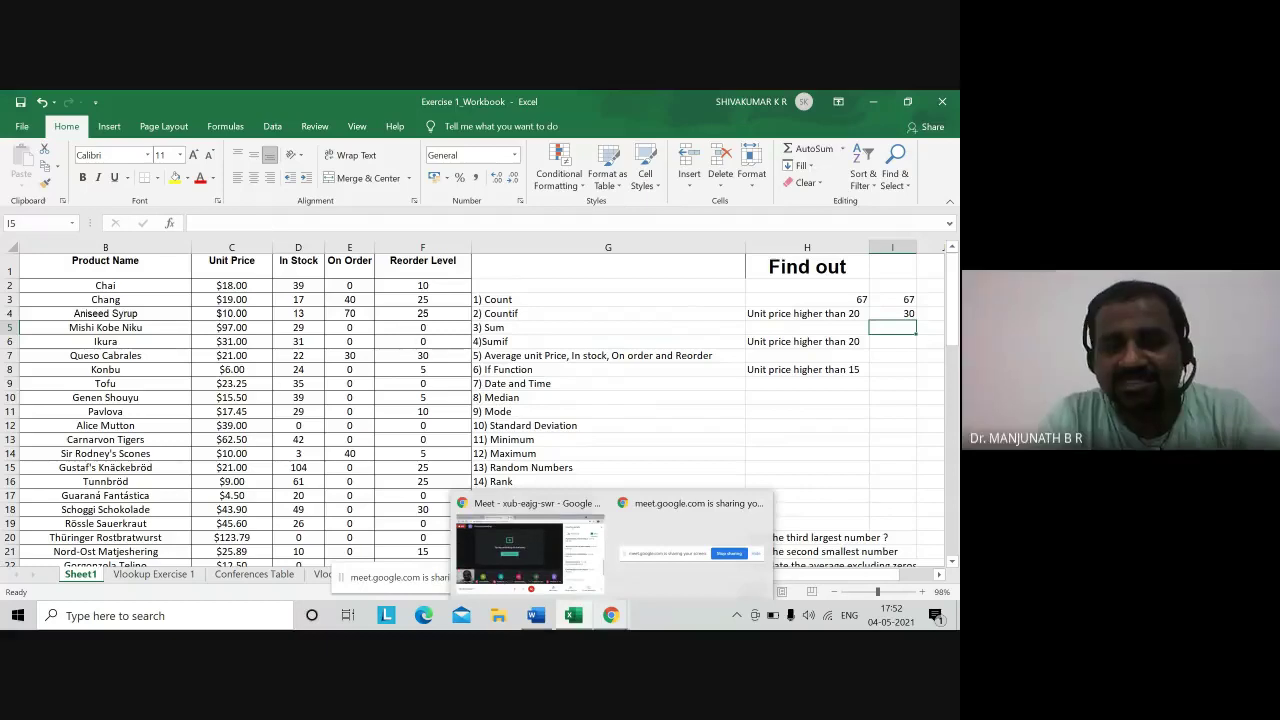
click(617, 620)
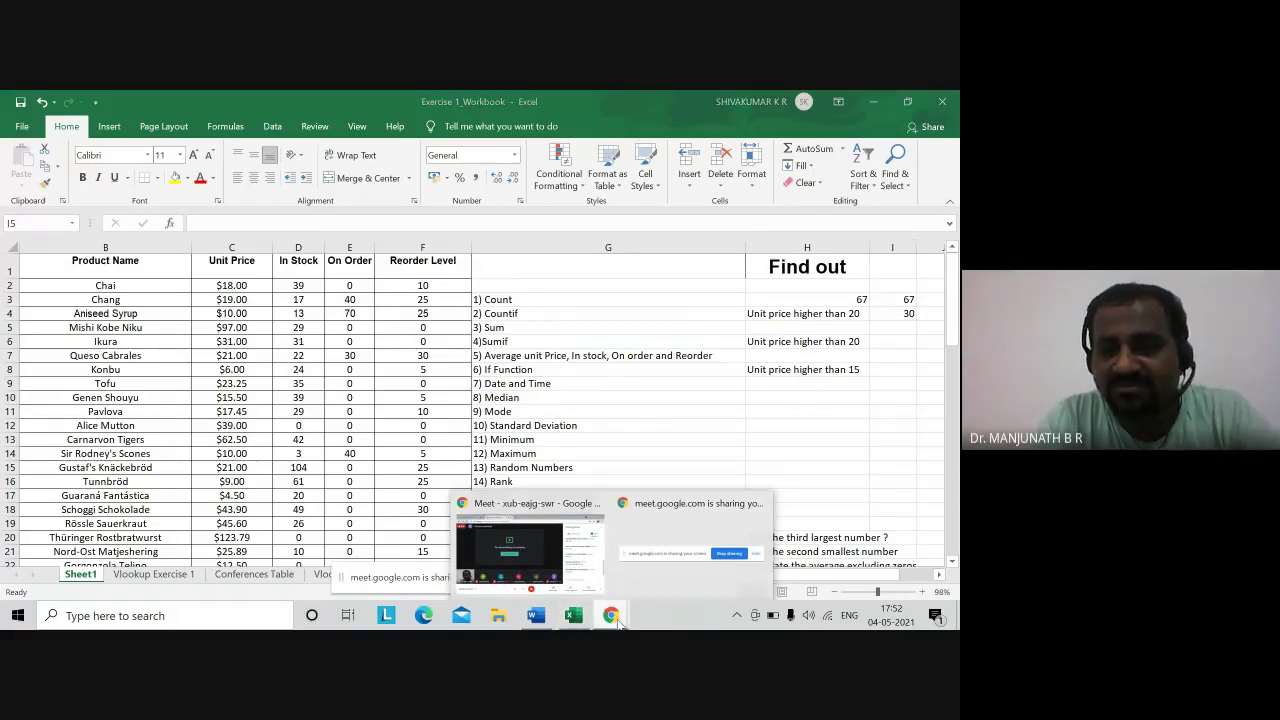
click(512, 540)
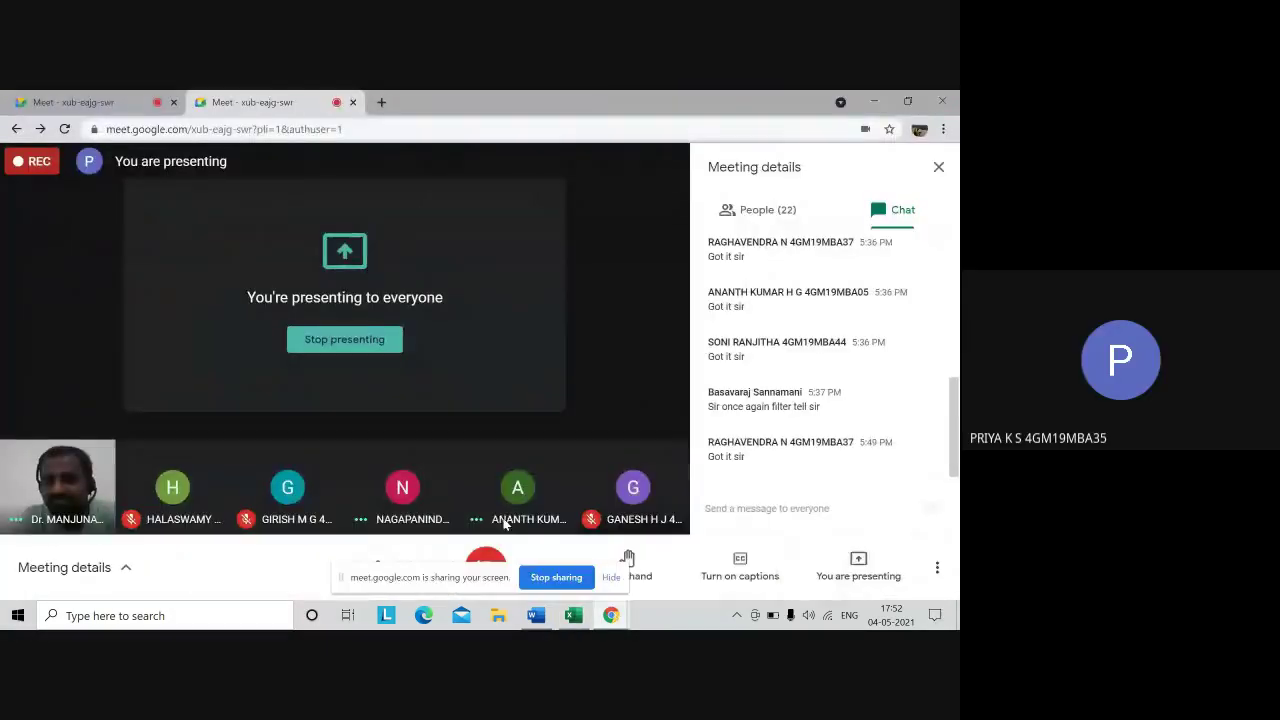
Step: Stop presenting the screen in Google Meet
click(364, 349)
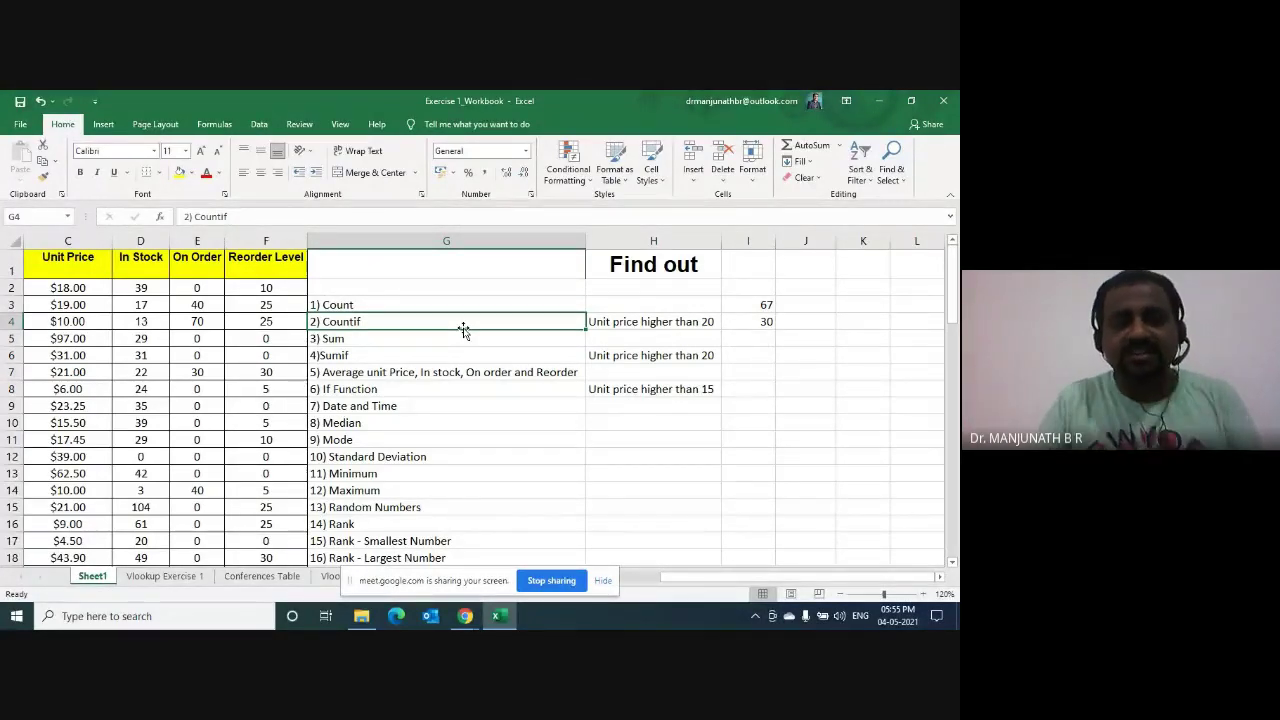
Step: Change I4's COUNTIF criterion back from ">=20" to ">20" (giving 29), then switch away from Excel
key(Right)
key(Right)
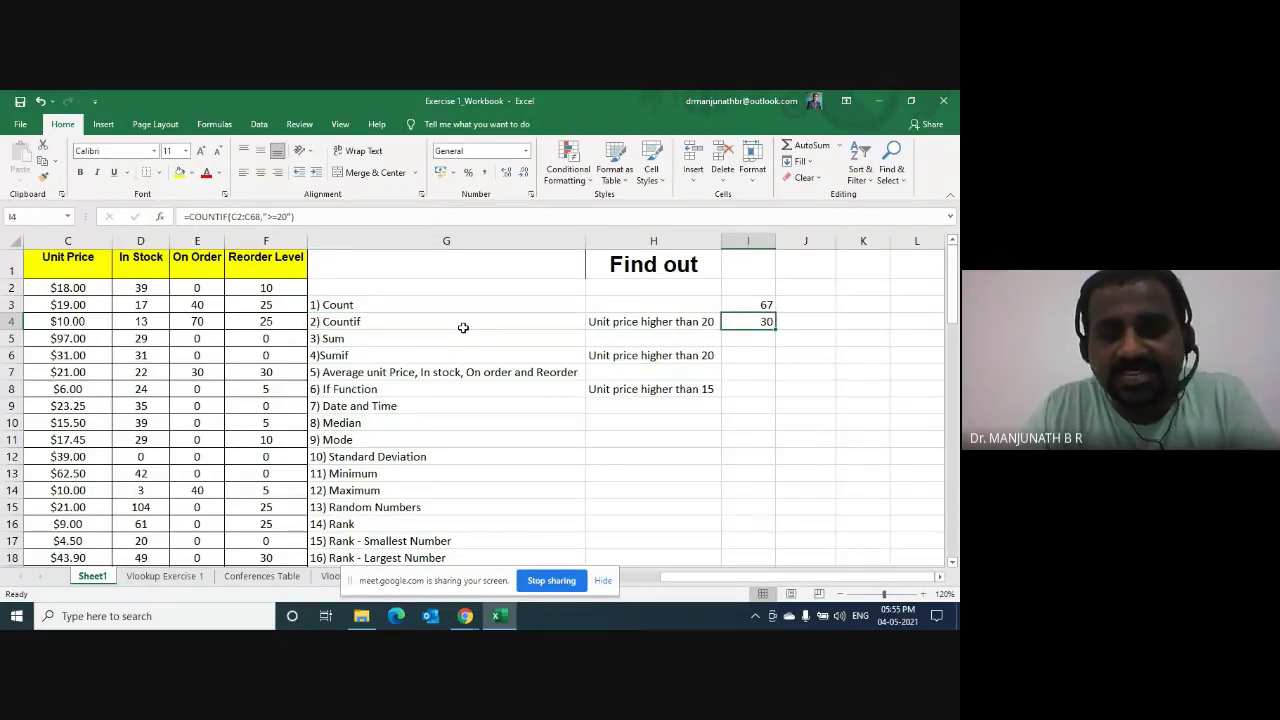
key(F2)
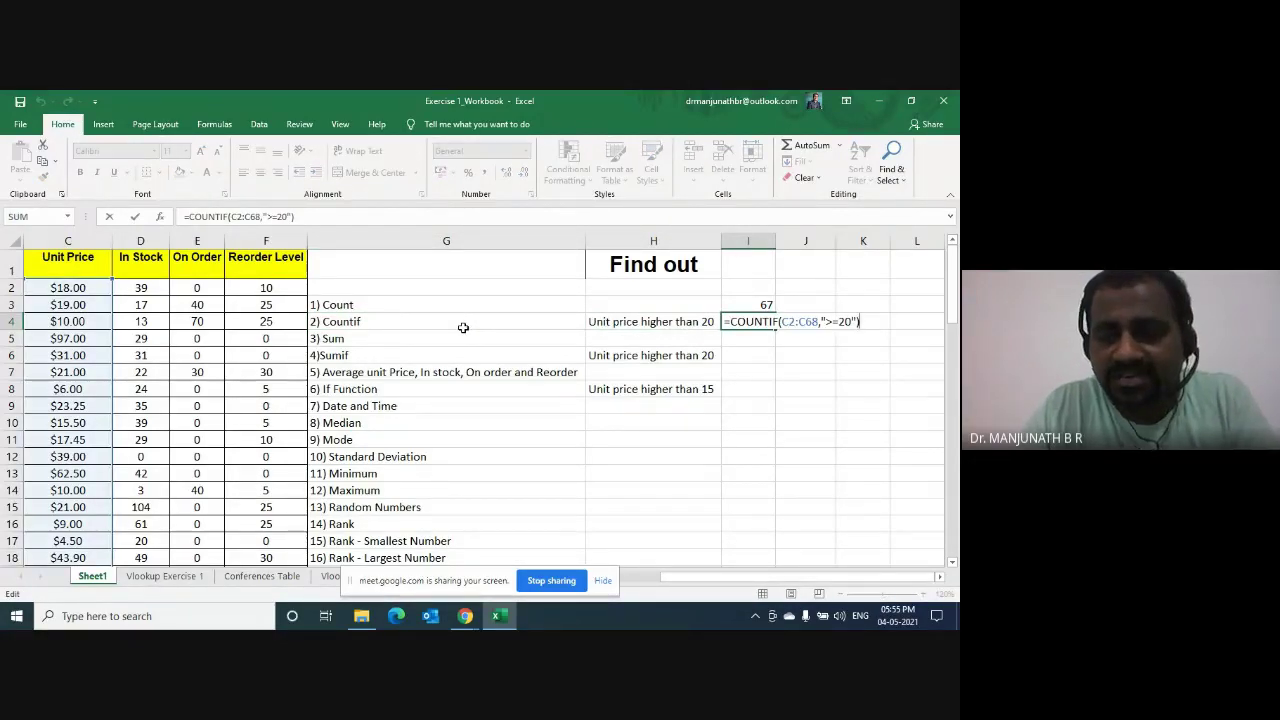
key(Left)
key(Left)
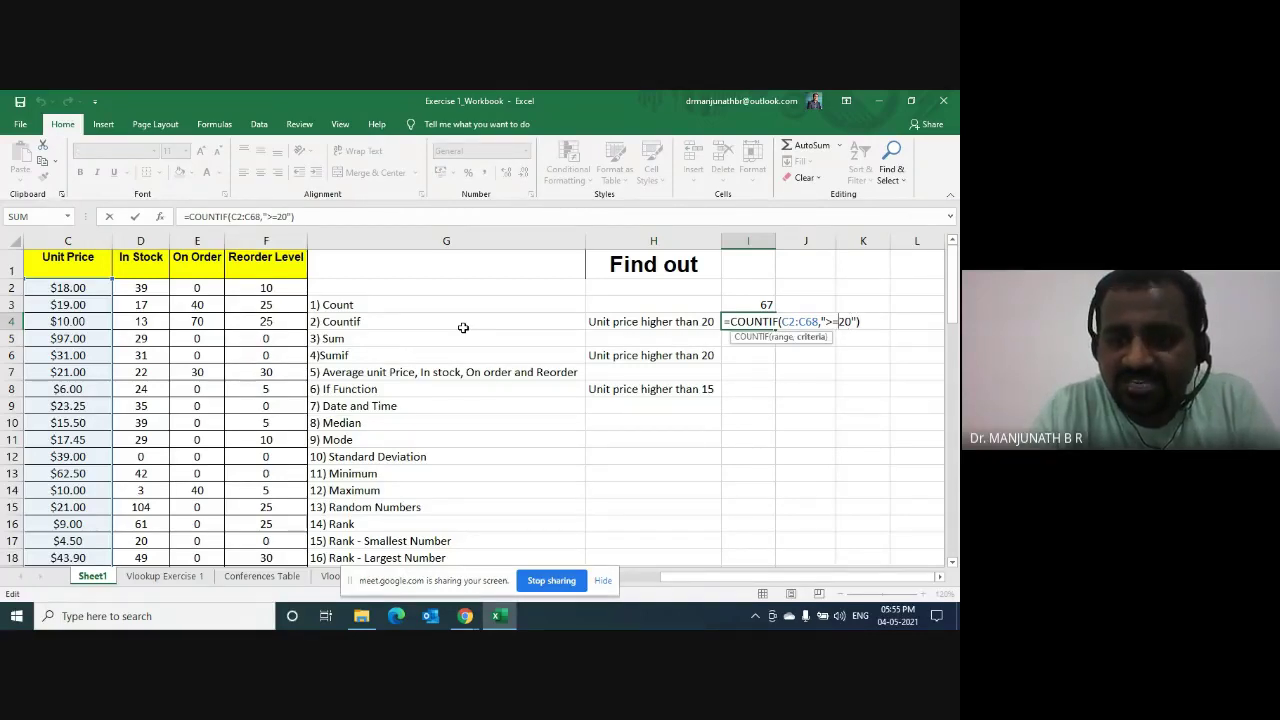
key(BackSpace)
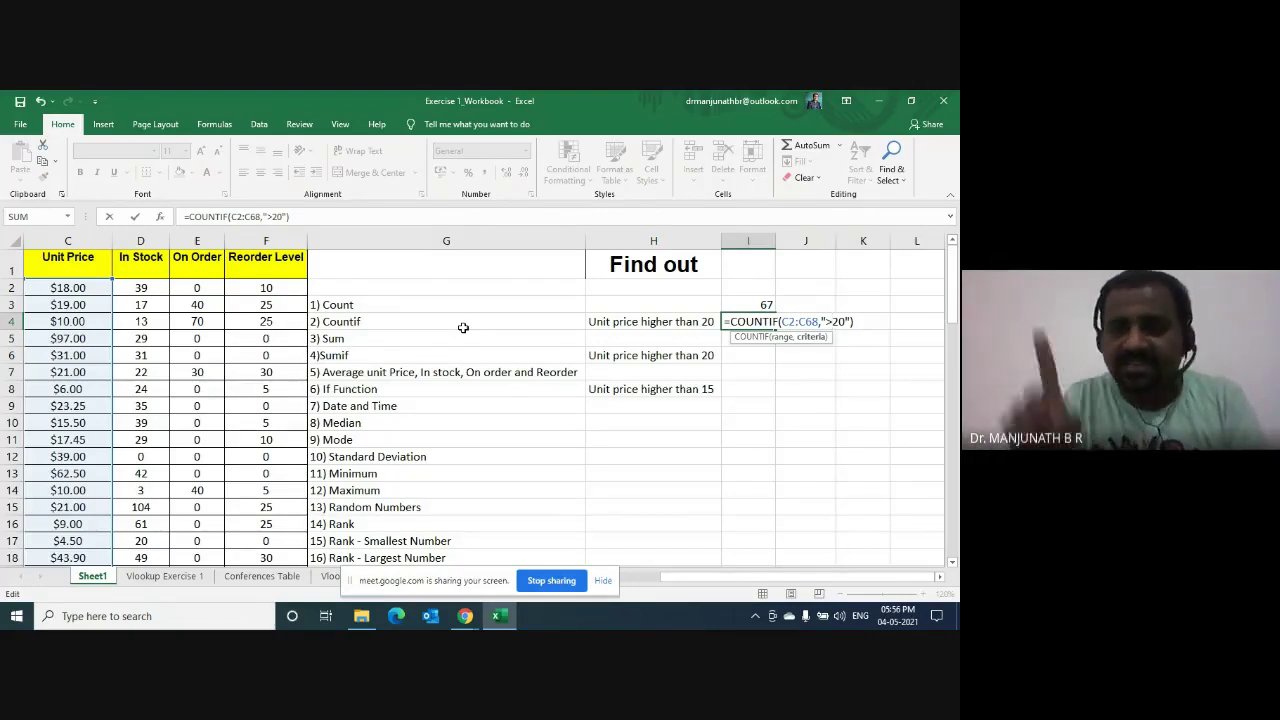
key(Return)
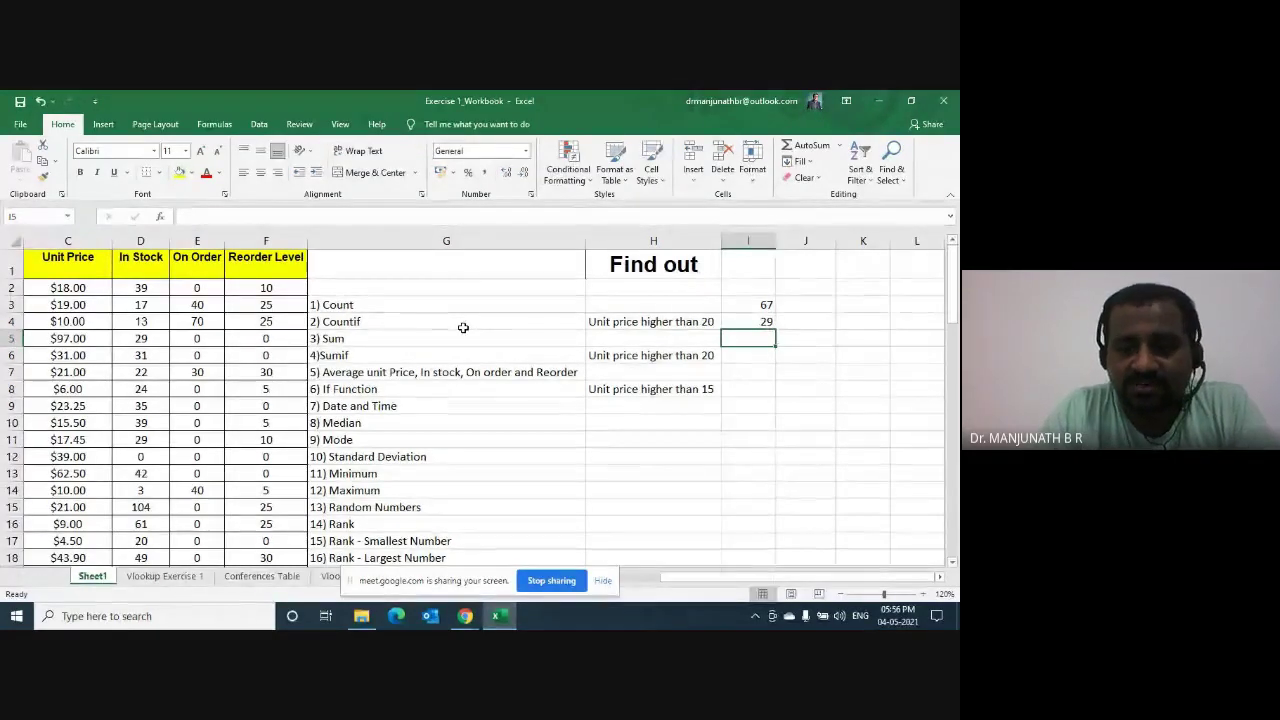
click(464, 331)
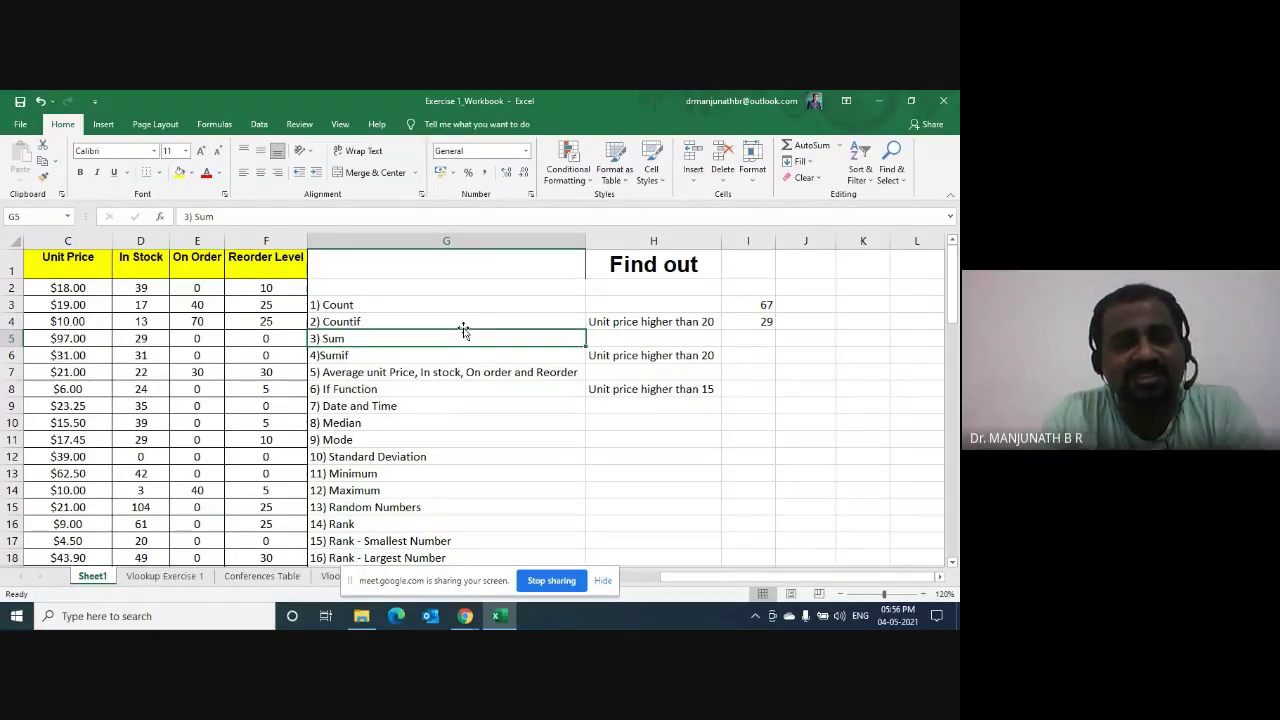
key(alt+Tab)
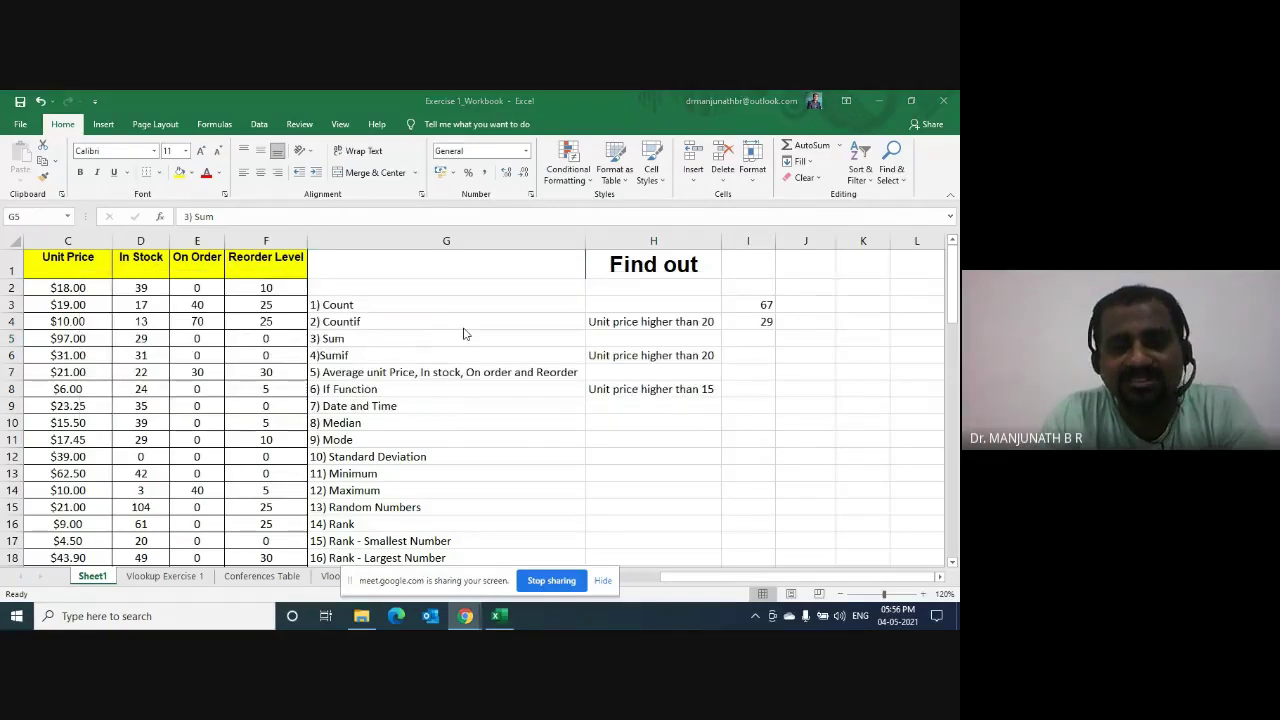
Step: Bring Google Meet forward, open its meeting chat panel, then return to the Excel workbook
mouse_move(467, 618)
click(443, 512)
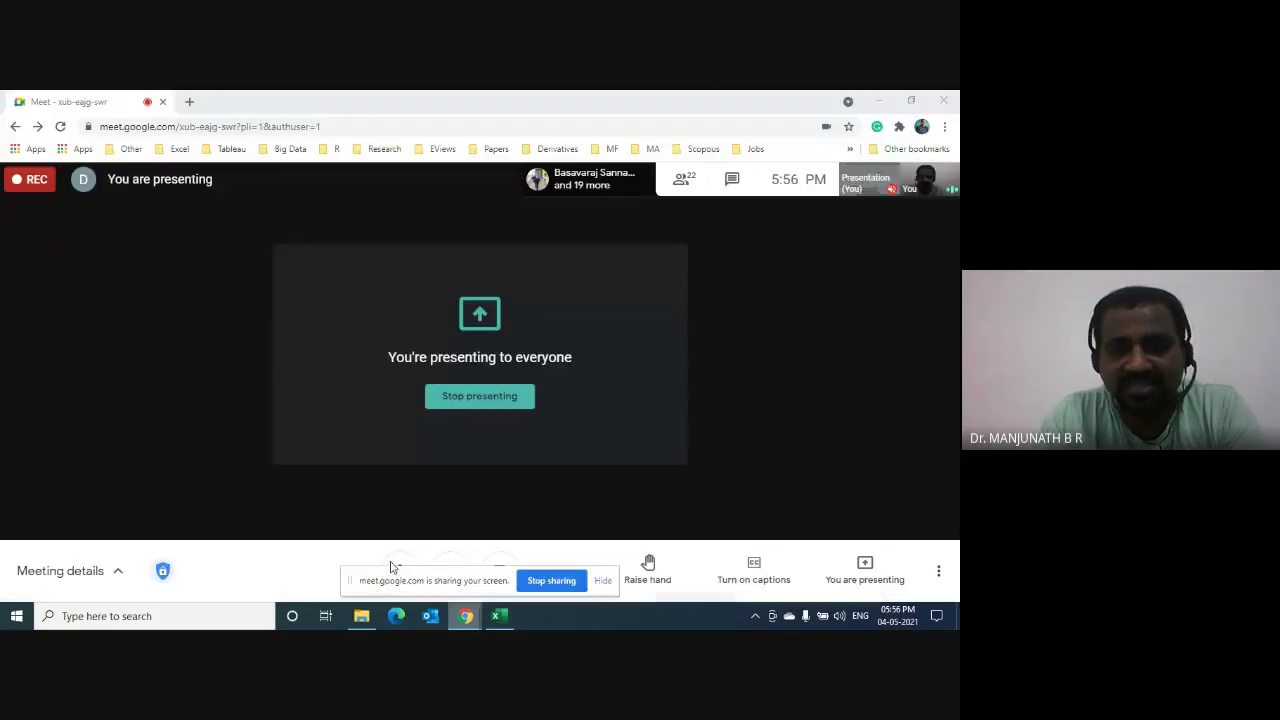
click(732, 180)
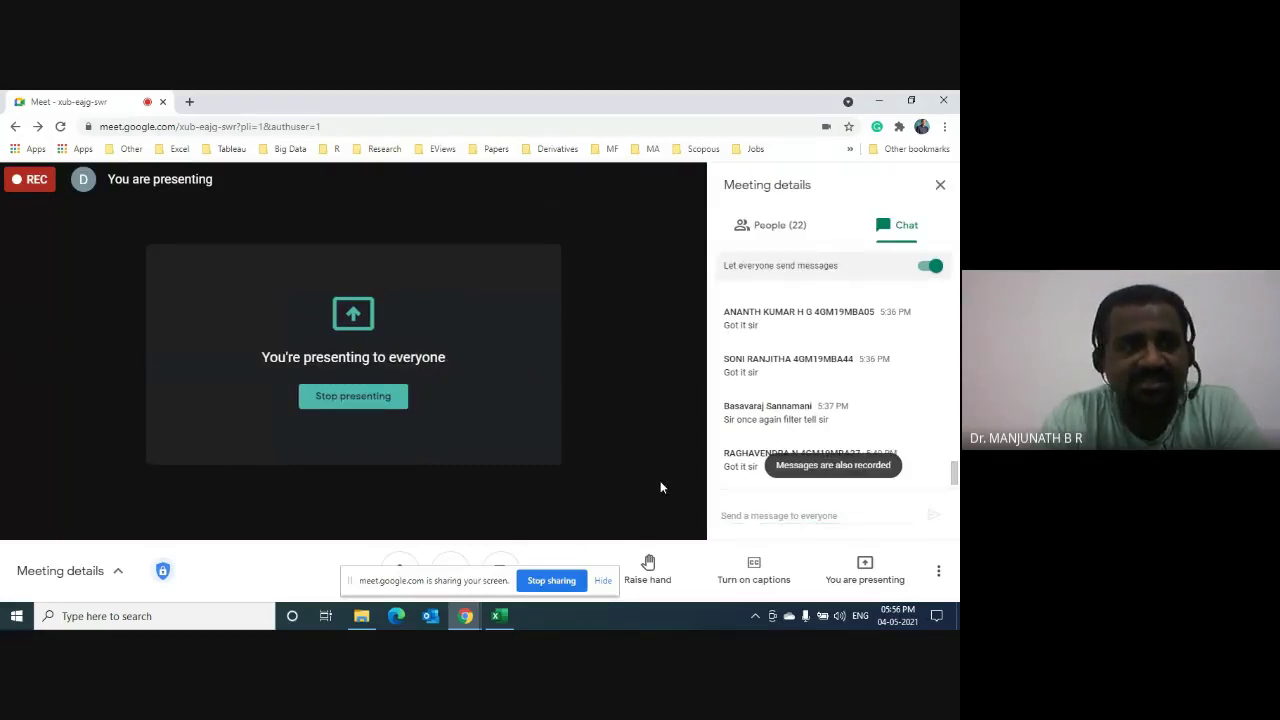
click(499, 616)
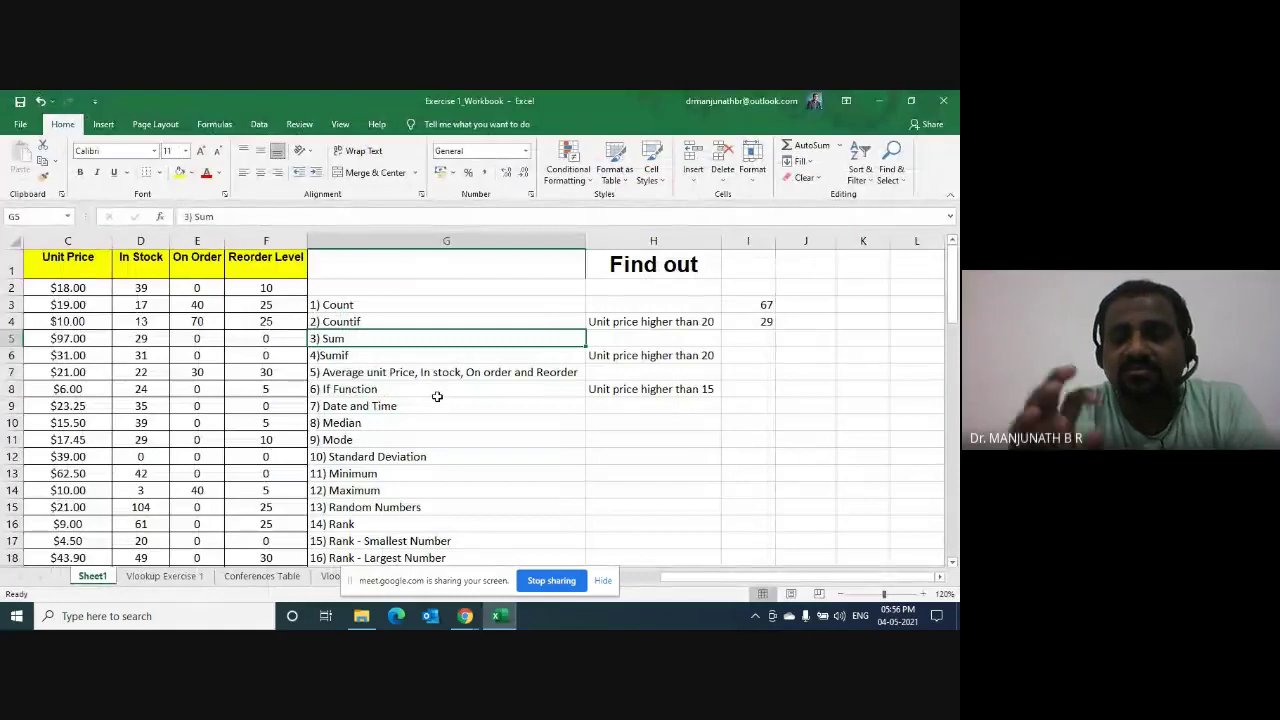
key(Right)
key(Right)
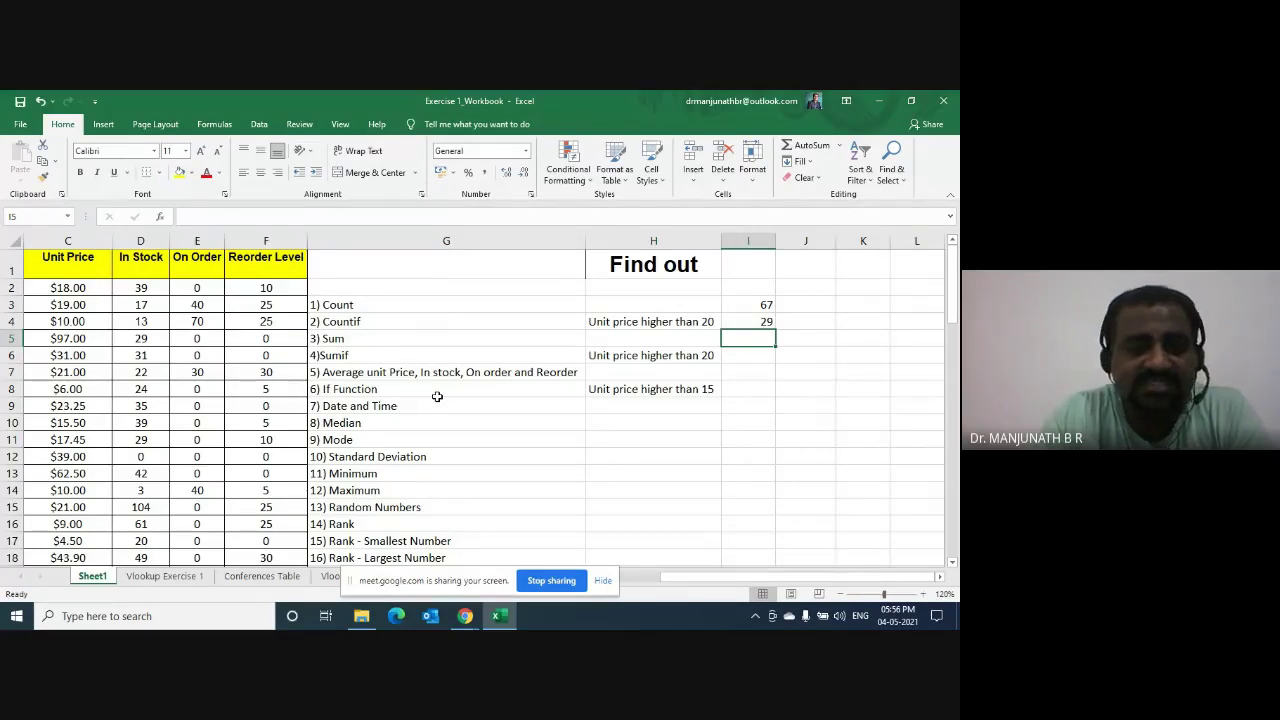
key(Left)
key(Left)
key(Left)
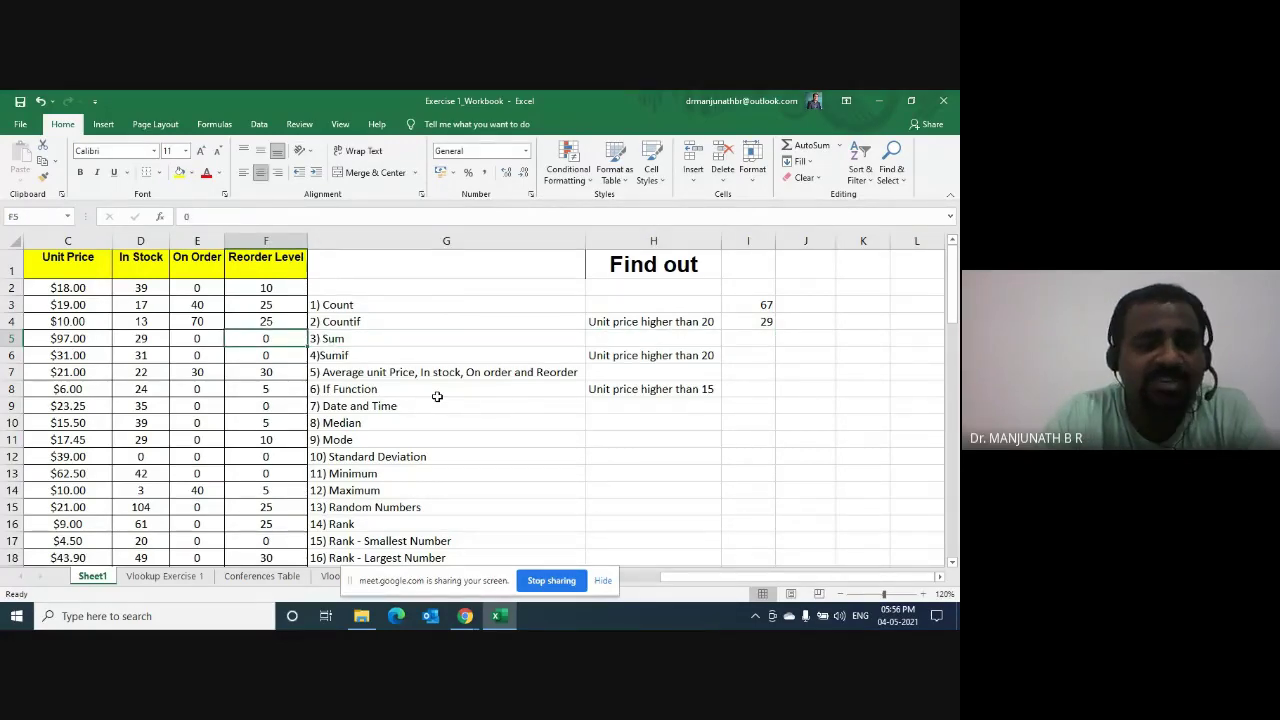
key(Left)
key(Left)
key(Left)
key(Left)
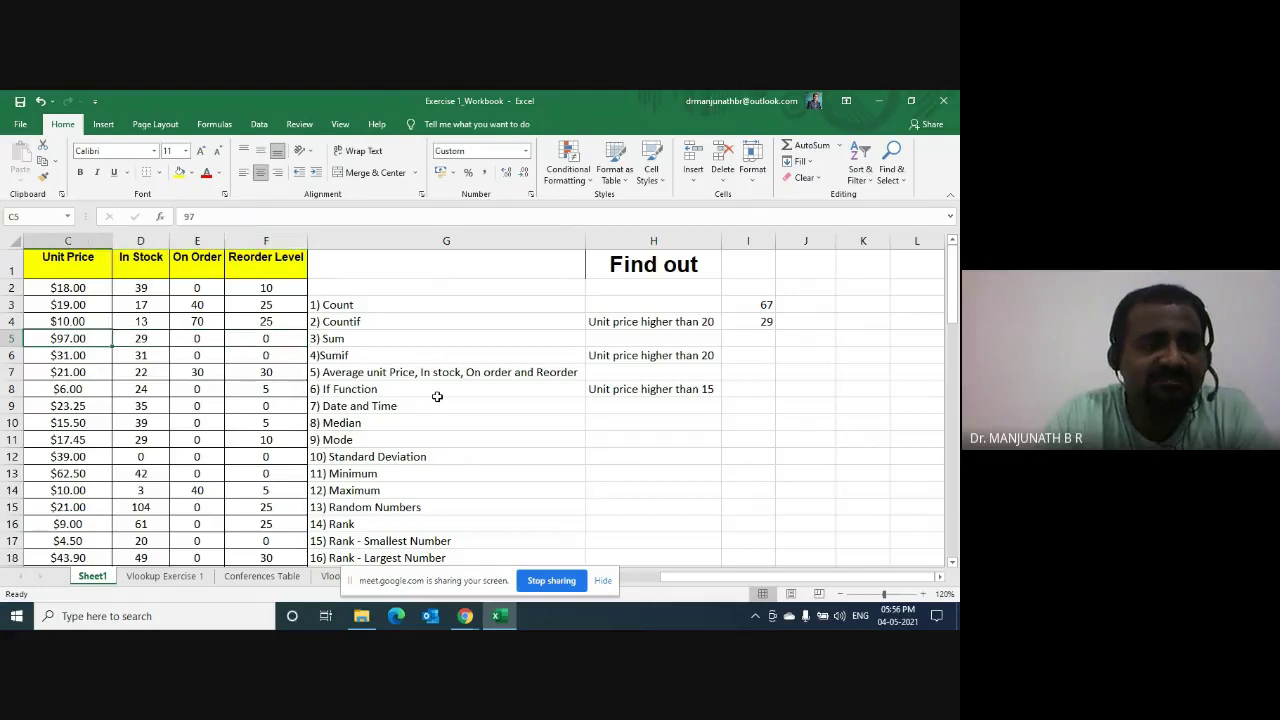
key(Left)
key(Right)
key(Right)
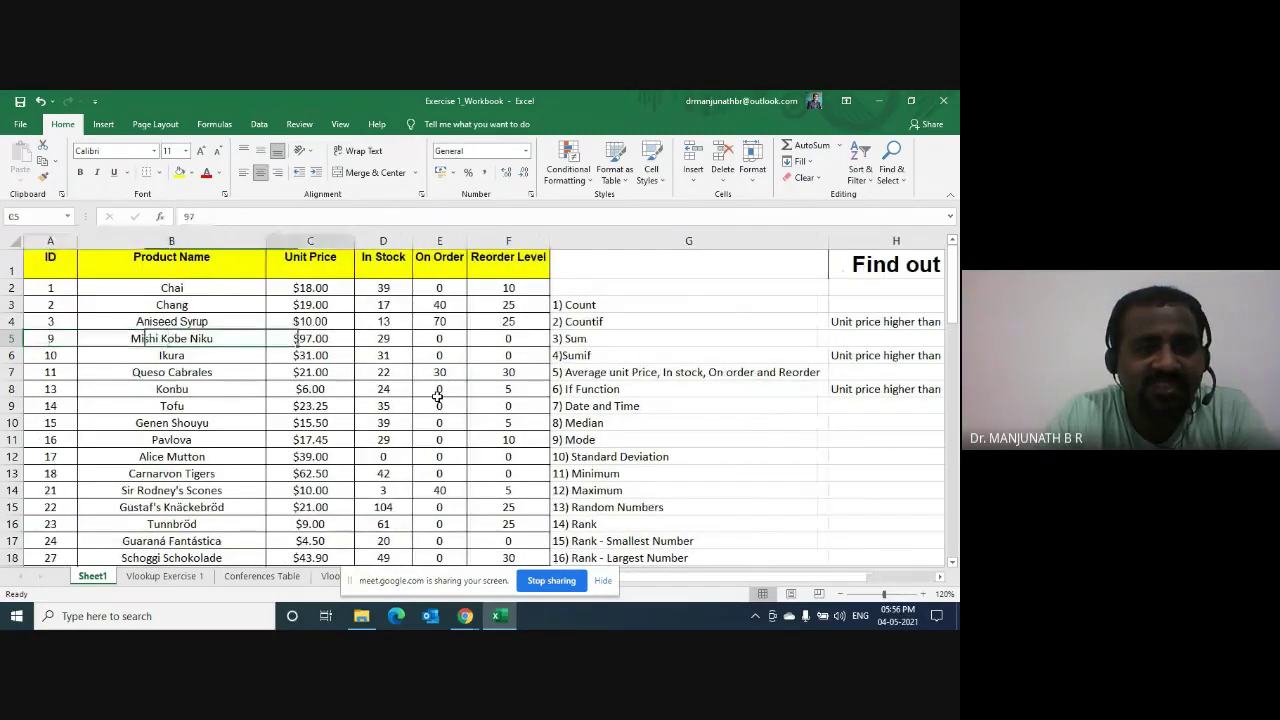
key(Up)
key(Up)
key(Up)
key(Up)
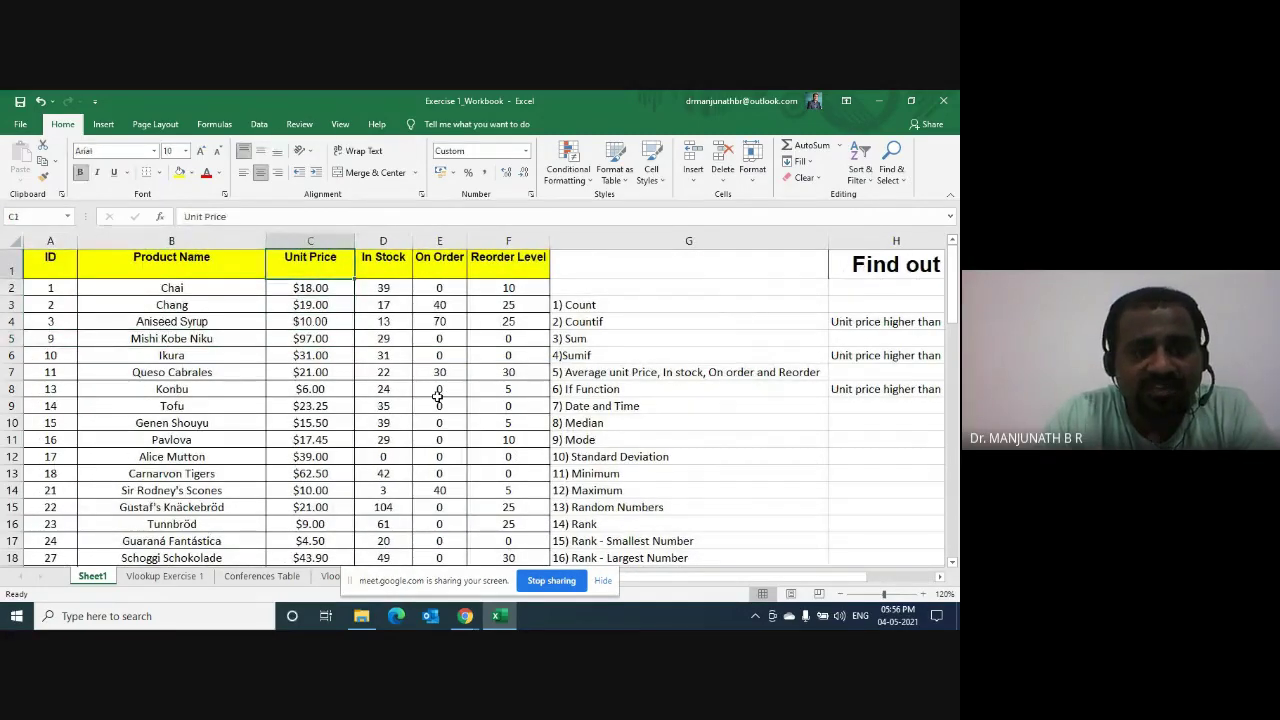
key(Right)
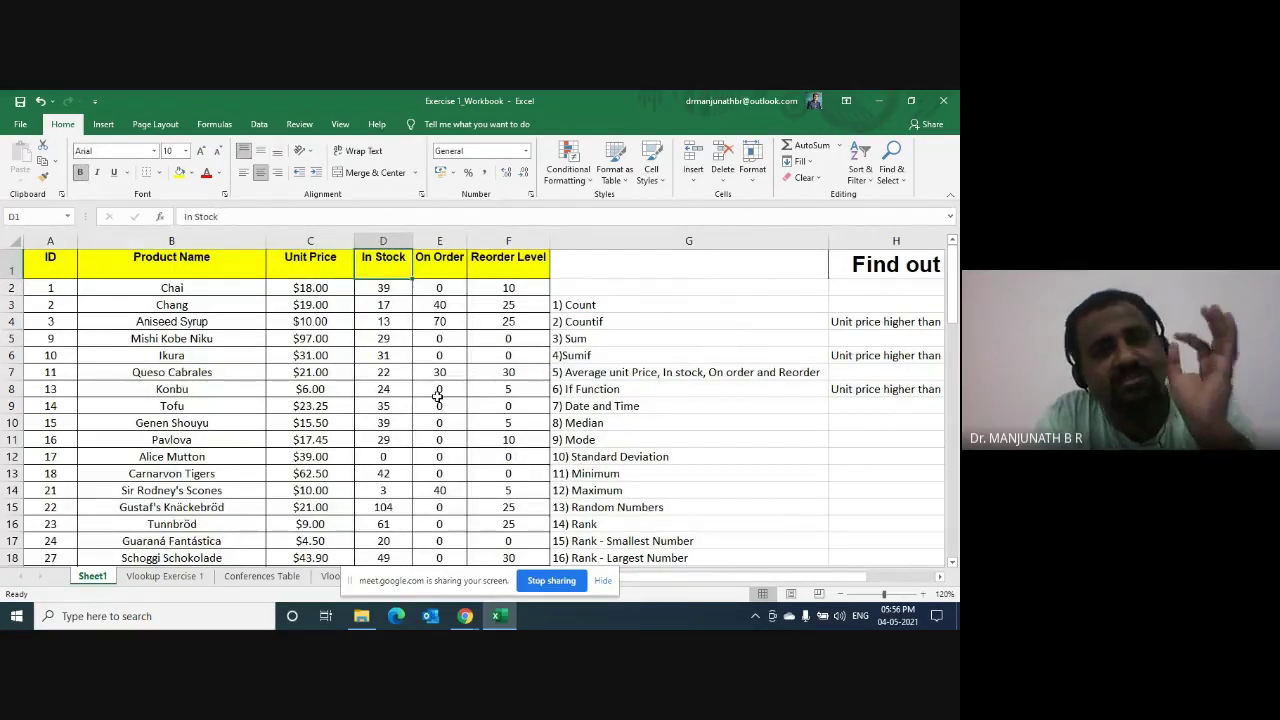
key(Right)
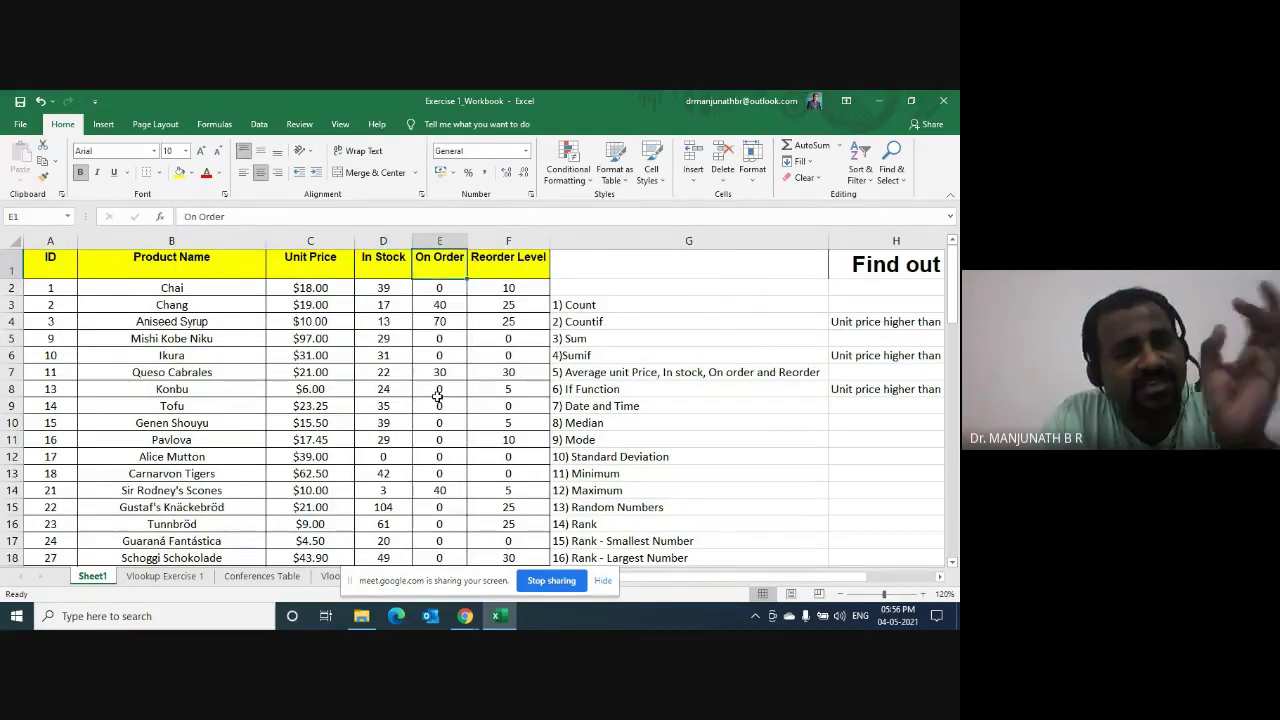
key(Right)
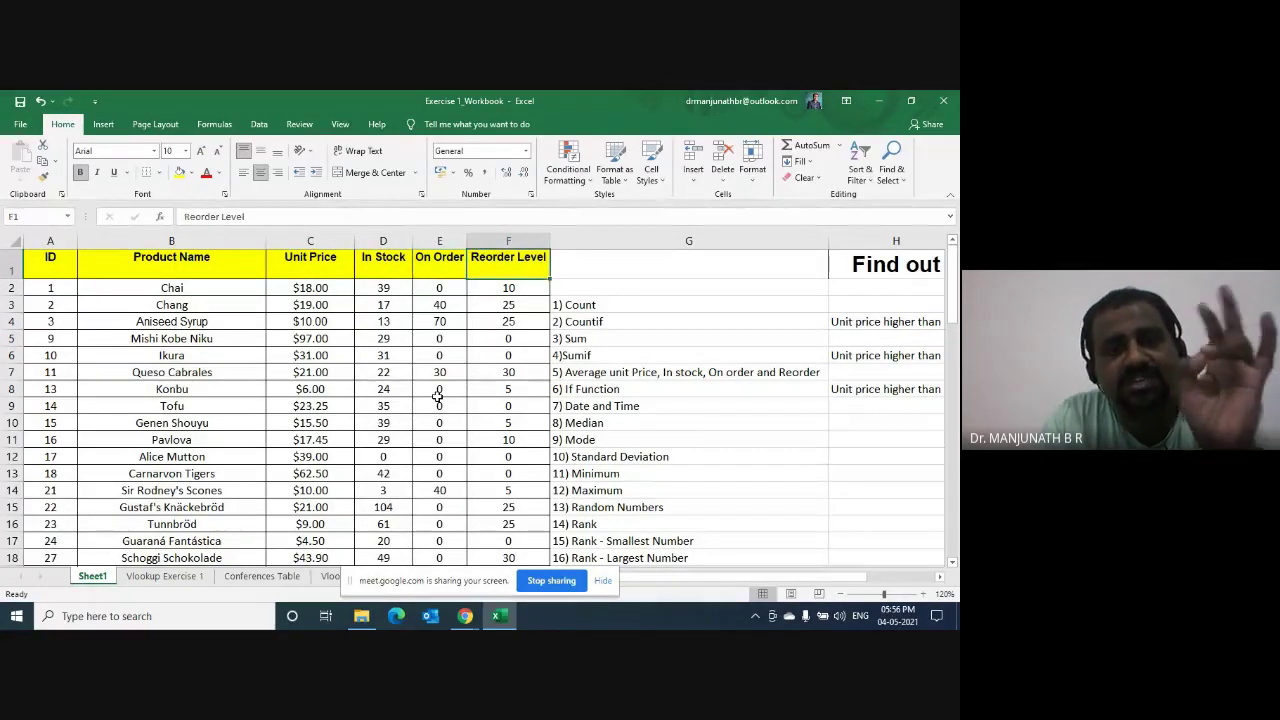
key(Left)
key(Left)
key(Left)
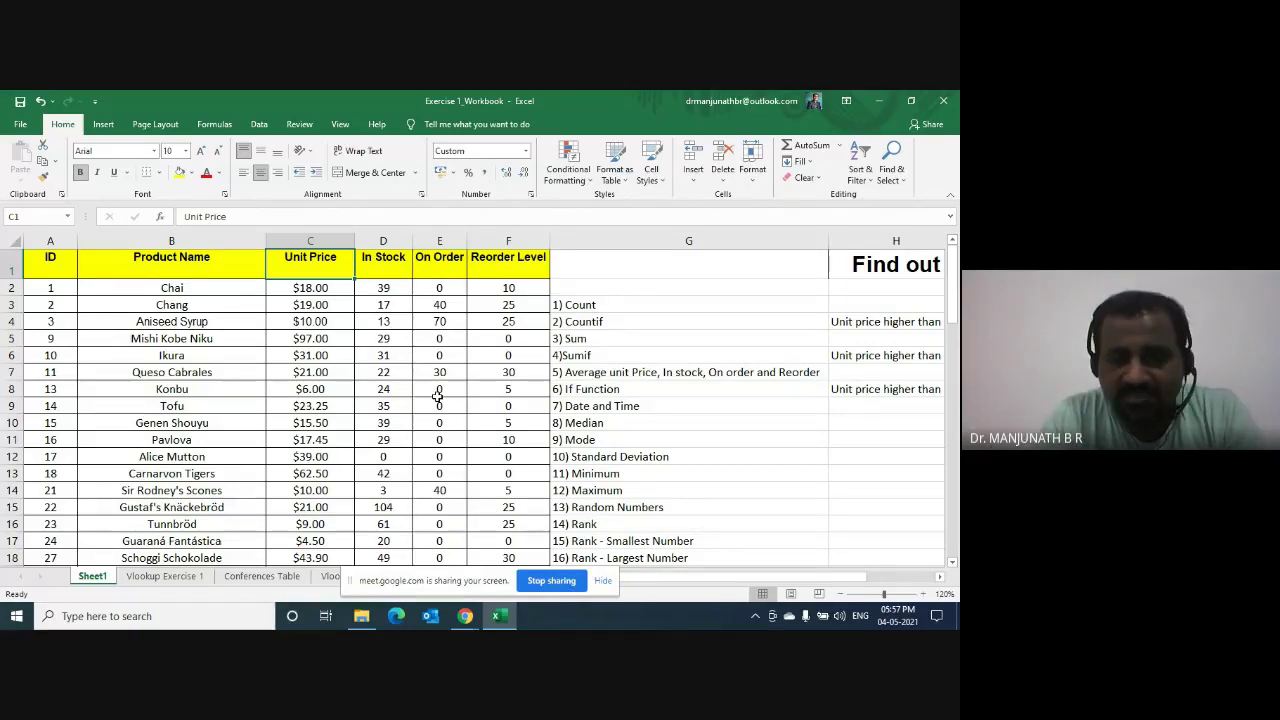
key(ctrl+Down)
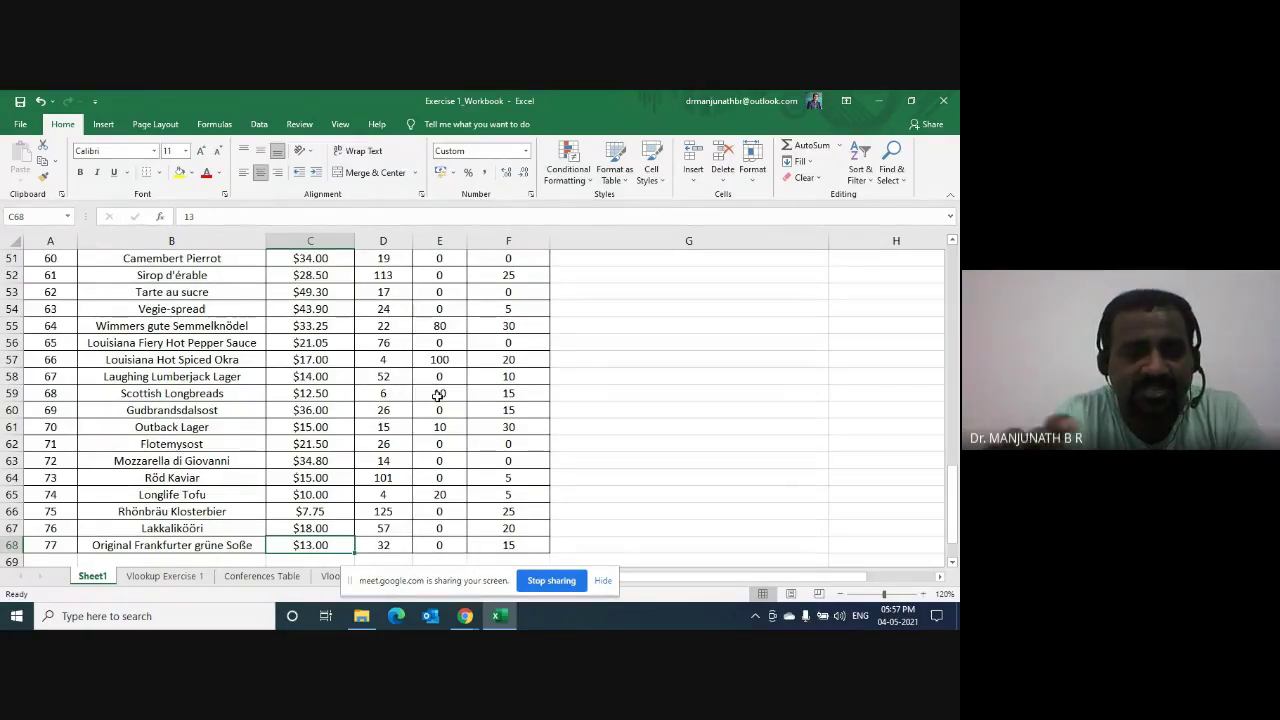
key(Down)
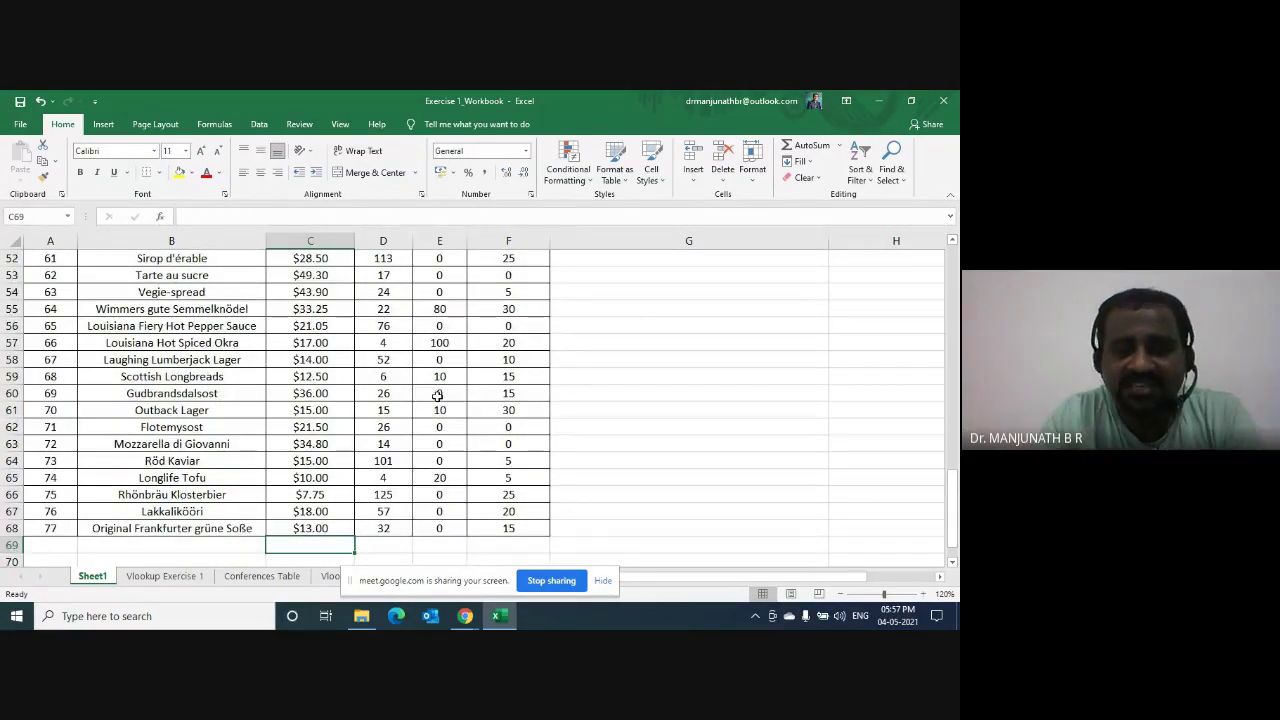
key(Down)
key(Down)
key(Down)
key(Down)
key(Down)
key(Up)
key(Up)
key(Up)
key(Up)
key(Up)
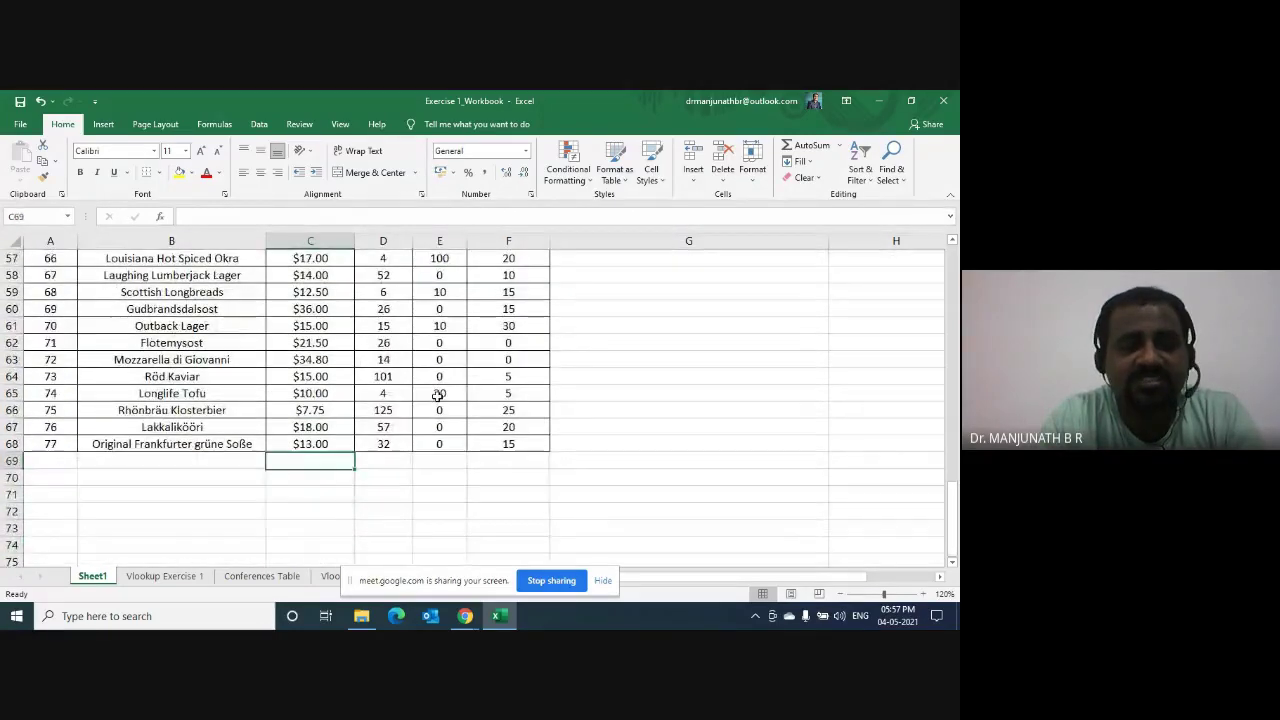
key(alt+=)
key(Return)
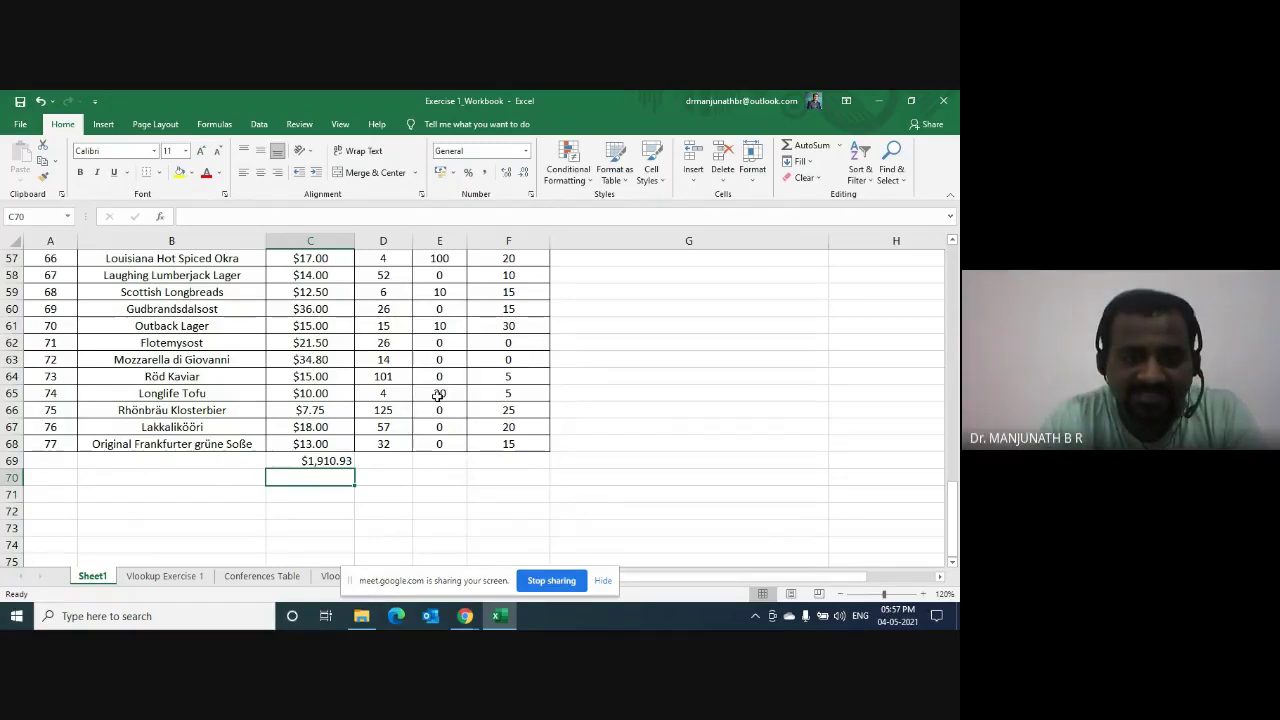
key(Up)
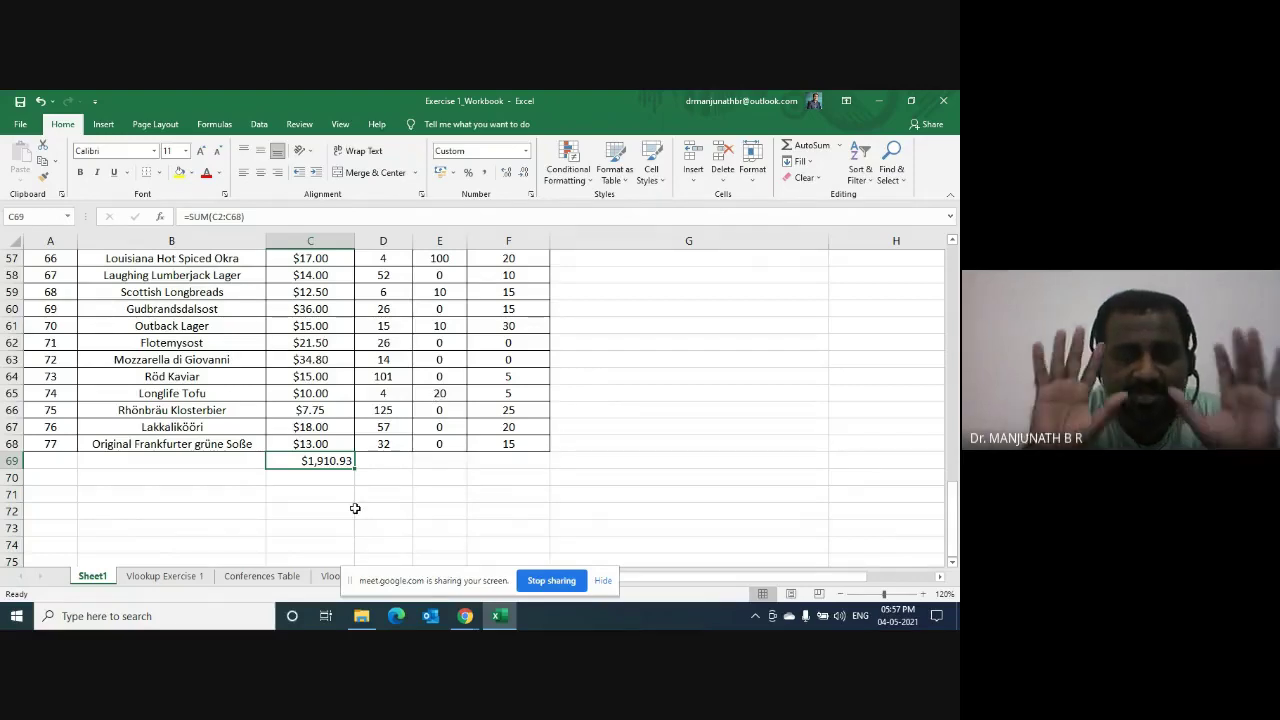
key(shift+Right)
key(shift+Right)
key(shift+Right)
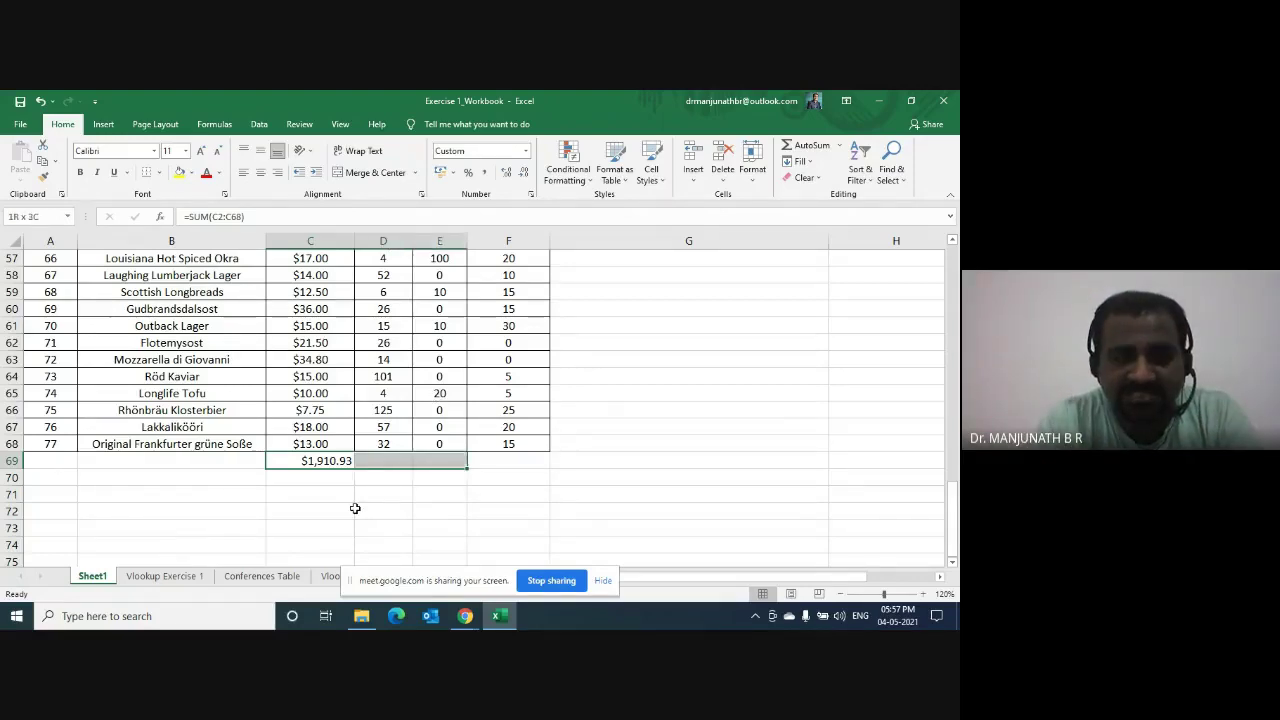
key(ctrl+r)
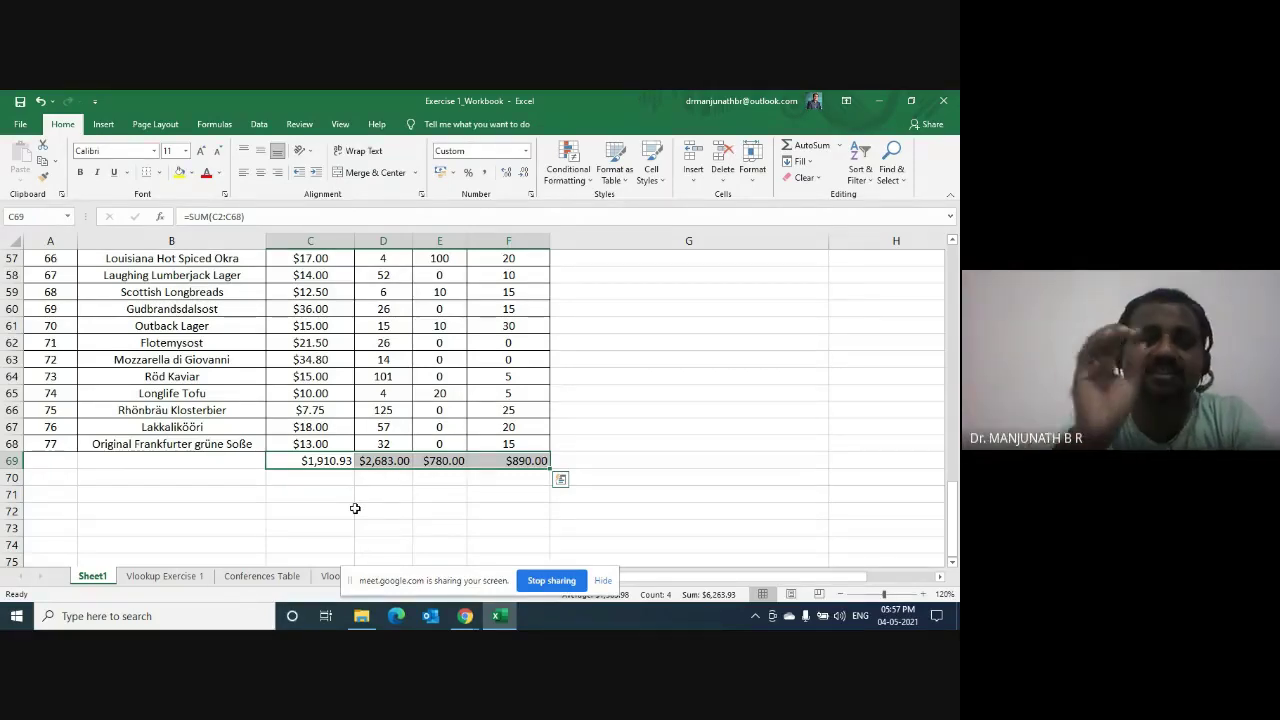
key(Delete)
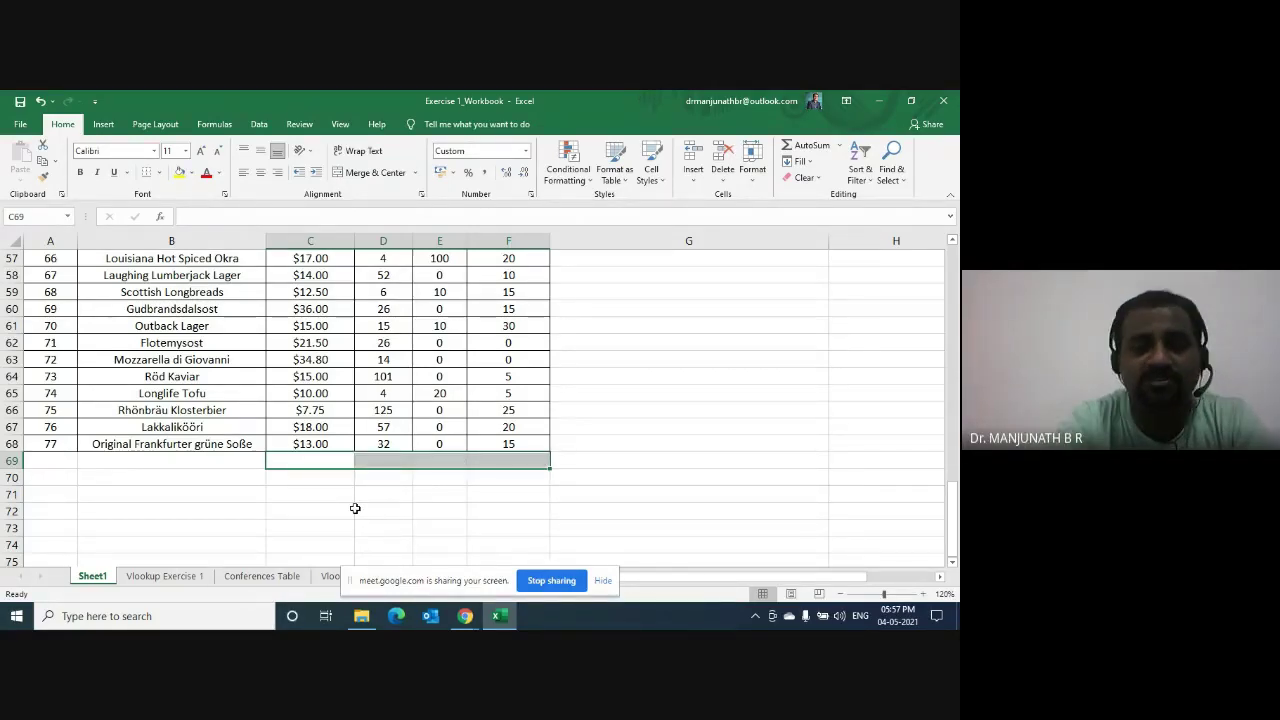
key(Right)
key(Left)
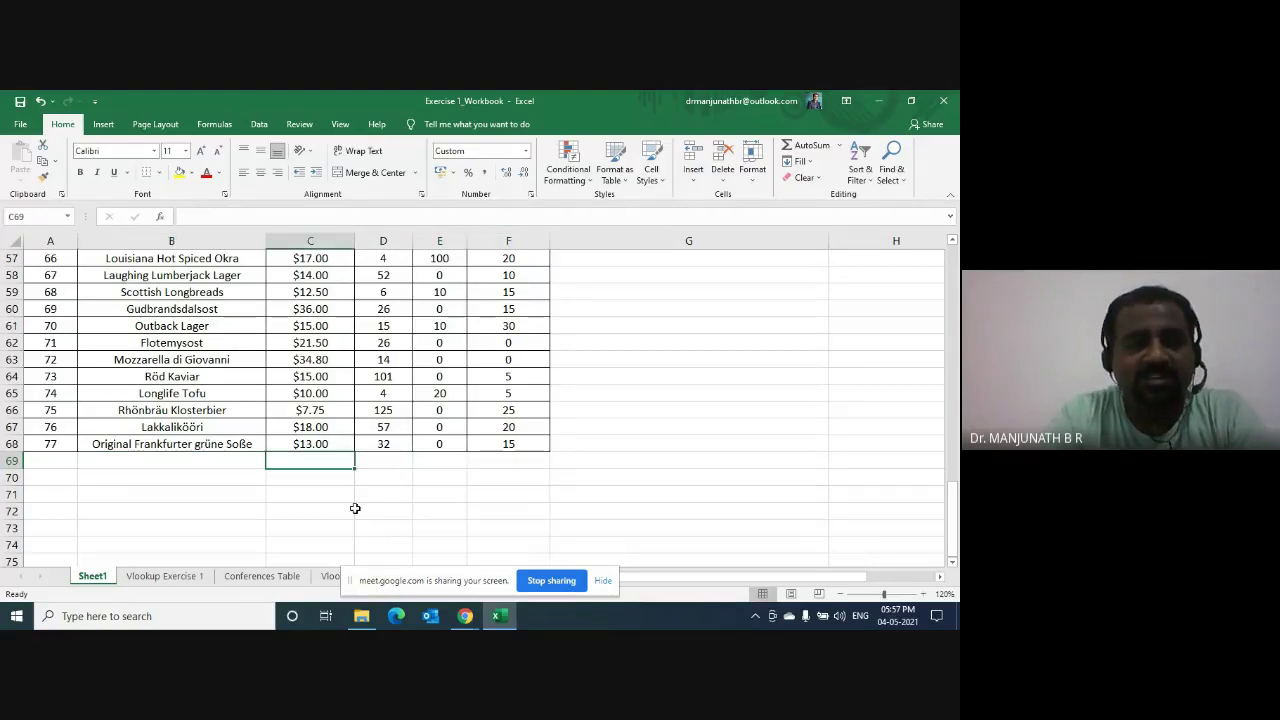
key(ctrl+Up)
key(ctrl+Up)
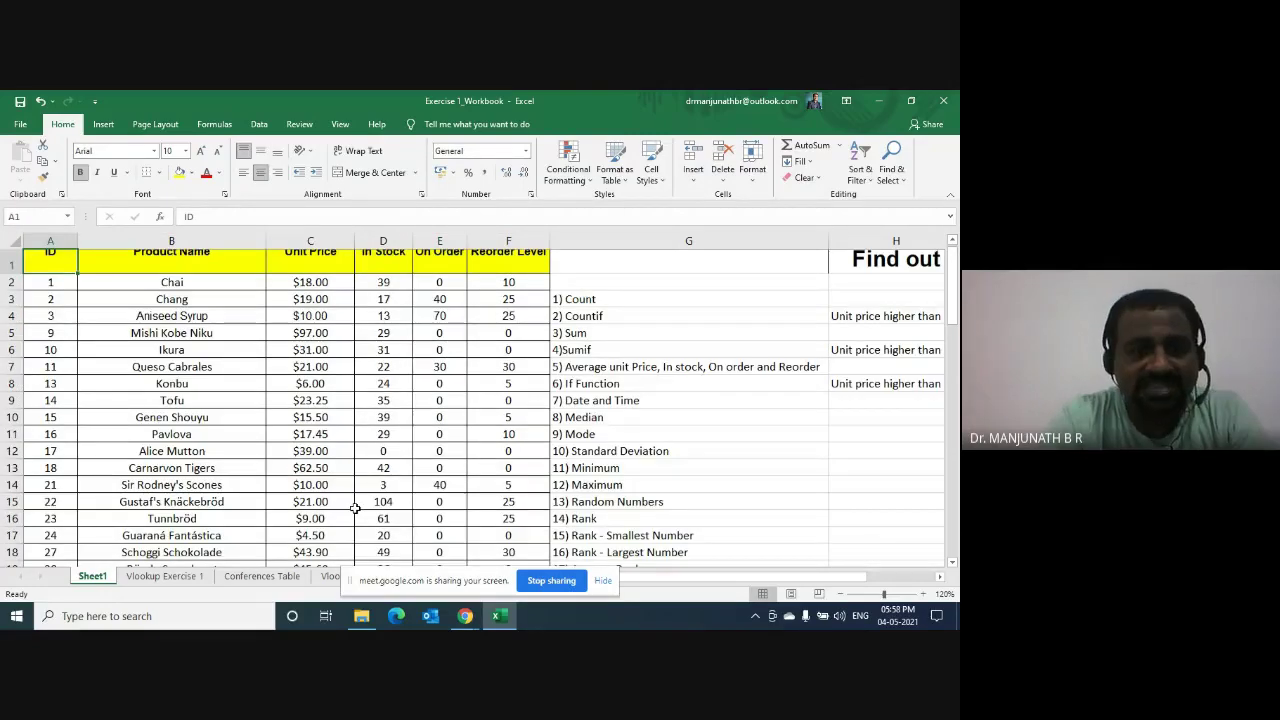
key(Down)
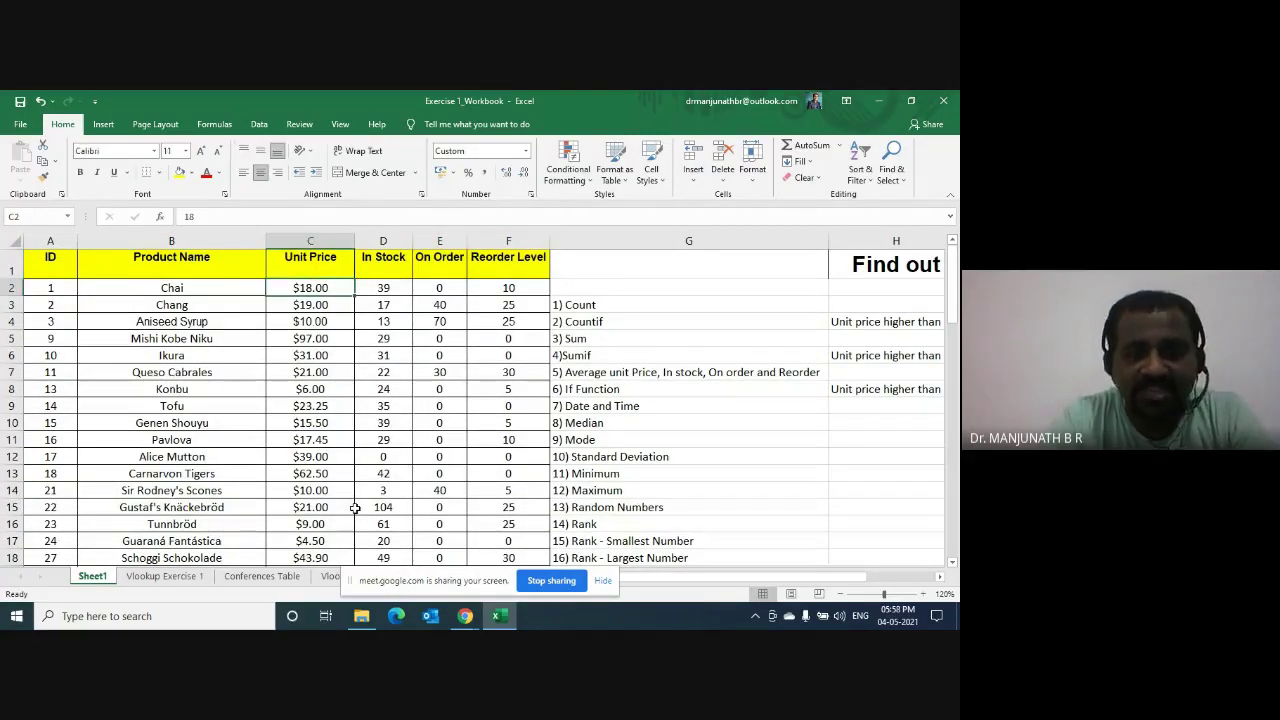
key(ctrl+Down)
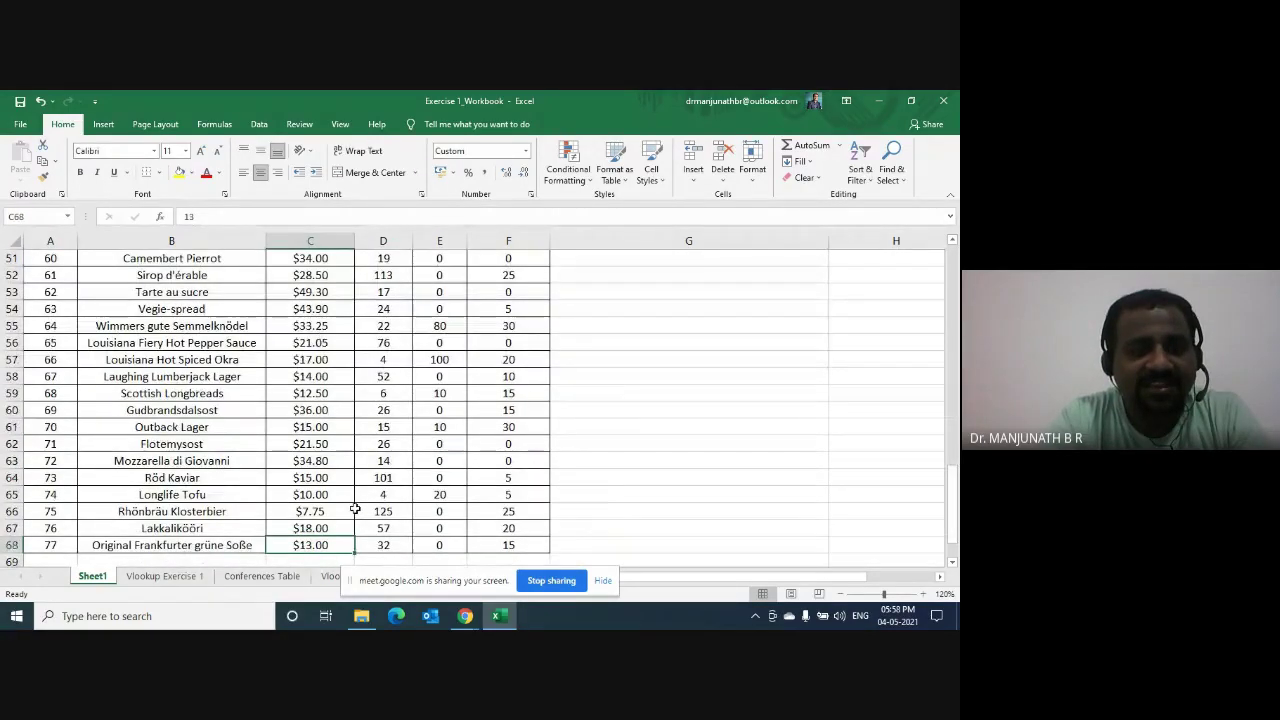
key(Down)
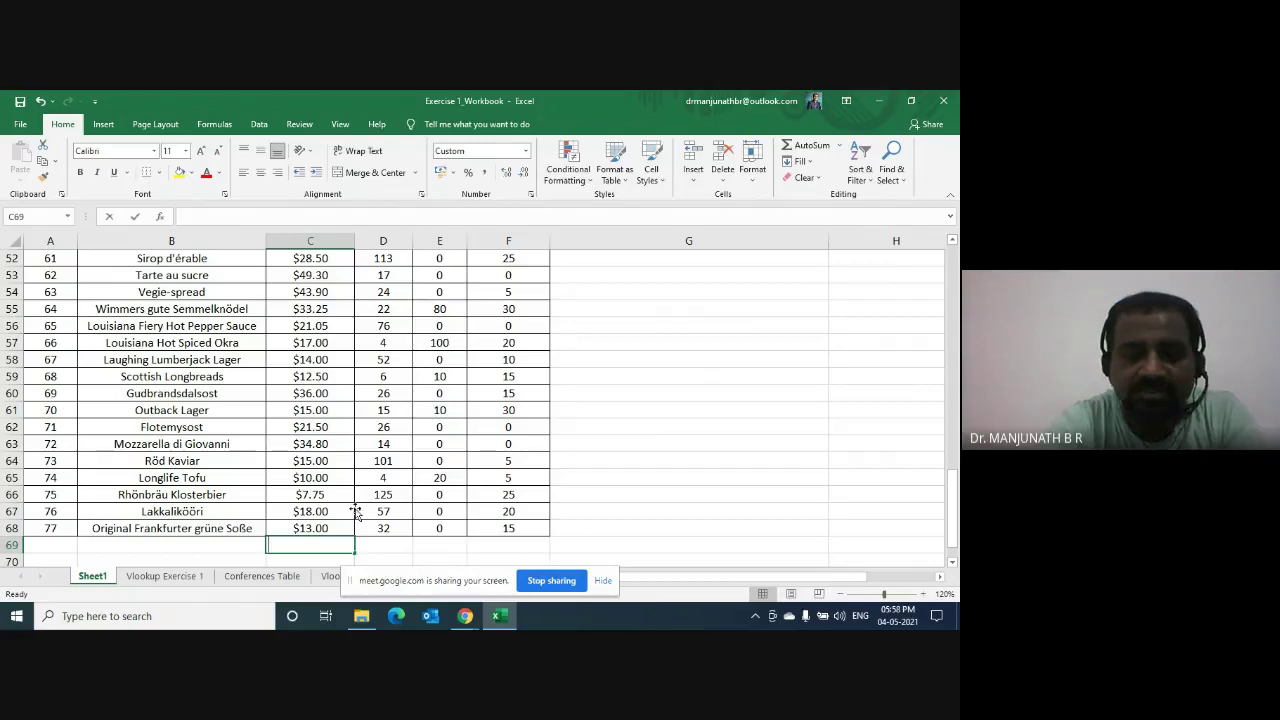
key(alt+equal)
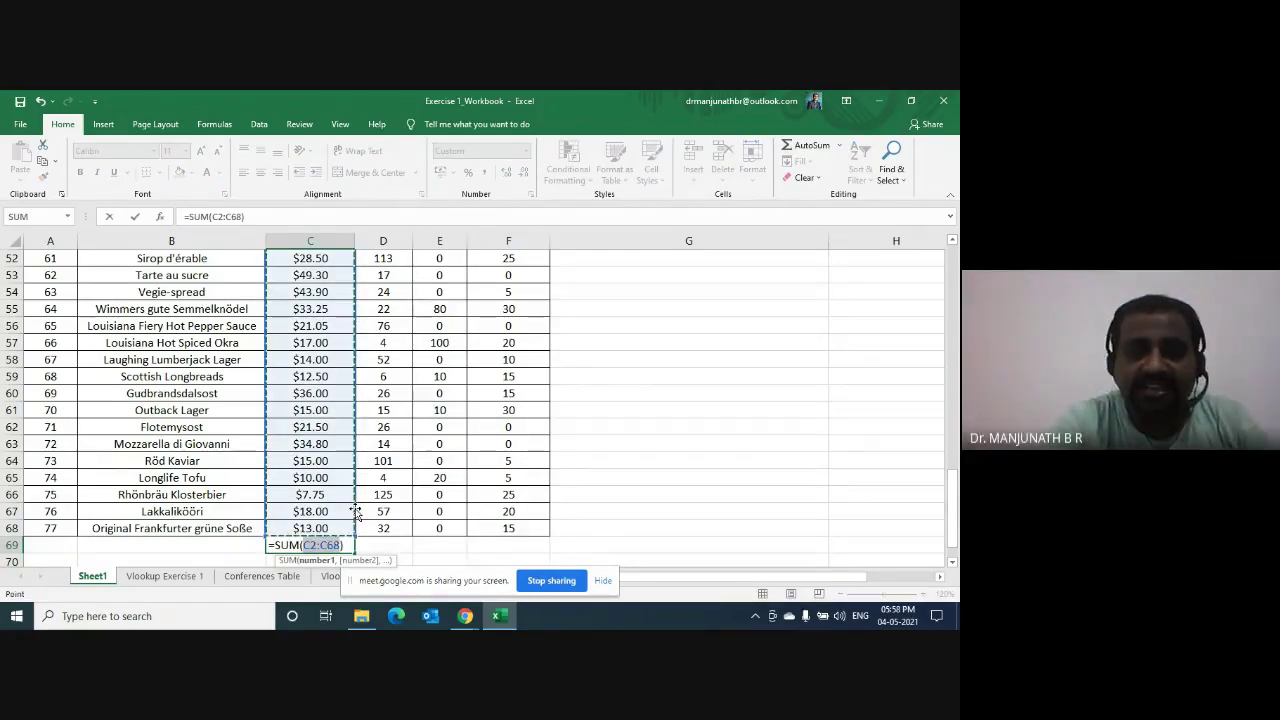
key(Return)
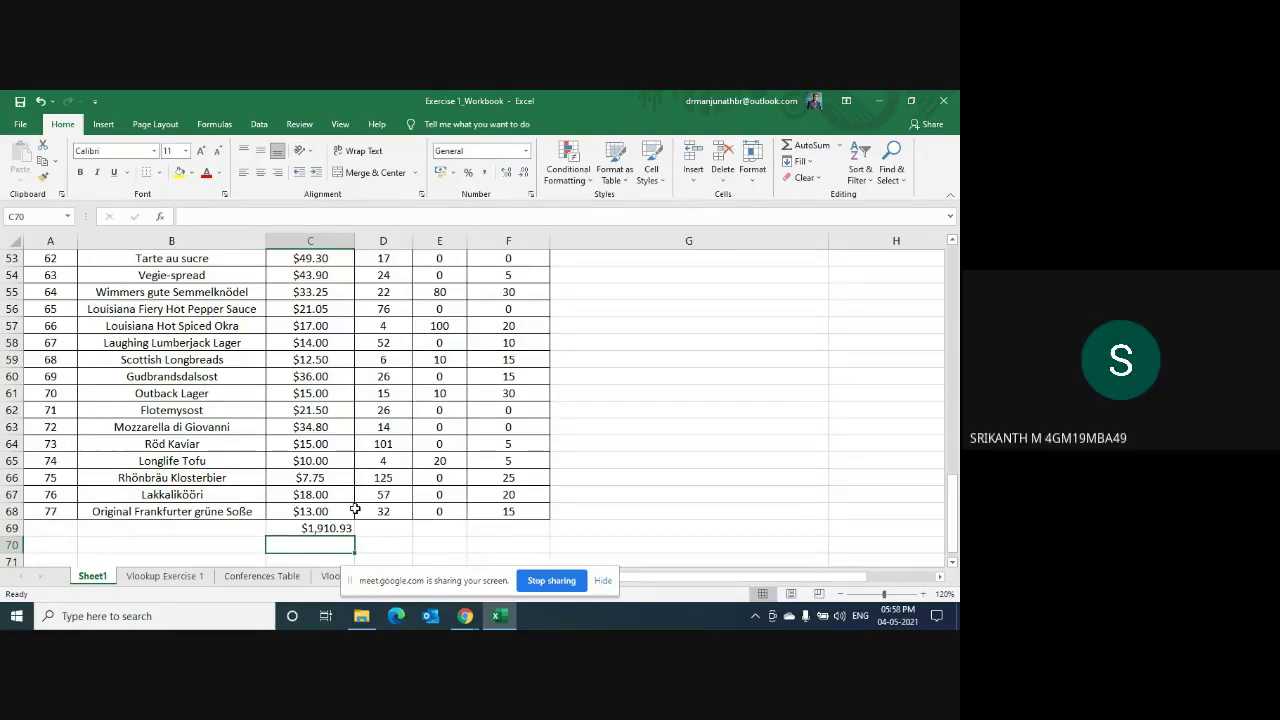
key(Up)
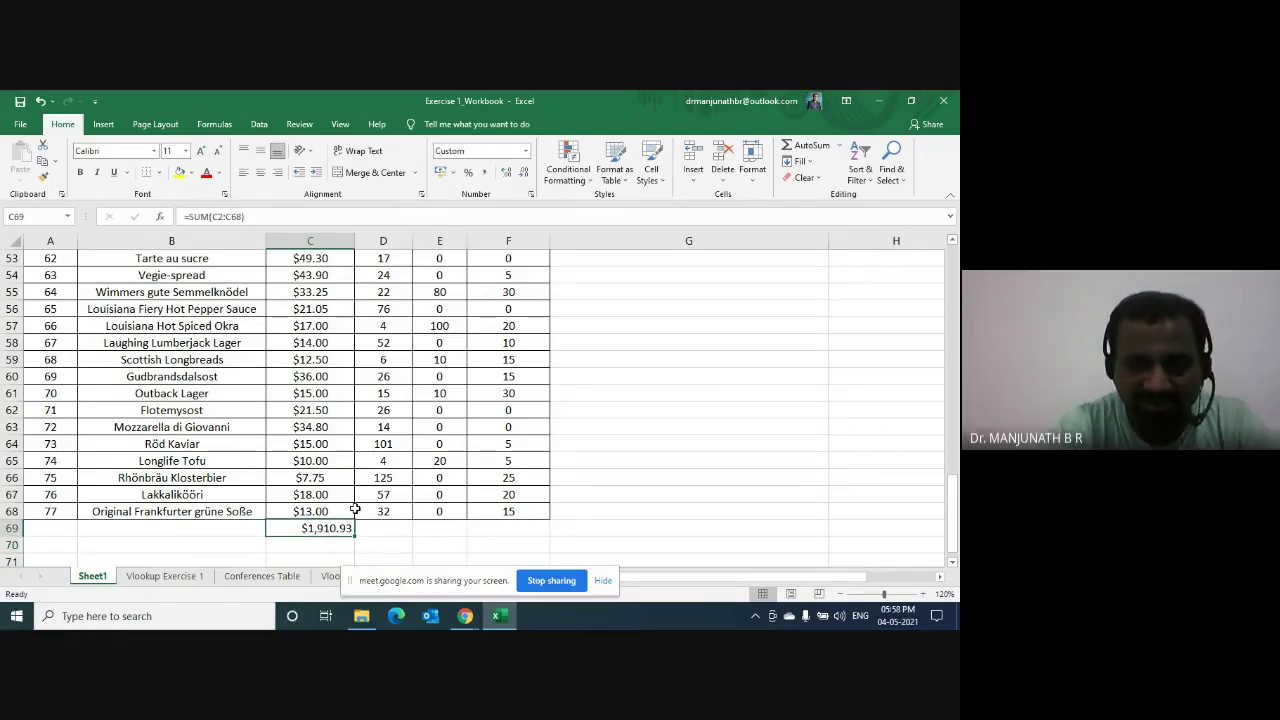
key(Delete)
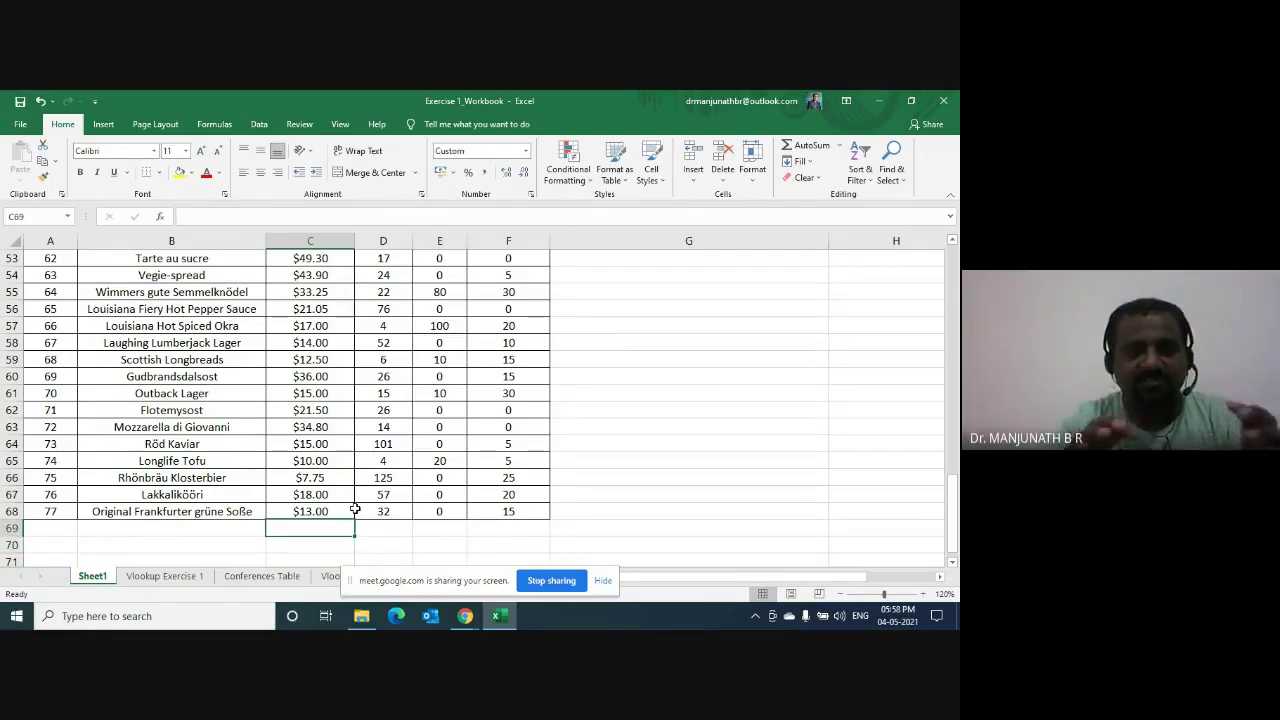
key(ctrl+shift+grave)
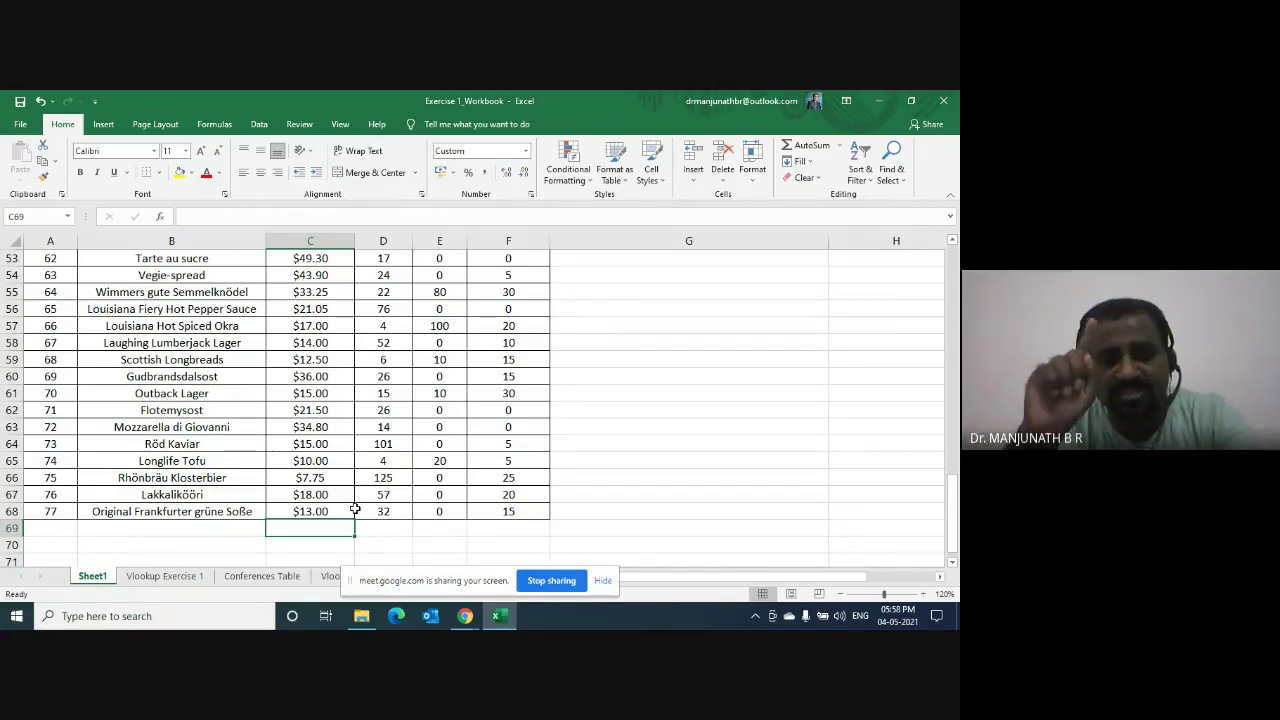
key(alt)
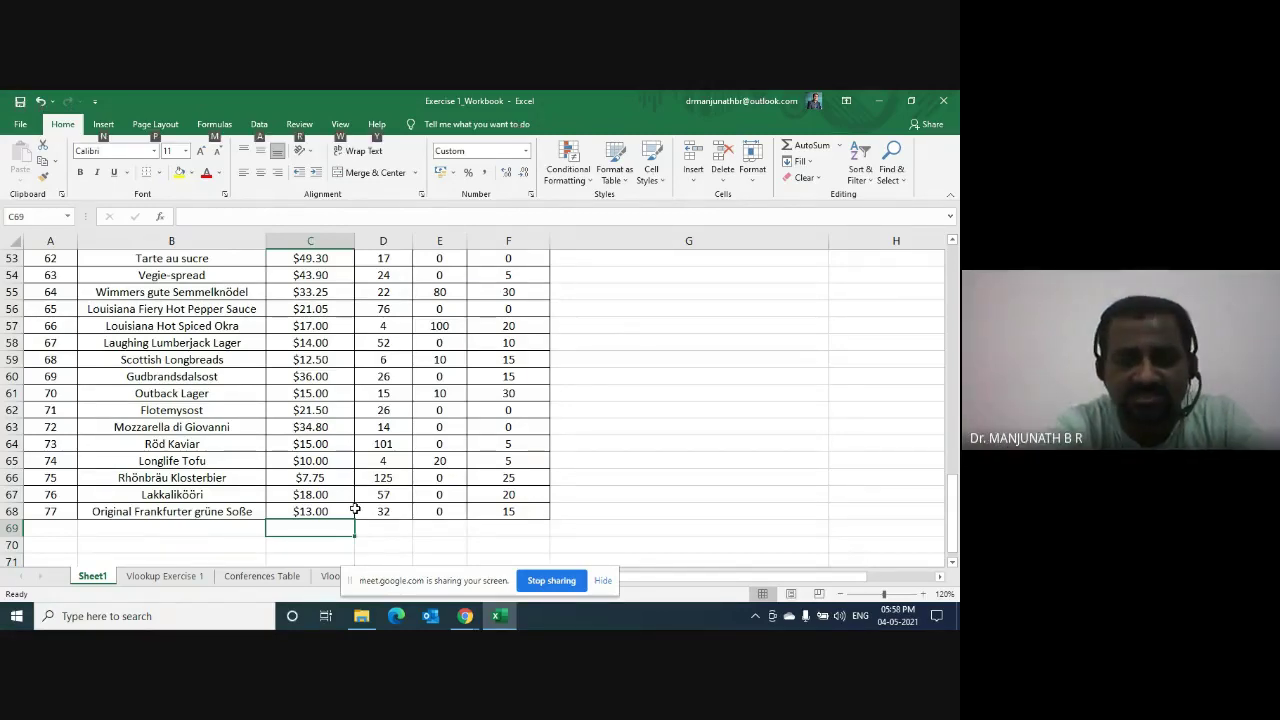
key(alt+equal)
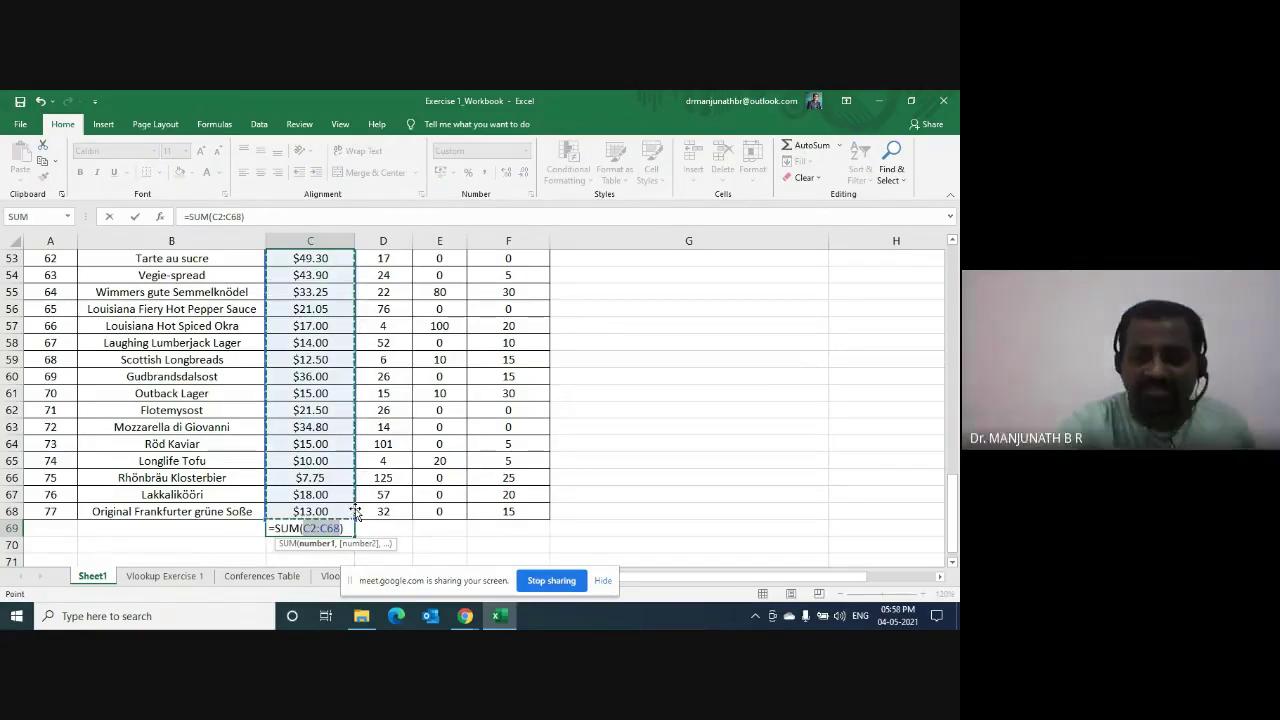
key(Return)
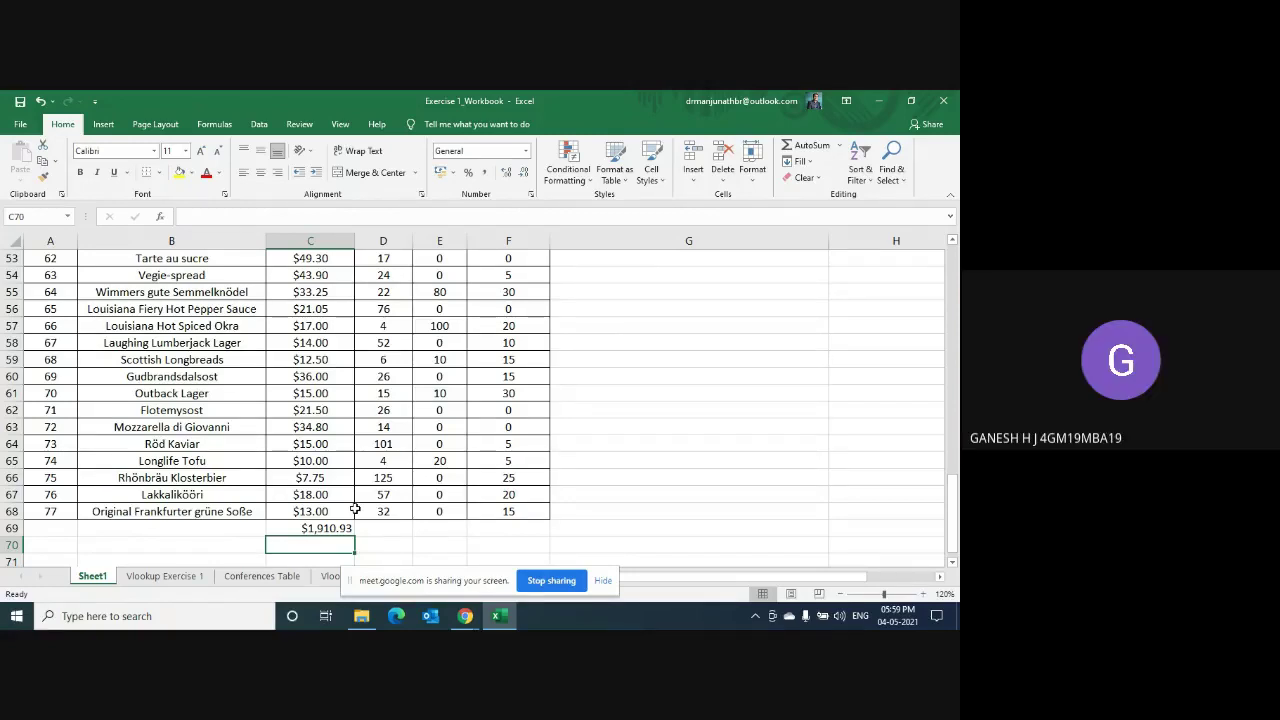
key(Up)
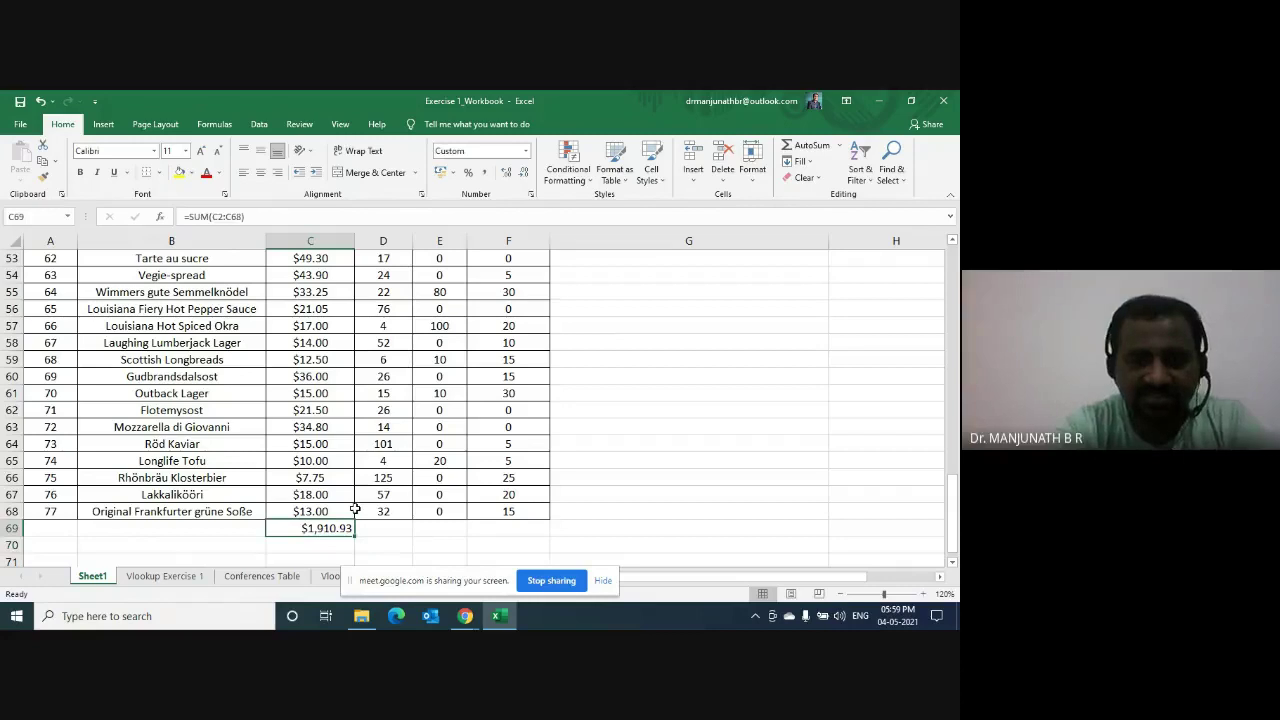
key(Delete)
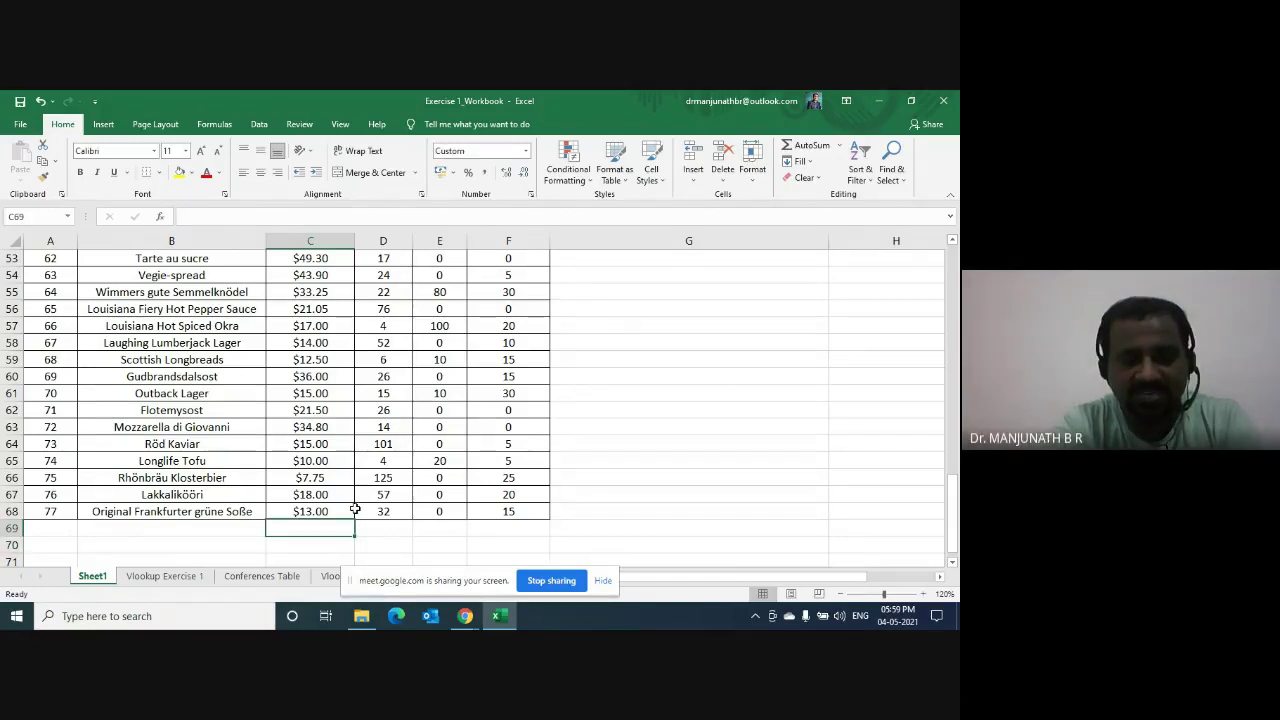
Step: Type =SUM(C2:C68) in C69 by hand to total the Unit Price column
text(=SUM()
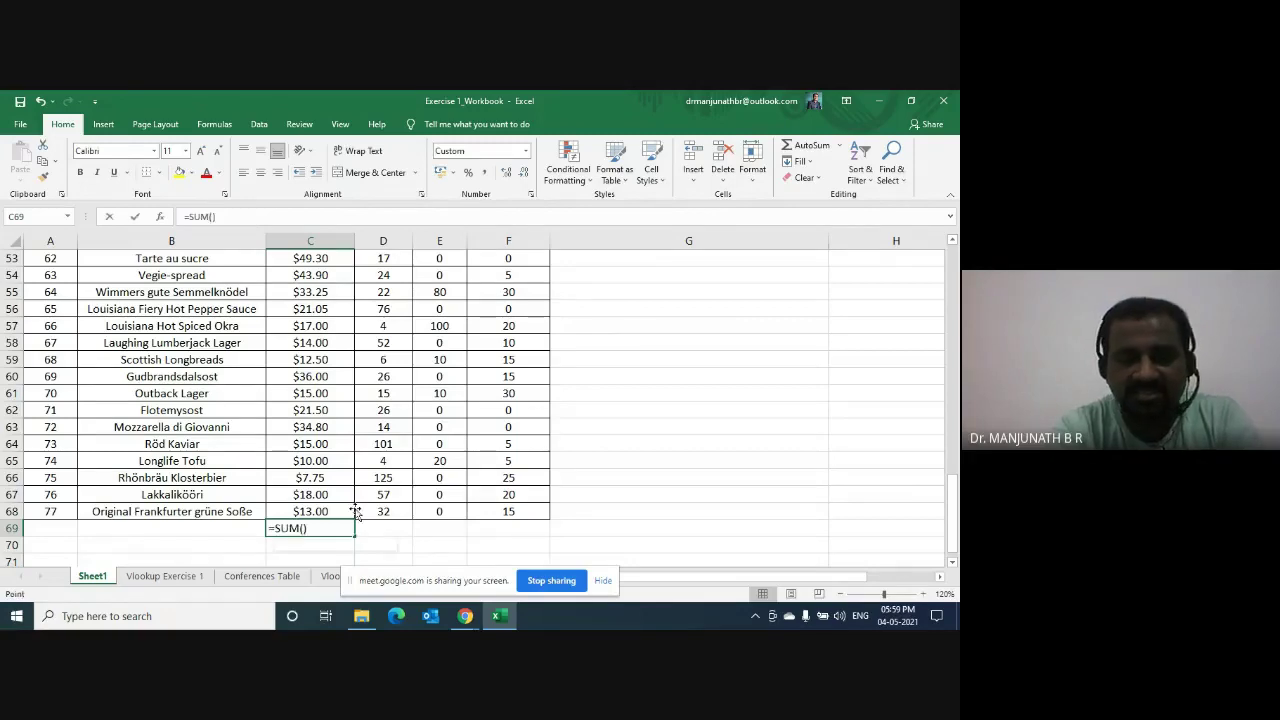
key(Up)
key(ctrl+shift+Up)
text())
key(Return)
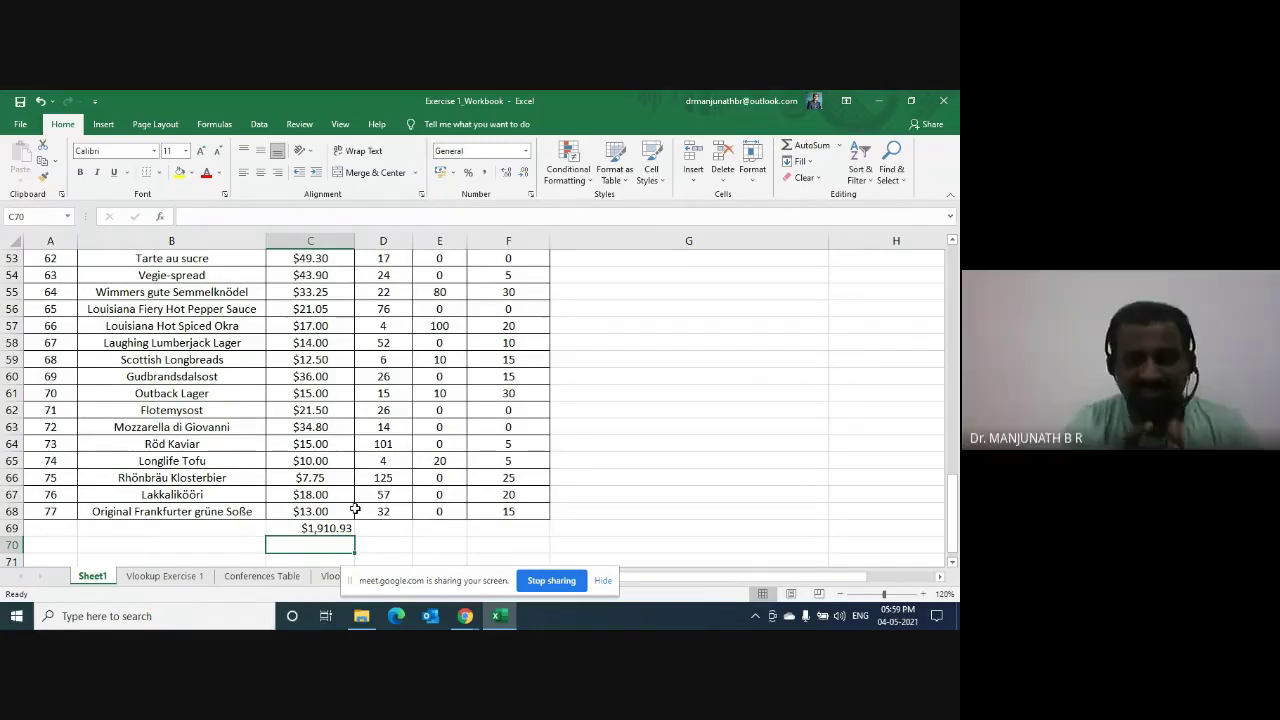
Step: Clear C69, rebuild the $1,910.93 total with AutoSum (Alt+=), then stop screen sharing
key(Up)
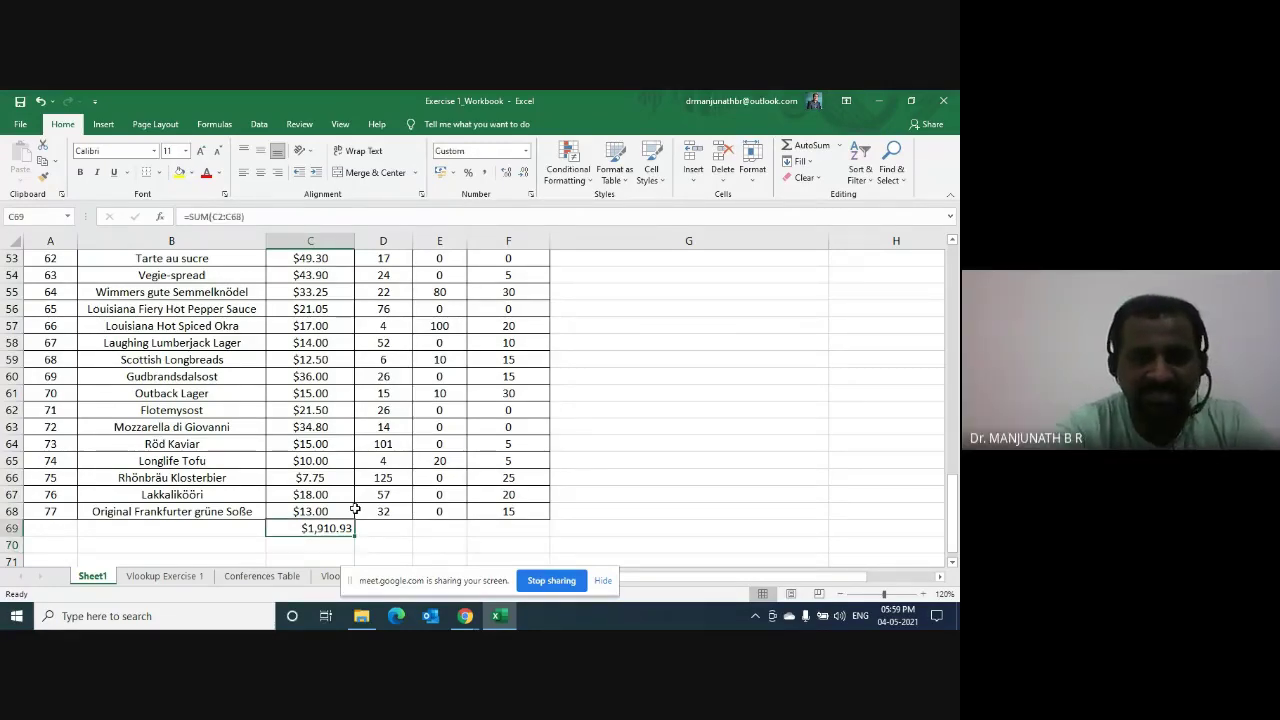
key(Delete)
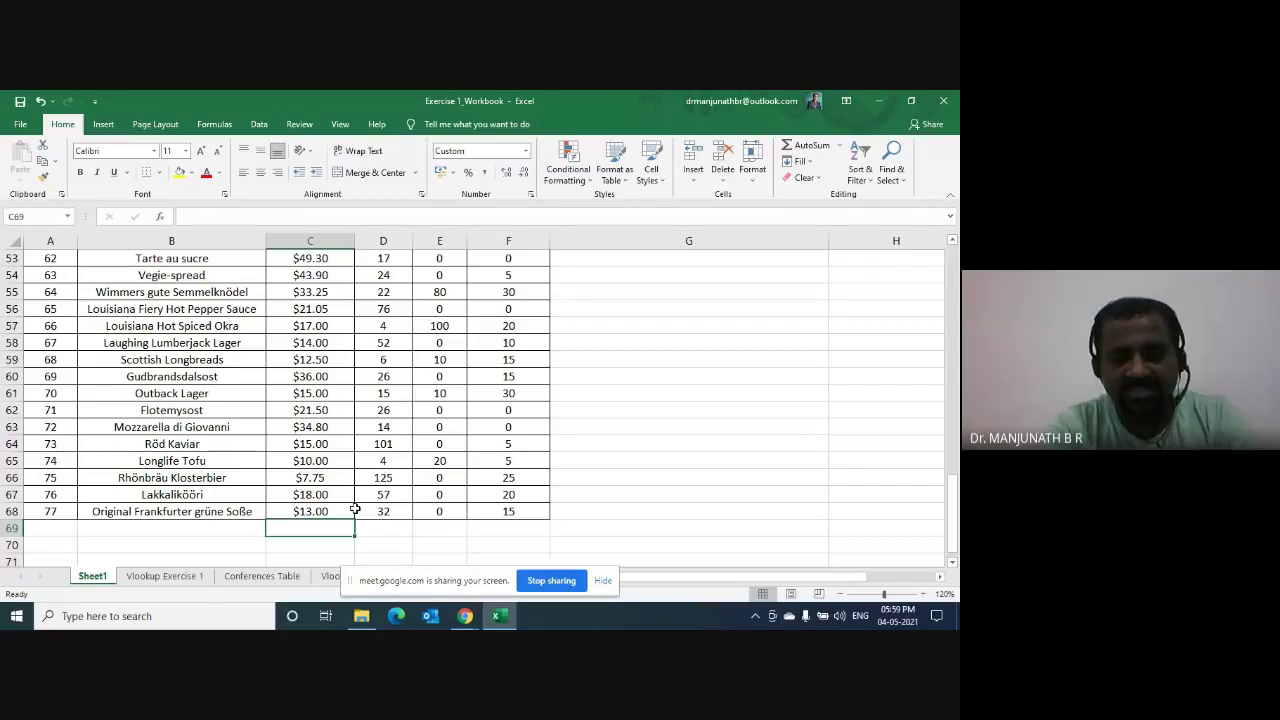
key(alt)
key(alt+=)
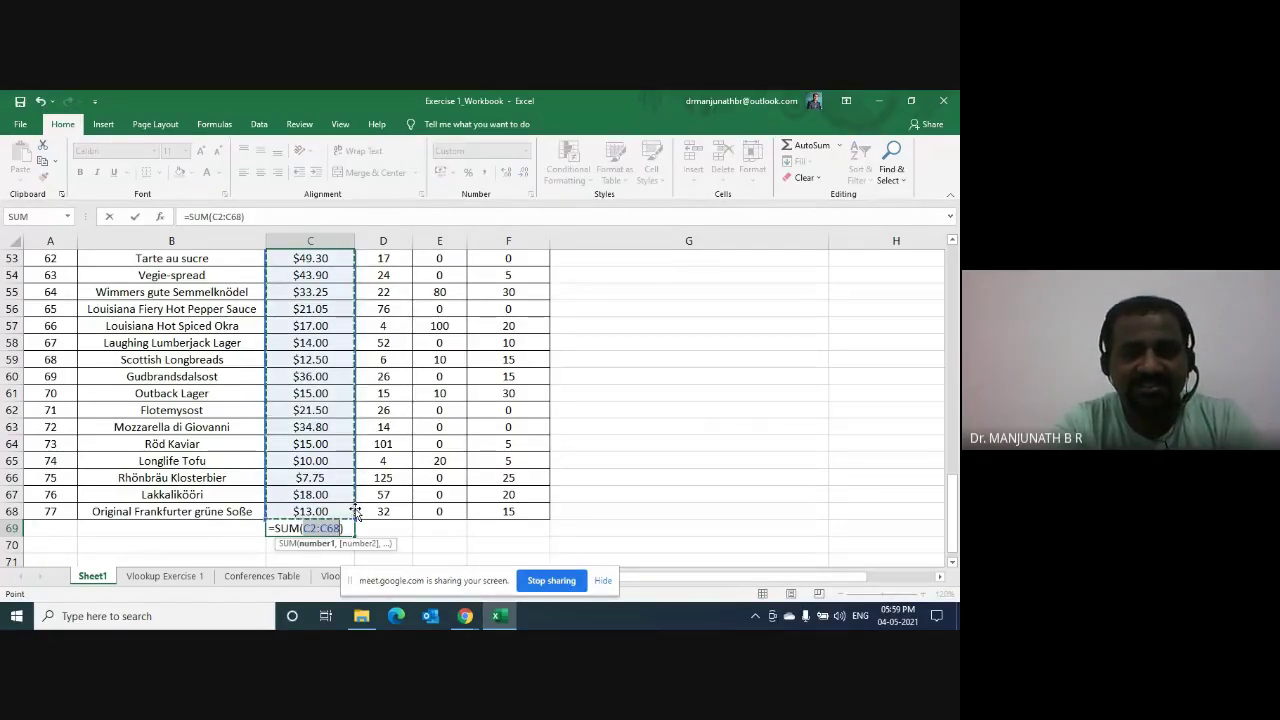
key(Return)
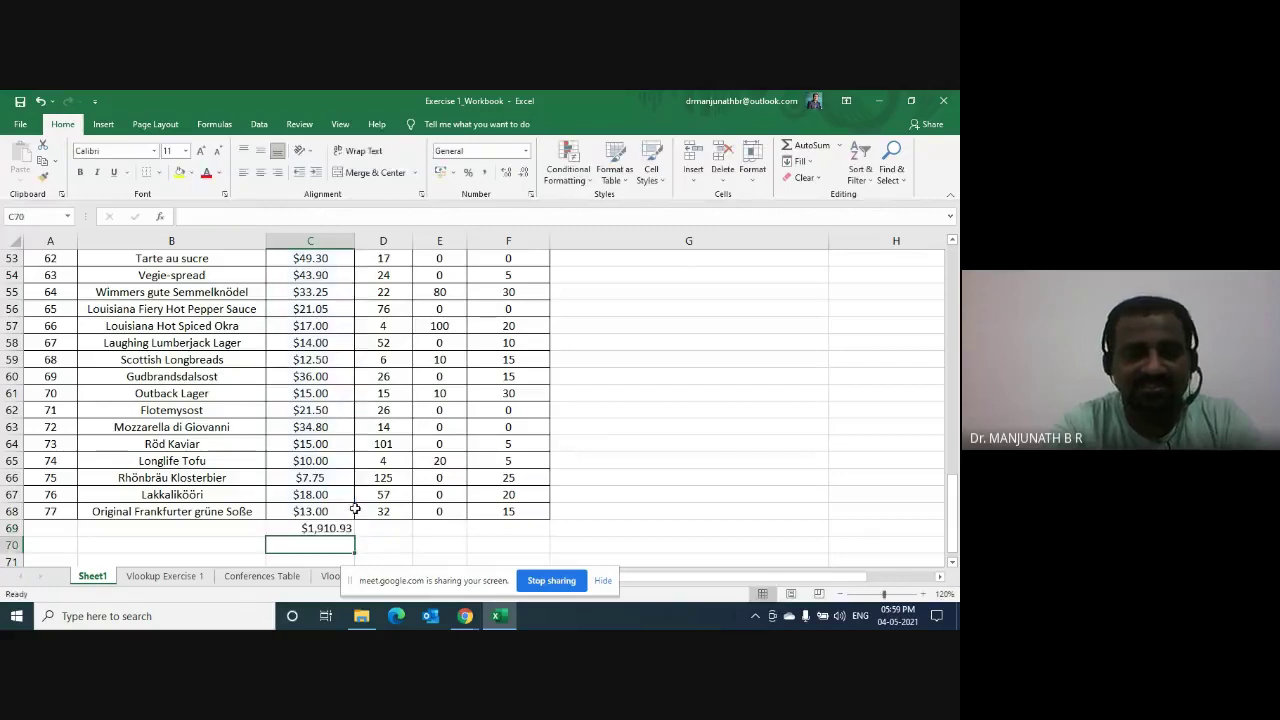
click(555, 580)
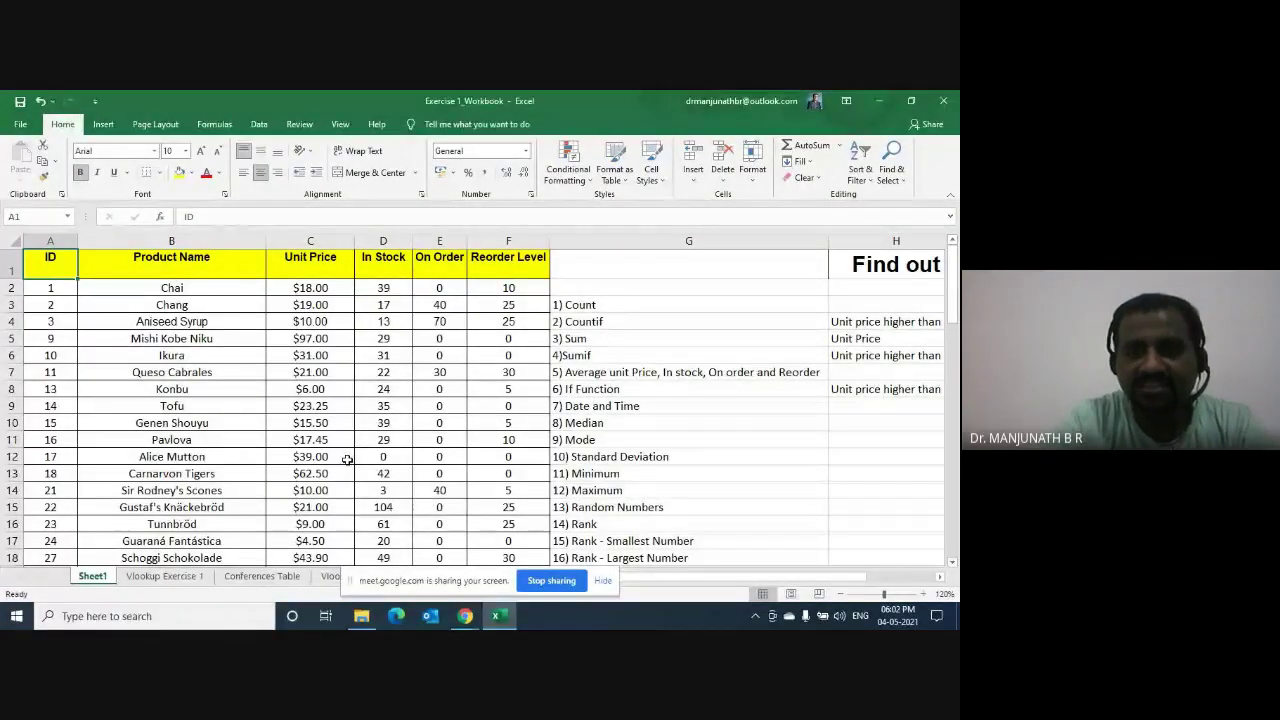
Step: Delete the overflowing ####### result from cell I5
key(Right)
key(Right)
key(Right)
key(Right)
key(Right)
key(Right)
key(Right)
key(Right)
key(Down)
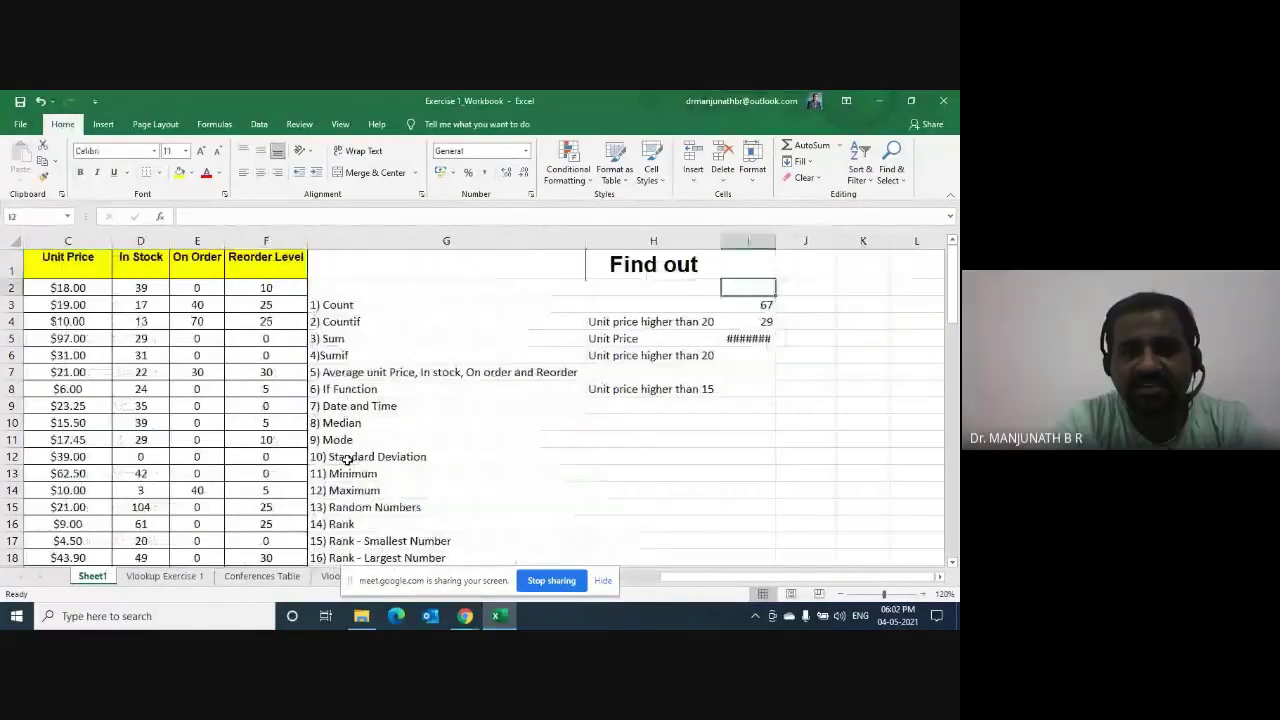
key(Down)
key(Down)
key(Down)
key(Delete)
Step: Re-enter the 'Unit Price' label in H5 and move to the empty I5
key(Left)
key(Left)
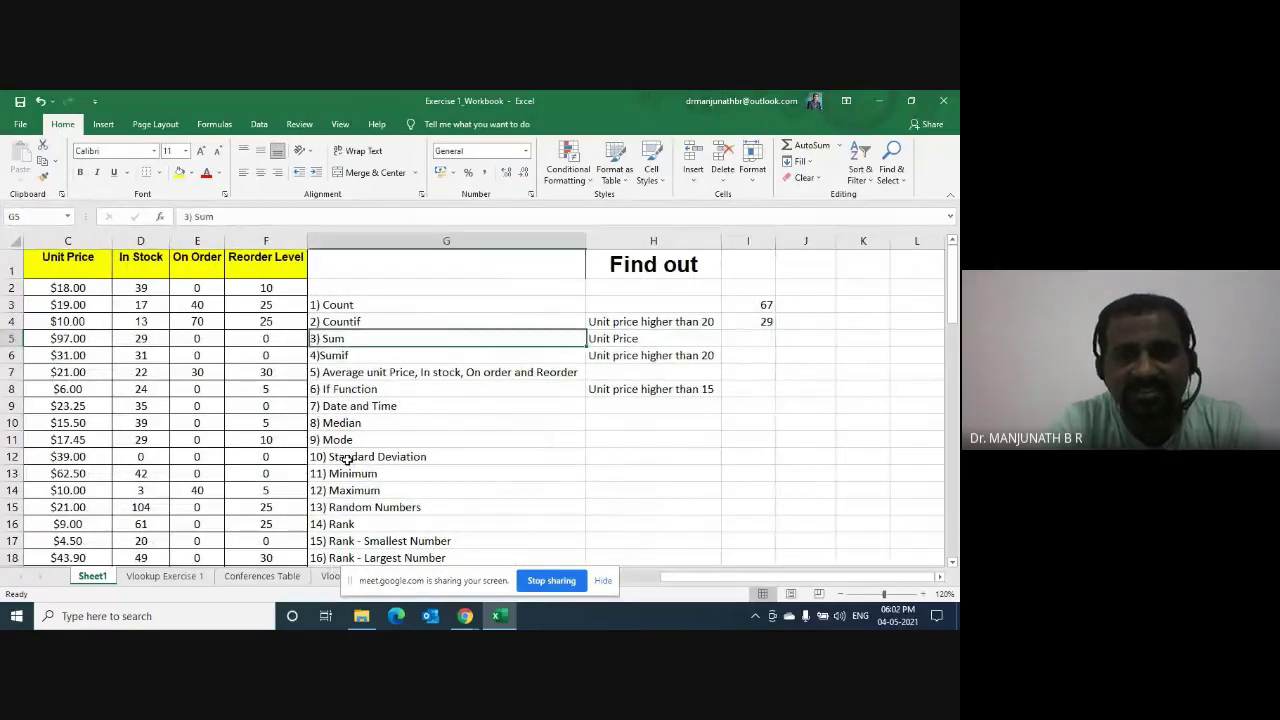
key(Right)
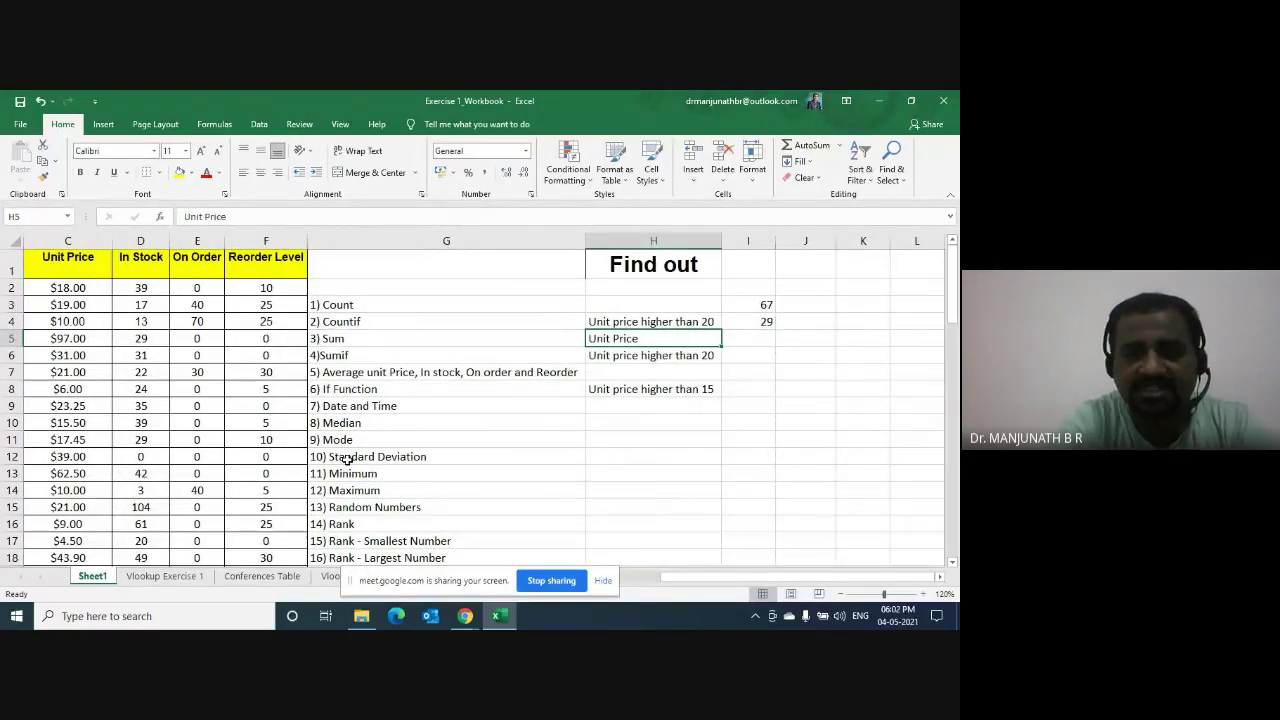
text(Unit Price)
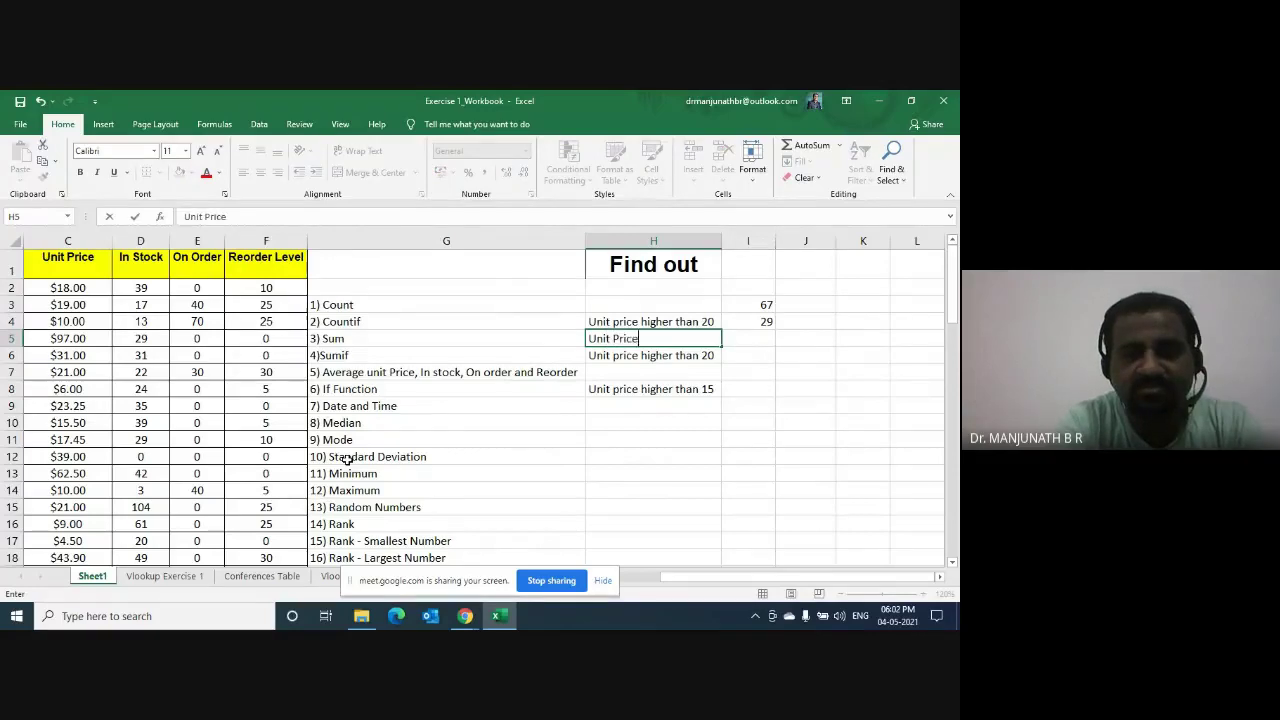
key(Return)
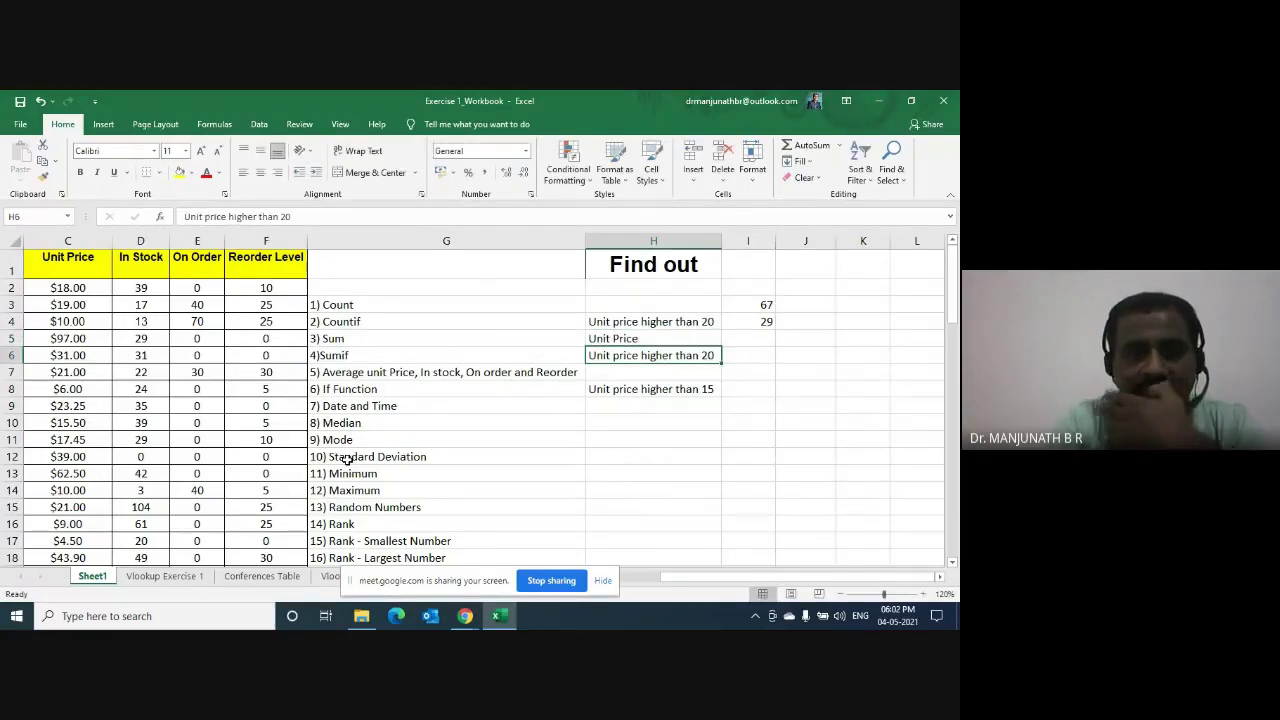
key(Up)
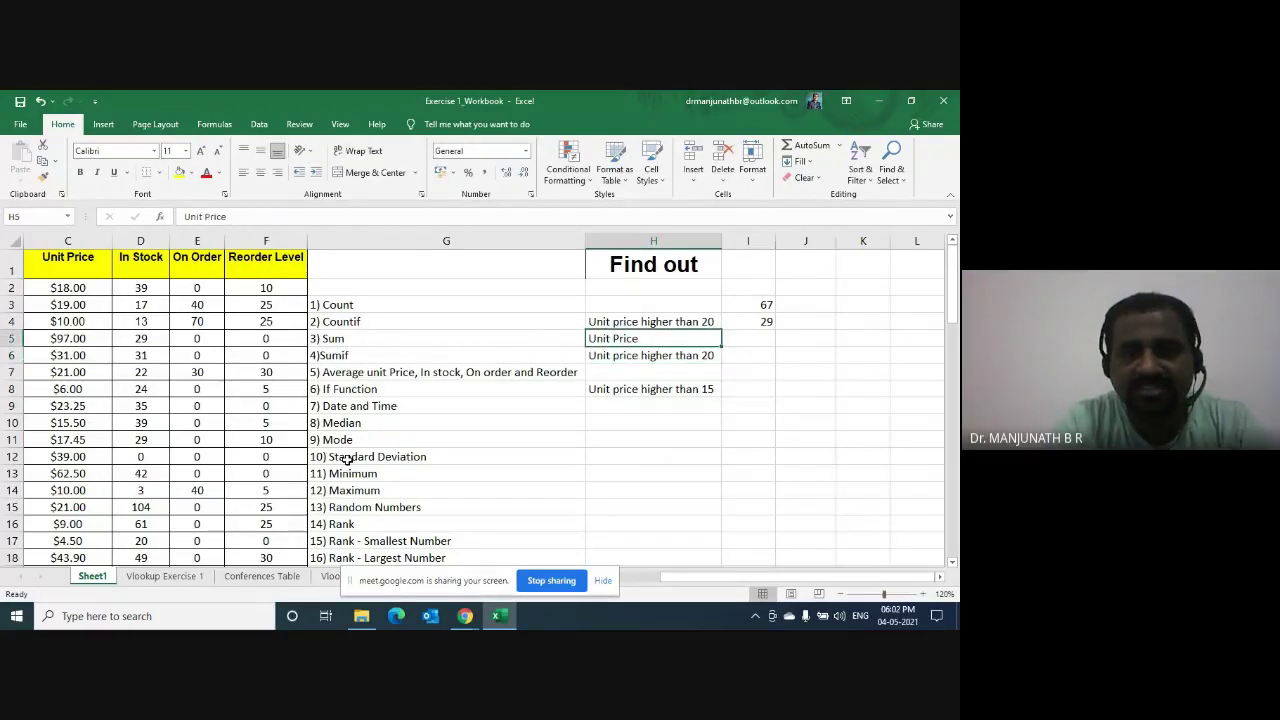
key(Left)
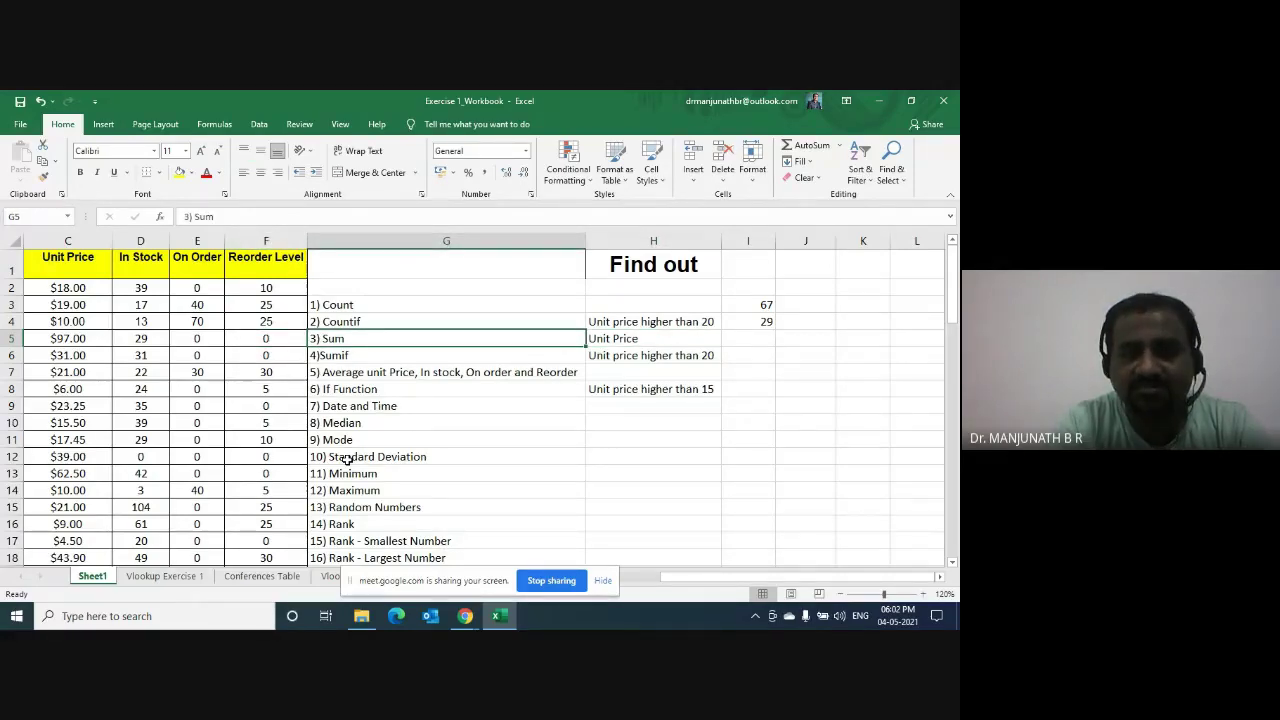
key(Right)
key(Right)
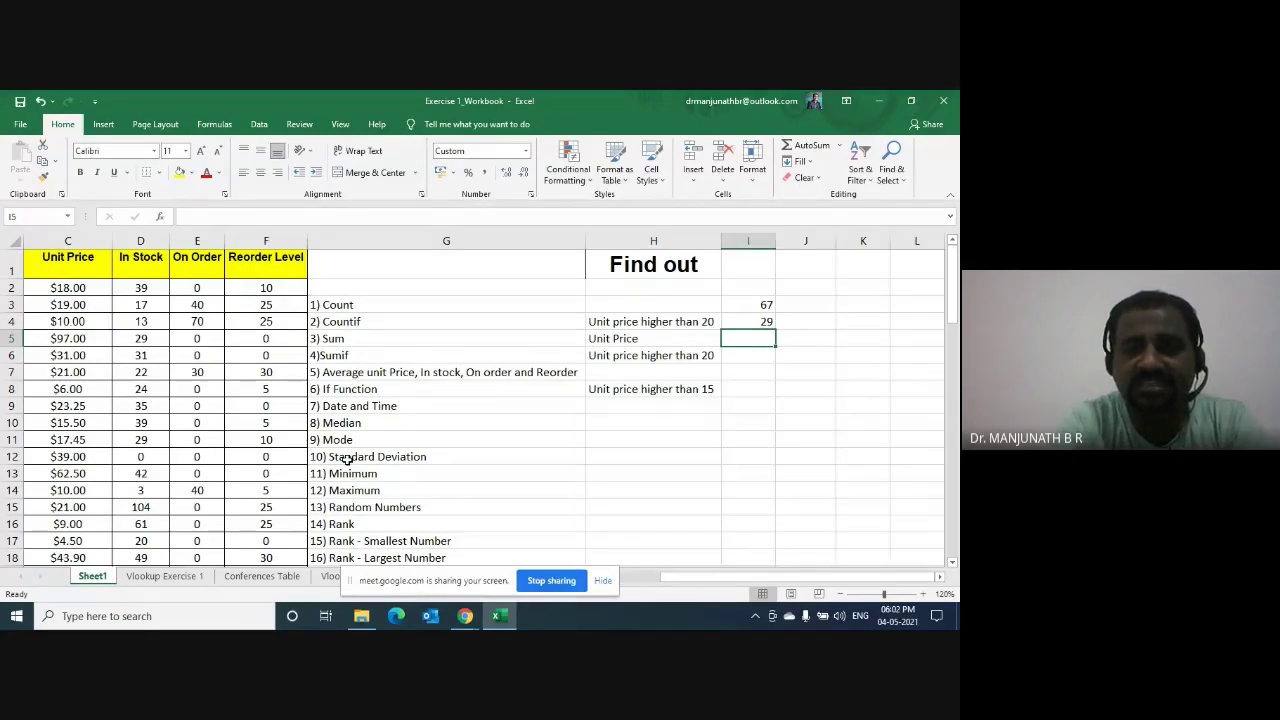
Step: Enter =SUM(C2:C68) in I5, excluding the totals row from the Unit Price range
text(=)
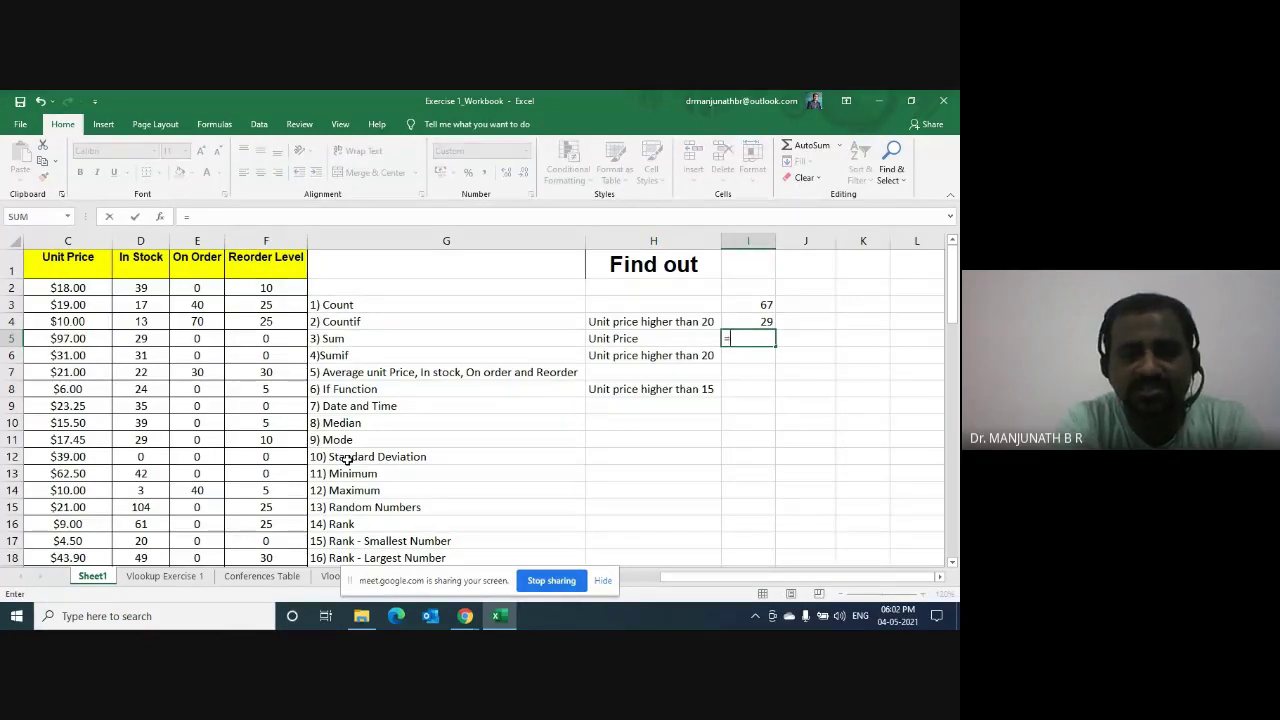
text(sum)
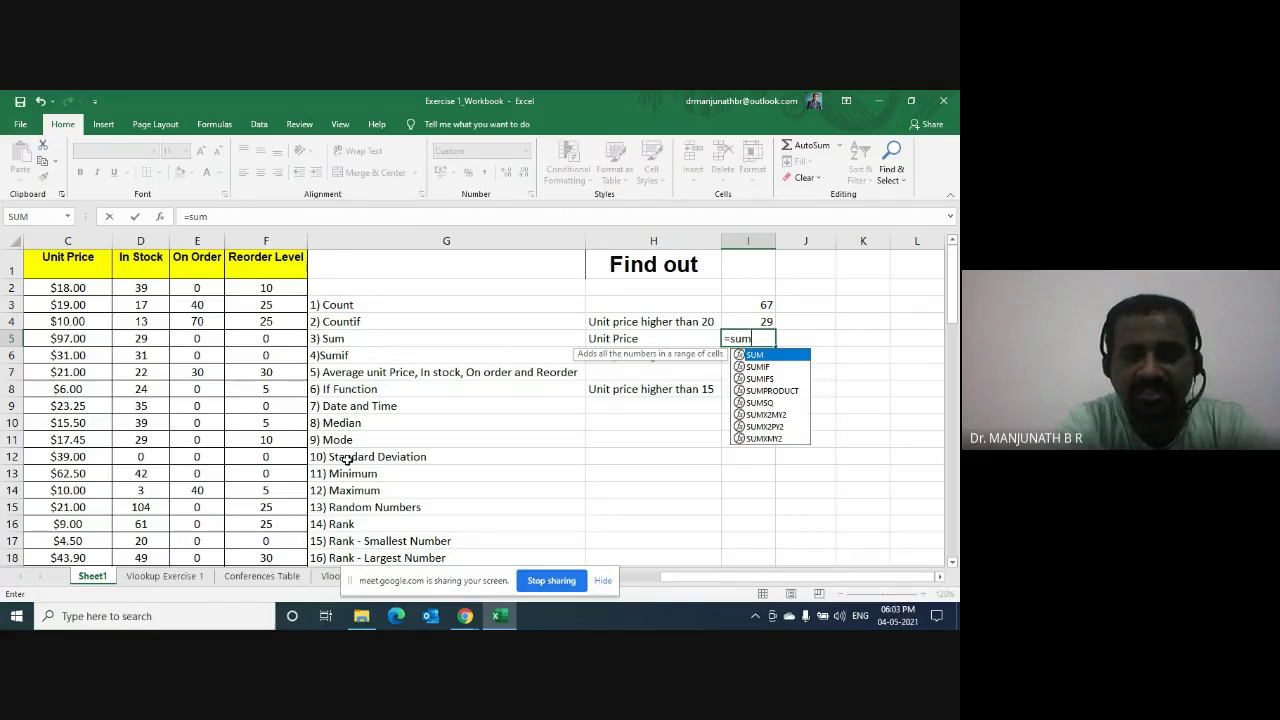
text(()
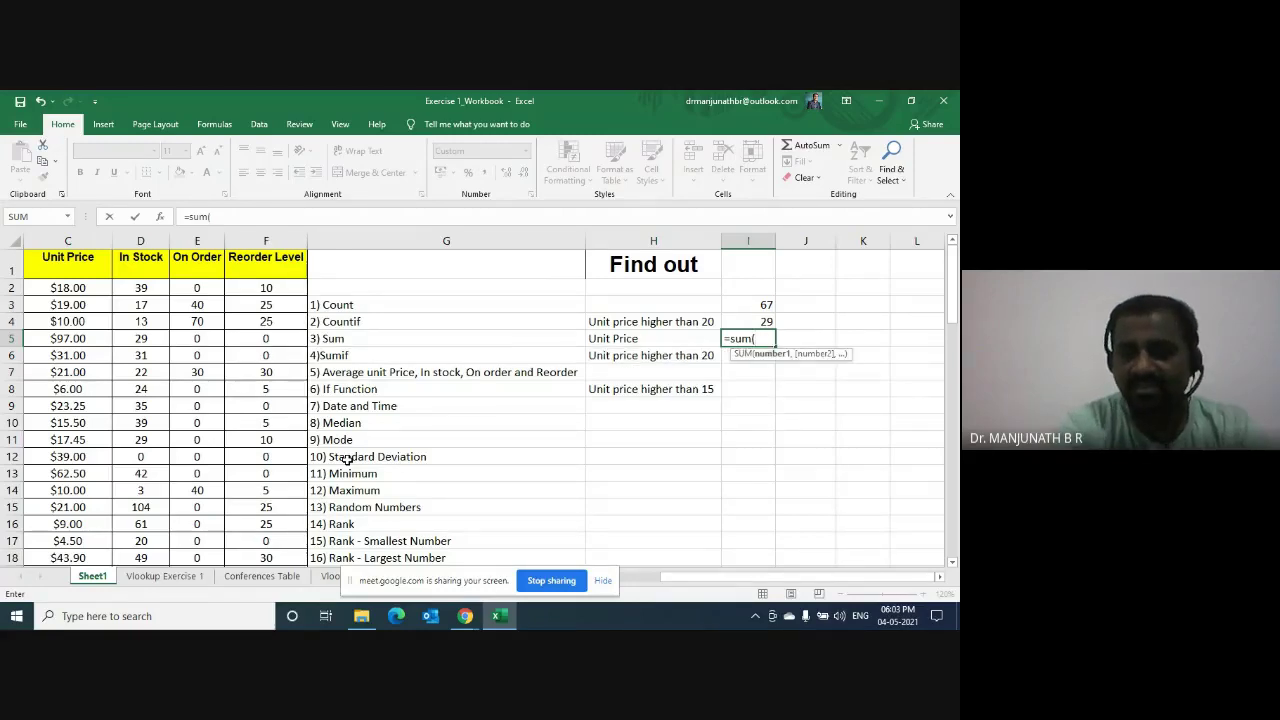
key(Left)
key(Left)
key(Left)
key(Left)
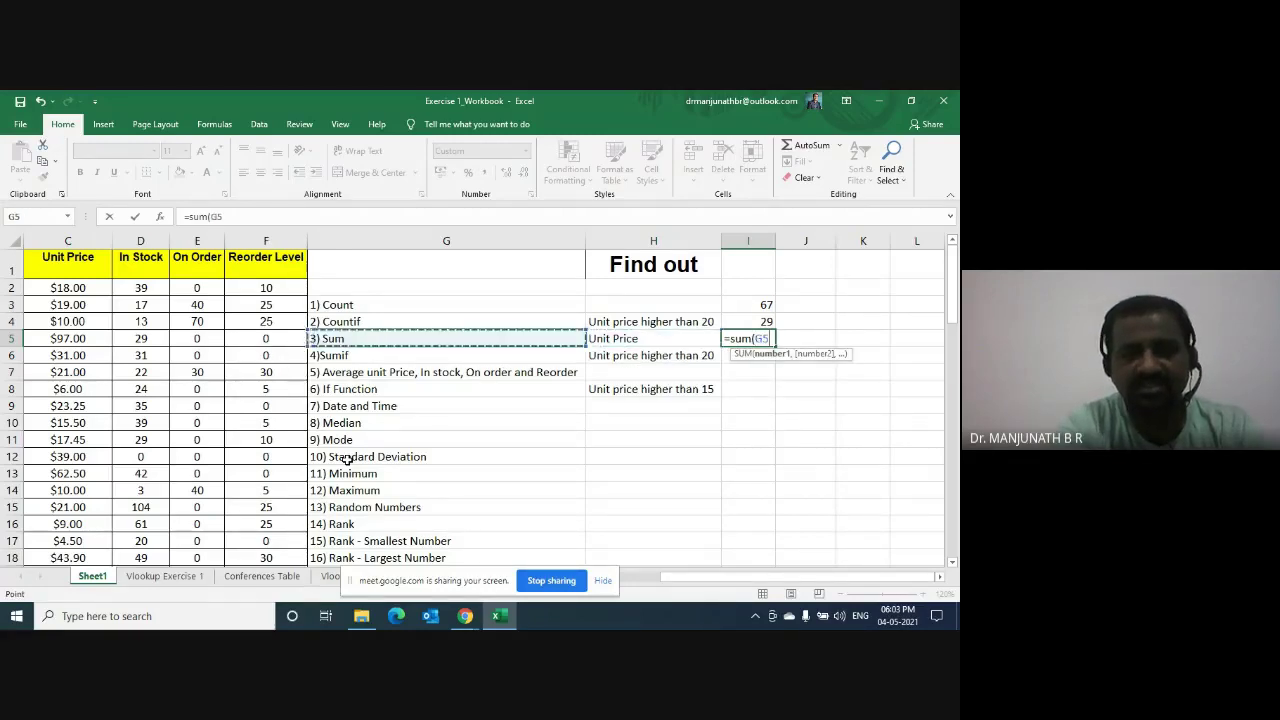
key(Left)
key(Left)
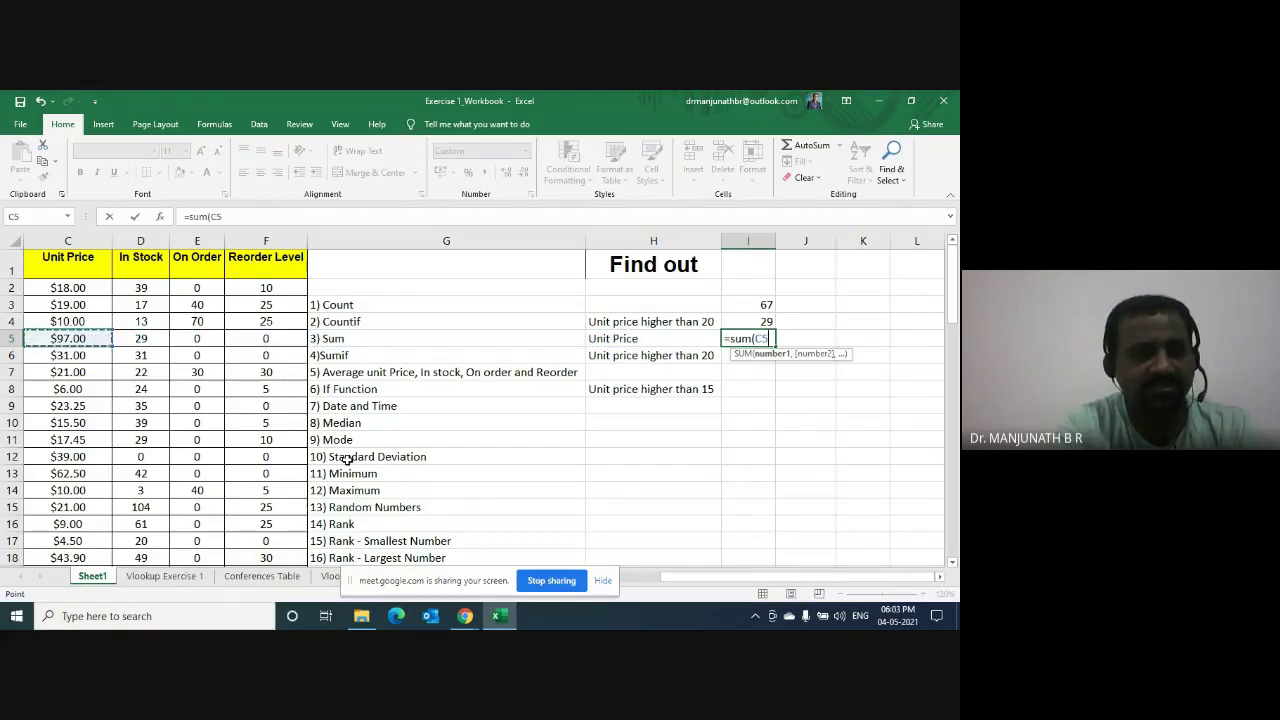
key(Up)
key(Up)
key(Up)
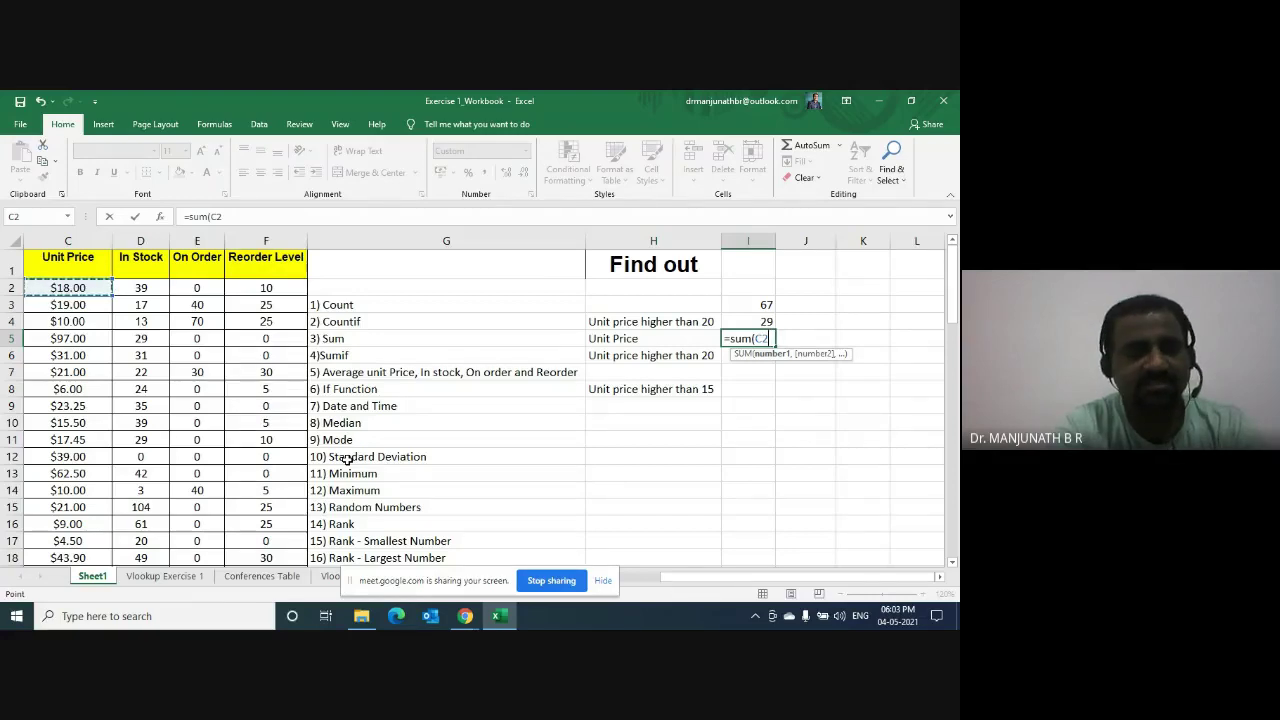
key(ctrl+shift+Down)
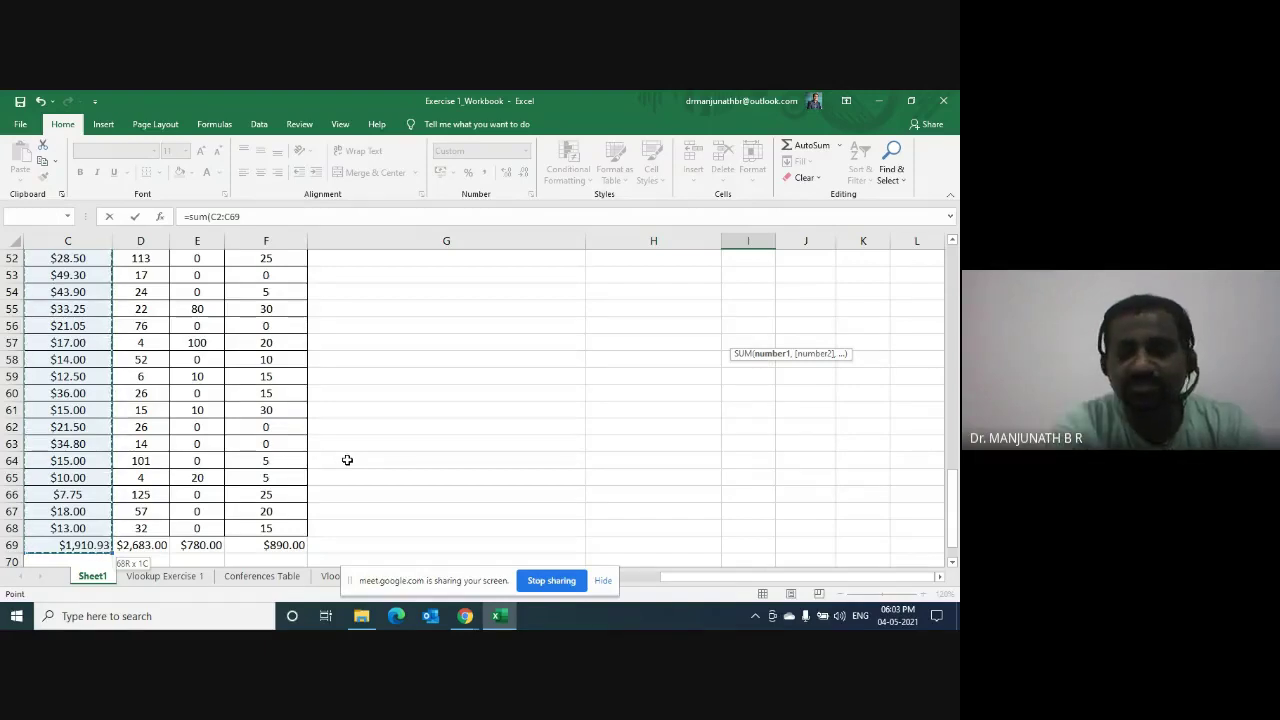
key(shift+Up)
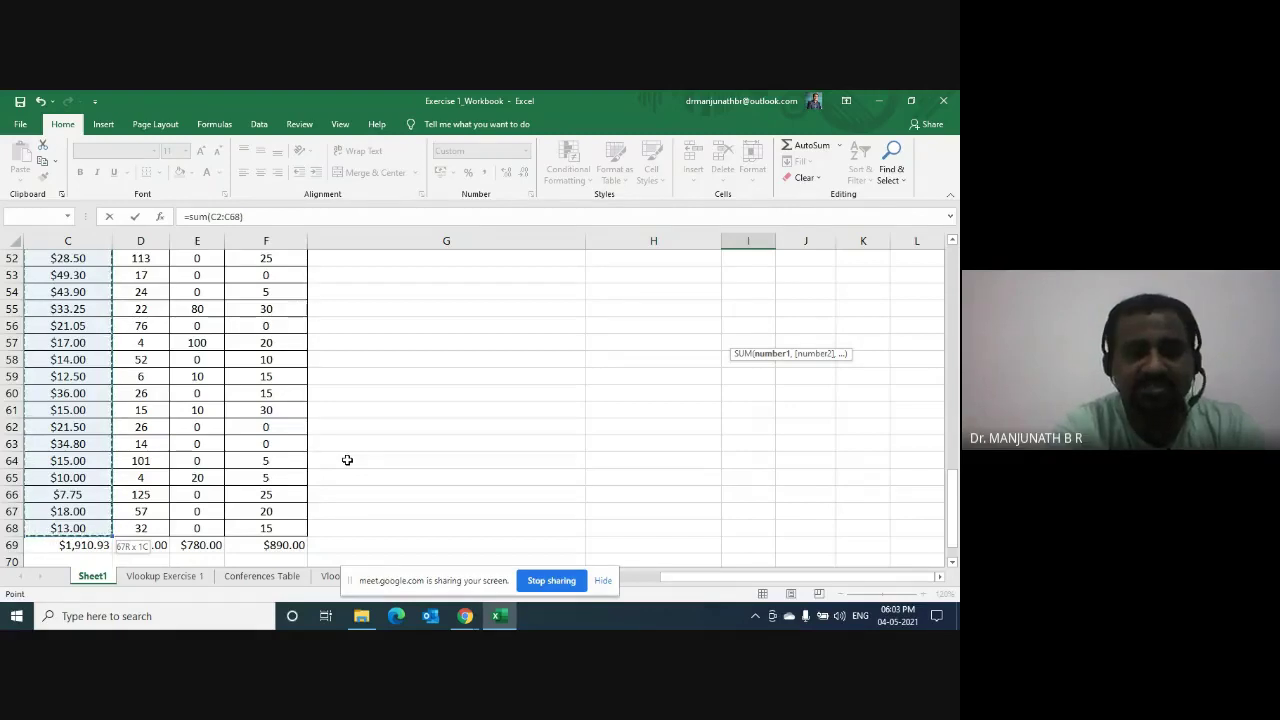
text())
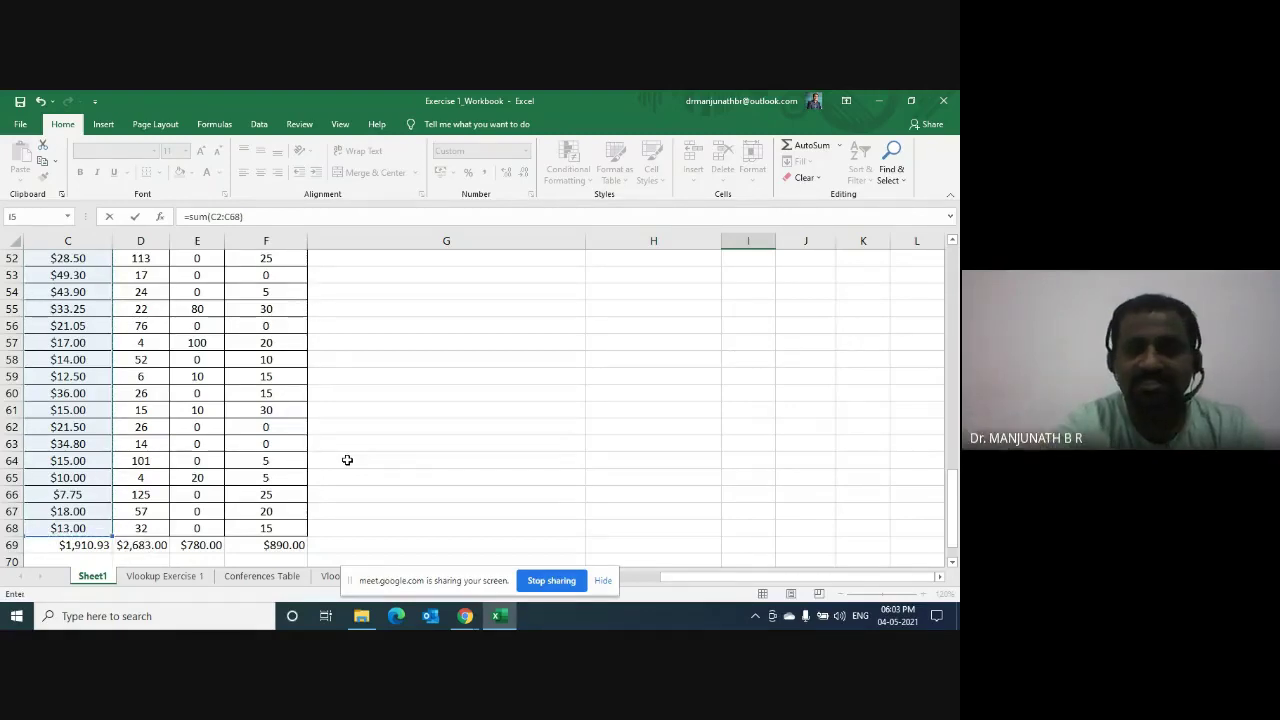
key(Return)
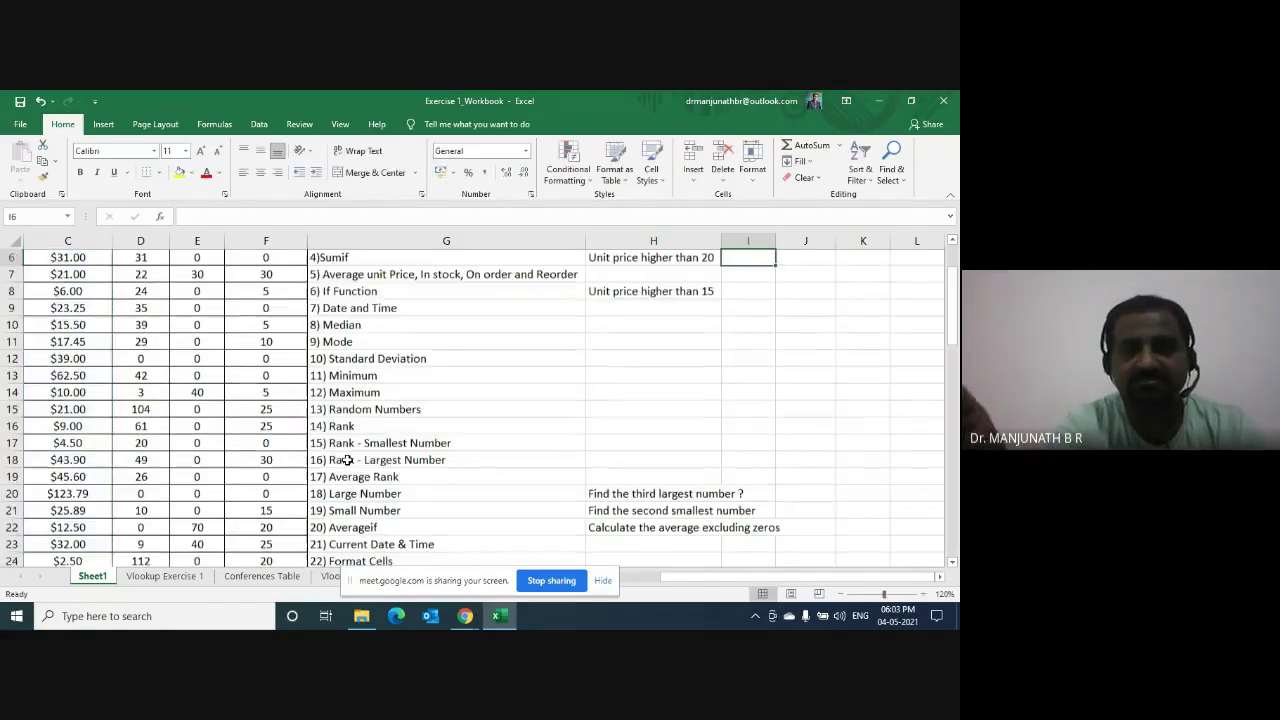
Step: AutoFit column I so I5 shows the full $1,910.93 total
key(Up)
scroll(345, 460, up, 1)
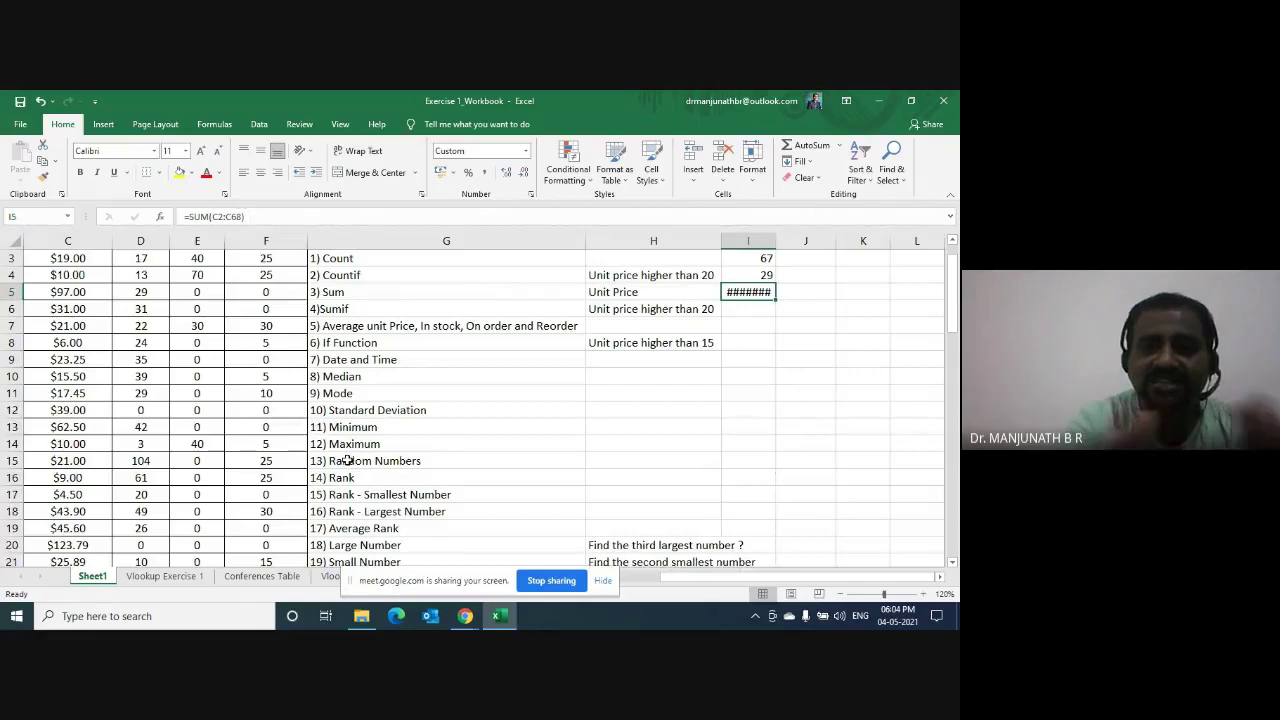
double_click(775, 240)
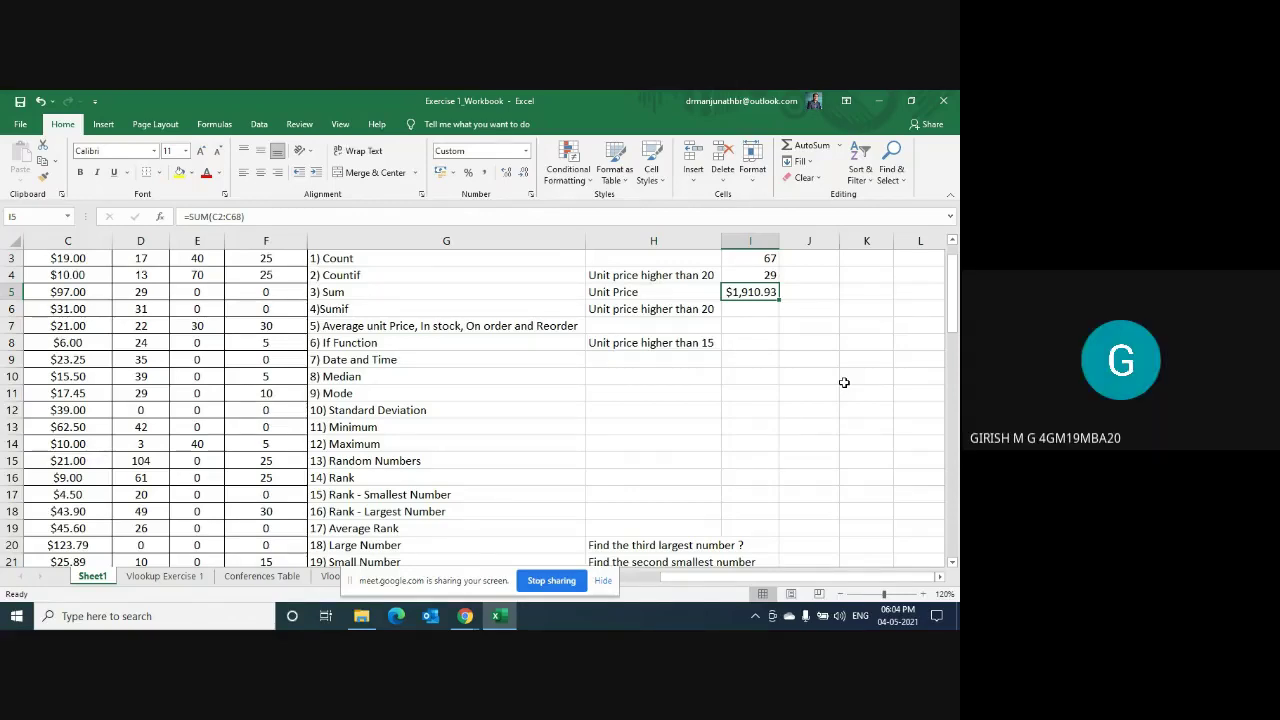
key(ctrl+z)
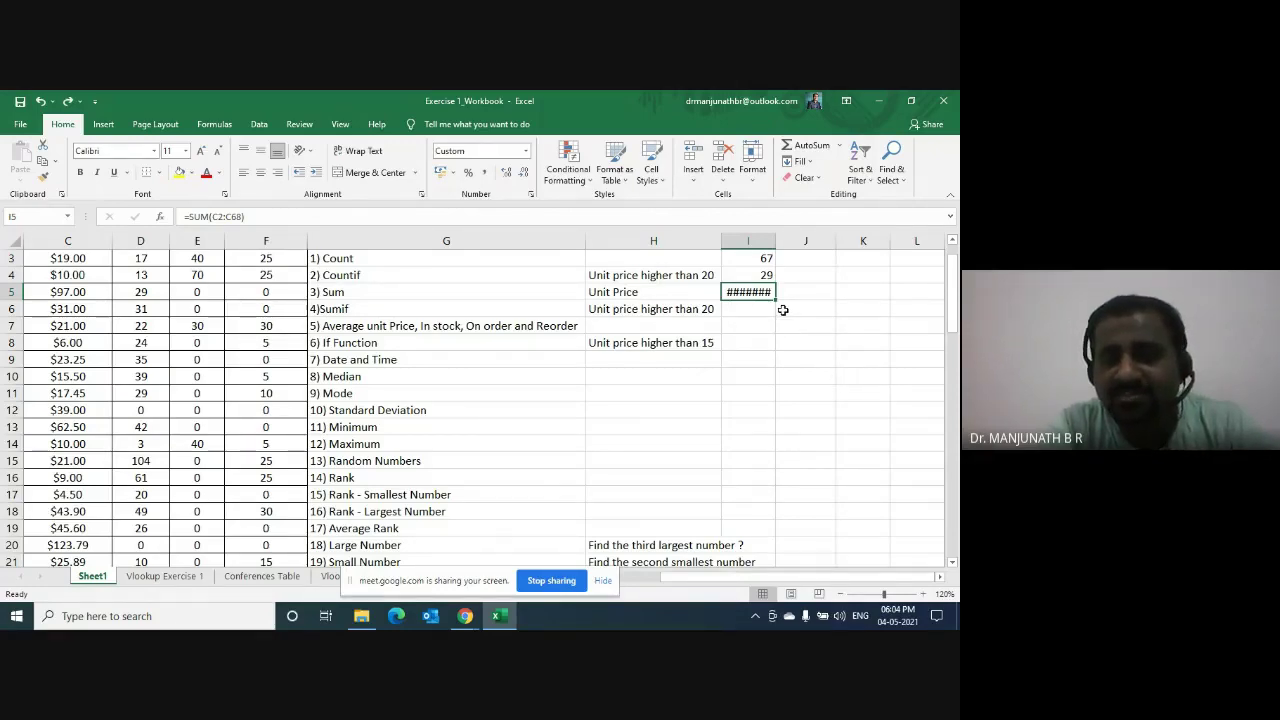
double_click(775, 242)
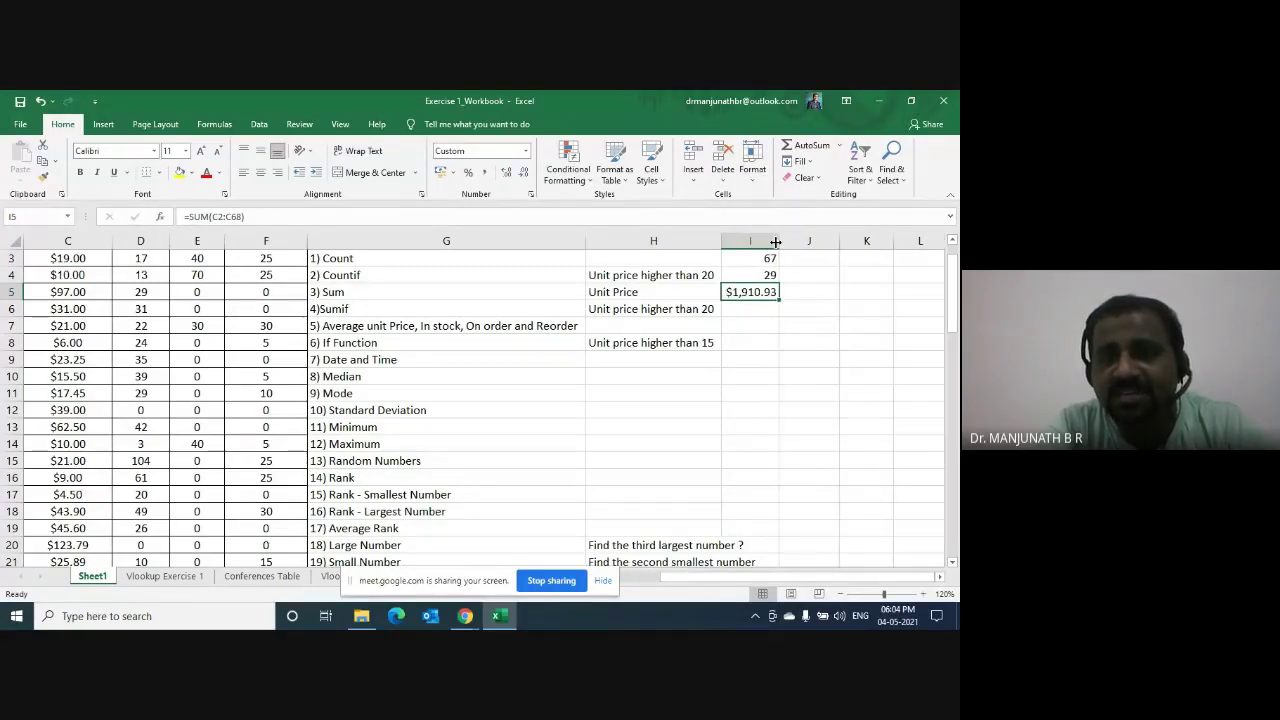
click(849, 377)
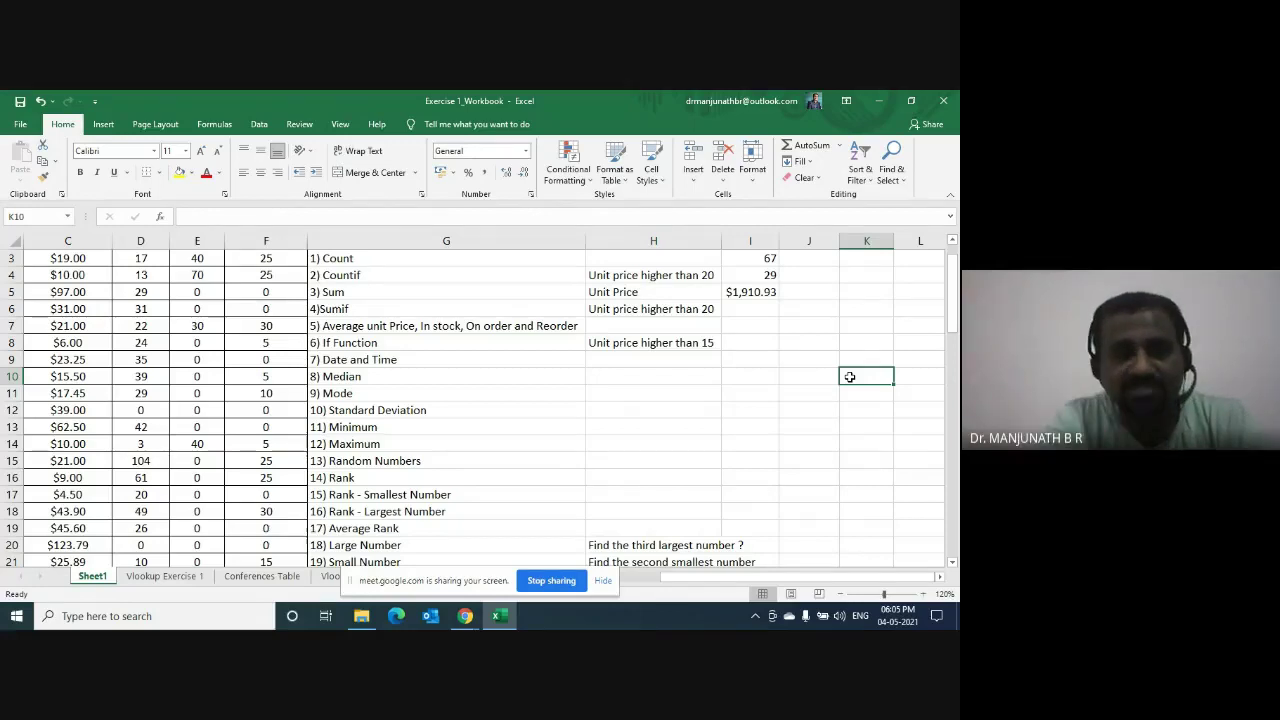
Step: In File Explorer's LICT folder, highlight each workbook from Exercise 1 through Exercise 5
click(361, 616)
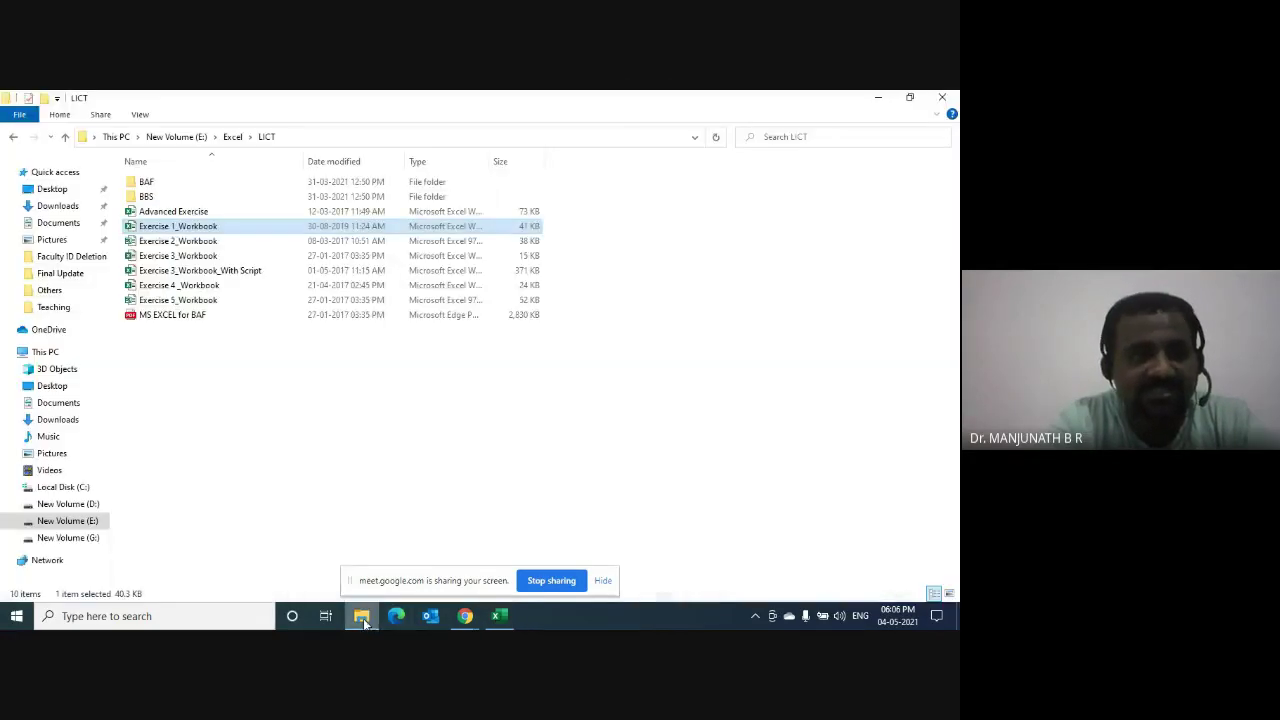
click(225, 227)
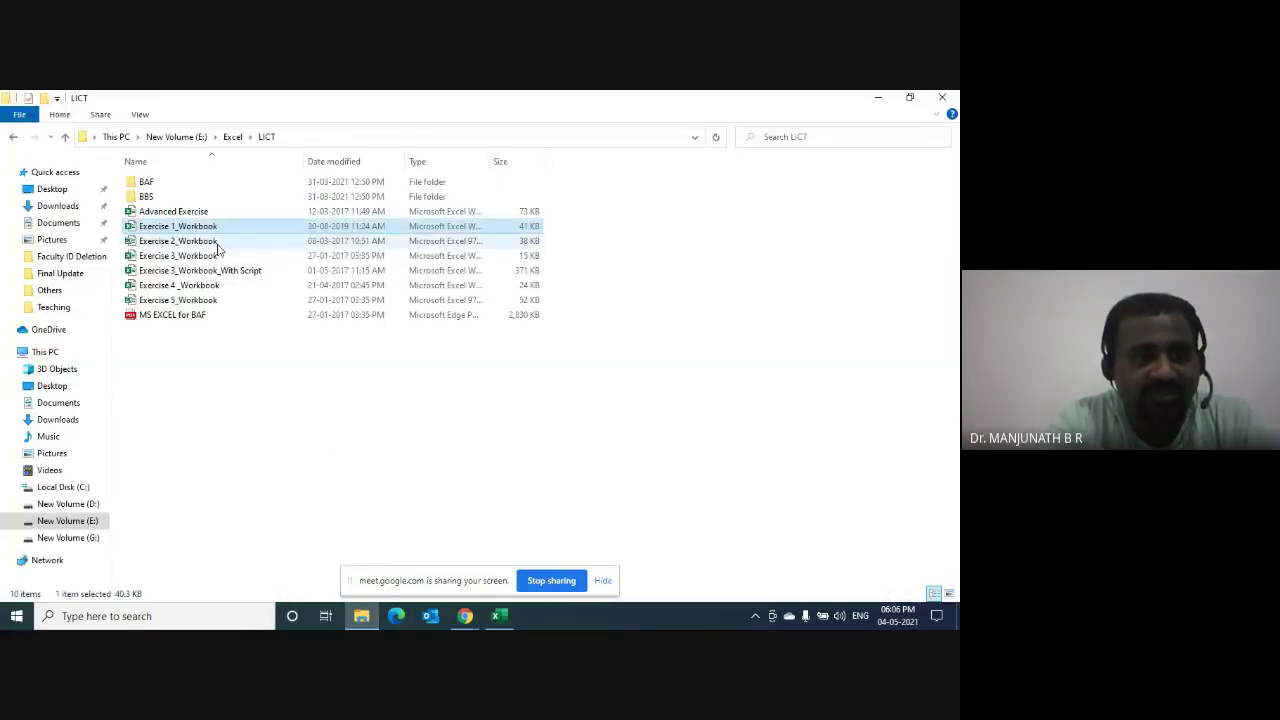
click(217, 244)
click(220, 256)
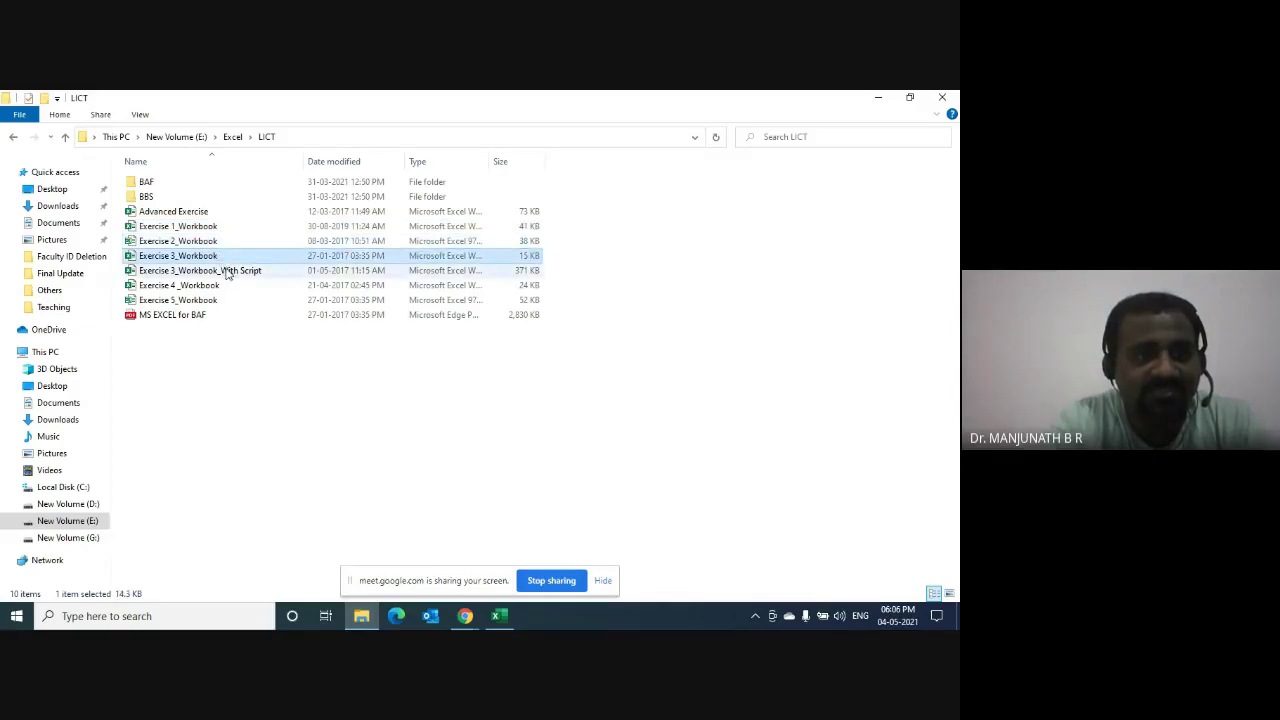
click(227, 273)
click(228, 286)
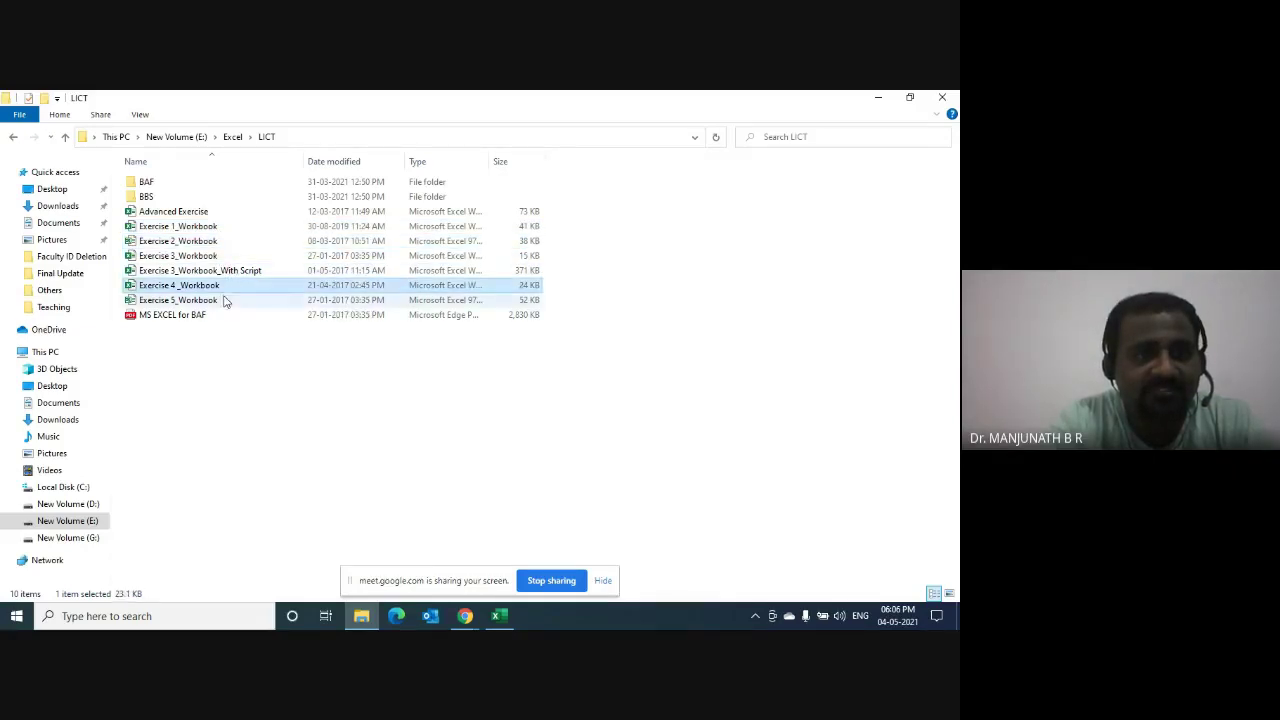
click(225, 300)
click(243, 397)
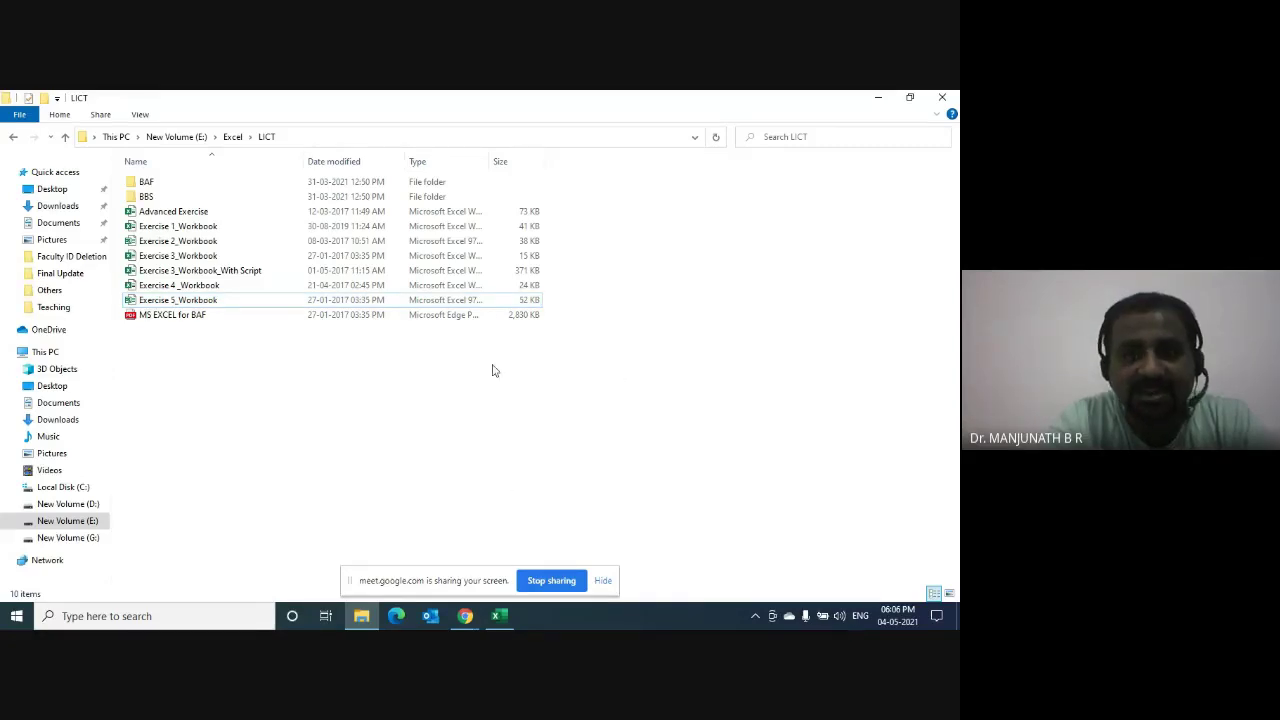
Step: Bring Exercise 1_Workbook back to the front, then end the Google Meet screen share
click(509, 616)
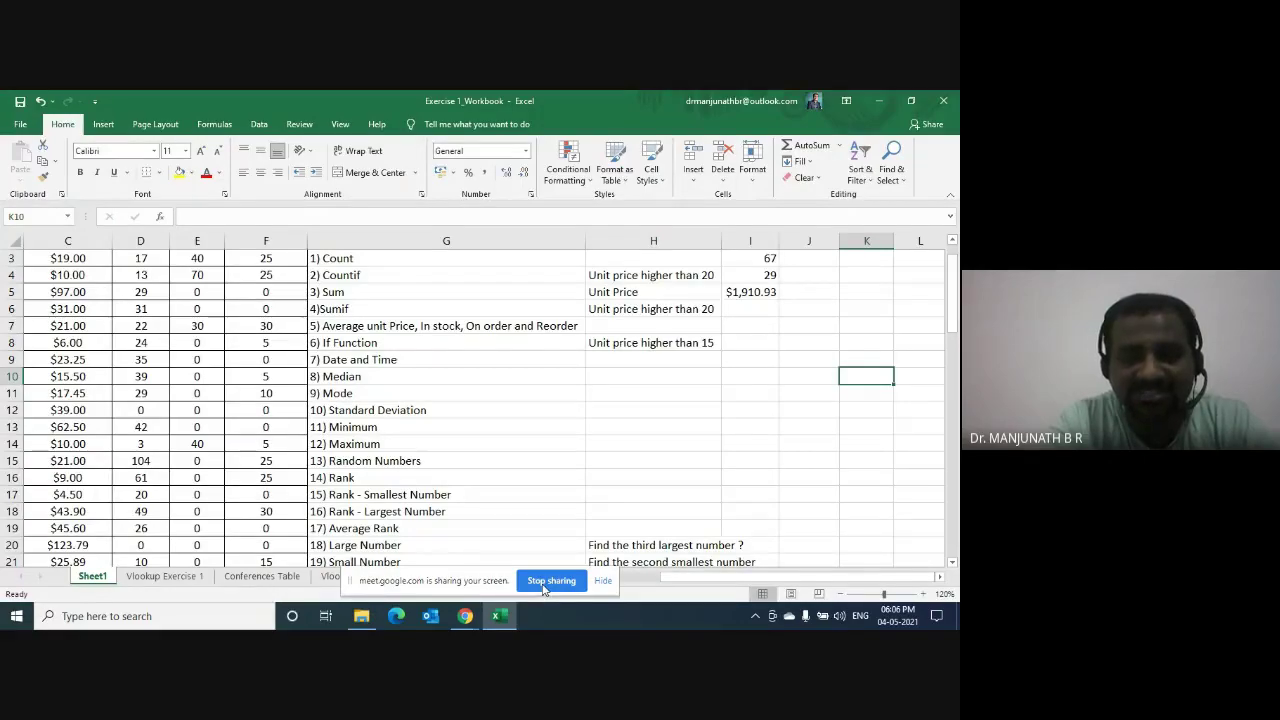
click(551, 580)
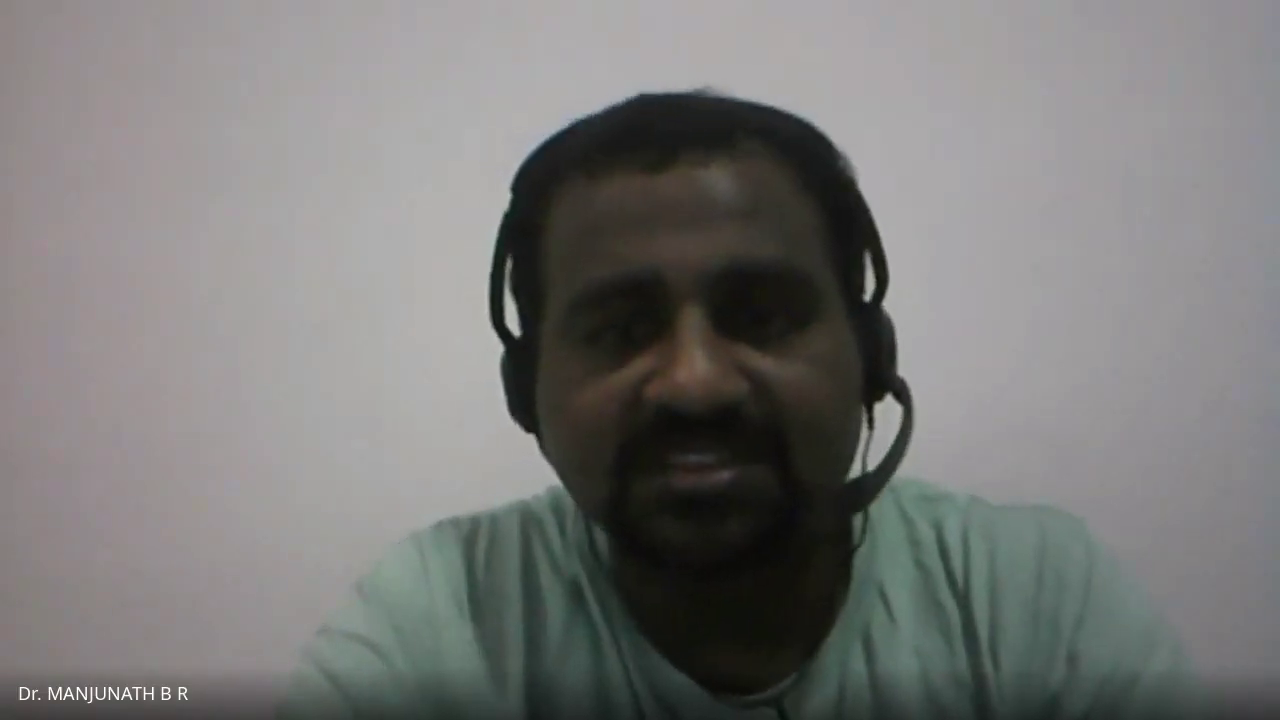